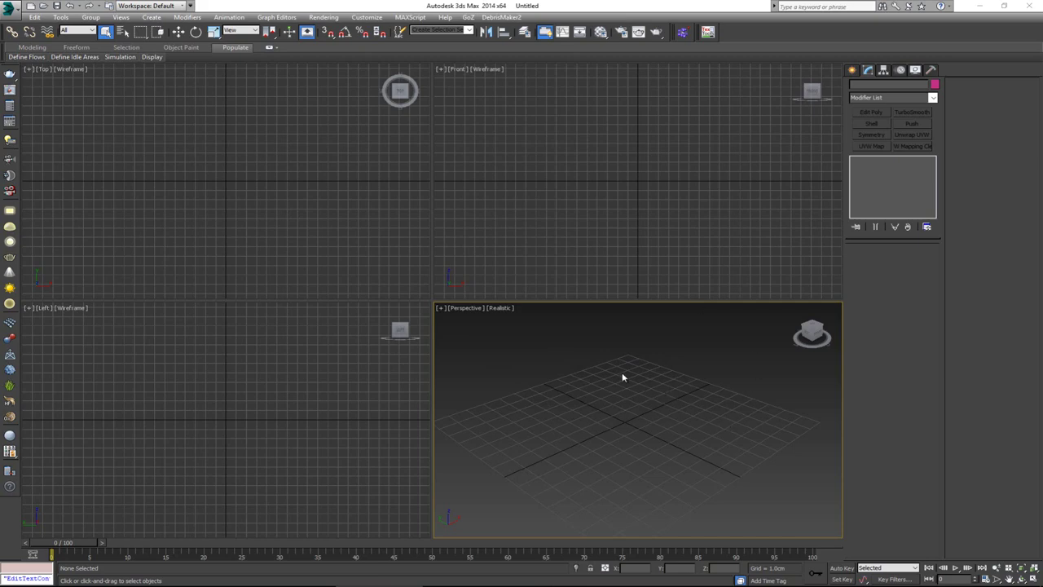
Create a box in the perspective viewport with a base about 4.7 by 9.7 cm and a height of about 0.9 cm.
left_click(851, 70)
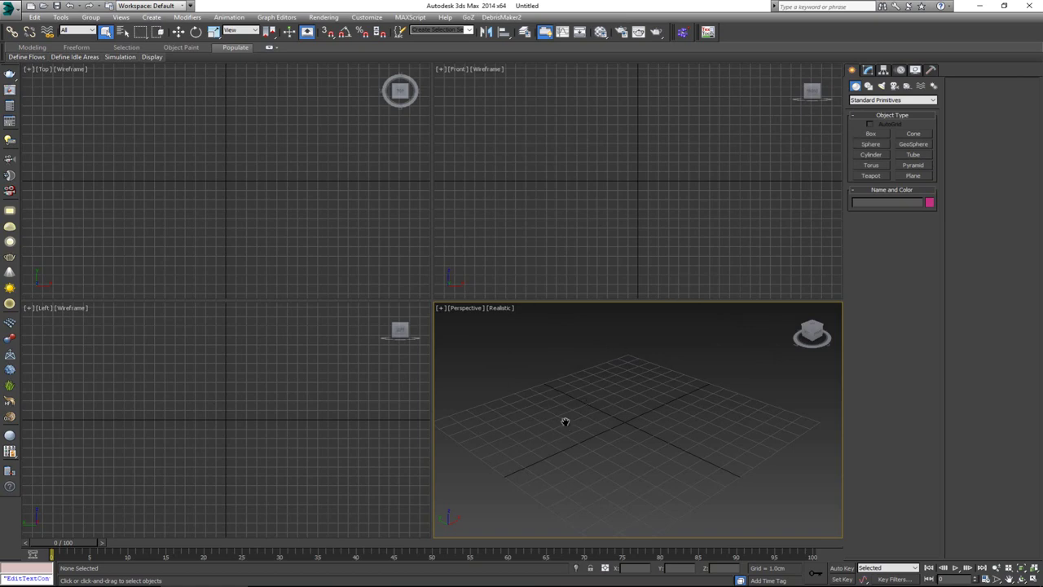
middle_click_drag(563, 421, 561, 393, "alt")
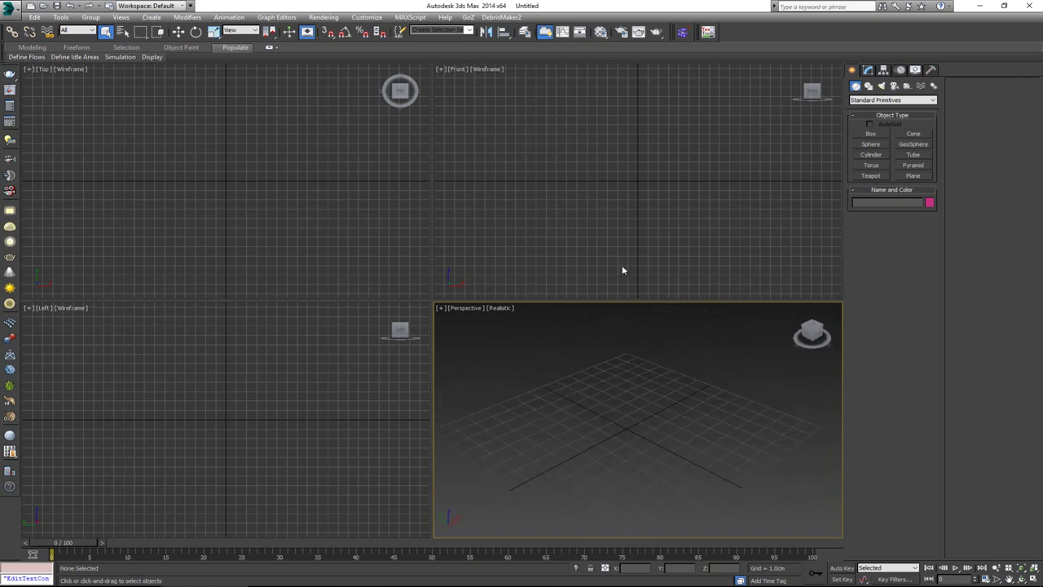
left_click(872, 135)
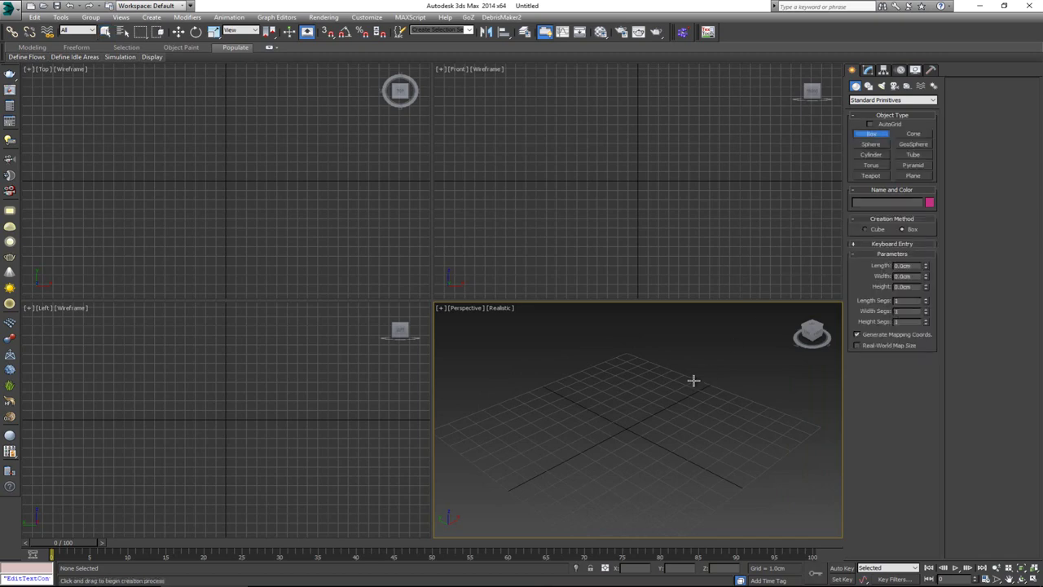
left_click_drag(664, 385, 598, 484)
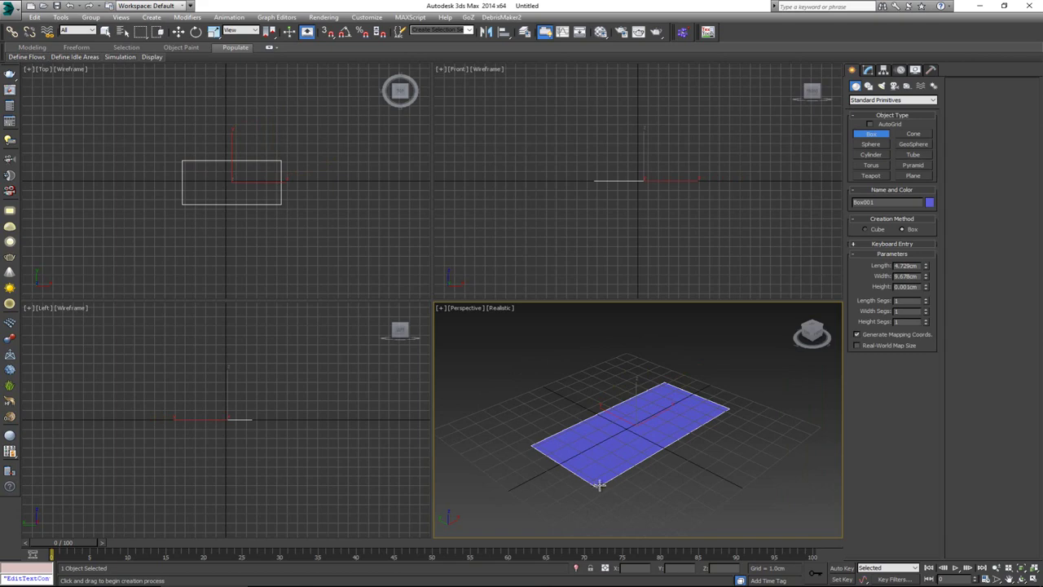
left_click(600, 473)
Set the box's length to 20 cm, width to 40 cm and height to 2 cm, and frame it in the perspective viewport.
left_click_drag(925, 267, 864, 265)
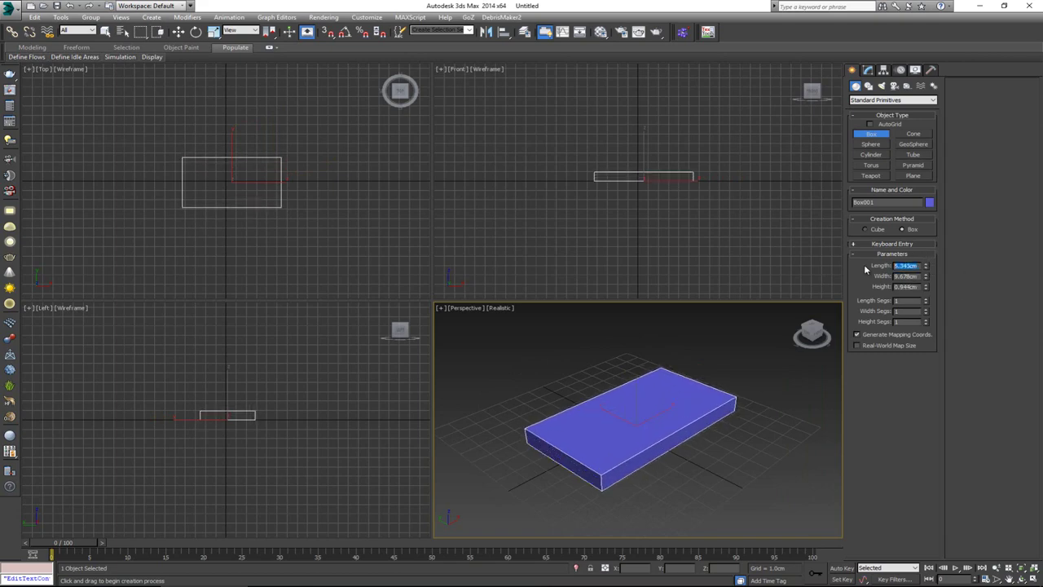
type("20")
key("Tab")
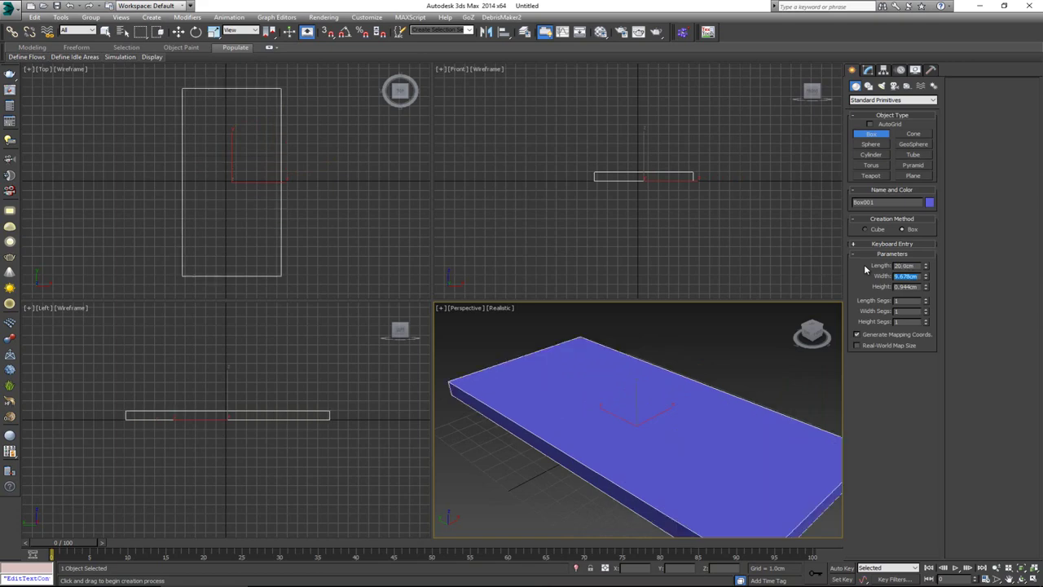
type("40")
key("Return")
key("Tab")
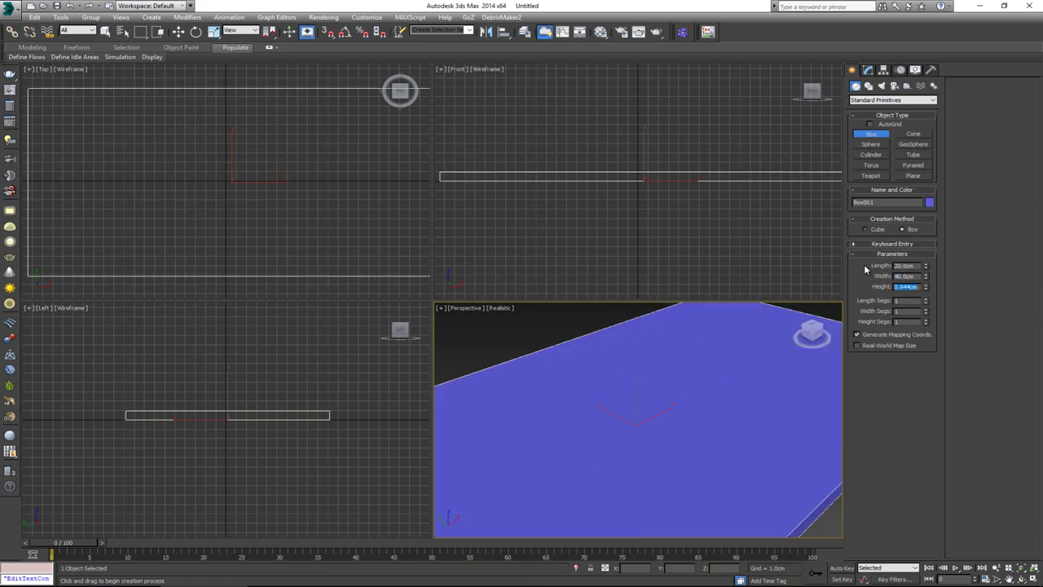
type("2")
key("Return")
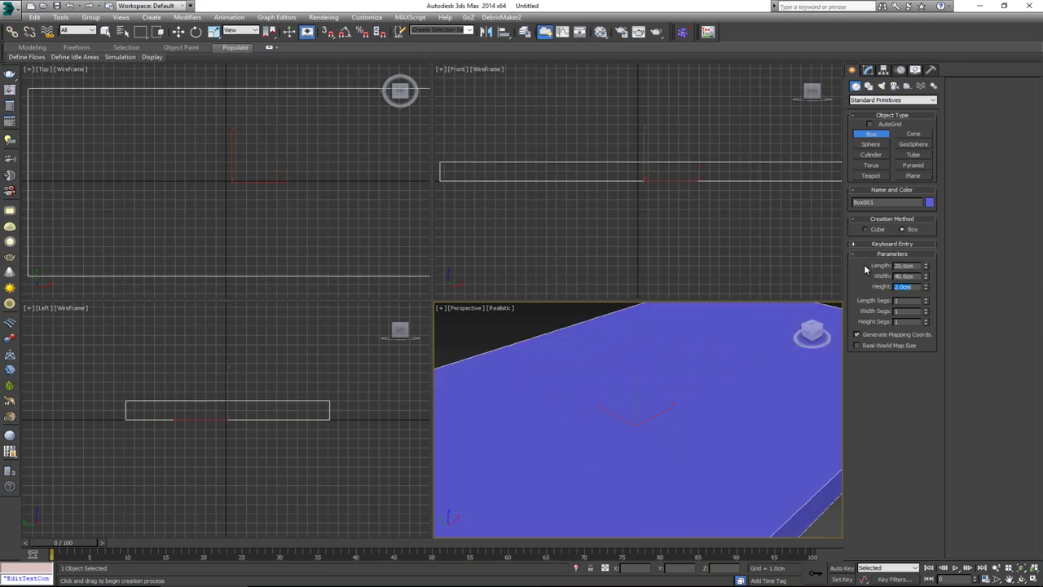
key("z")
middle_click_drag(602, 428, 587, 410)
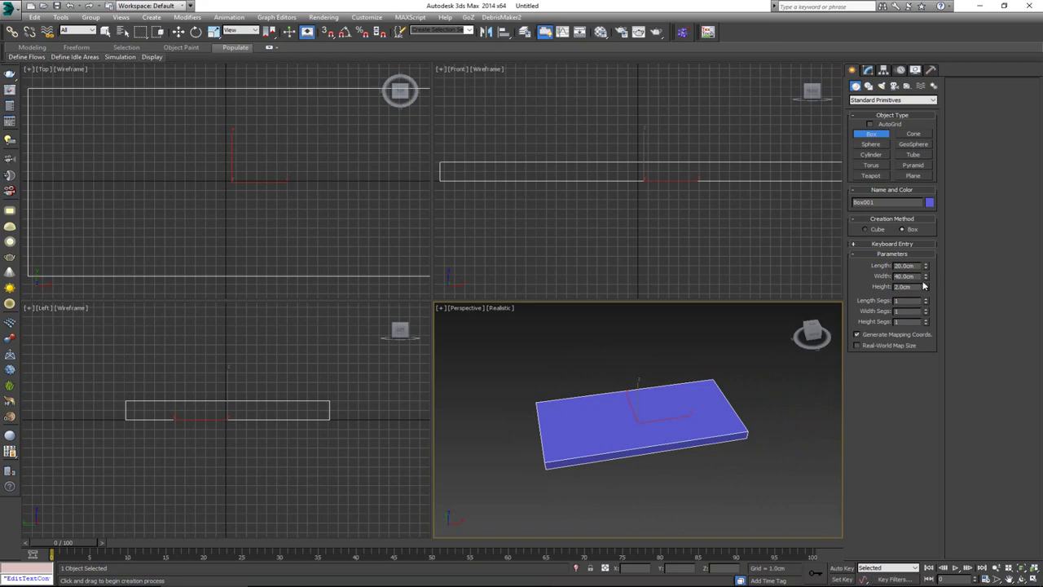
Maximize the perspective viewport, activate the Move tool and frame the box.
mouse_move(629, 382)
middle_mouse_down("alt")
mouse_move(660, 390)
mouse_move(625, 384)
middle_mouse_up("alt")
key("alt+w")
middle_click_drag(492, 358, 515, 355, "alt")
key("w")
key("z")
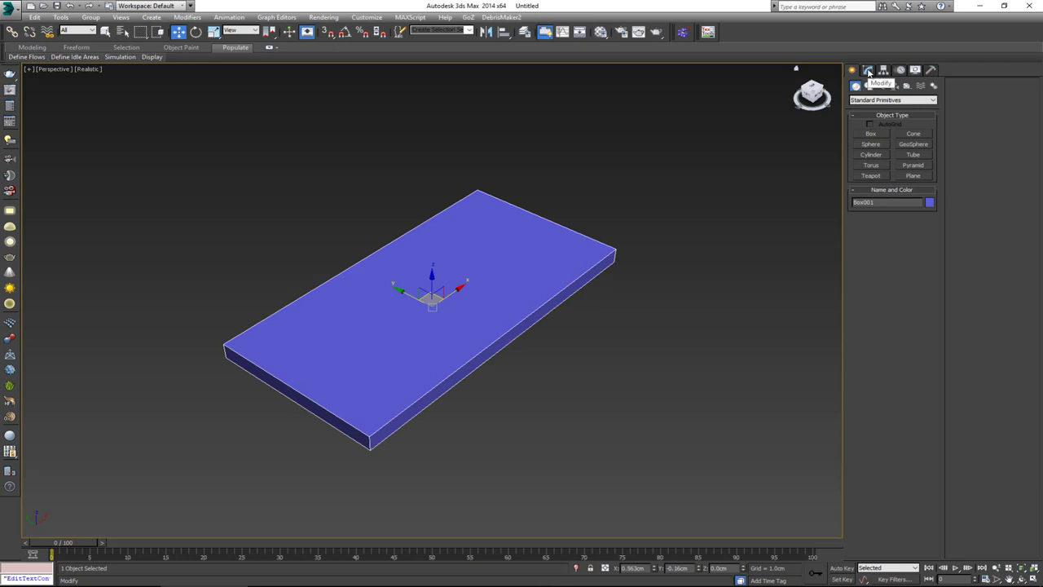
middle_click_drag(473, 224, 473, 248, "alt")
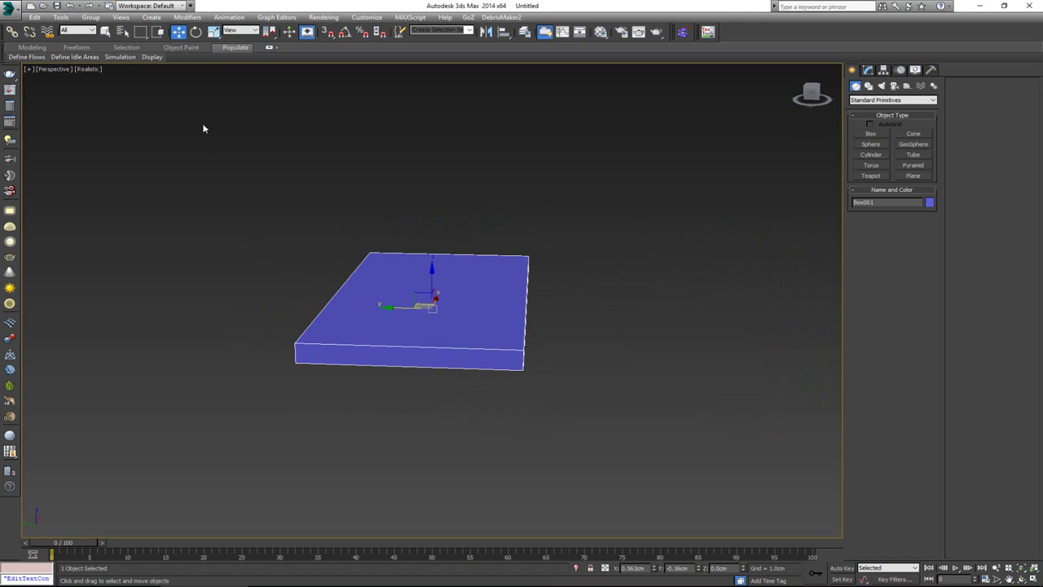
middle_click_drag(445, 284, 396, 313, "alt")
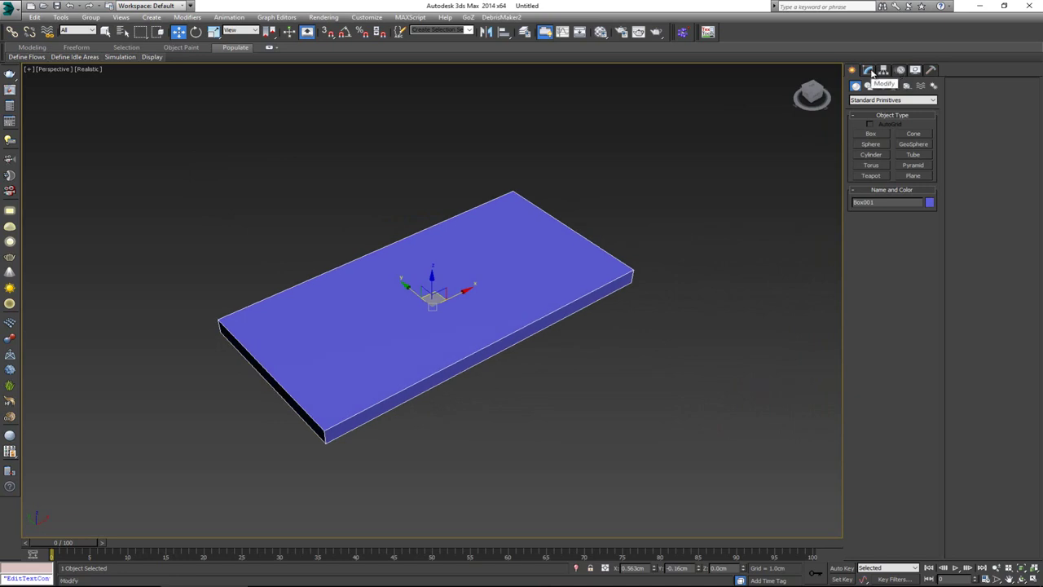
Add an Edit Poly modifier and connect the four short end edges to form a lengthwise centre loop around the box.
left_click(869, 71)
left_click(870, 112)
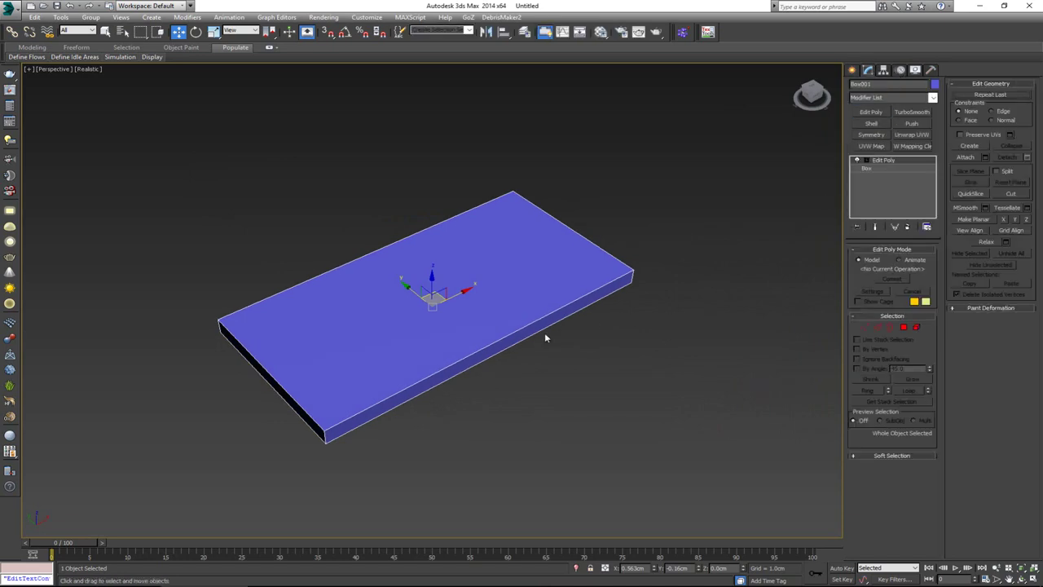
middle_click_drag(544, 332, 593, 323, "alt")
key("2")
left_click_drag(443, 198, 441, 463)
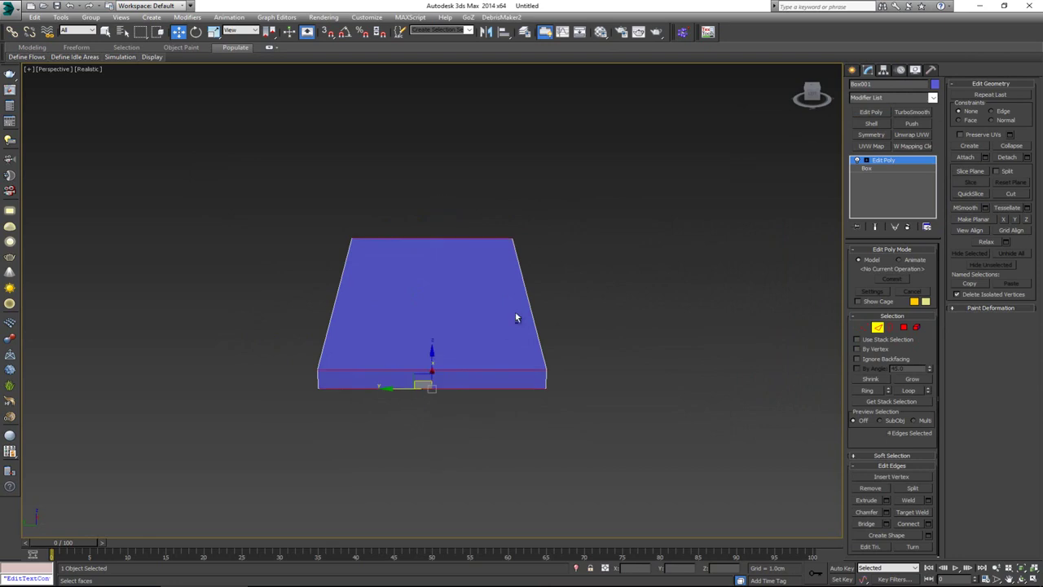
middle_click_drag(515, 311, 505, 341, "alt")
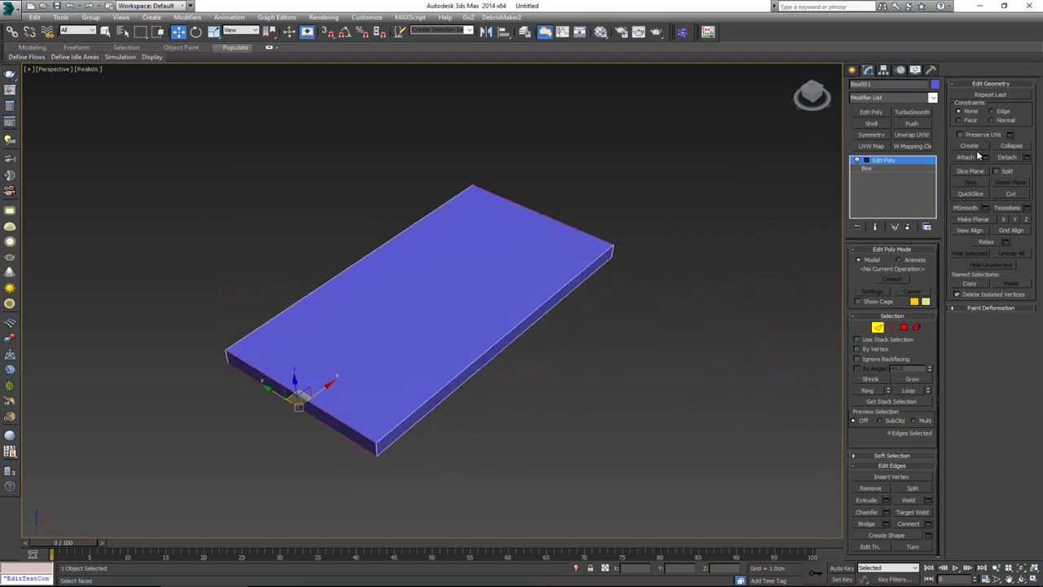
left_click(907, 522)
Select all lengthwise edges, including the centre ones, and connect them with one crosswise loop around the middle of the box.
middle_click_drag(701, 382, 624, 358, "alt")
middle_click_drag(456, 207, 440, 201, "alt")
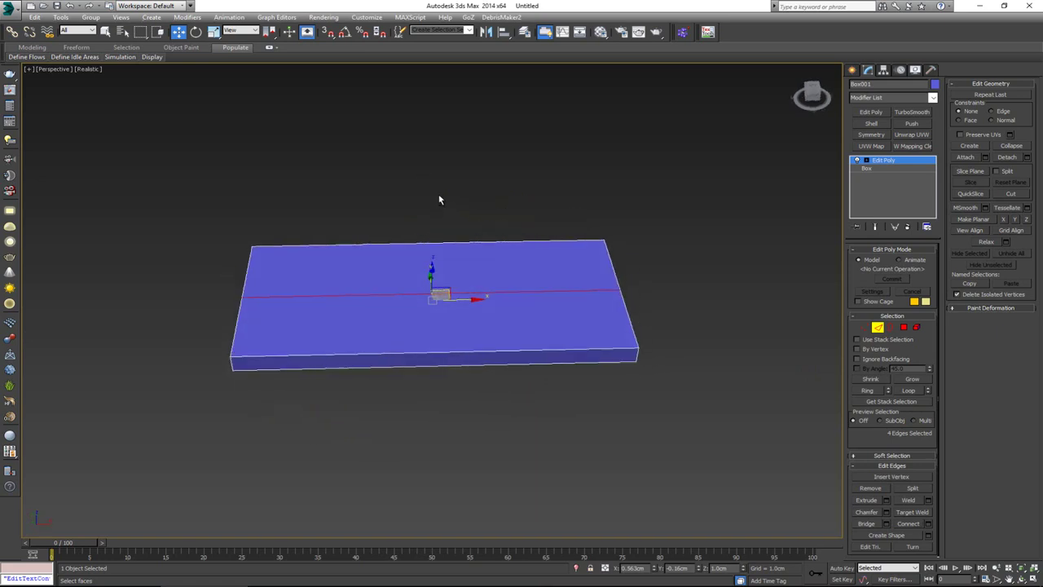
left_click_drag(440, 200, 403, 454)
middle_click_drag(402, 454, 515, 316, "alt")
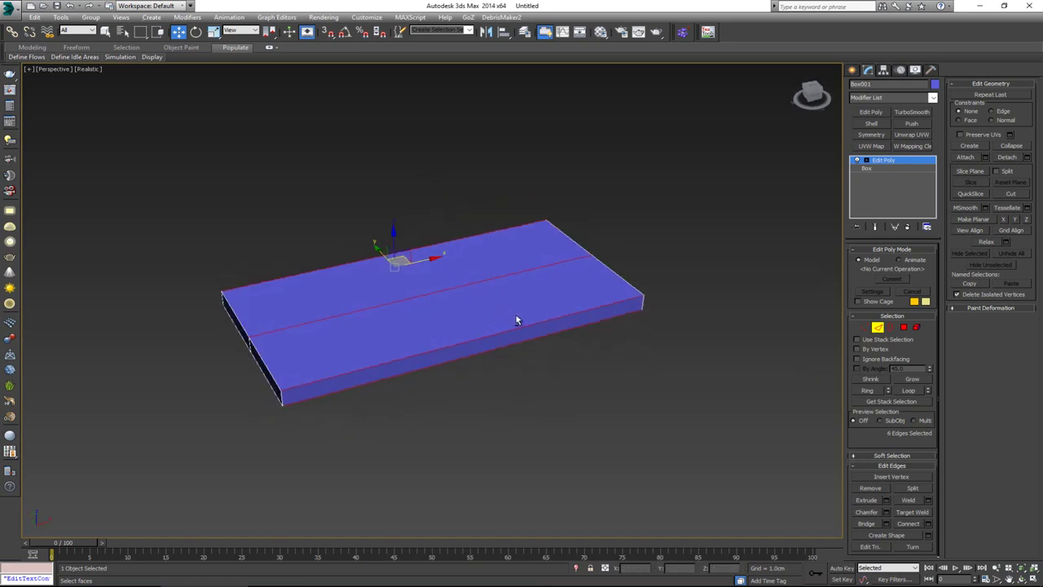
left_click(907, 523)
middle_click_drag(828, 480, 554, 377, "alt")
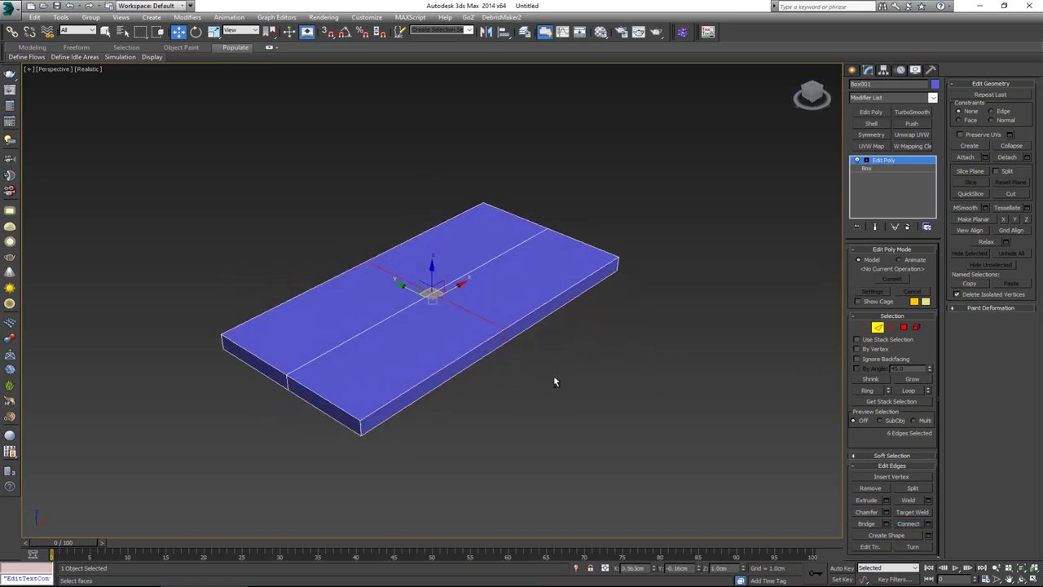
Select the eight vertices at the box's four corners and scale them uniformly inward to shape an elongated hexagonal slab.
left_click(878, 327)
middle_click_drag(692, 326, 624, 367, "alt")
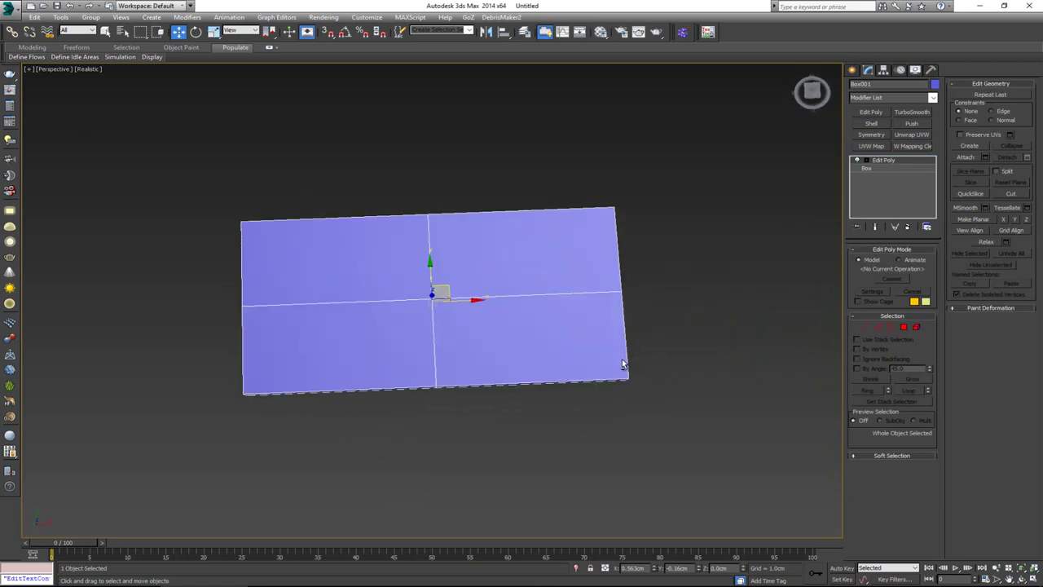
middle_click_drag(245, 214, 771, 356, "alt")
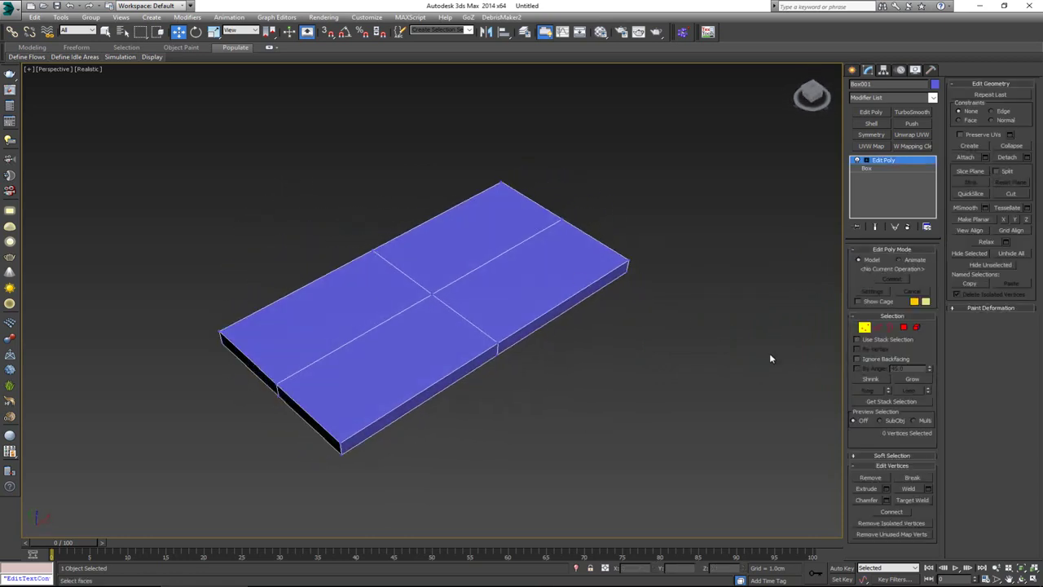
left_click_drag(531, 130, 411, 251)
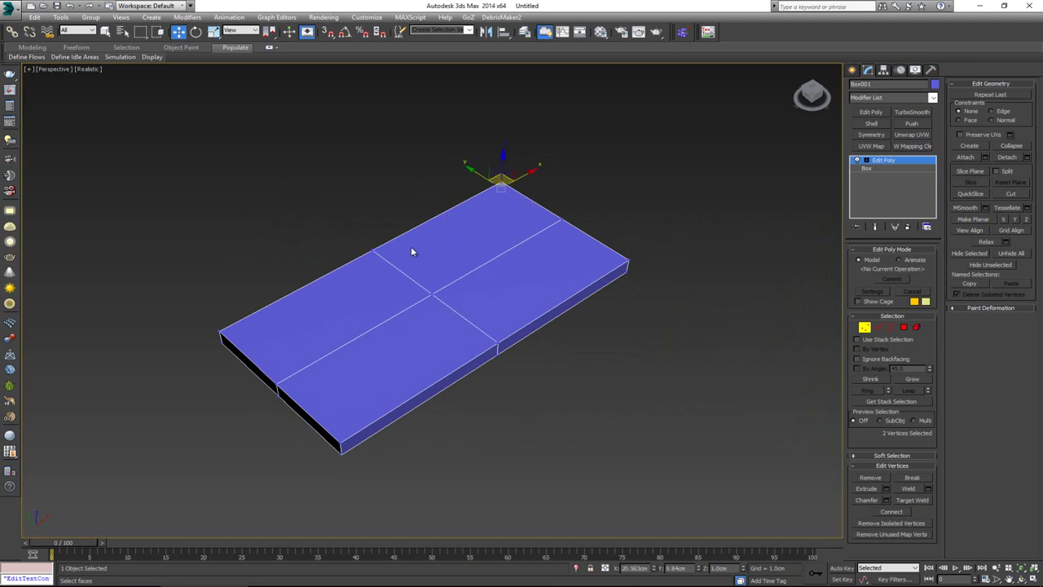
left_click_drag(216, 356, 211, 364, "ctrl")
left_click_drag(373, 429, 329, 470, "ctrl")
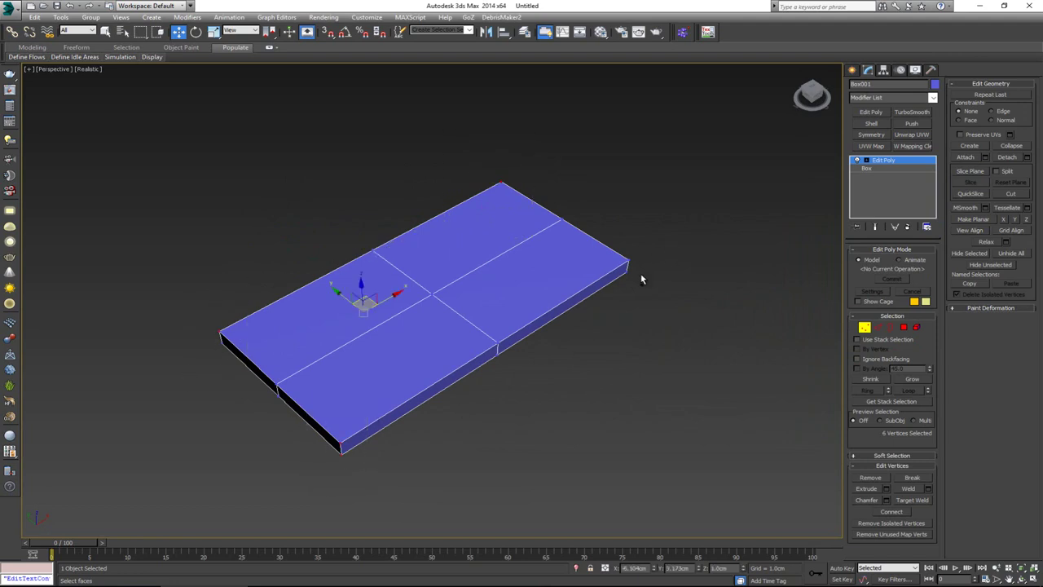
left_click_drag(643, 249, 605, 308, "ctrl")
key("r")
left_click_drag(398, 319, 426, 313)
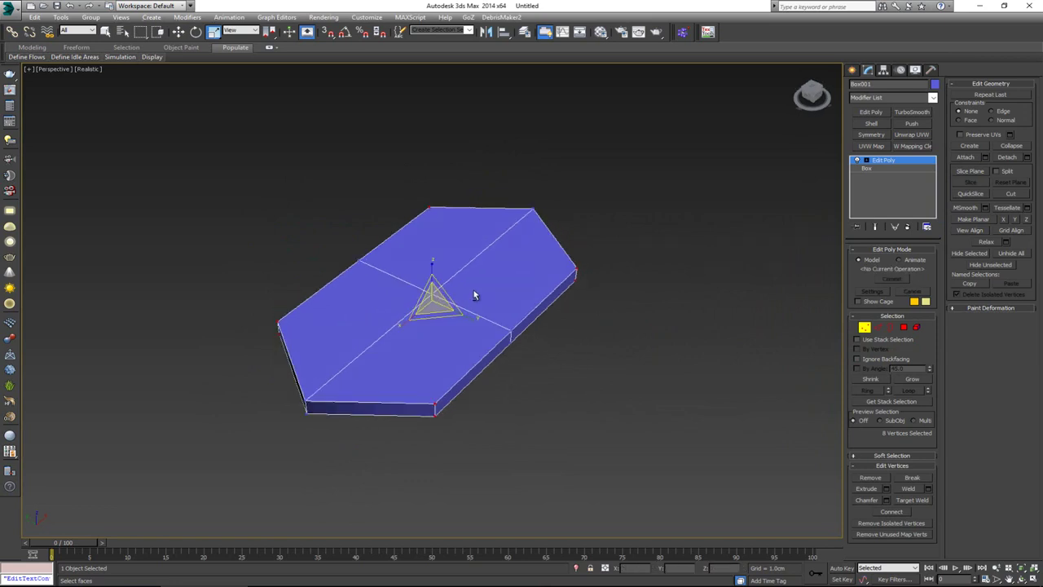
middle_click_drag(475, 295, 442, 302, "alt")
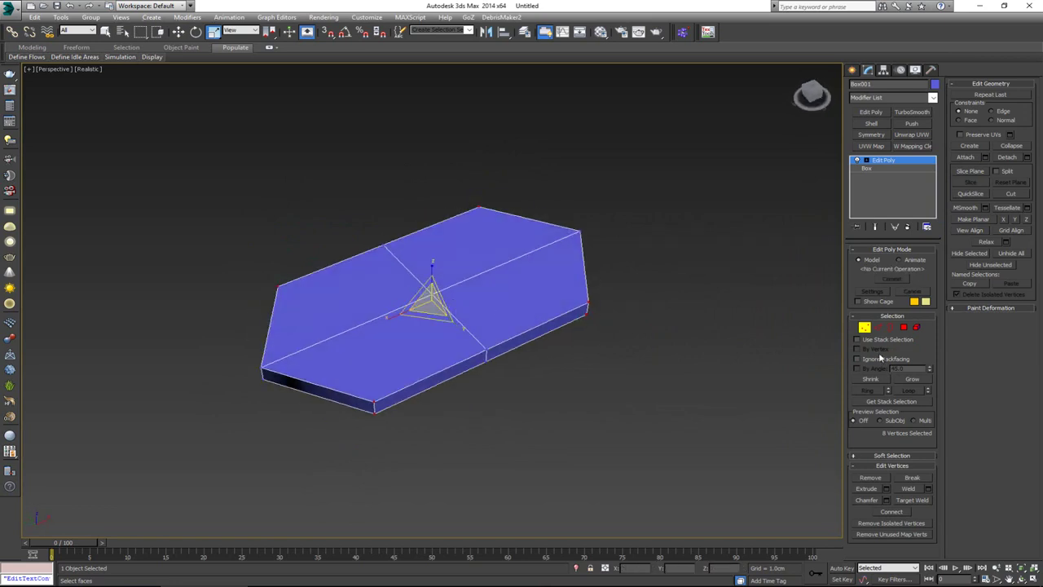
left_click(864, 326)
Apply a TurboSmooth modifier to the slab with 2 iterations, separated by smoothing groups.
scroll(424, 324, "up", 4)
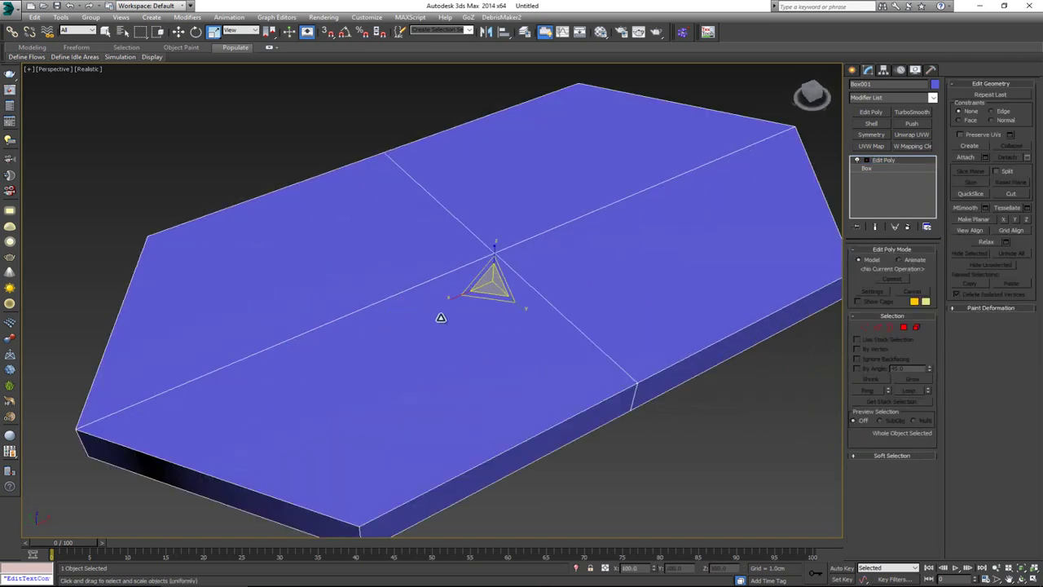
key("w")
mouse_move(466, 306)
middle_mouse_down()
mouse_move(447, 340)
mouse_move(466, 332)
mouse_move(479, 290)
mouse_move(461, 296)
middle_mouse_up()
scroll(447, 341, "down", 3)
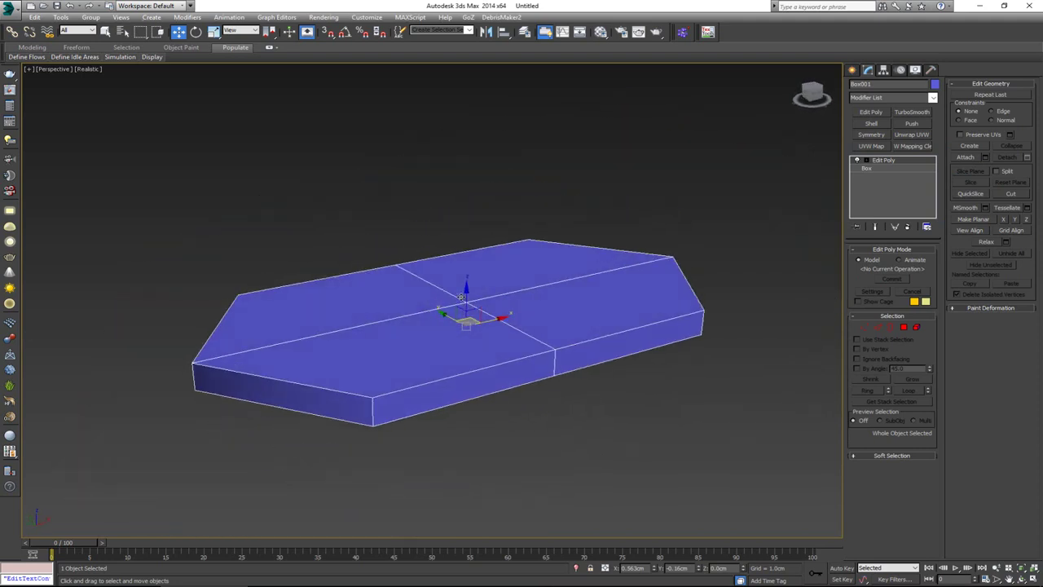
left_click(918, 113)
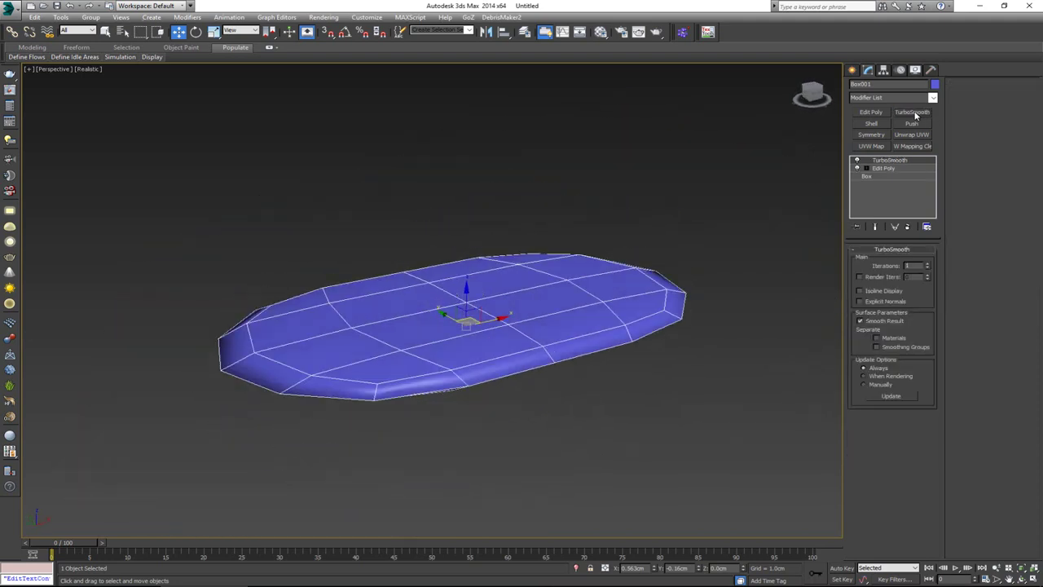
left_click(928, 265)
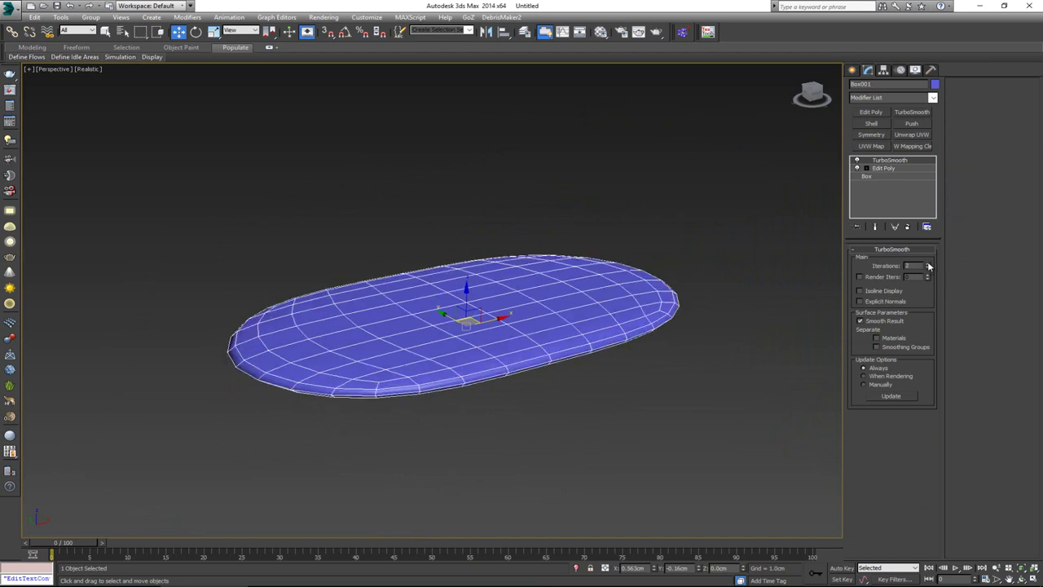
left_click(876, 347)
mouse_move(559, 245)
middle_mouse_down("alt")
mouse_move(514, 255)
mouse_move(544, 258)
middle_mouse_up("alt")
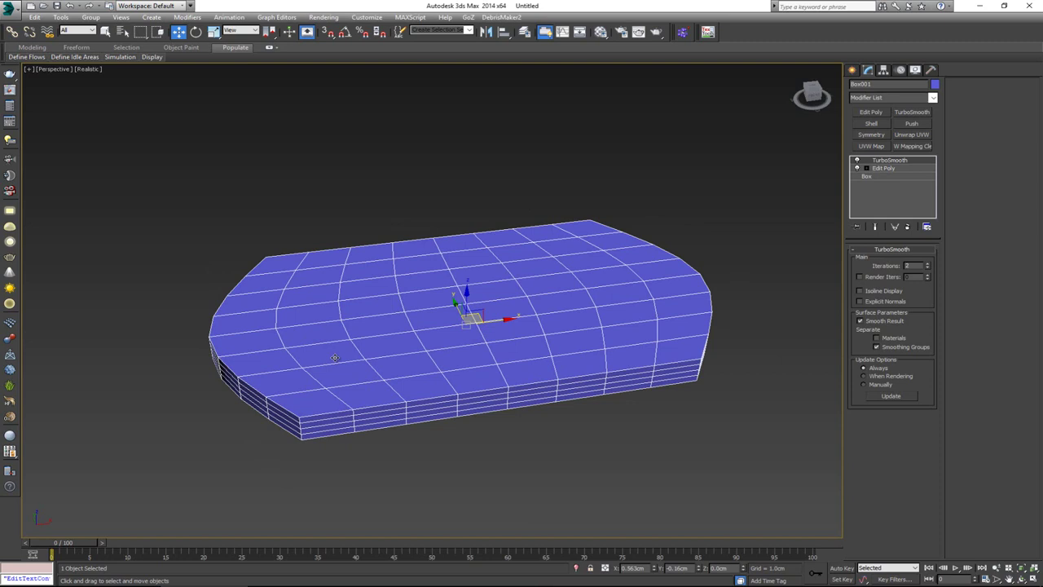
In the Edit Poly modifier, select the ring of vertical side edges and convert it to a selection of the eight side polygons.
left_click(888, 169)
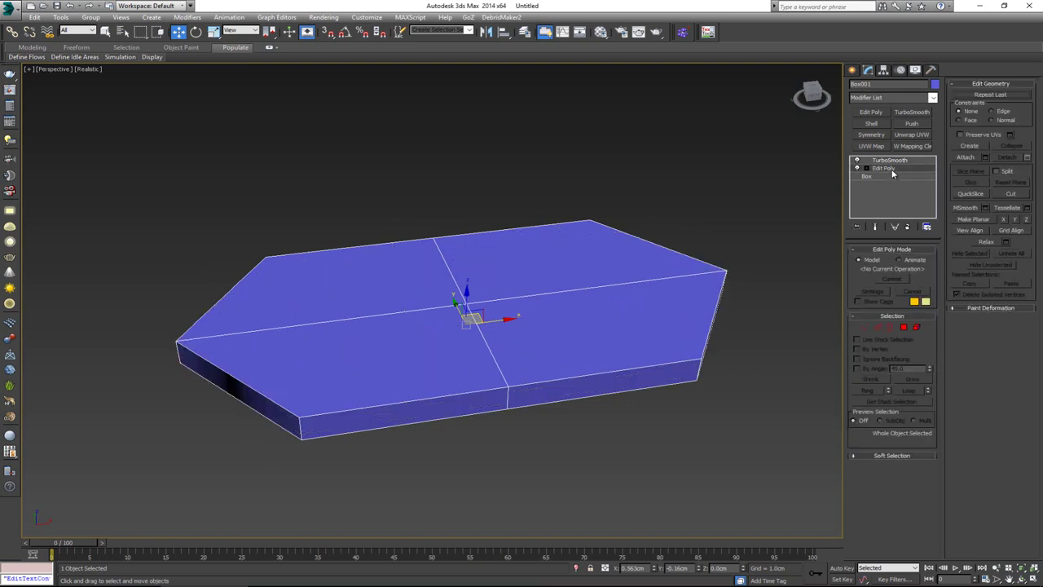
key("2")
left_click(299, 429)
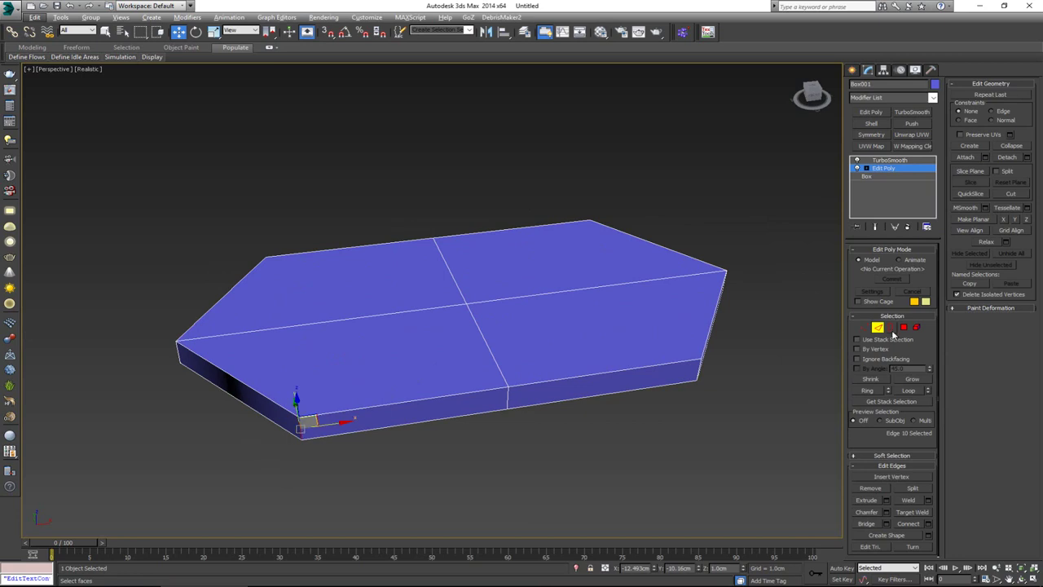
left_click(868, 390)
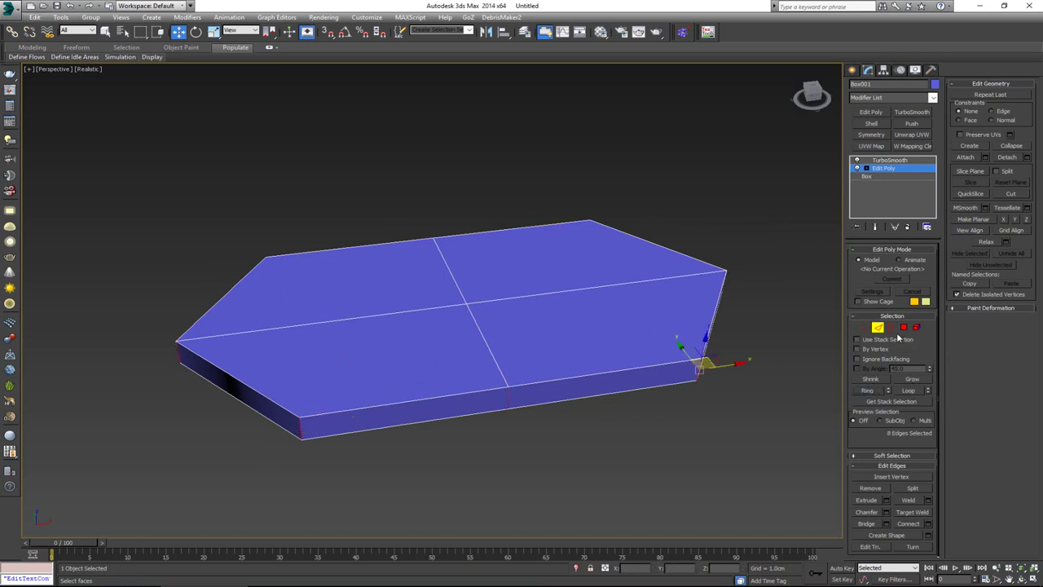
left_click(903, 327, "ctrl")
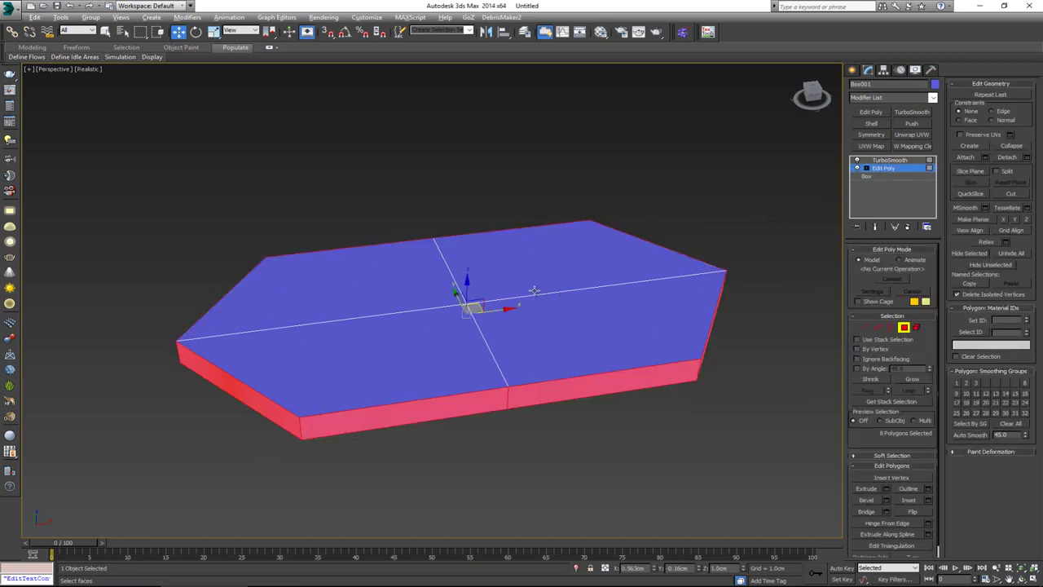
middle_click_drag(693, 304, 619, 310, "alt")
middle_click_drag(695, 250, 701, 298, "alt")
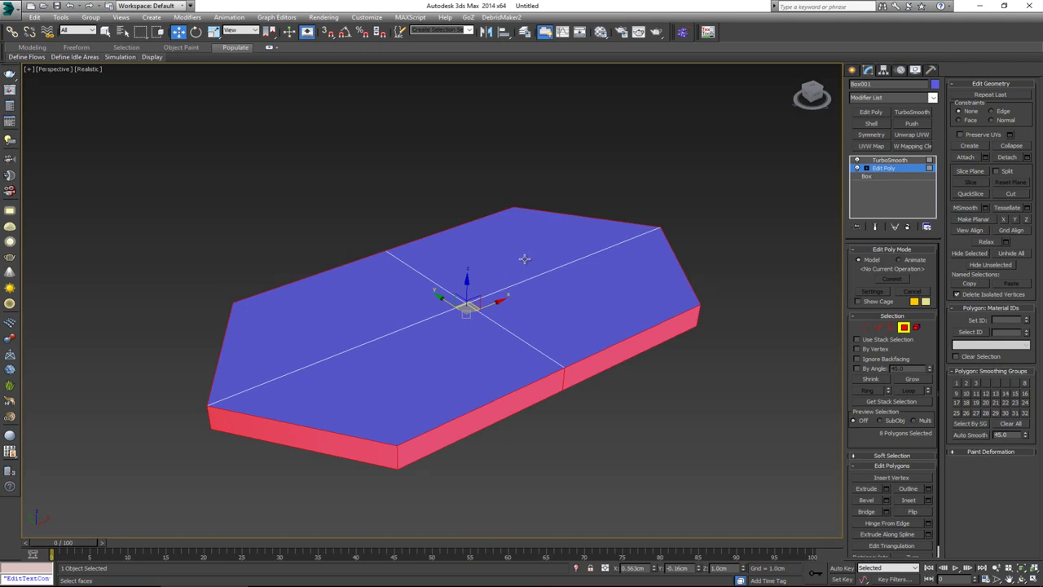
Look up the Smooth Selection action and its hotkey in the keyboard shortcut customization, leaving the assignment as is.
left_click(368, 17)
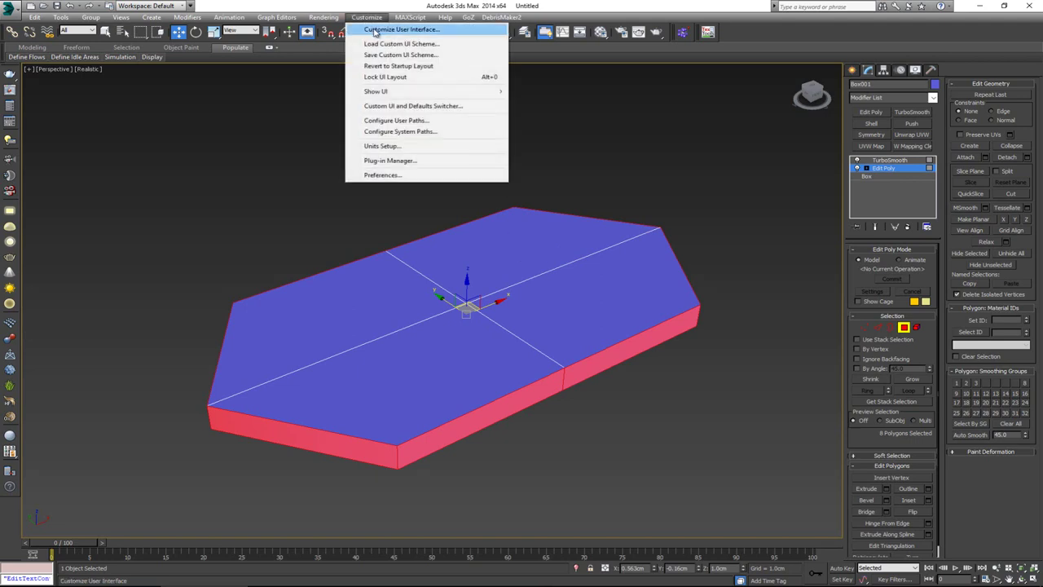
left_click(377, 30)
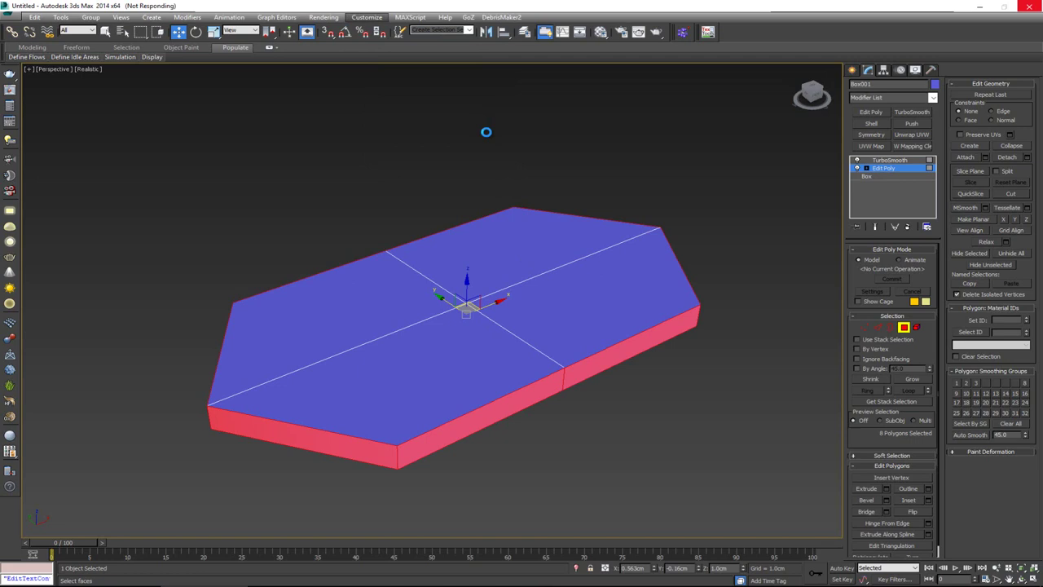
left_click_drag(489, 163, 459, 146)
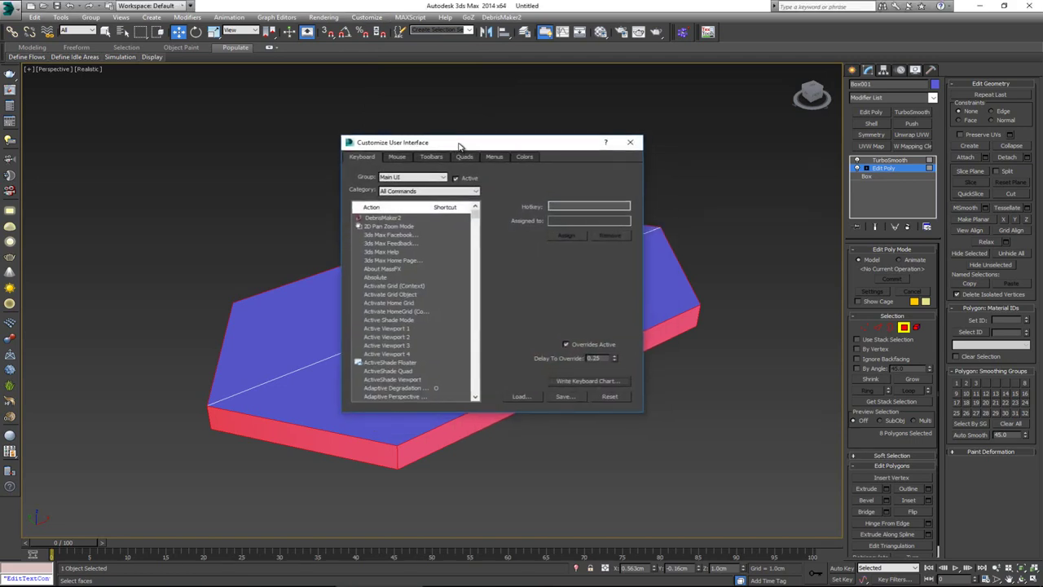
left_click(422, 261)
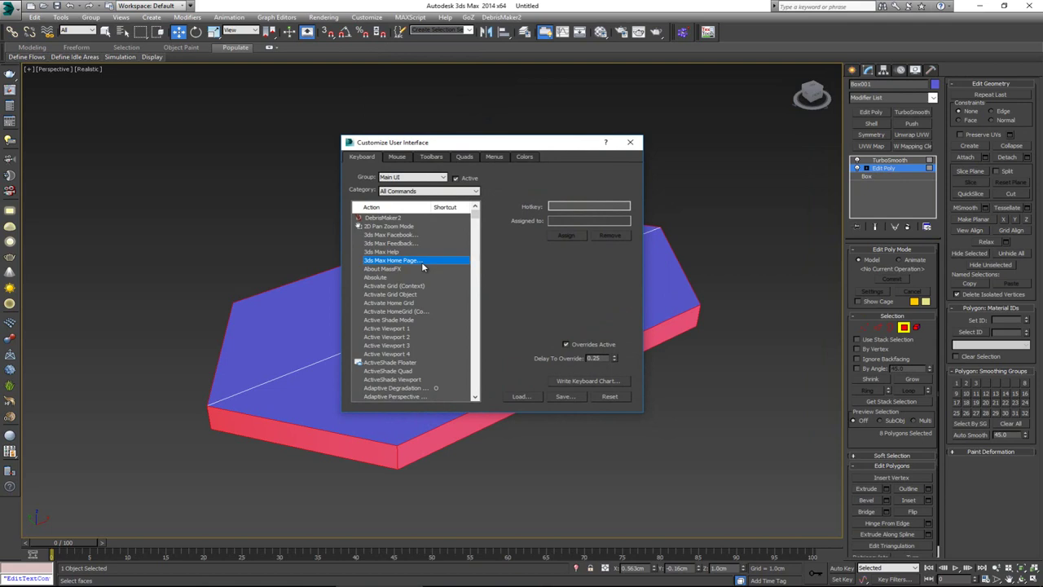
type("smooth")
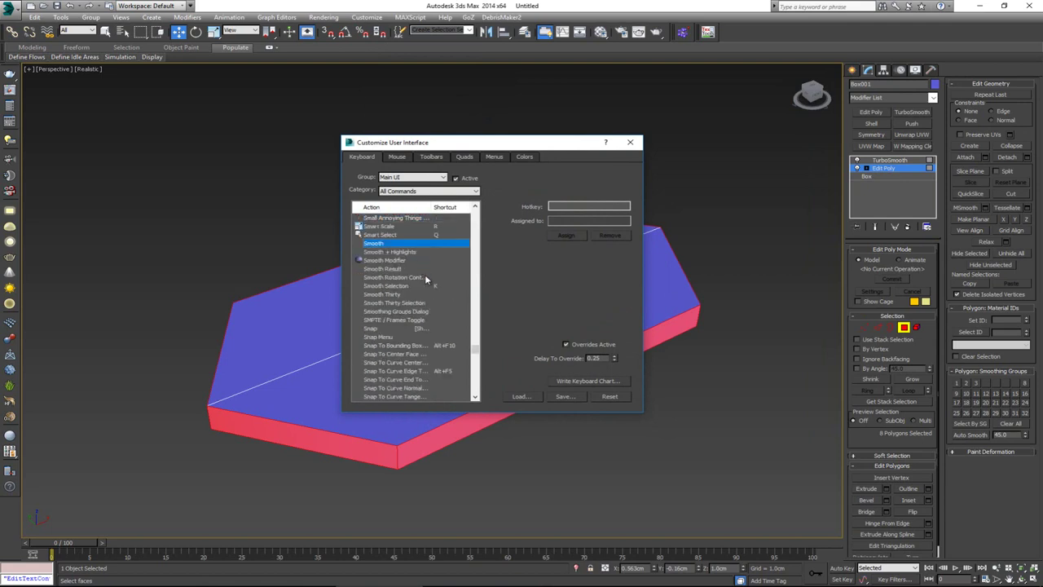
left_click(411, 286)
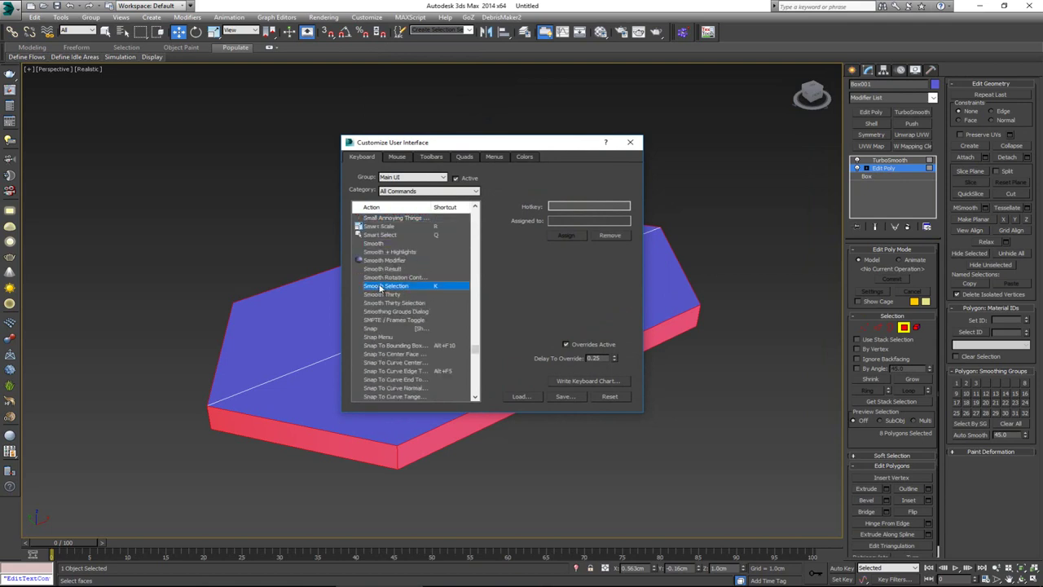
left_click(570, 207)
left_click(629, 142)
Show the end result of the modifier stack and smooth the eight selected side polygons into one shared smoothing group.
middle_click_drag(552, 226, 628, 374, "alt")
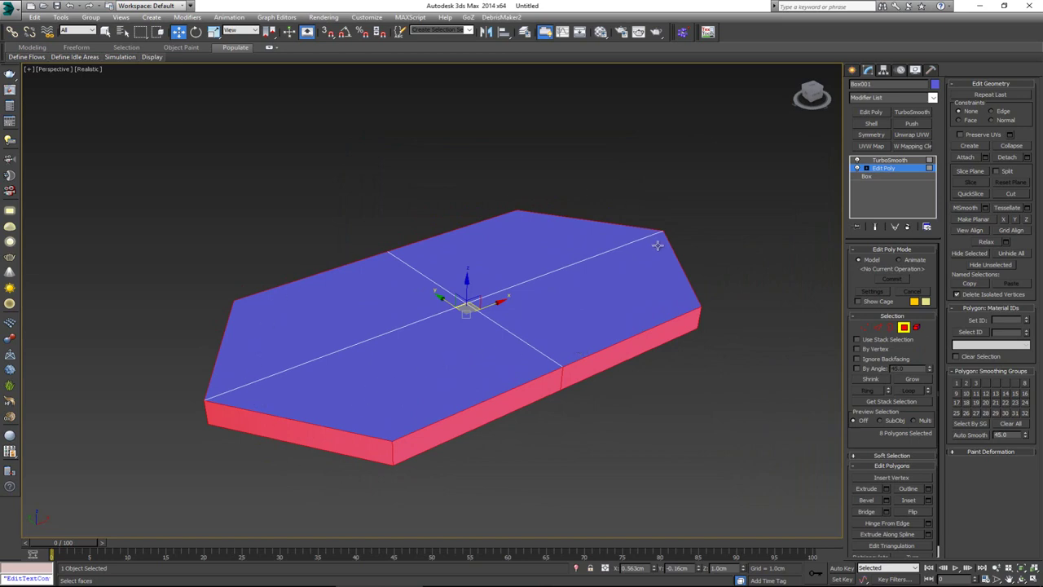
left_click(876, 228)
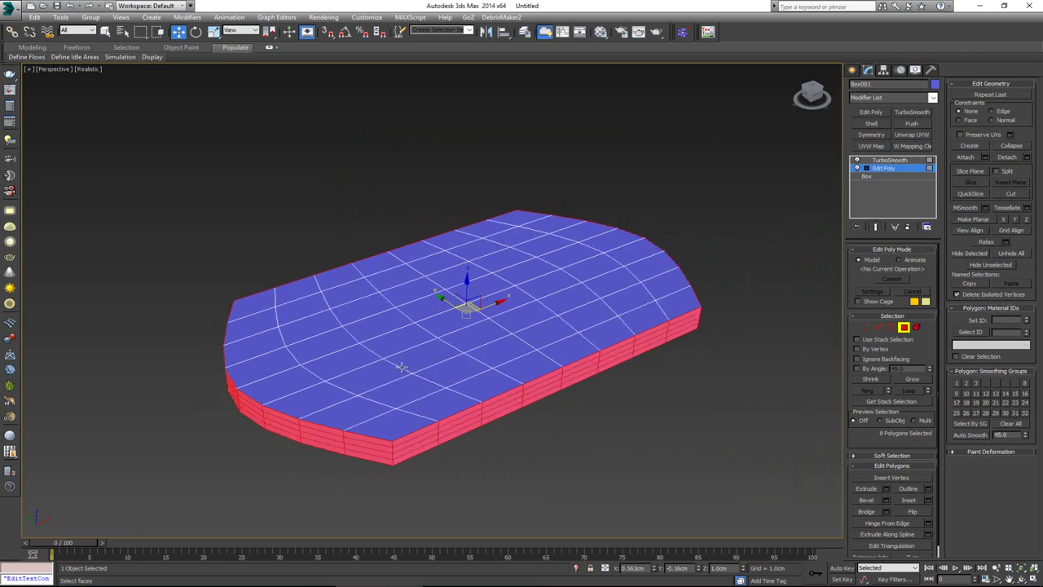
middle_click_drag(400, 367, 611, 282, "alt")
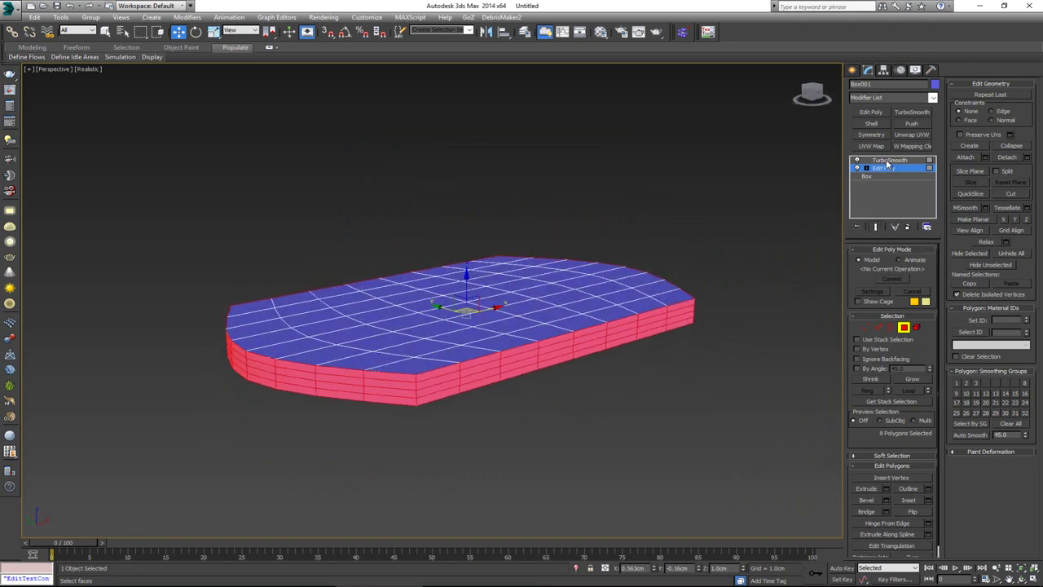
middle_click_drag(322, 352, 334, 347)
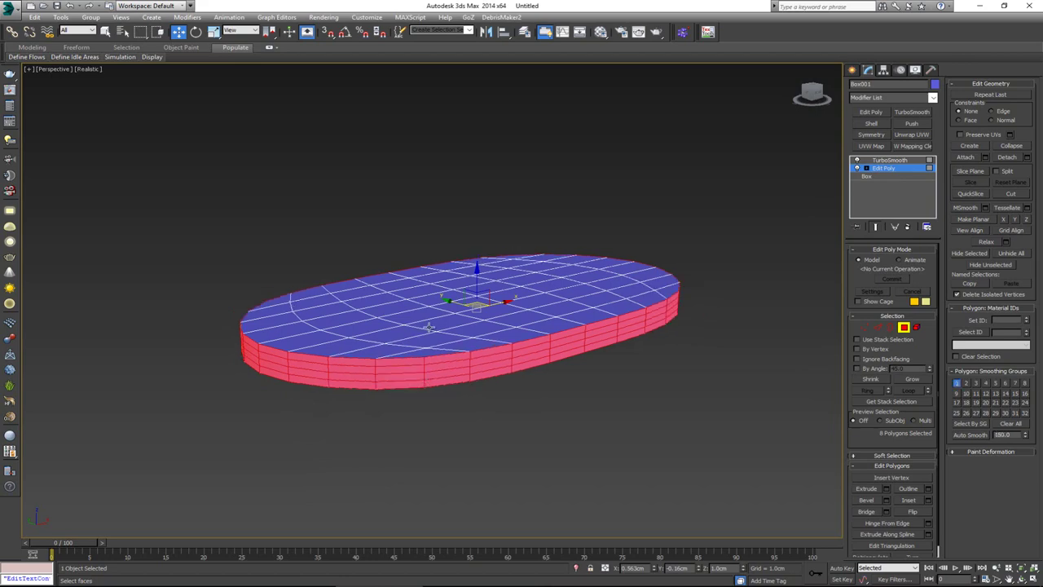
middle_click_drag(430, 324, 521, 329, "alt")
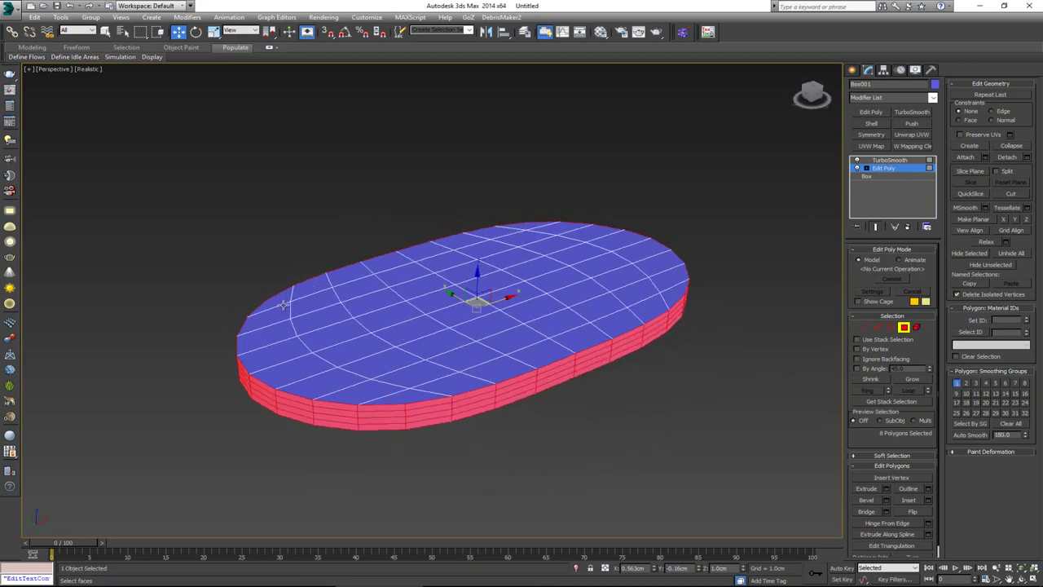
left_click(901, 329)
middle_click_drag(521, 305, 493, 292, "alt")
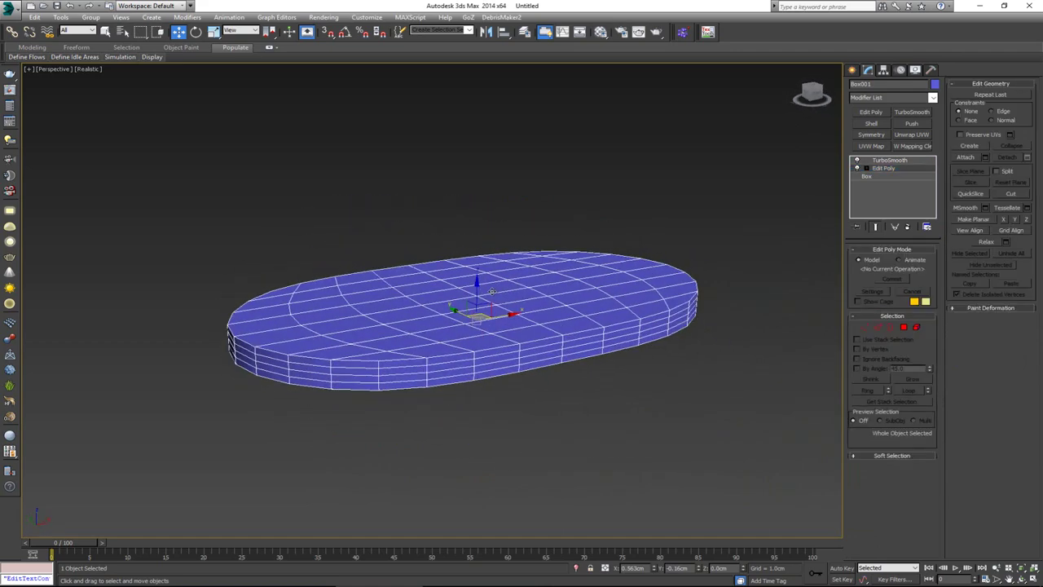
middle_click_drag(532, 245, 519, 247, "alt")
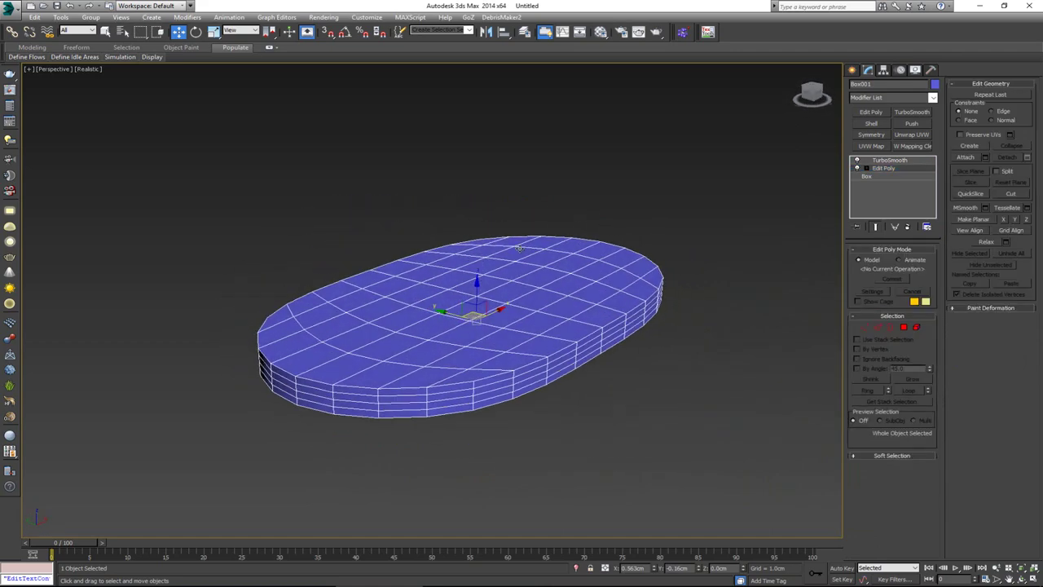
scroll(416, 395, "up", 3)
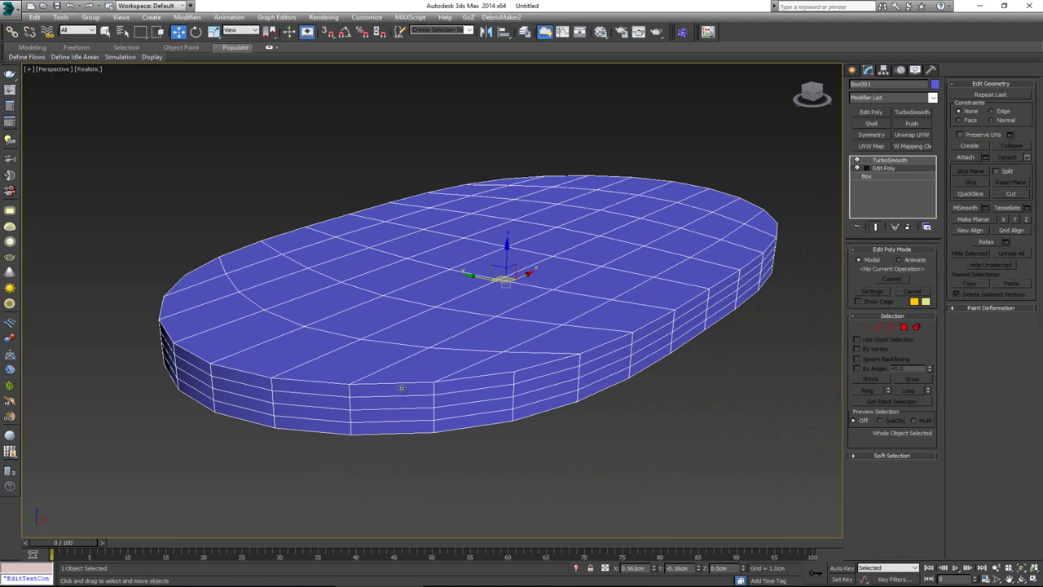
Add a second Edit Poly modifier above the TurboSmooth in the slab's modifier stack.
left_click(888, 161)
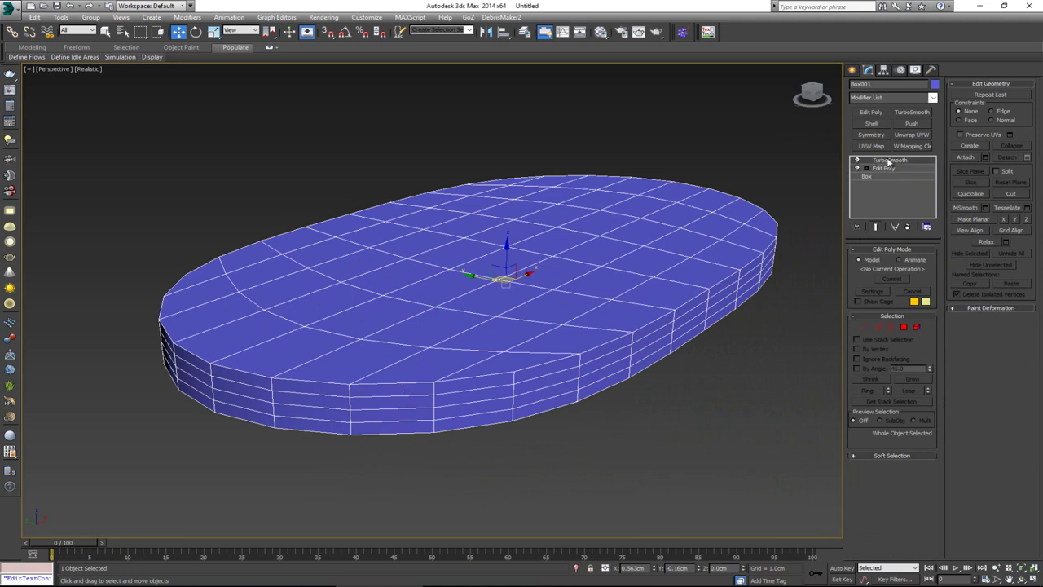
left_click(876, 113)
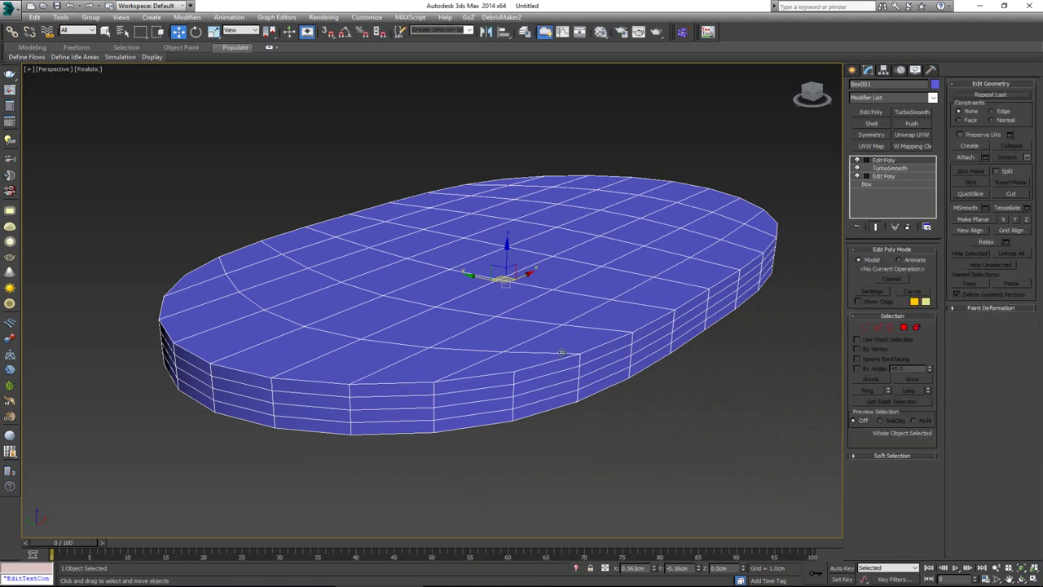
scroll(317, 389, "up", 3)
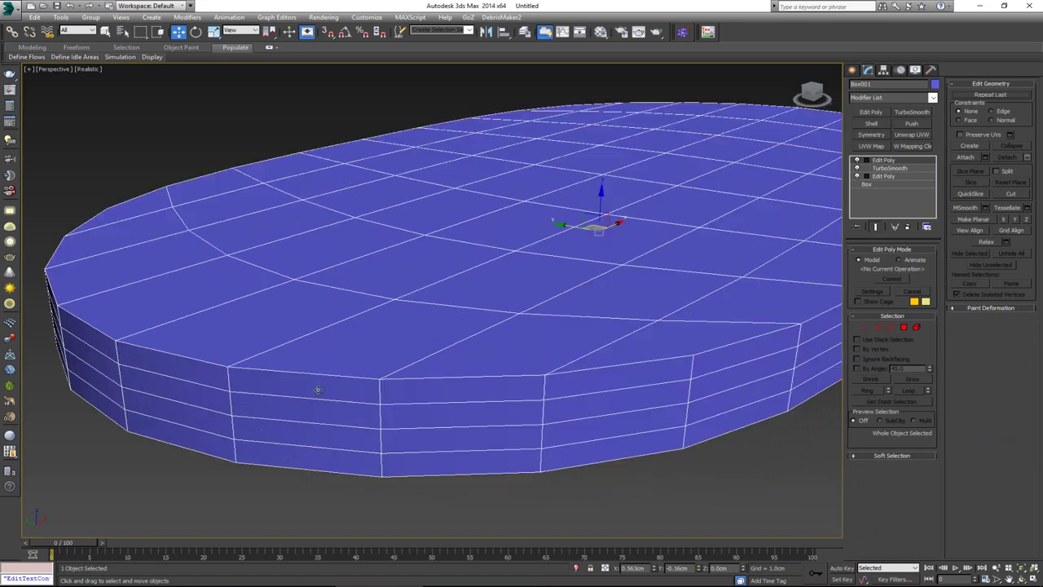
scroll(318, 390, "down", 3)
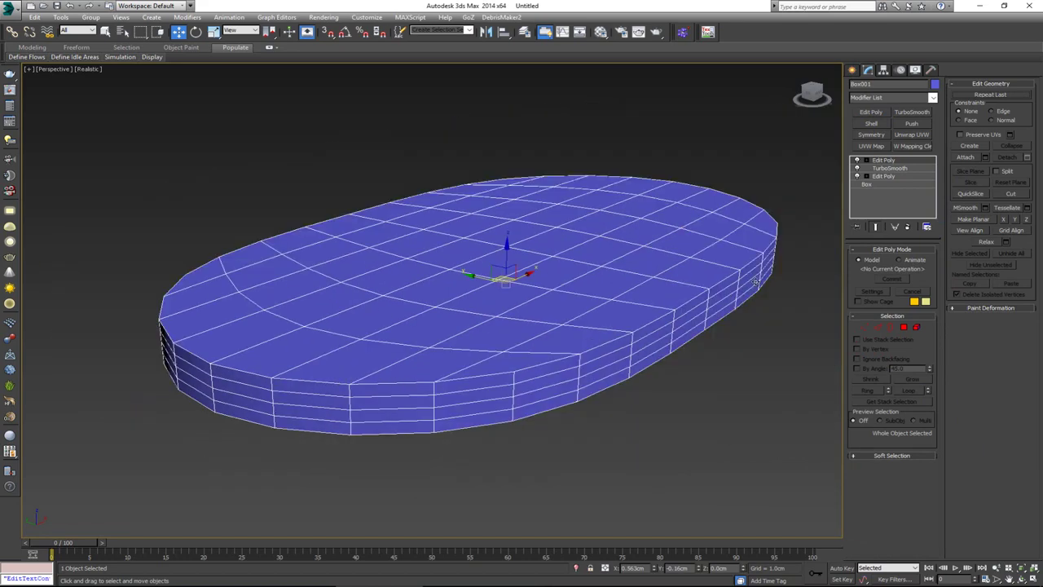
Select all rim edges around both the upper and lower outlines of the slab.
key("2")
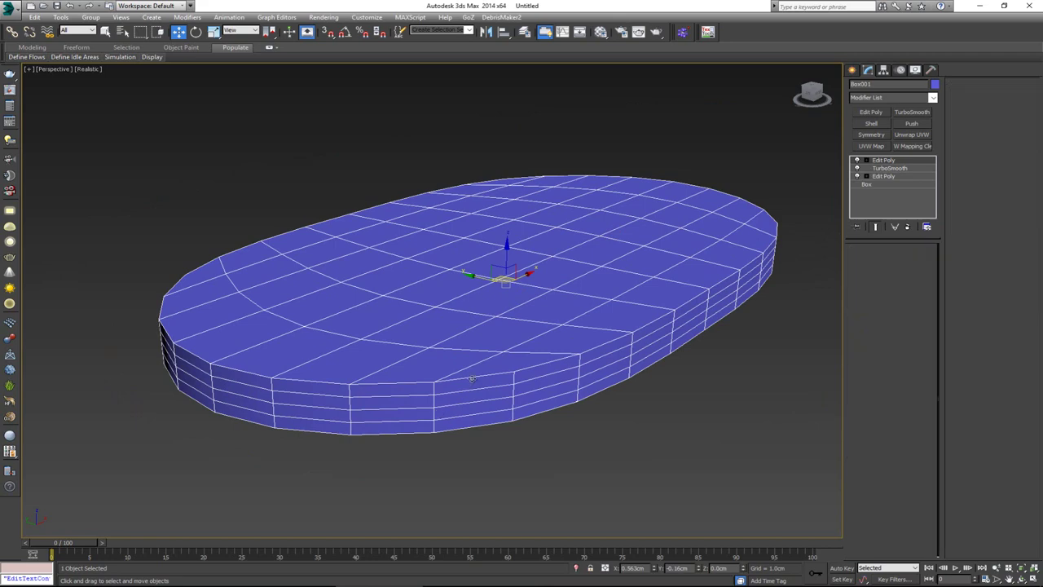
double_click(467, 377)
double_click(532, 365, "ctrl")
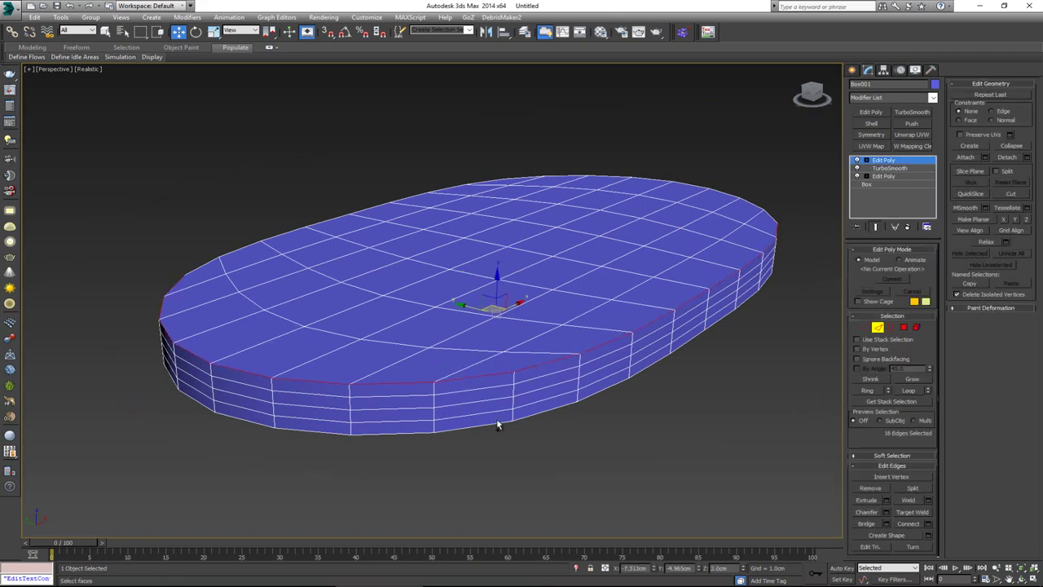
double_click(492, 425, "ctrl")
double_click(529, 416, "ctrl")
middle_click_drag(656, 416, 435, 362, "alt")
scroll(454, 354, "down", 3)
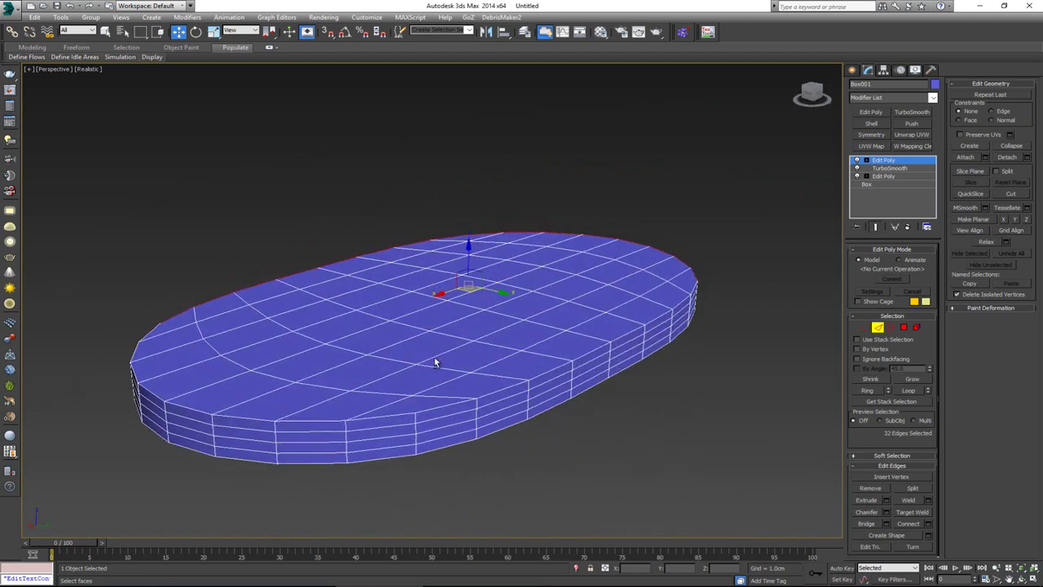
double_click(376, 417, "ctrl")
left_click(426, 409, "ctrl")
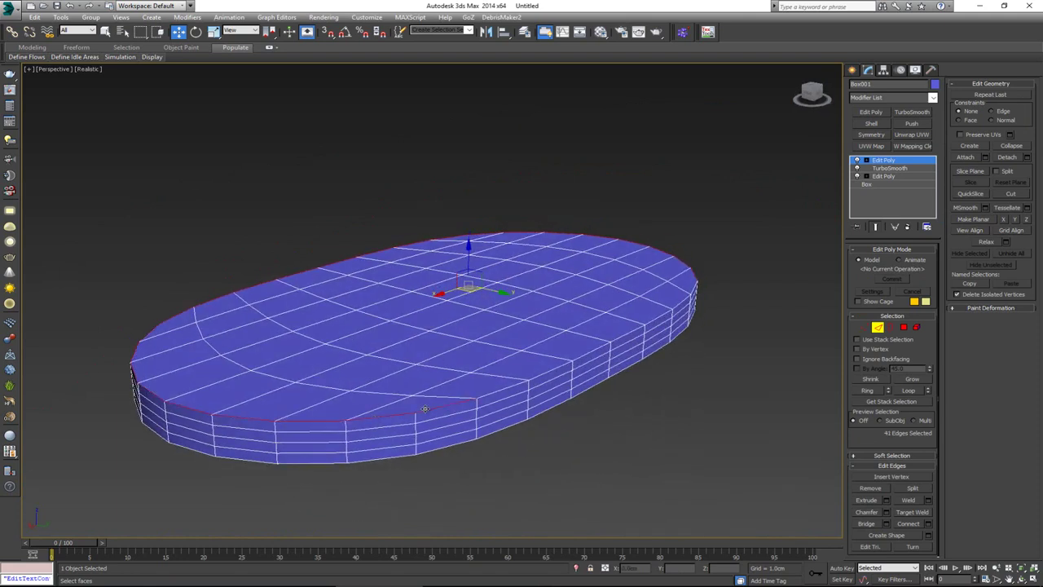
double_click(389, 451, "ctrl")
double_click(429, 452, "ctrl")
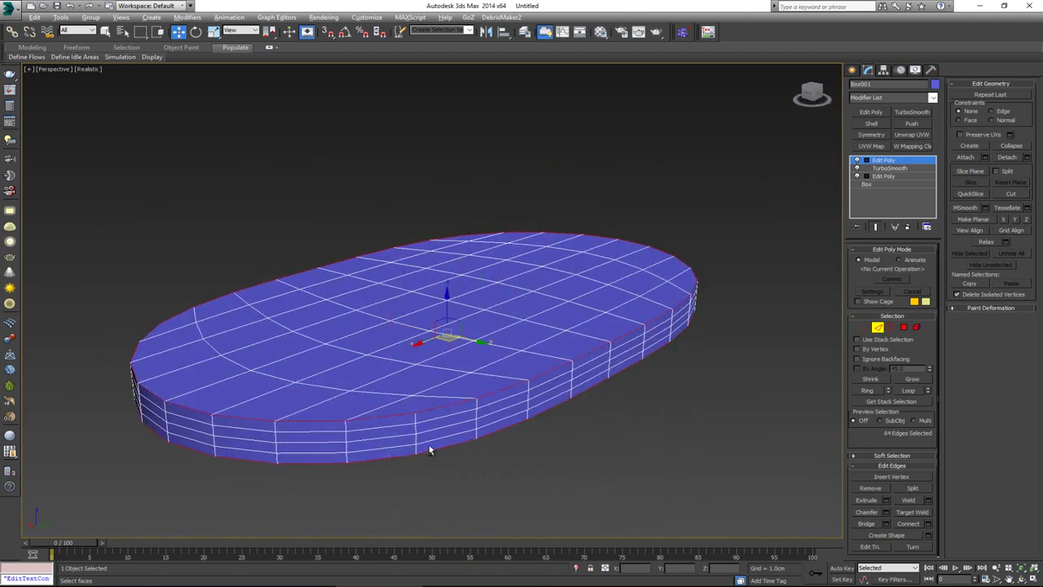
Chamfer the selected rim edges by 0.1 cm with 1 segment and leave edge editing.
middle_click_drag(428, 448, 542, 443, "alt")
scroll(541, 443, "up", 3)
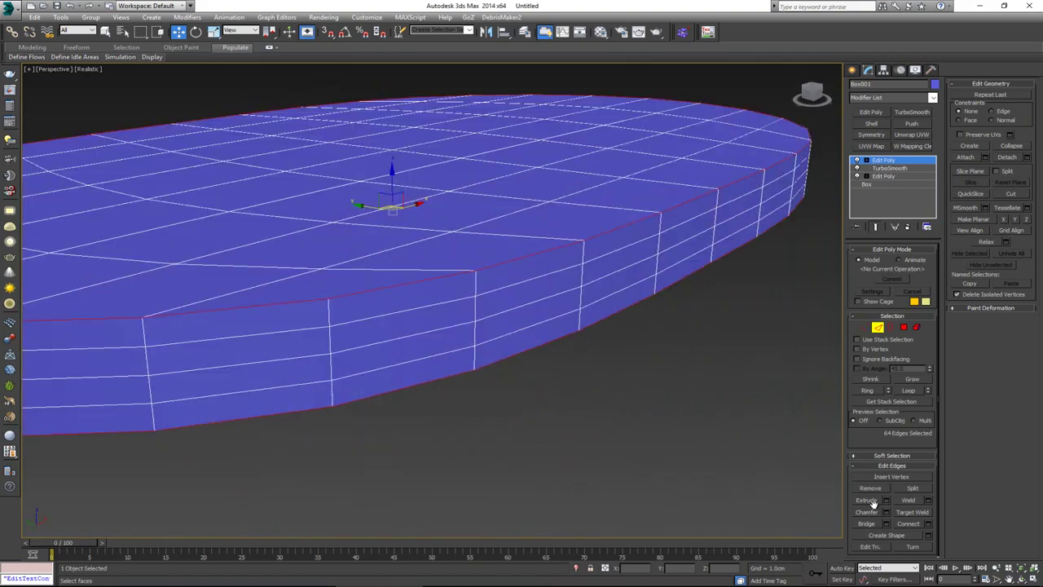
left_click(886, 512)
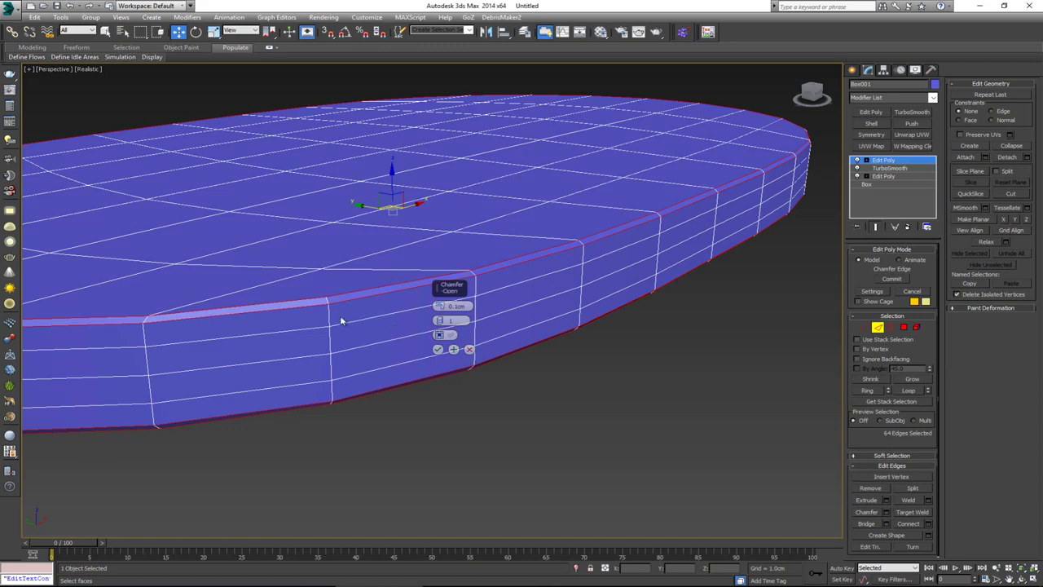
middle_click_drag(337, 321, 432, 328, "alt")
scroll(432, 328, "down", 5)
mouse_move(359, 330)
middle_mouse_down("alt")
mouse_move(374, 339)
mouse_move(346, 342)
middle_mouse_up("alt")
scroll(347, 342, "up", 6)
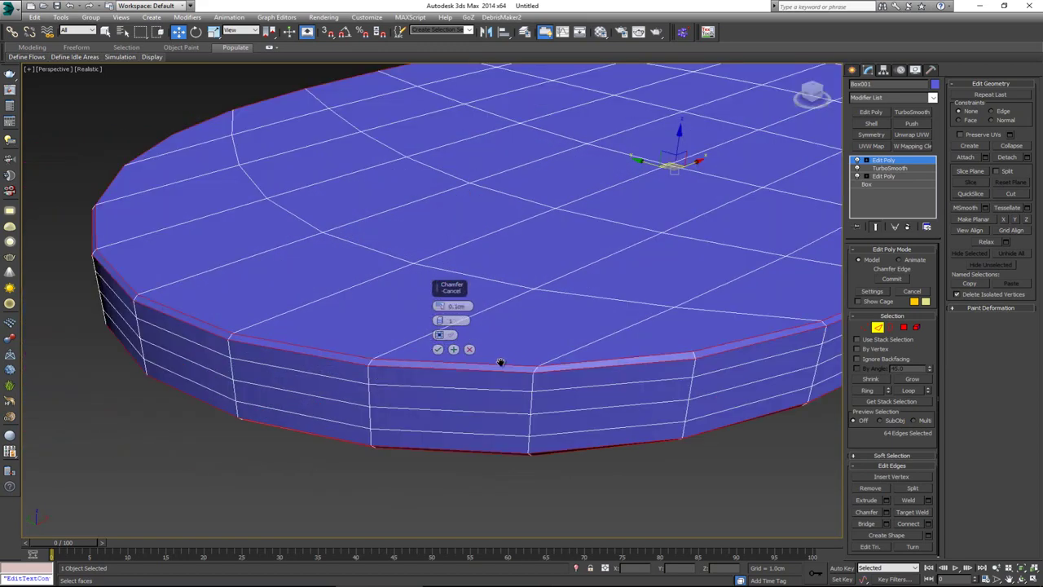
scroll(500, 361, "up", 1)
left_click(438, 348)
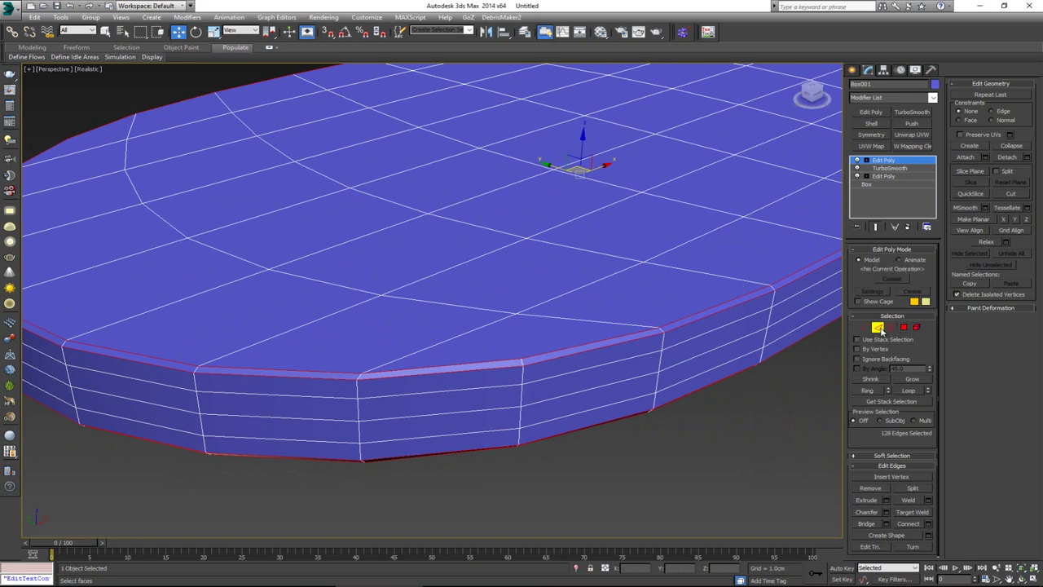
left_click(879, 332)
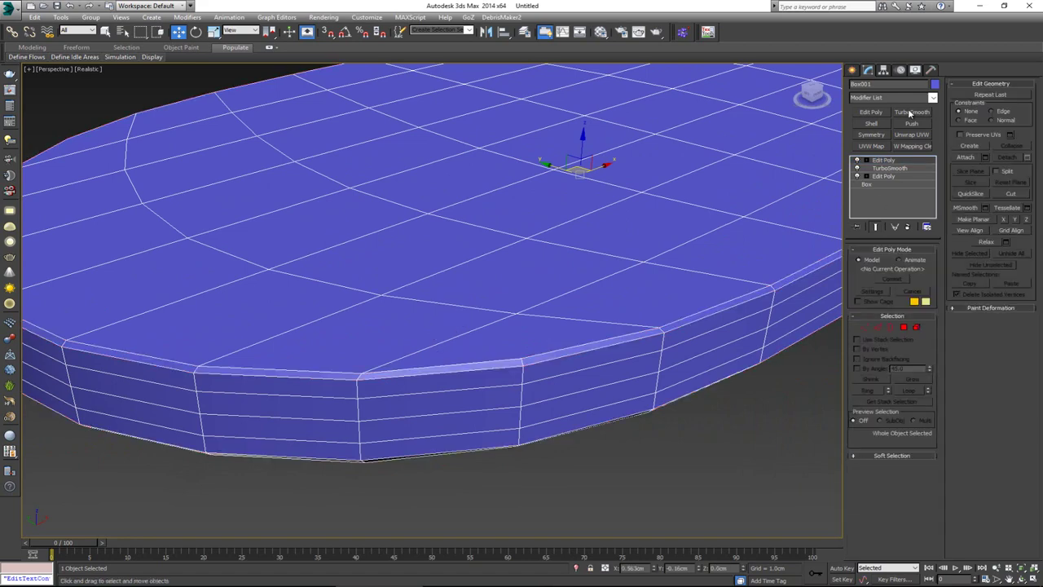
Apply another TurboSmooth modifier to the chamfered slab with 1 iteration, separated by smoothing groups.
left_click(910, 113)
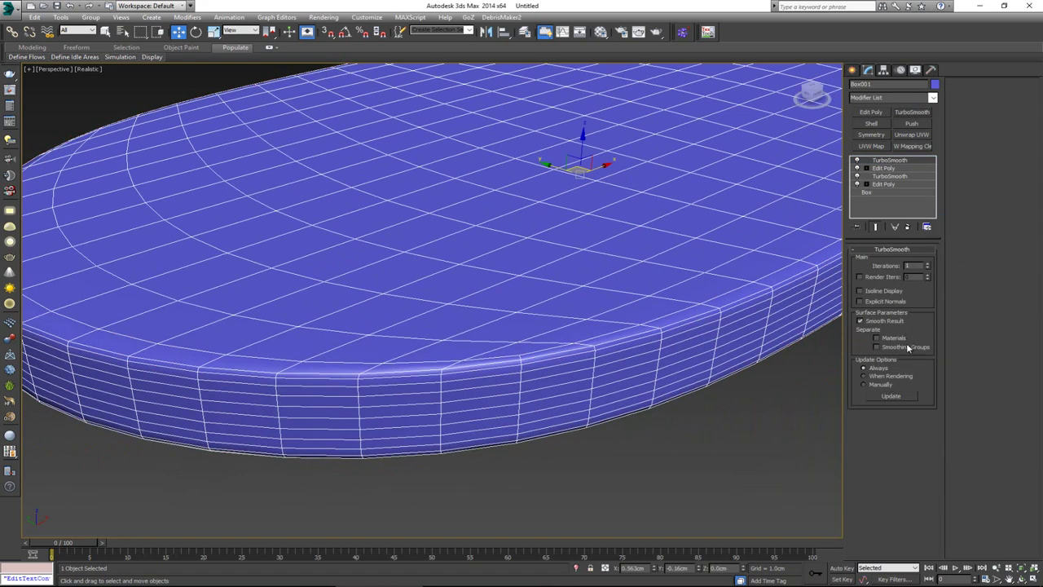
left_click(876, 347)
left_click(742, 452)
key("F4")
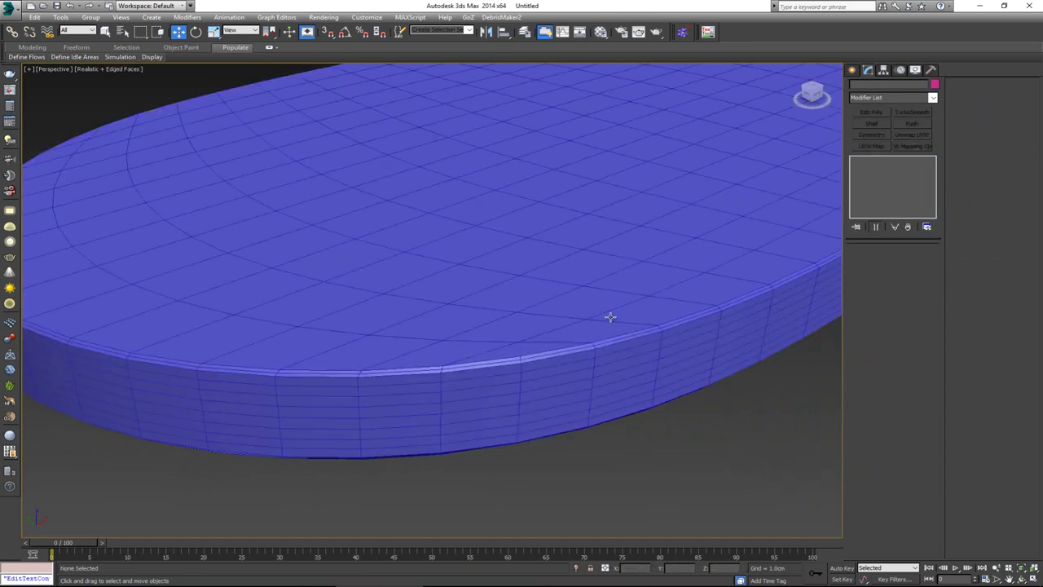
key("F4")
Examine the slab's chamfered rim and mesh density from several angles, with and without edged faces.
scroll(539, 337, "down", 4)
left_click(539, 337)
middle_click_drag(539, 337, 484, 339, "alt")
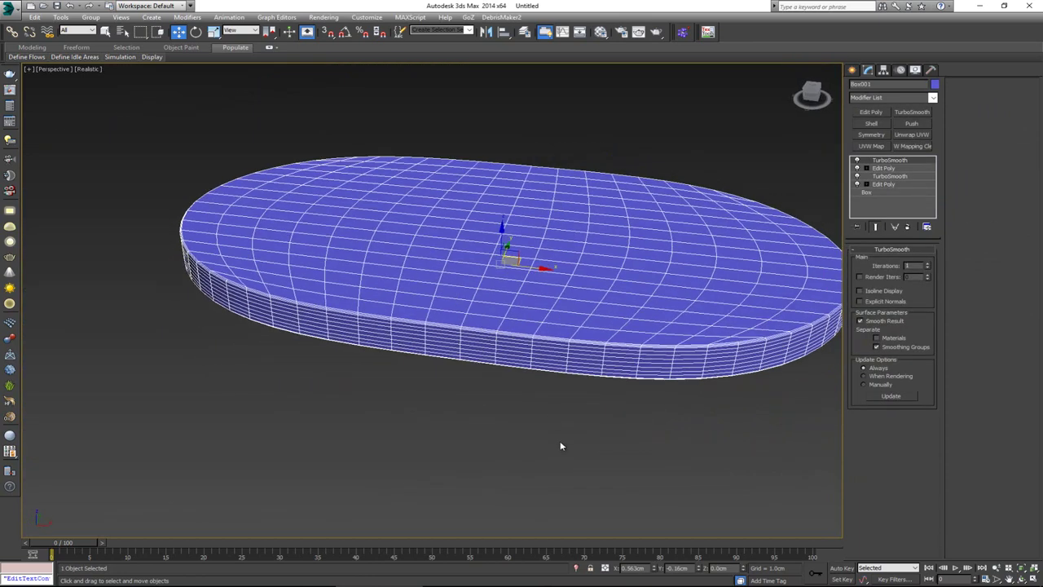
left_click(562, 445)
middle_click_drag(636, 366, 452, 281, "alt")
middle_click_drag(373, 266, 484, 296)
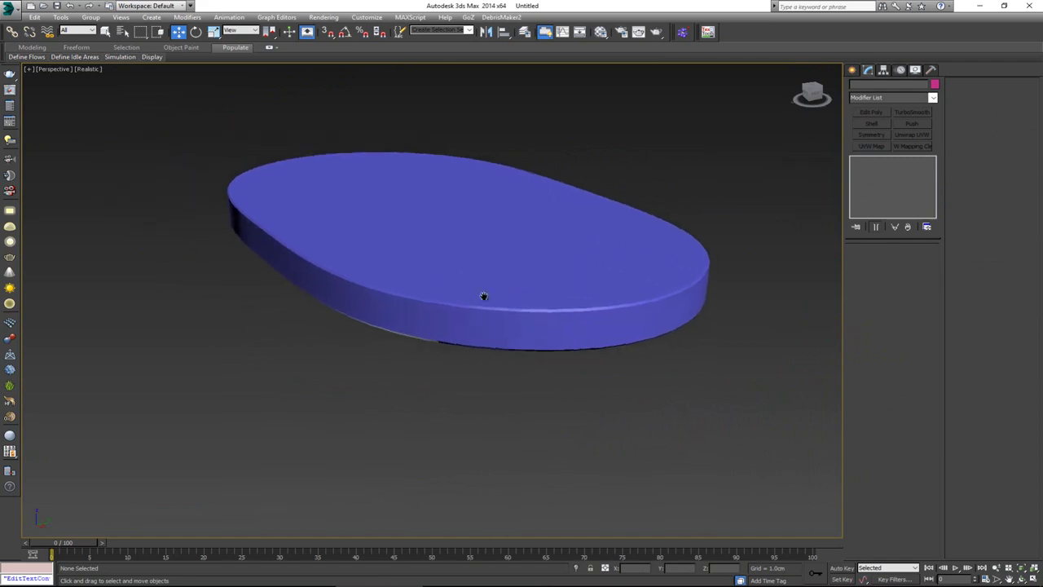
scroll(484, 296, "up", 3)
scroll(421, 307, "up", 5)
scroll(433, 326, "down", 5)
key("F4")
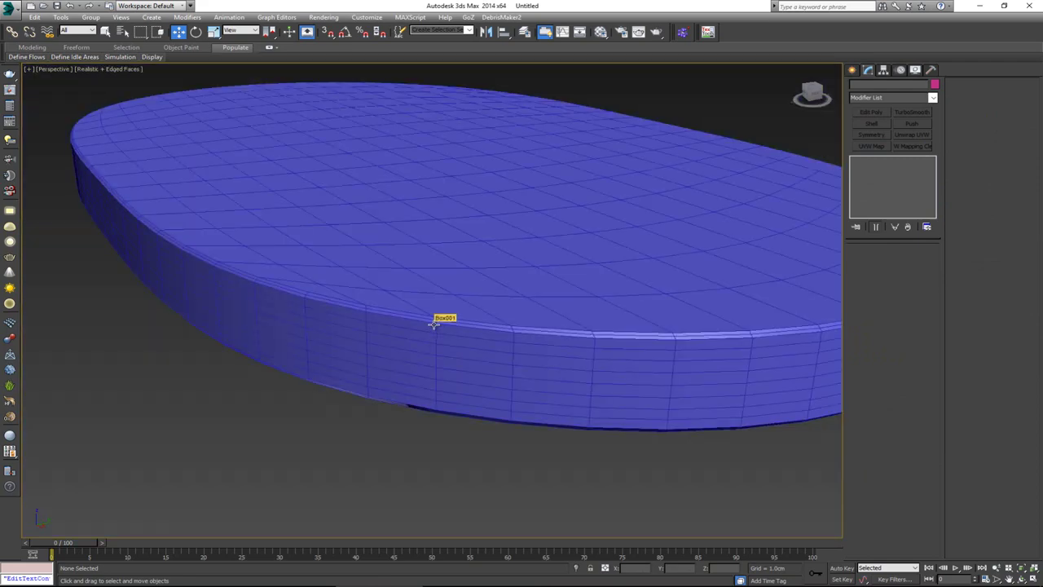
left_click(411, 311)
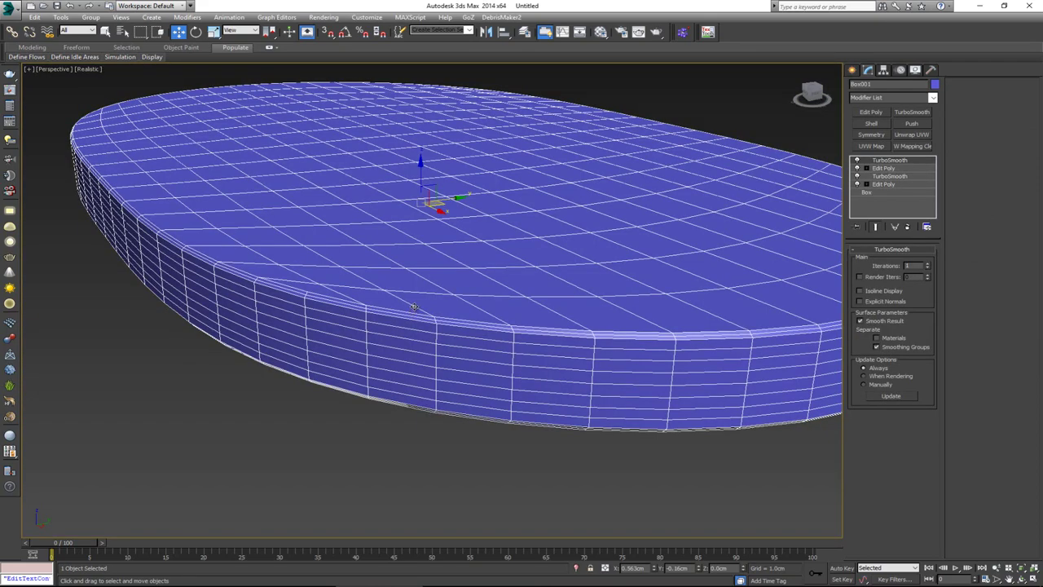
scroll(415, 330, "down", 6)
scroll(415, 333, "up", 1)
middle_click_drag(418, 333, 463, 331, "alt")
left_click(669, 373)
key("F4")
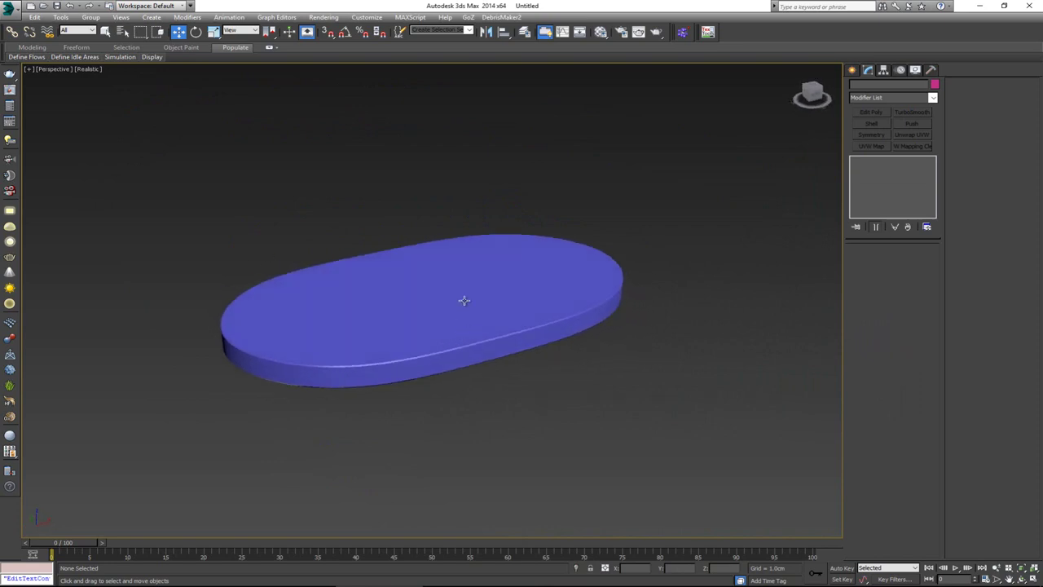
Apply a Bend modifier to the slab with a trial angle of 12.5 and set the bend axis to X.
left_click(464, 301)
middle_click_drag(549, 219, 568, 222, "alt")
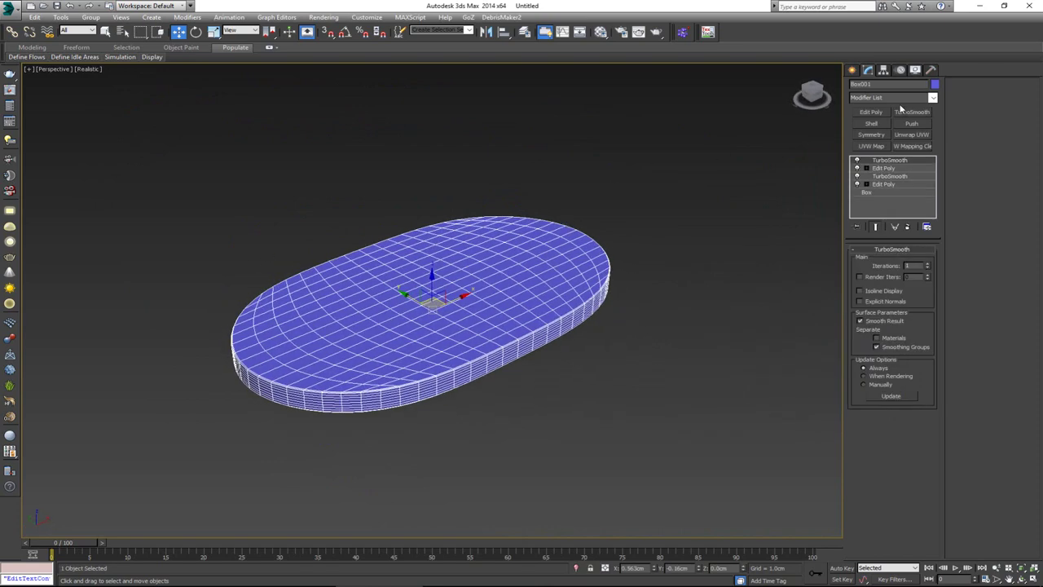
left_click(892, 98)
key("b")
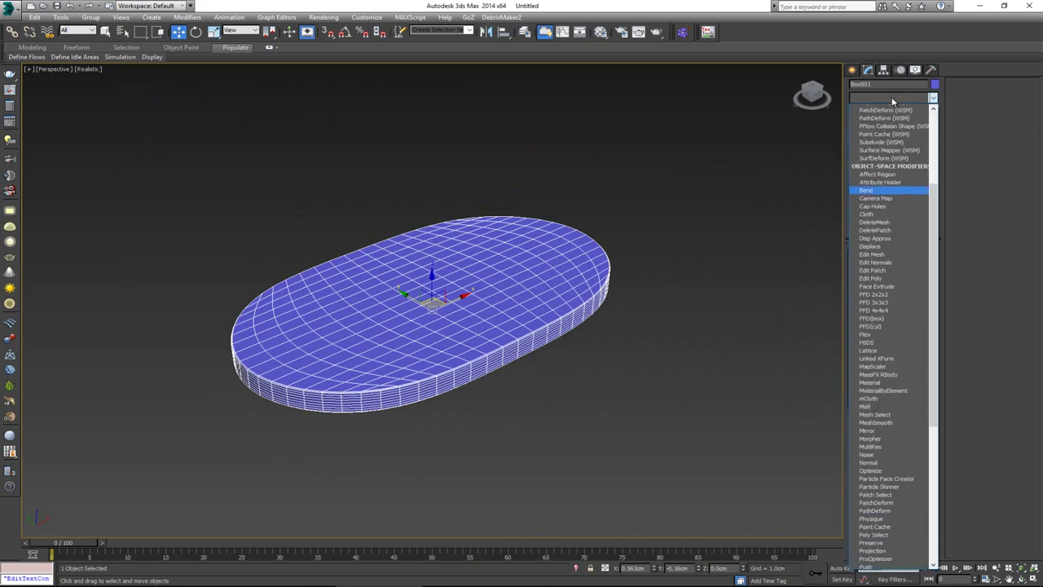
left_click(885, 110)
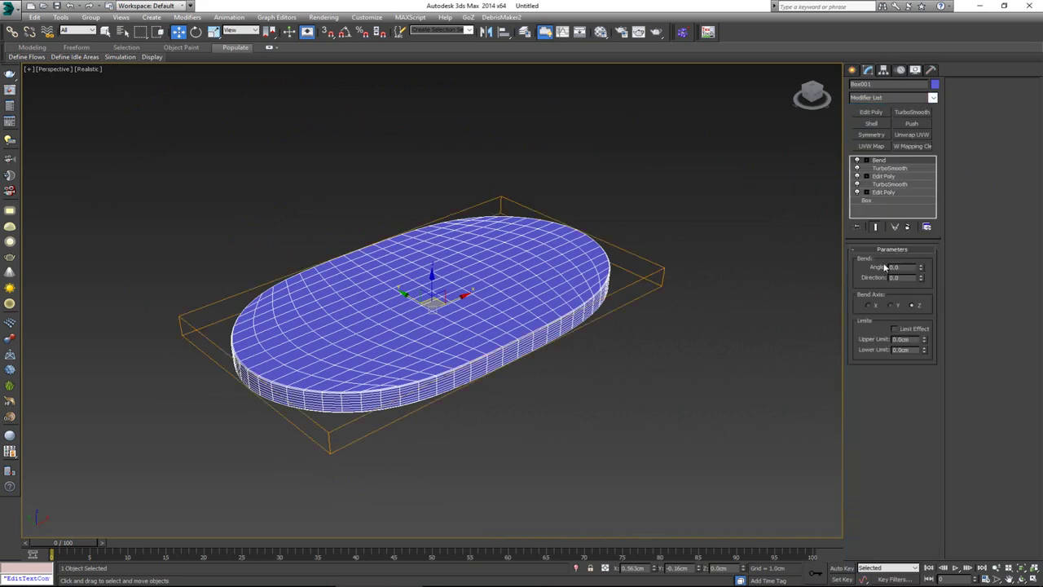
left_click_drag(922, 265, 923, 252)
left_click(891, 306)
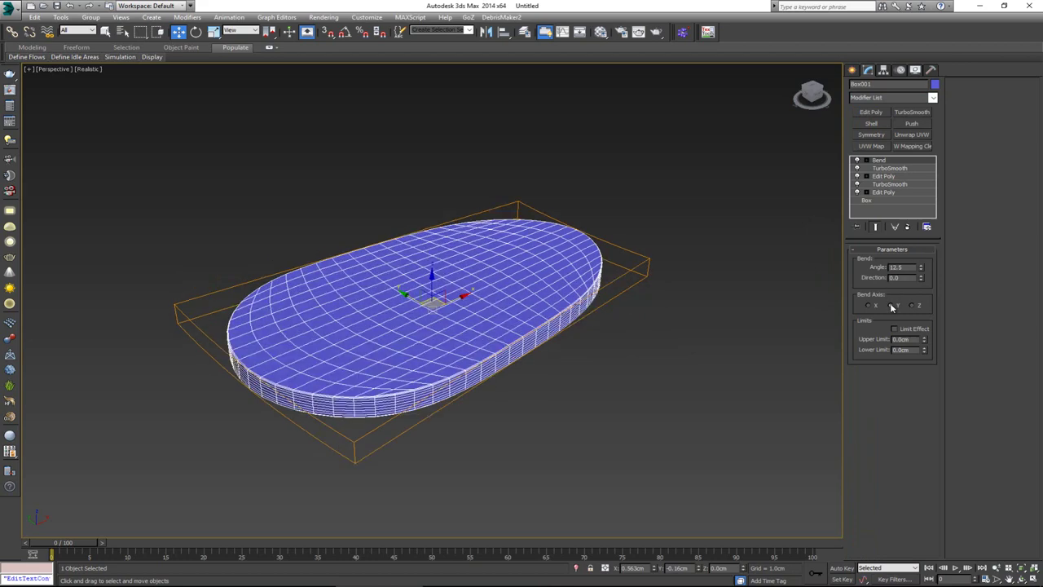
left_click(870, 306)
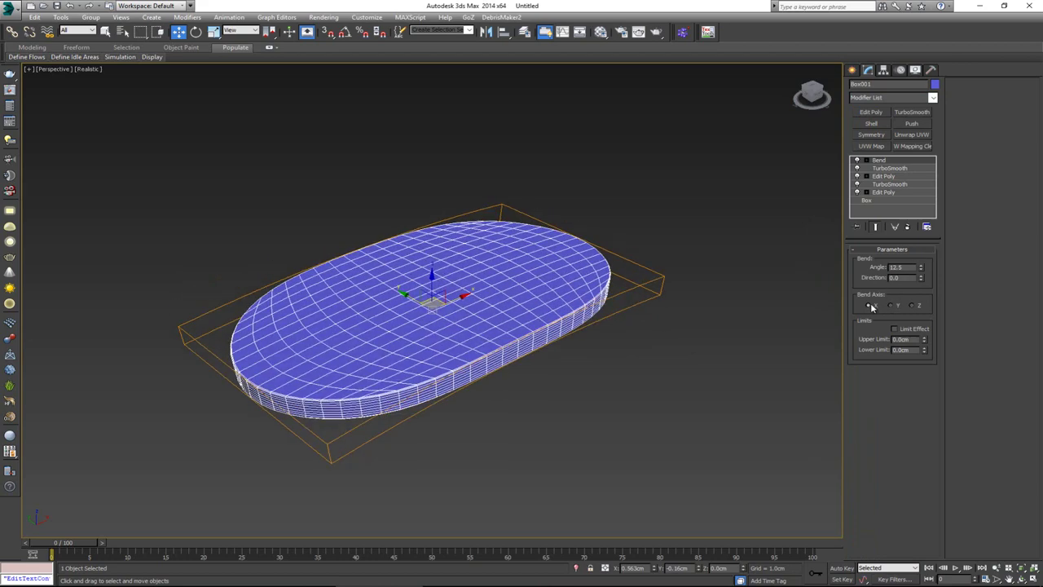
Set the Bend angle to -45 so the slab's ends curve upward, and deselect the slab.
middle_click_drag(587, 326, 558, 301, "alt")
middle_click_drag(770, 265, 778, 294, "alt")
left_click_drag(921, 271, 921, 323)
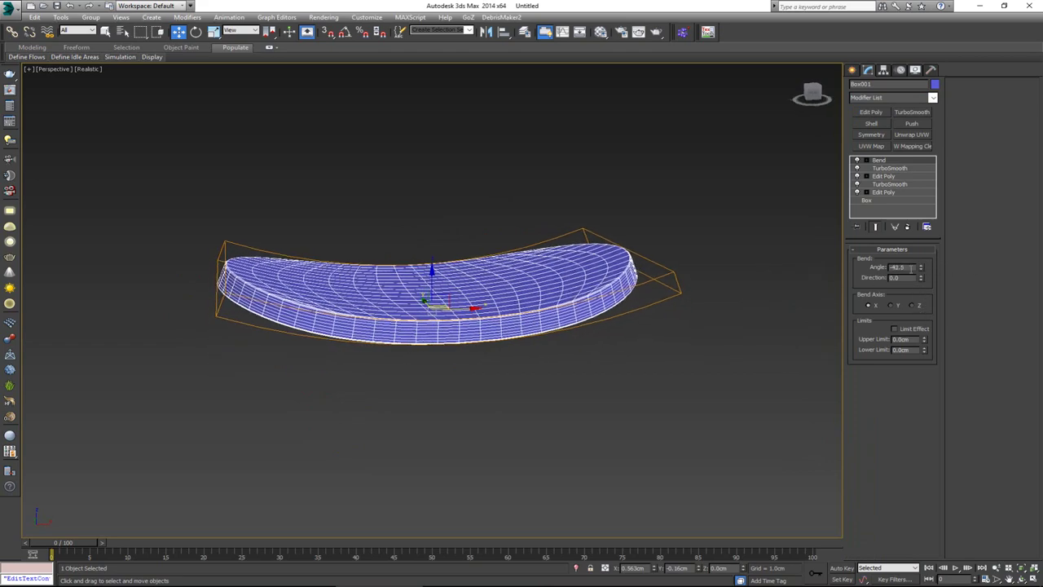
left_click_drag(907, 268, 879, 270)
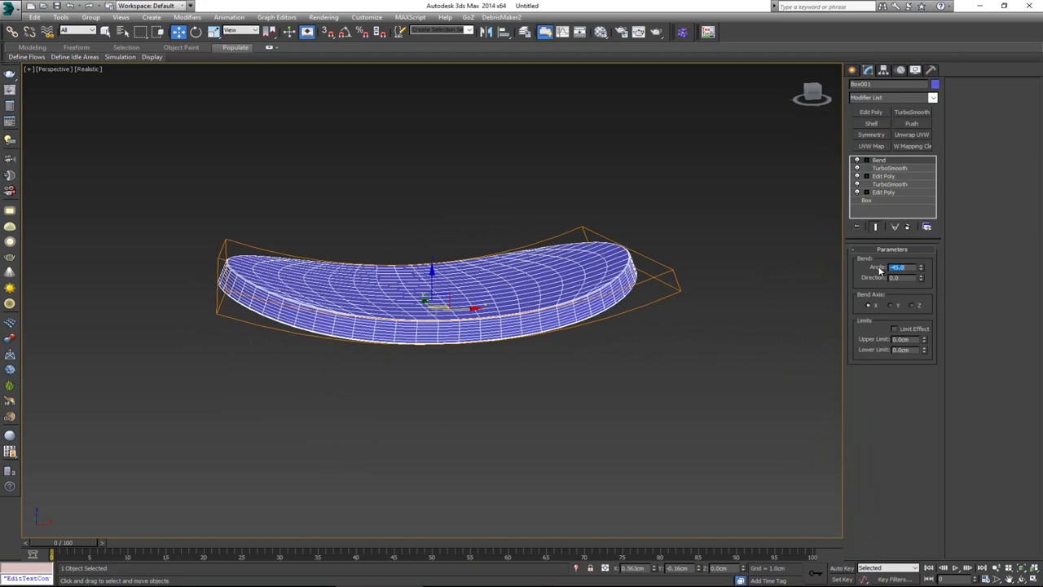
key("Return")
middle_click_drag(499, 256, 692, 269, "alt")
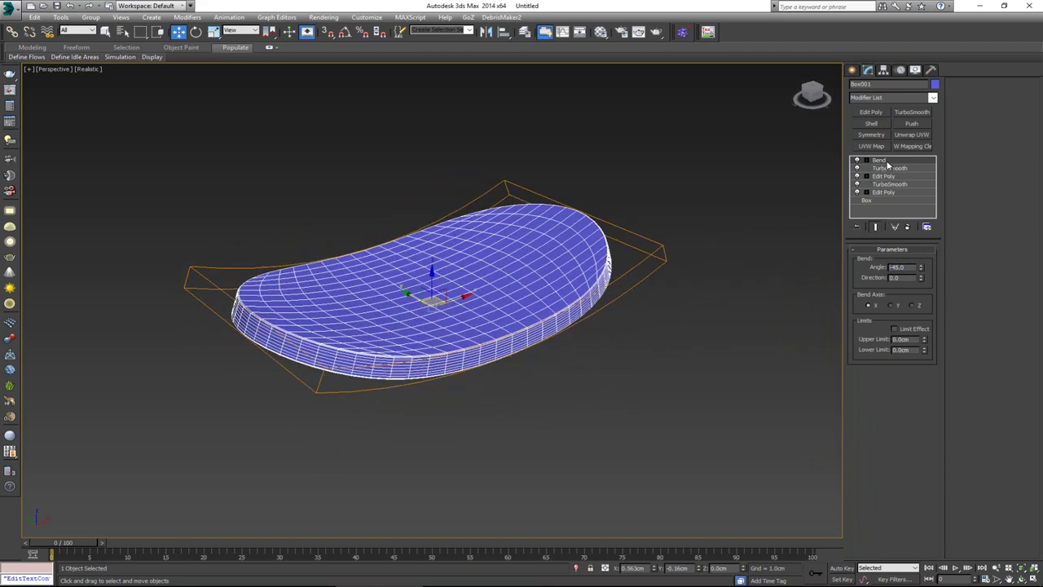
left_click(887, 162)
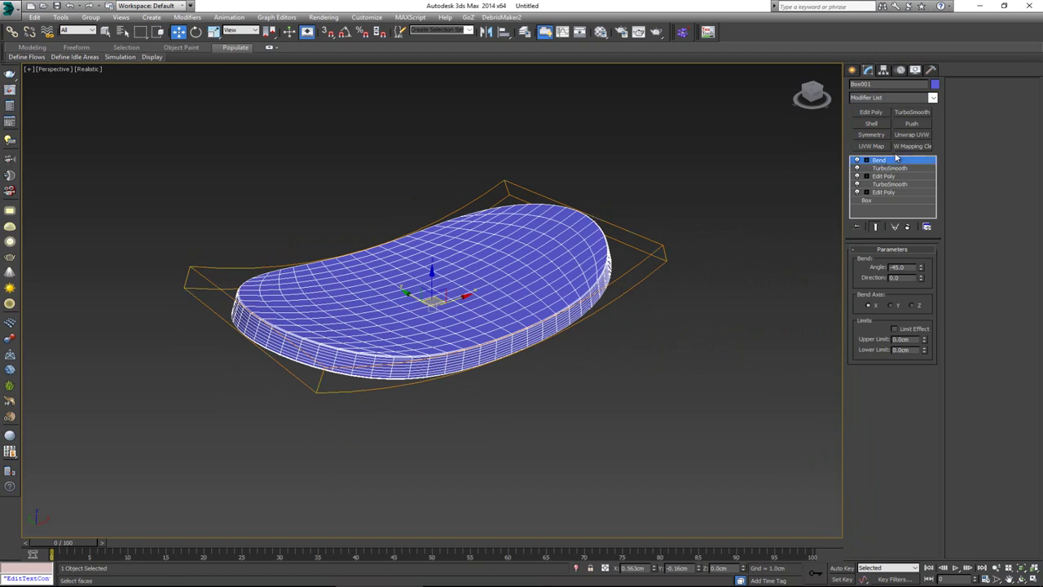
left_click(525, 154)
middle_click_drag(525, 154, 515, 198)
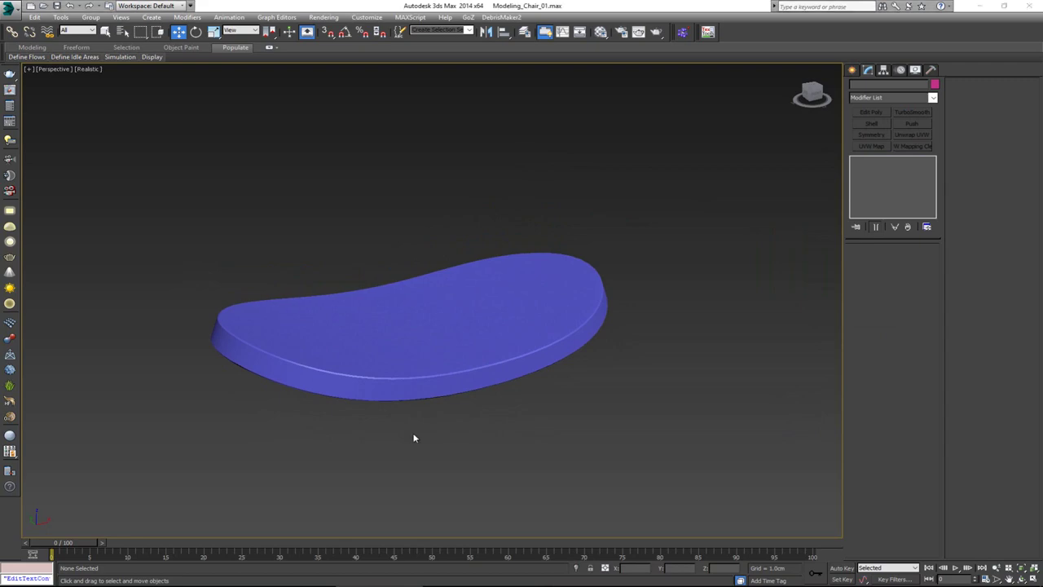
Add an Edit Poly modifier above the Bend modifier on the curved slab.
left_click(397, 349)
scroll(382, 300, "up", 3)
scroll(380, 301, "down", 3)
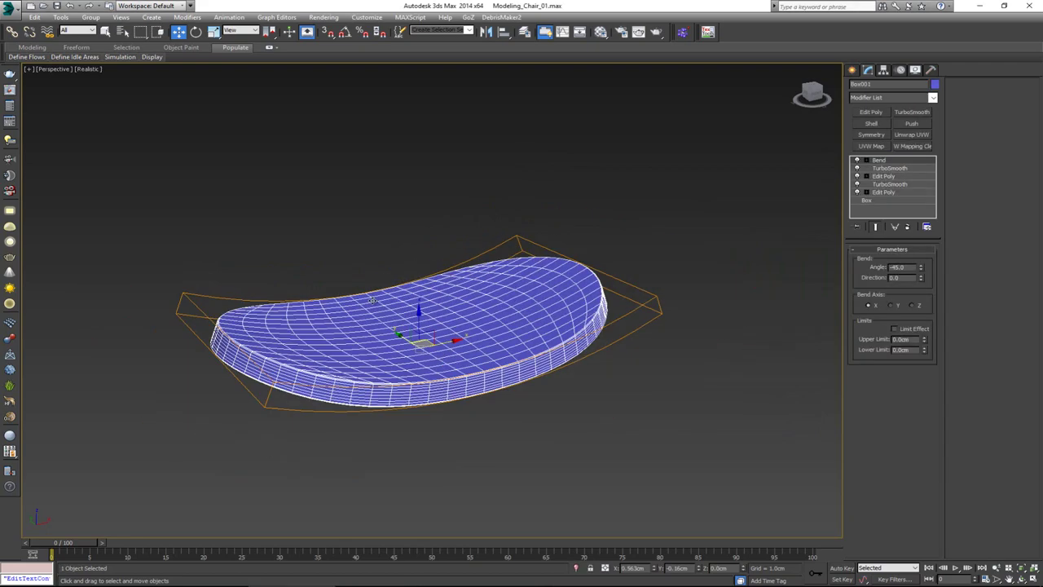
middle_click_drag(371, 299, 322, 303, "alt")
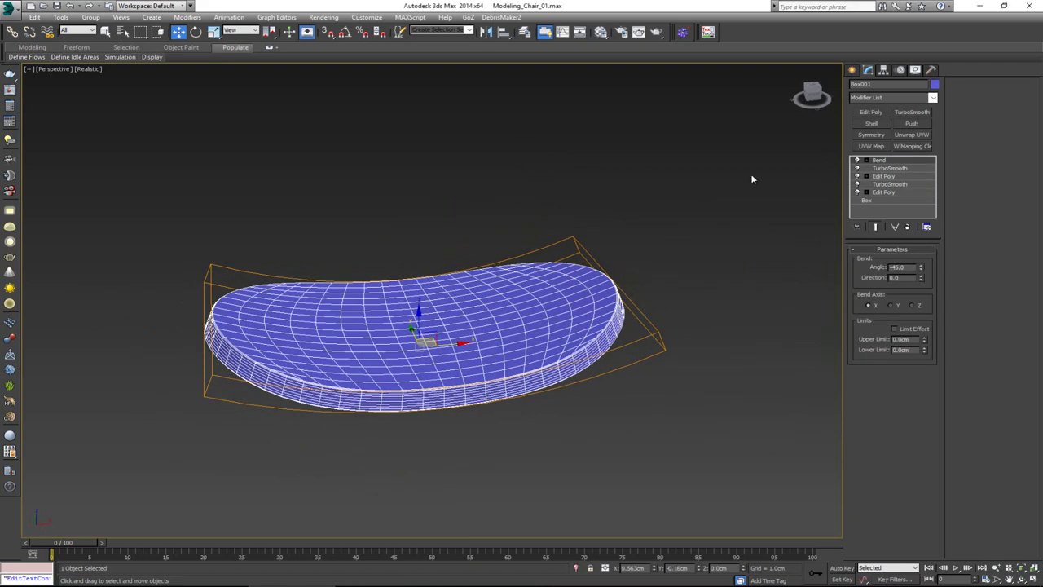
left_click(873, 113)
middle_click_drag(580, 193, 482, 212, "alt")
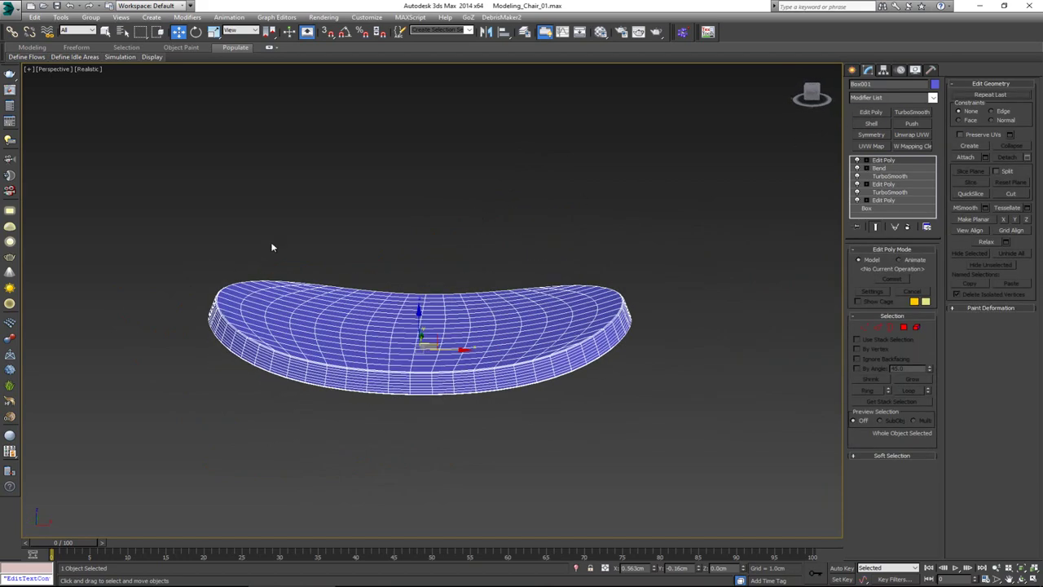
middle_click_drag(443, 327, 470, 337, "alt")
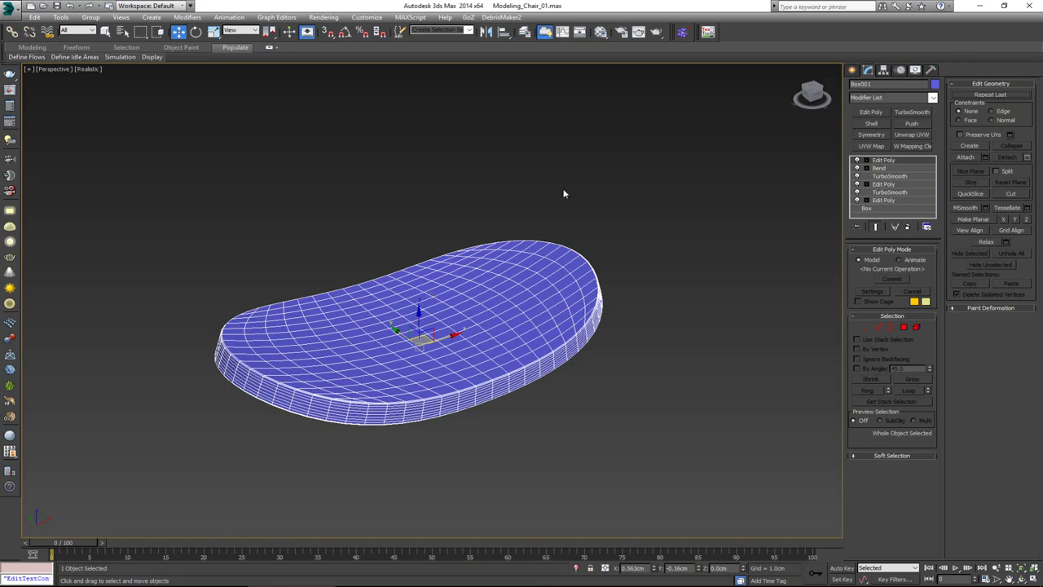
scroll(407, 356, "up", 5)
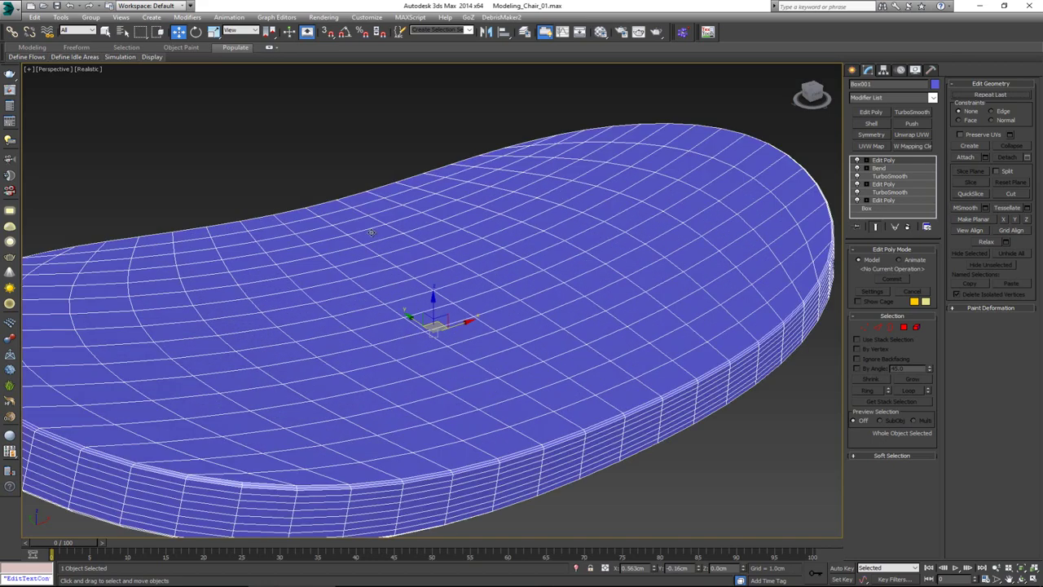
scroll(308, 155, "down", 5)
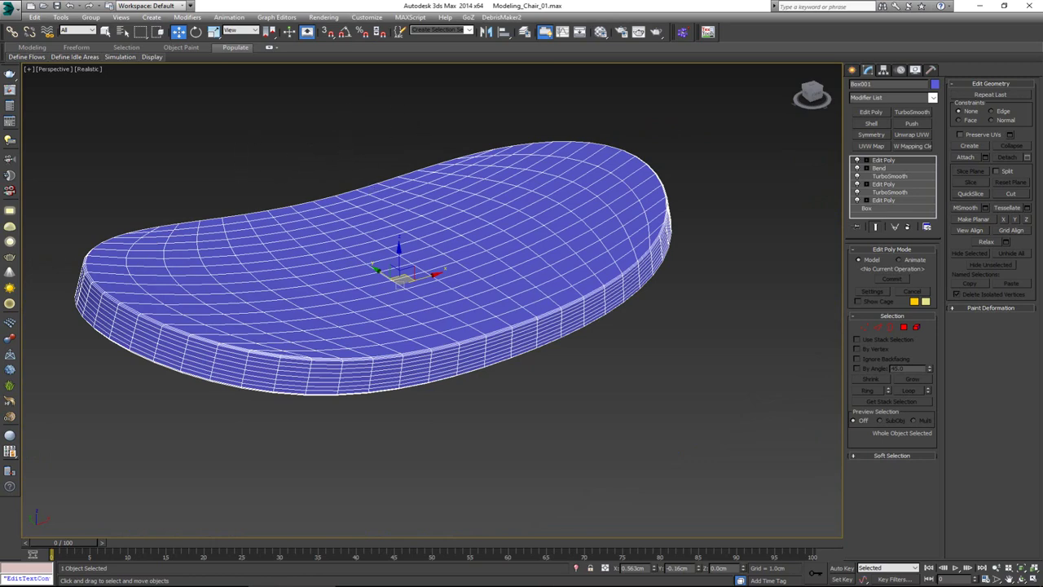
middle_click_drag(408, 141, 545, 259)
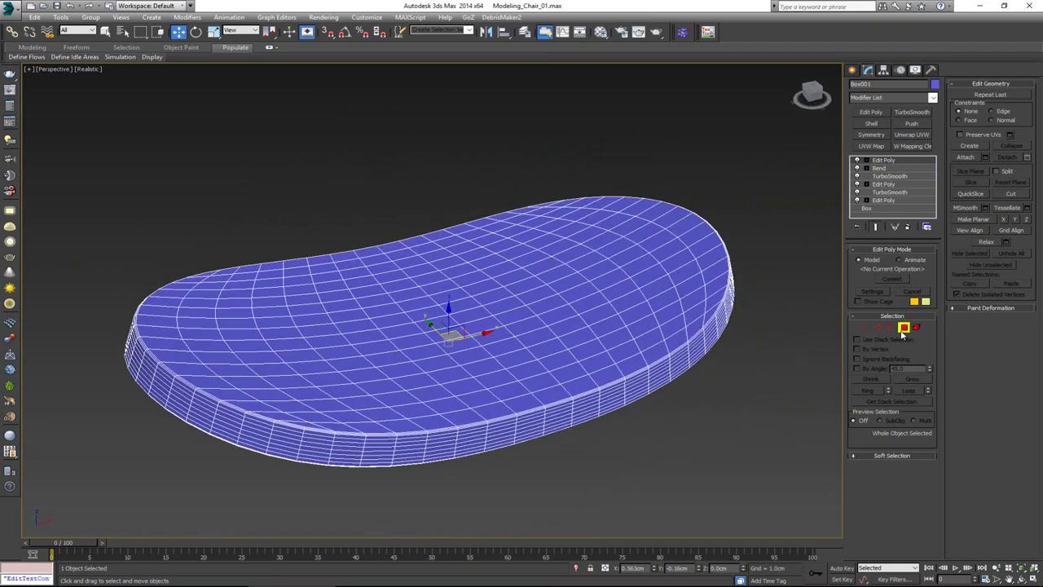
Select all polygons of the slab's upper surface using selection by angle at 15.
left_click(903, 327)
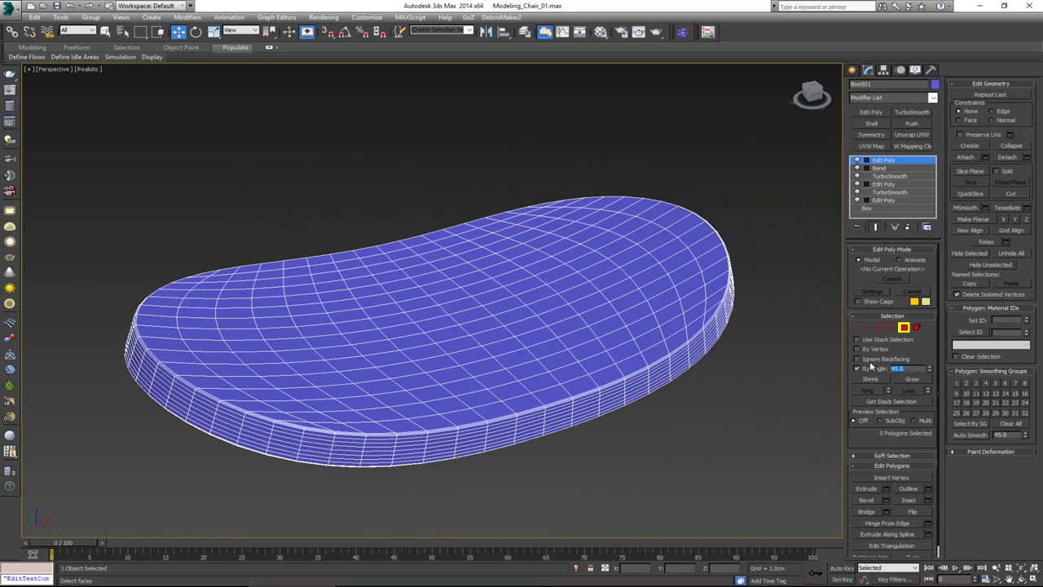
left_click(381, 305)
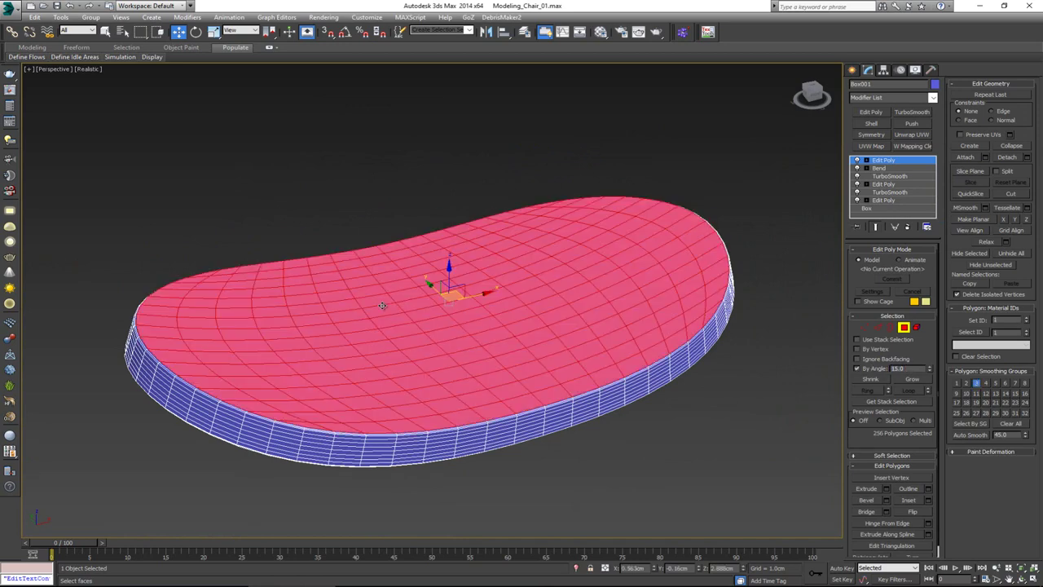
middle_click_drag(365, 304, 408, 319, "alt")
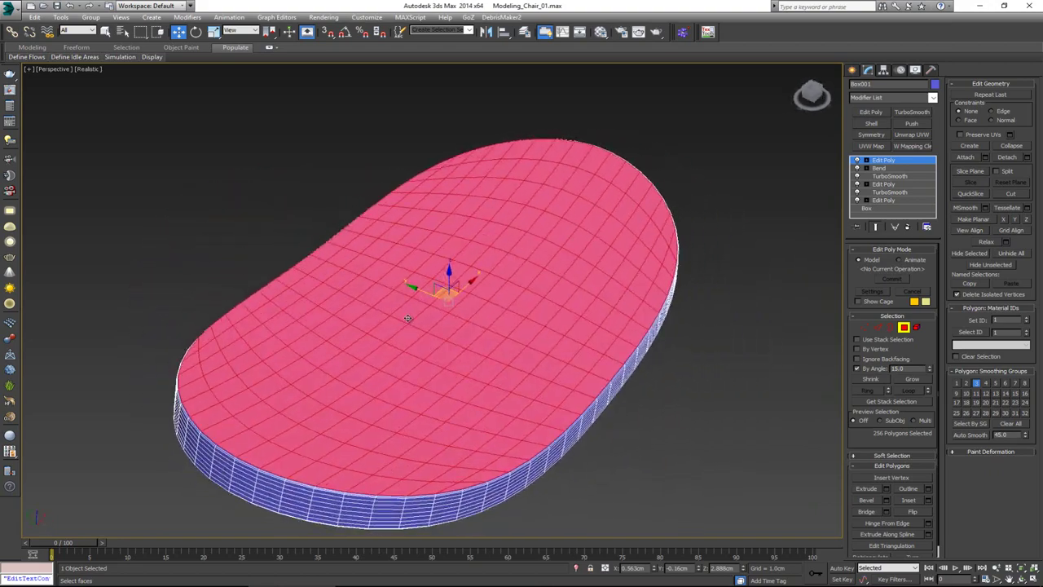
middle_click_drag(283, 452, 258, 341, "alt")
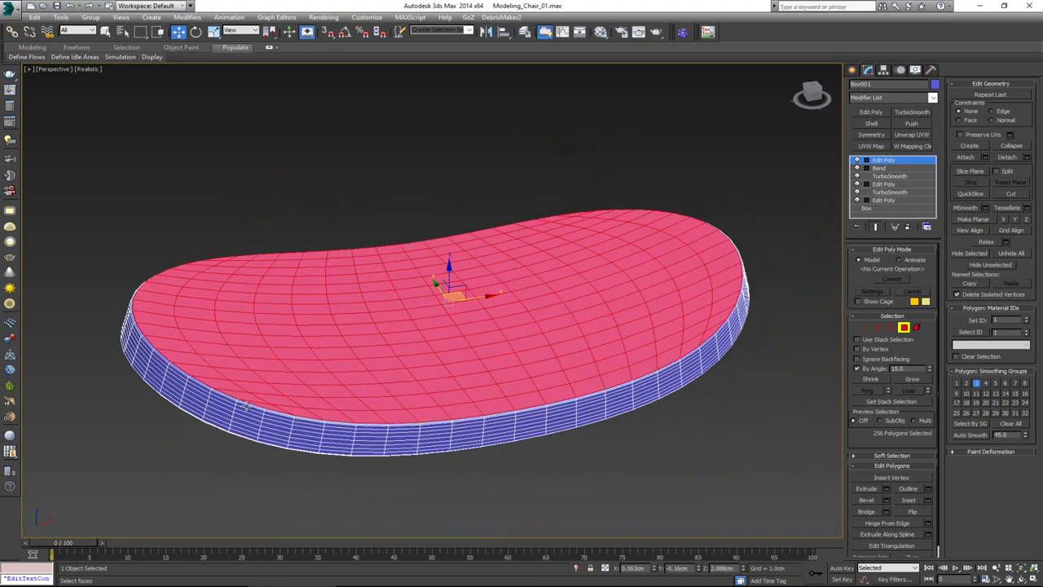
Detach the selected upper polygons as a clone, leave polygon editing and select the detached surface.
scroll(347, 353, "up", 2)
scroll(228, 306, "up", 3)
middle_click_drag(450, 333, 235, 310)
key("z")
middle_click_drag(422, 300, 422, 297, "alt")
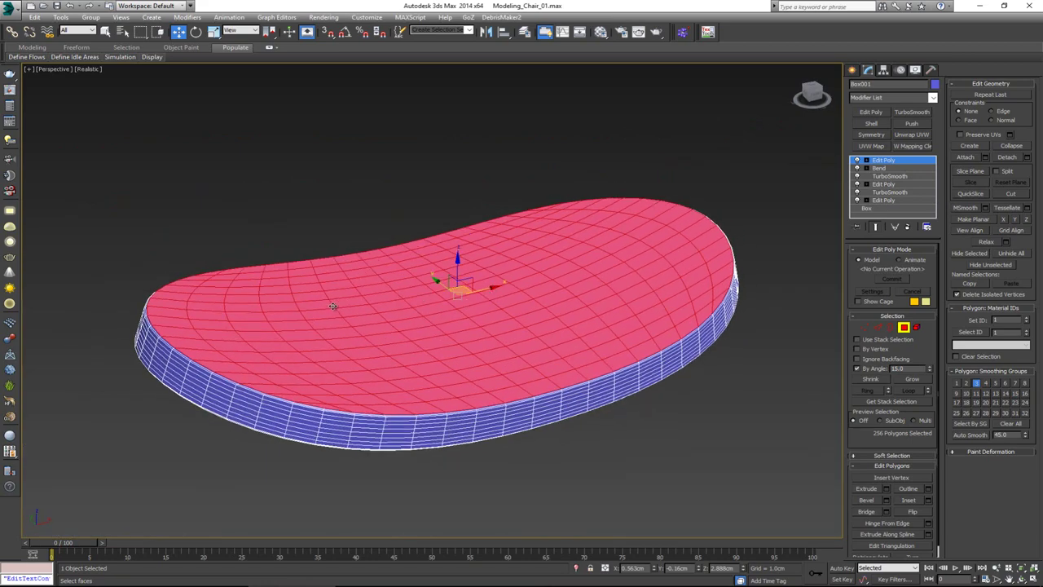
mouse_move(632, 302)
middle_mouse_down("alt")
mouse_move(685, 273)
mouse_move(644, 305)
middle_mouse_up("alt")
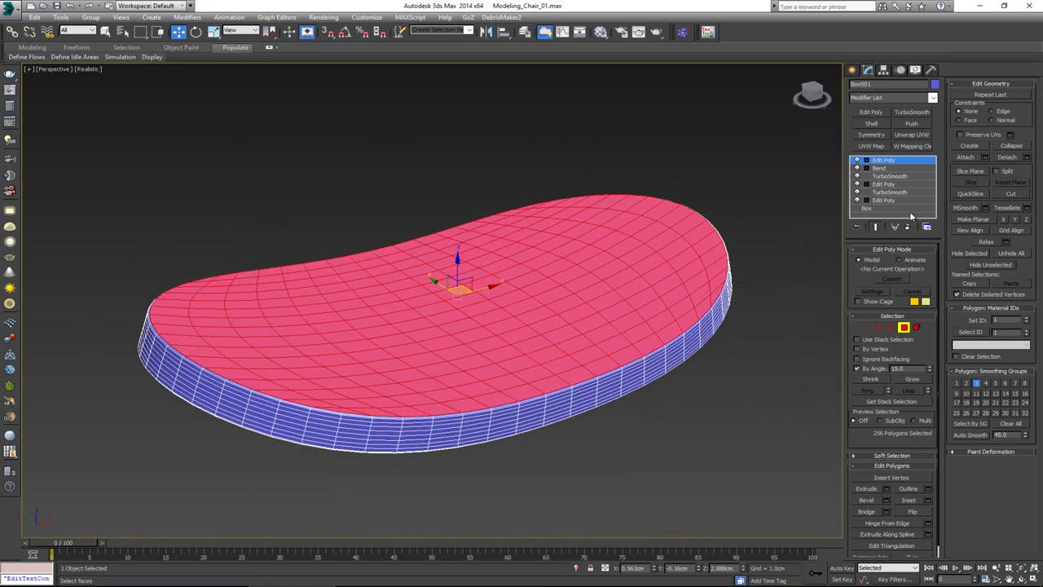
left_click(1027, 158)
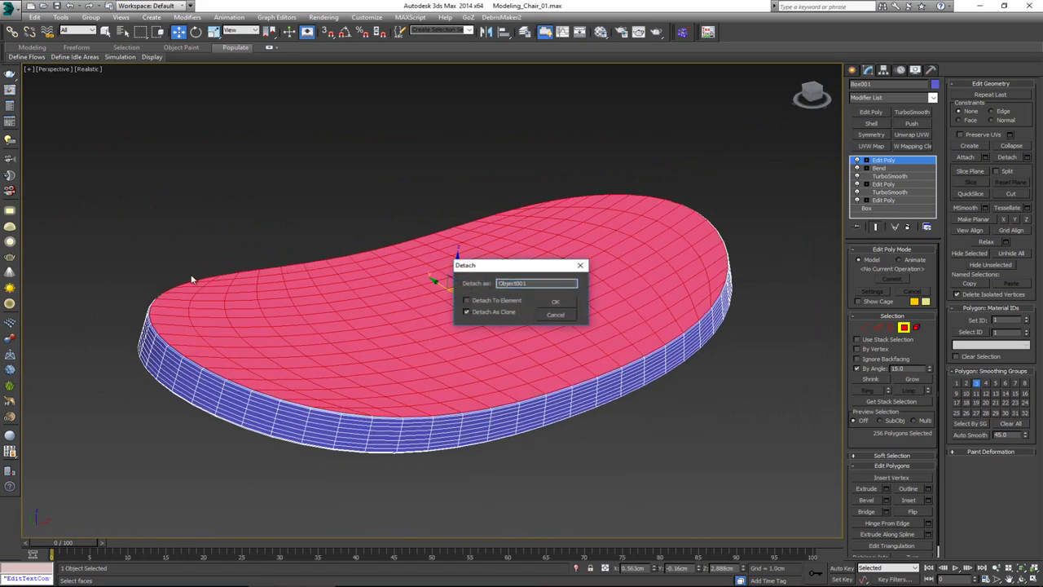
left_click(555, 302)
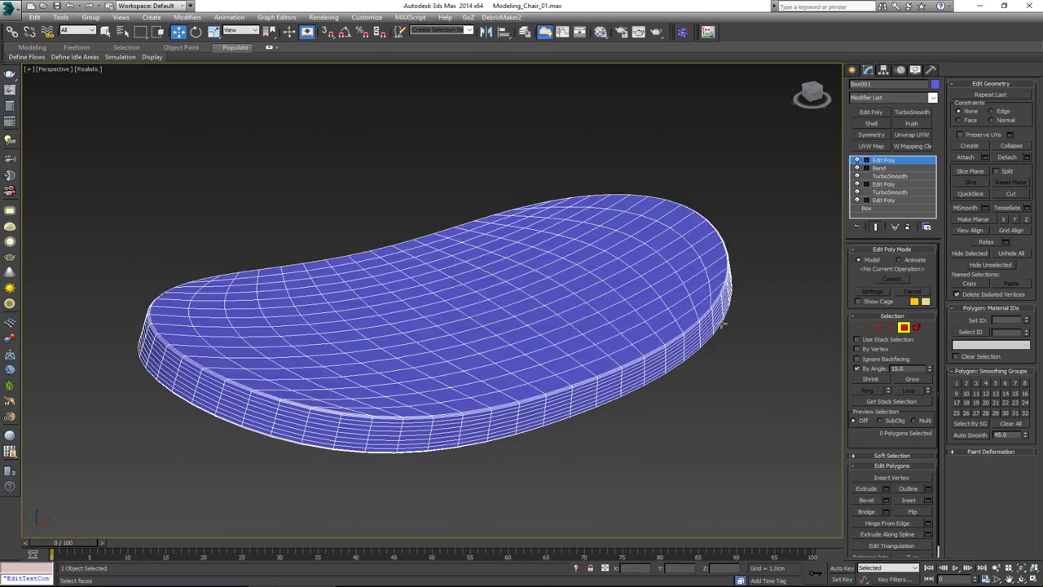
left_click(904, 329)
left_click(683, 316)
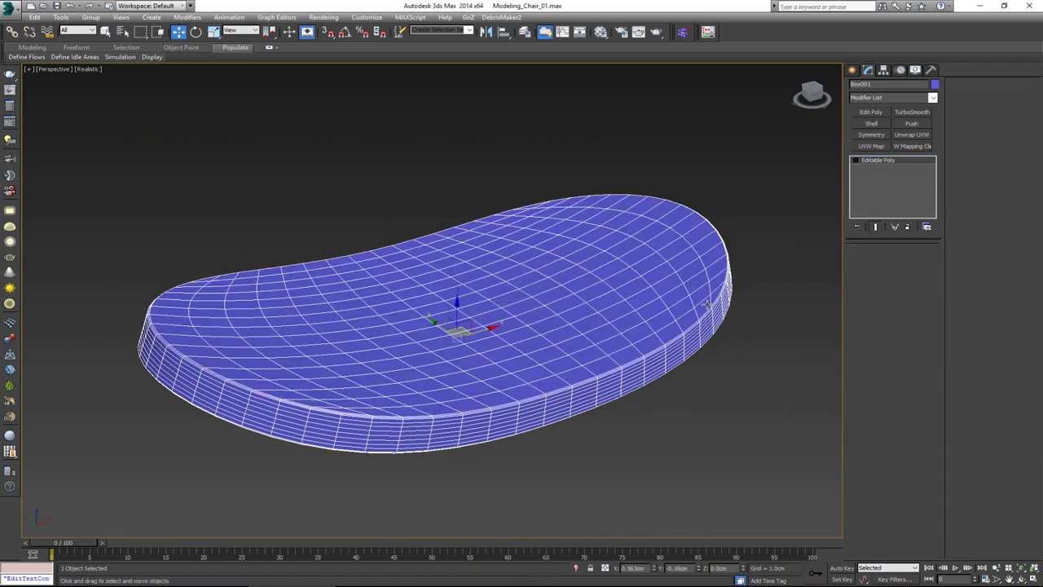
mouse_move(520, 348)
middle_mouse_down("alt")
mouse_move(368, 344)
mouse_move(544, 352)
mouse_move(525, 342)
middle_mouse_up("alt")
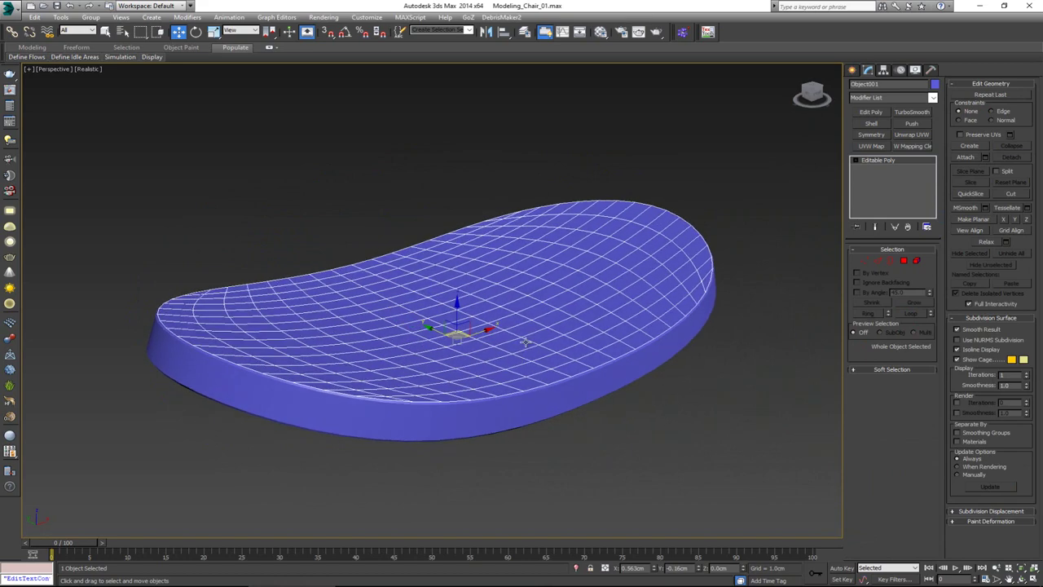
Apply a Shell modifier to the detached surface with an outer amount of 1 cm.
left_click(874, 125)
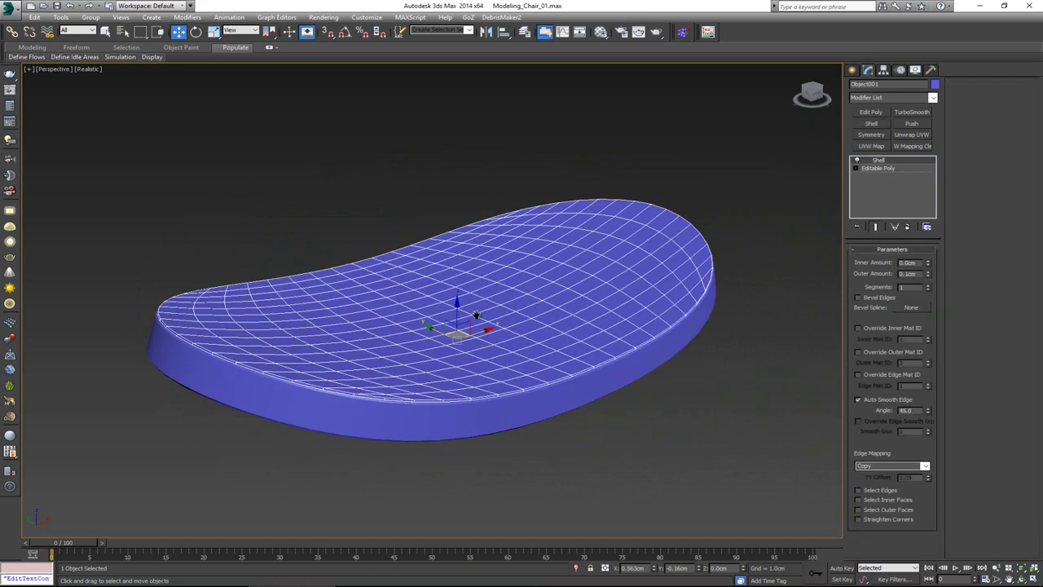
middle_click_drag(477, 316, 475, 322)
double_click(902, 274)
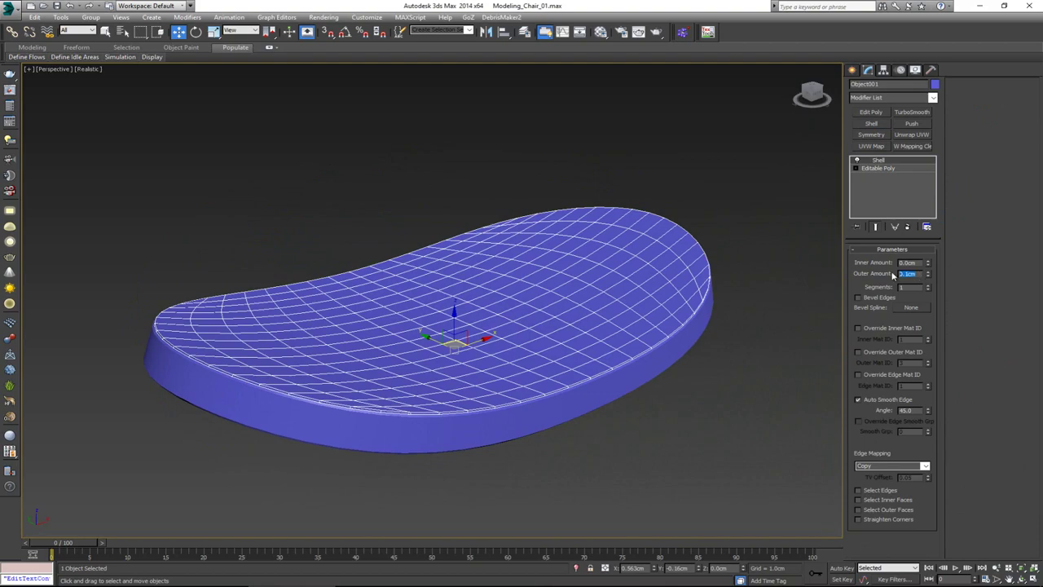
type("1")
key("Return")
middle_click_drag(342, 211, 455, 279, "alt")
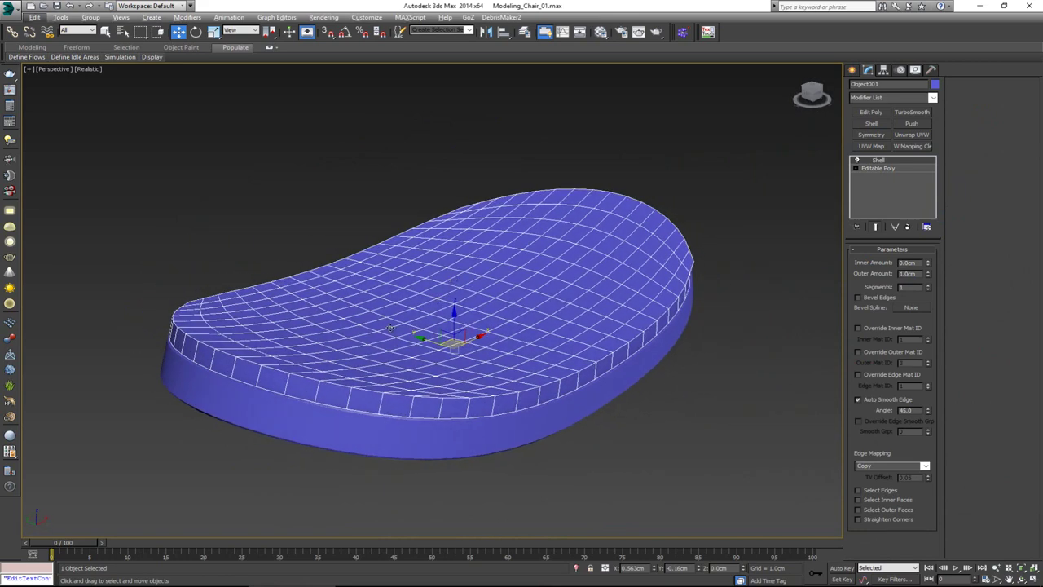
middle_click_drag(480, 318, 425, 339)
Isolate the shelled piece so the slab beneath it is hidden.
left_click(748, 360)
left_click(534, 347)
key("alt+q")
scroll(425, 340, "up", 4)
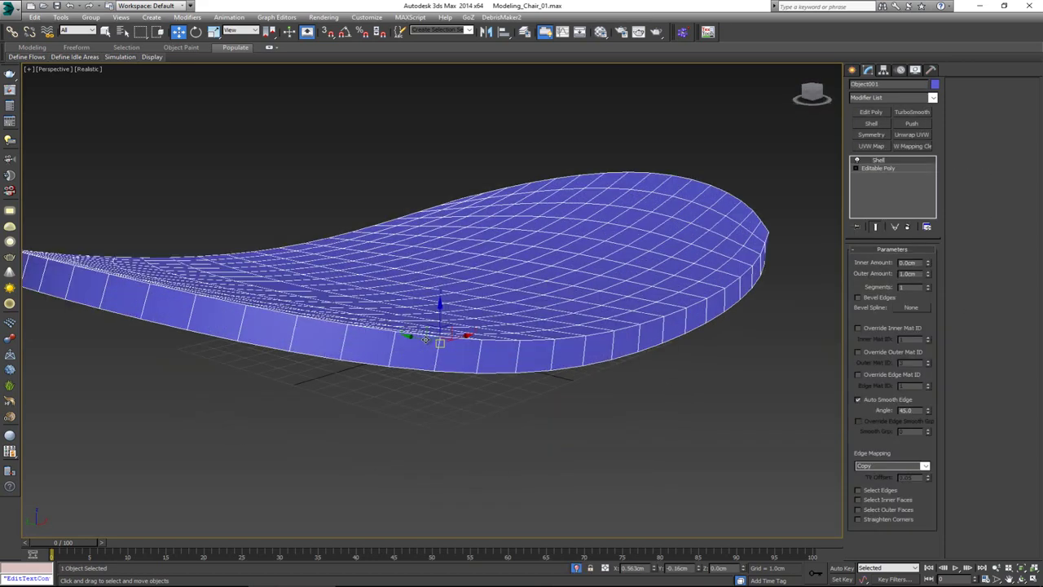
Add an Edit Poly modifier to the shelled piece and select all its underside polygons by angle at 15.
left_click(869, 113)
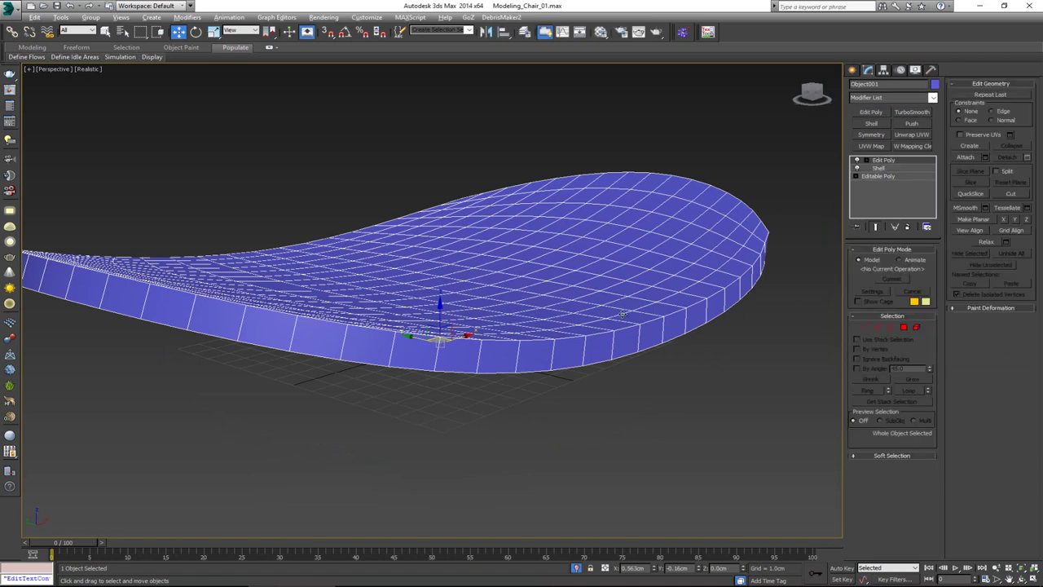
middle_click_drag(571, 391, 570, 294, "alt")
key("4")
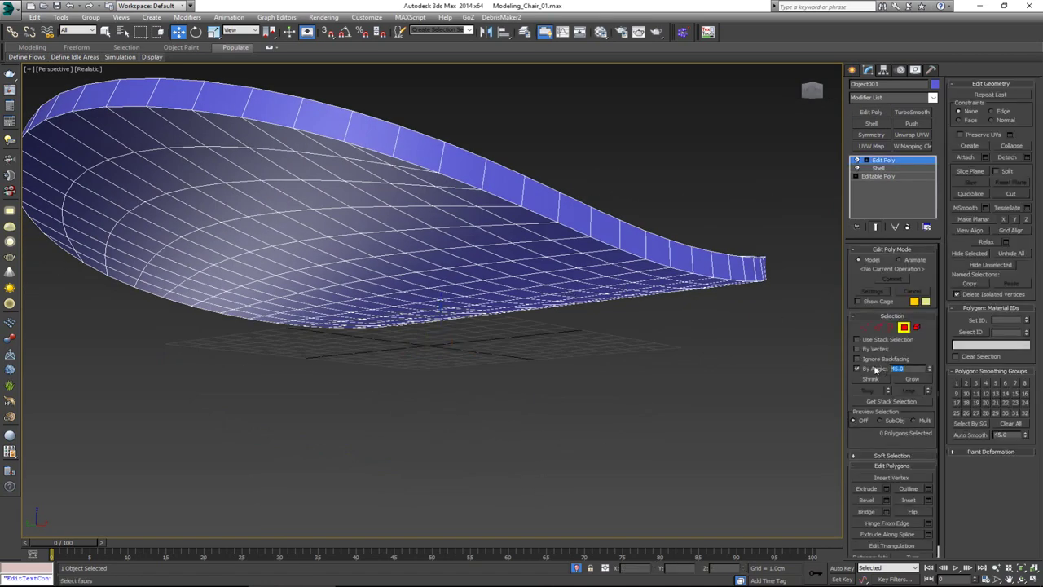
left_click(531, 248)
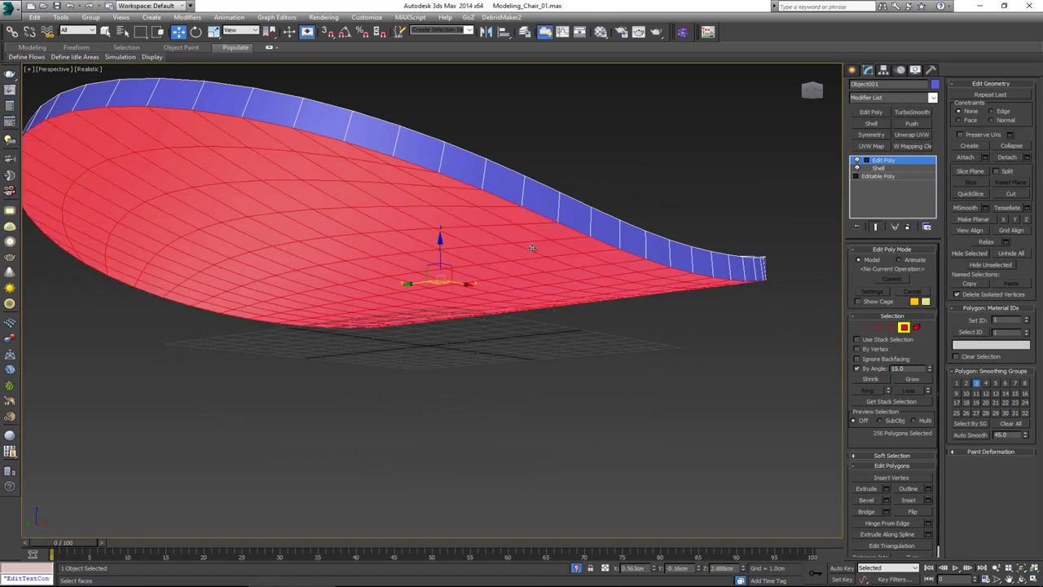
Detach the selected underside polygons as a separate object named Object002 and leave polygon editing.
left_click(1026, 158)
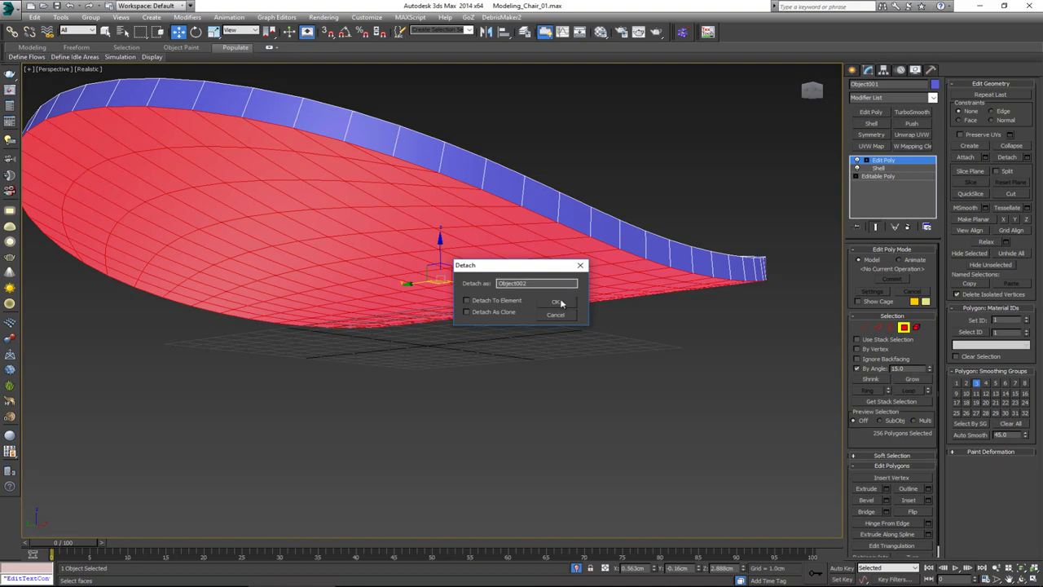
left_click(561, 303)
left_click(902, 329)
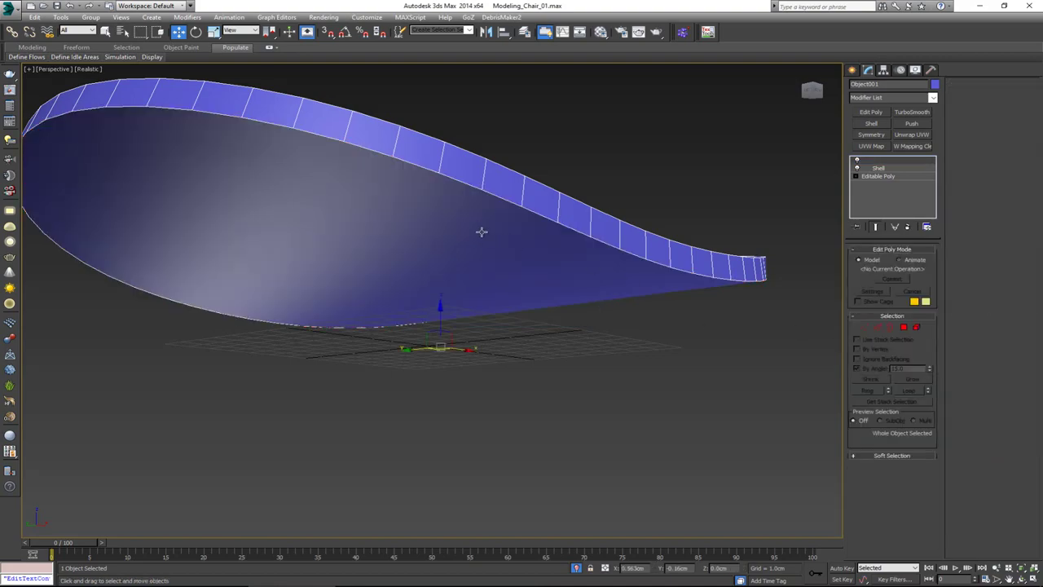
middle_click_drag(481, 230, 392, 254, "alt")
middle_click_drag(420, 182, 414, 224, "alt")
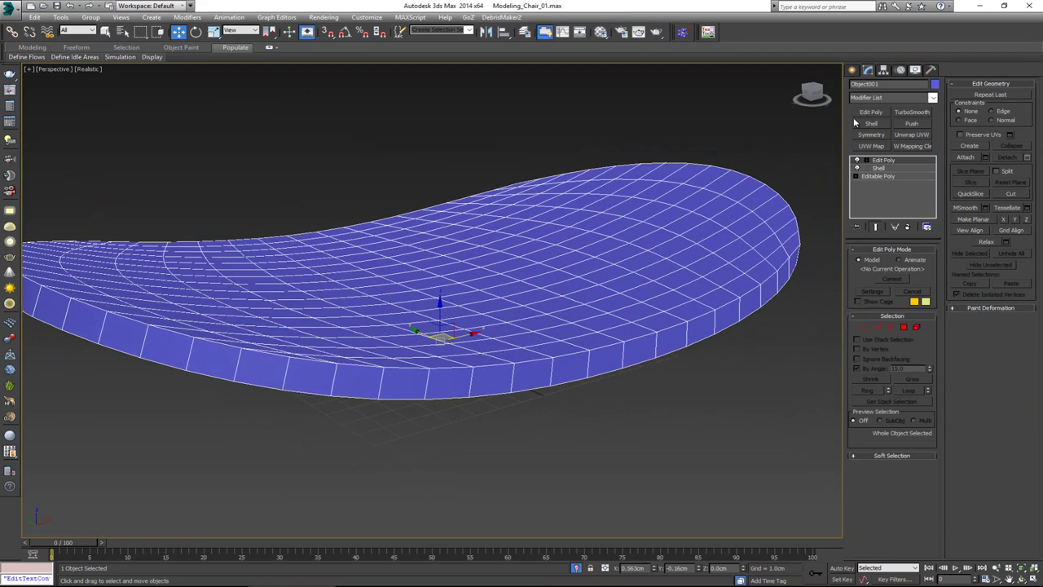
Apply TurboSmooth to the open cushion piece and add another Edit Poly modifier above it.
left_click(906, 114)
middle_click_drag(306, 347, 391, 358, "alt")
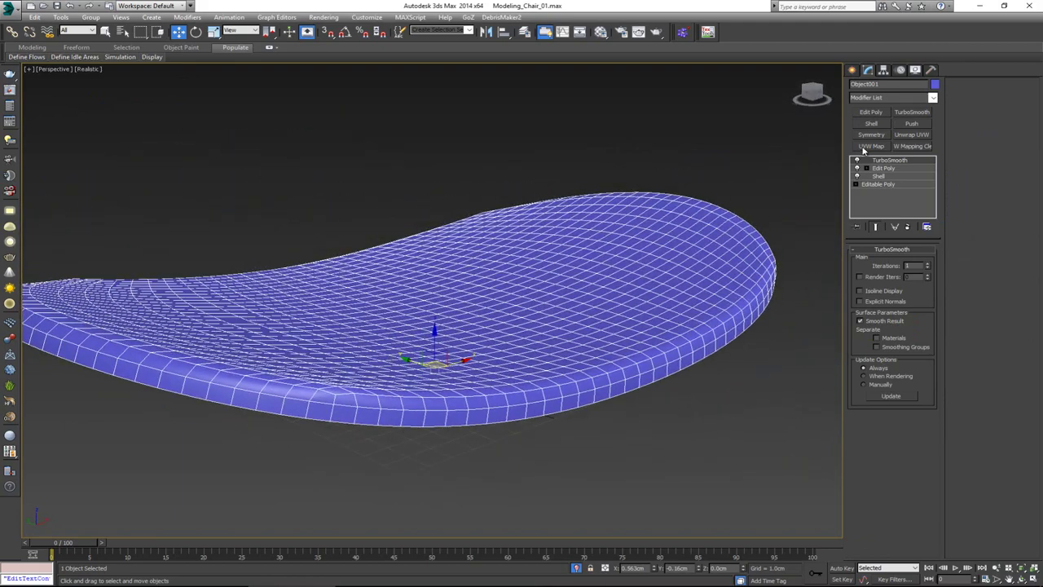
left_click(869, 114)
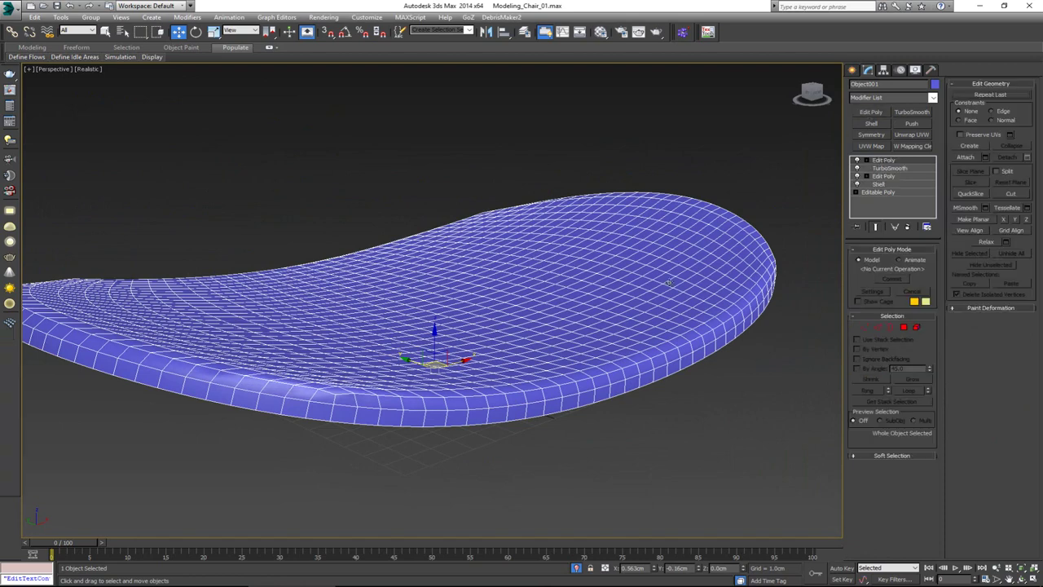
middle_click_drag(501, 347, 465, 374, "alt")
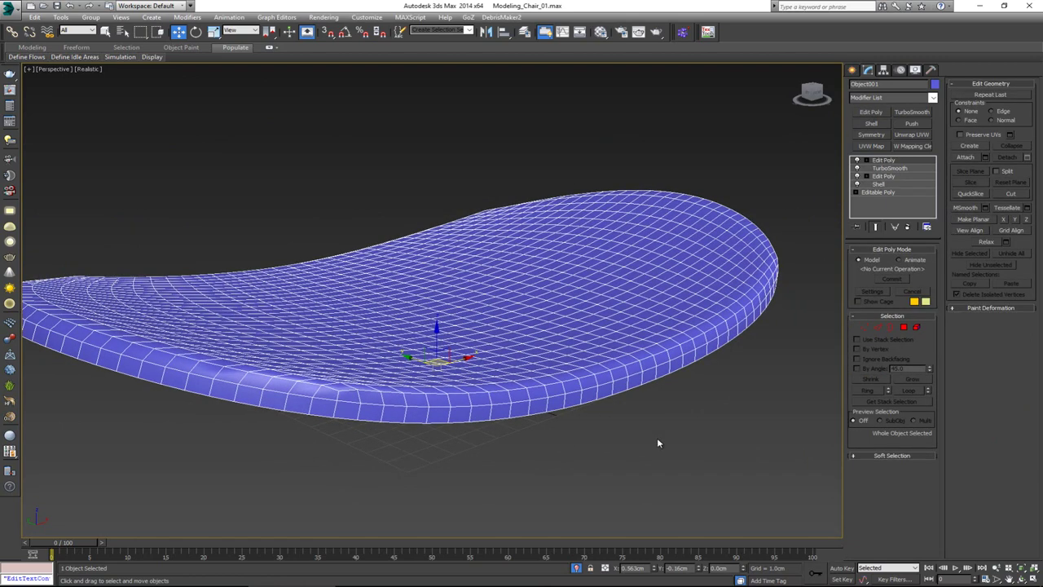
Select the open border along the cushion's lower edge and convert that selection to its vertices.
key("3")
left_click(609, 342)
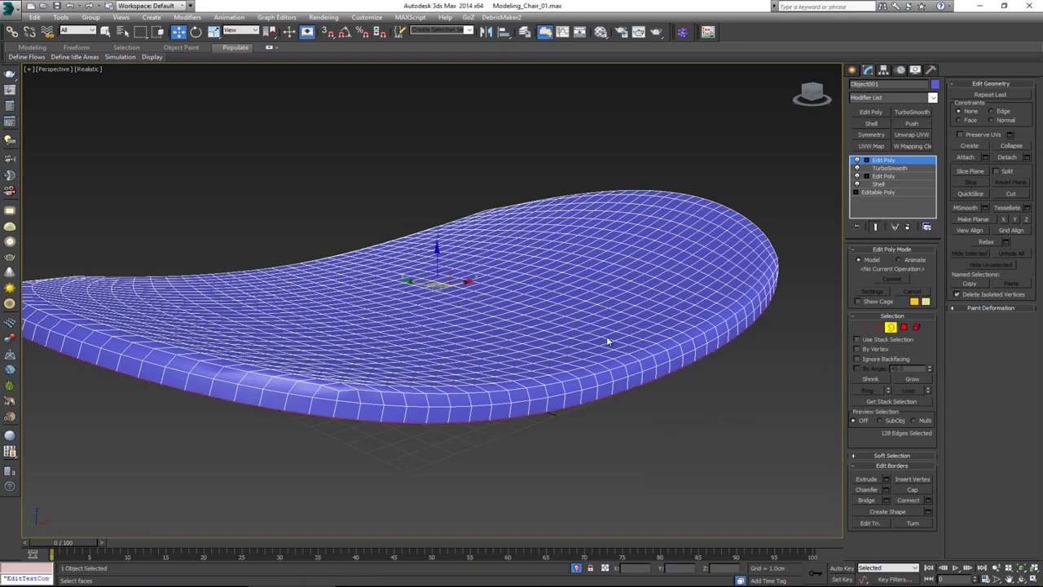
middle_click_drag(502, 356, 426, 273, "alt")
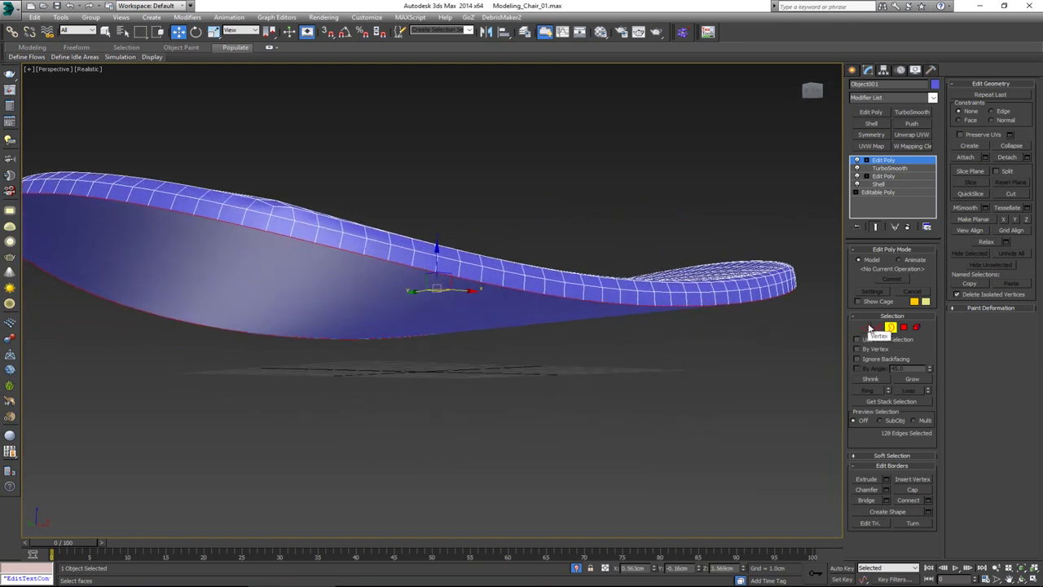
left_click(869, 329)
middle_click_drag(520, 292, 413, 298, "alt")
middle_click_drag(248, 348, 337, 357, "alt")
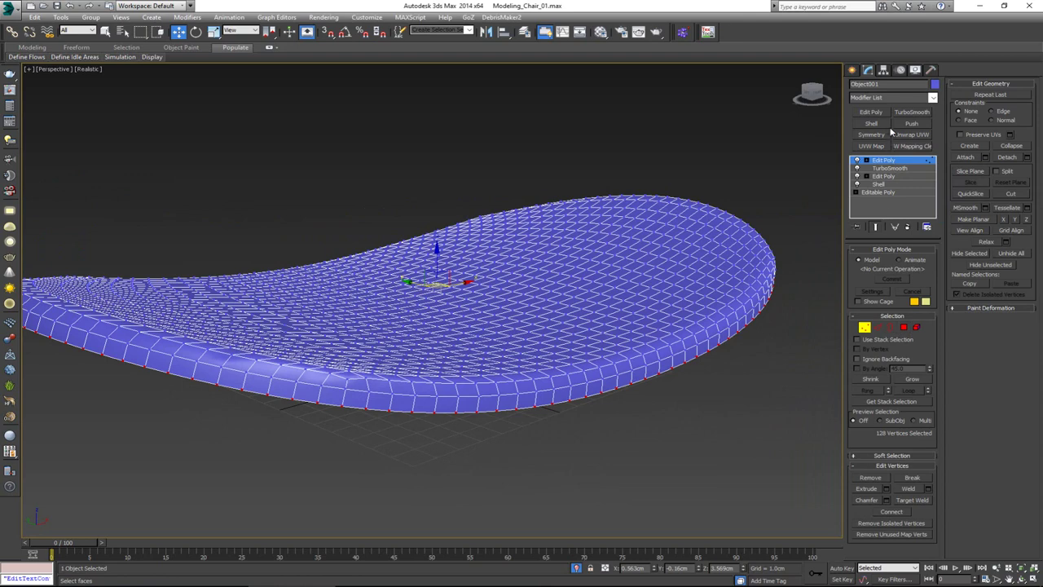
Add a Cloth modifier on top of the cushion's modifier stack.
left_click(880, 100)
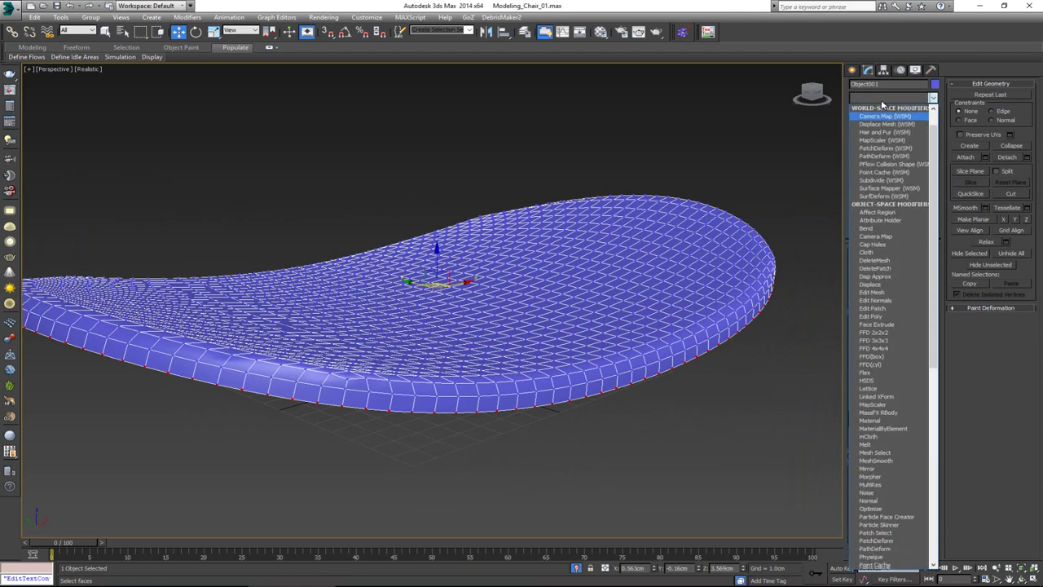
key("c")
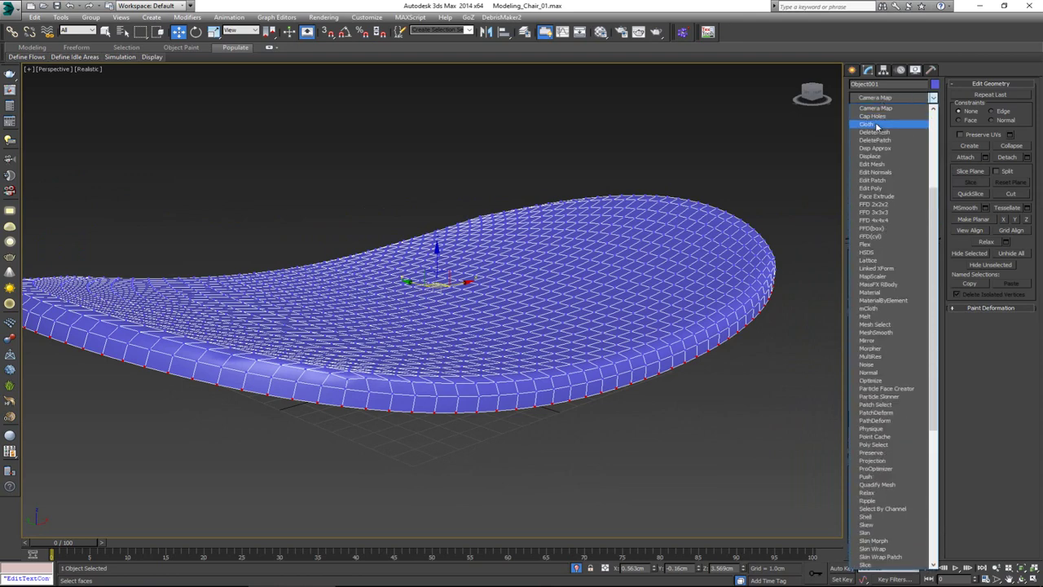
left_click(877, 124)
Make a Cloth vertex group named Group001 from the stack's selected lower border vertices.
left_click(866, 160)
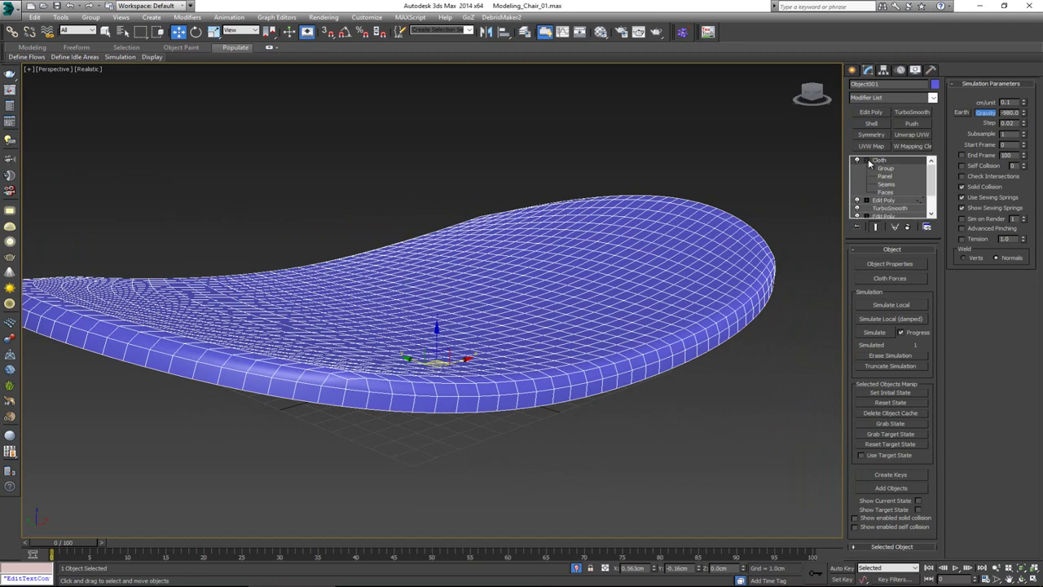
left_click(885, 168)
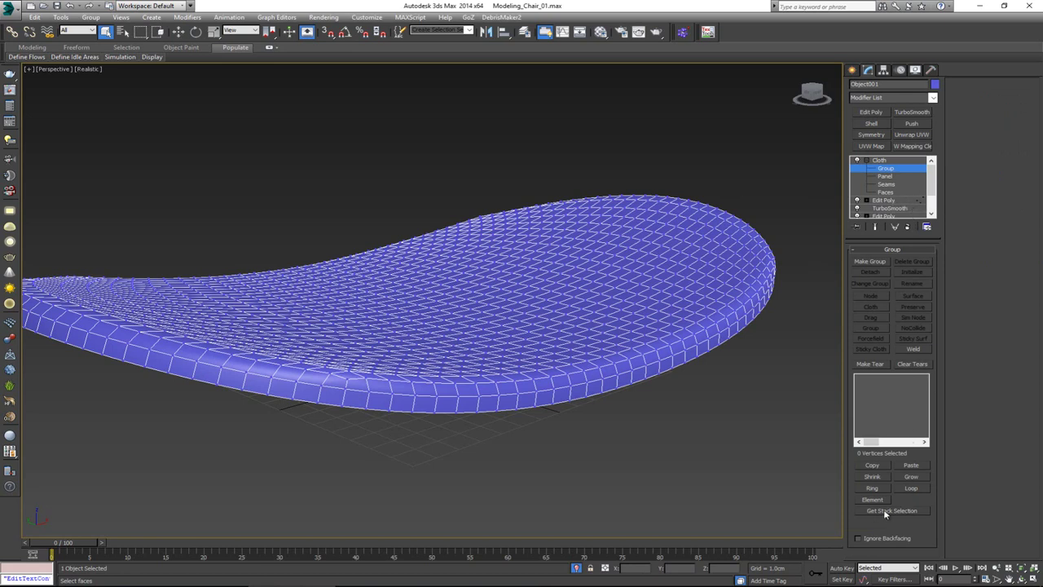
left_click(904, 511)
middle_click_drag(513, 361, 558, 450, "alt")
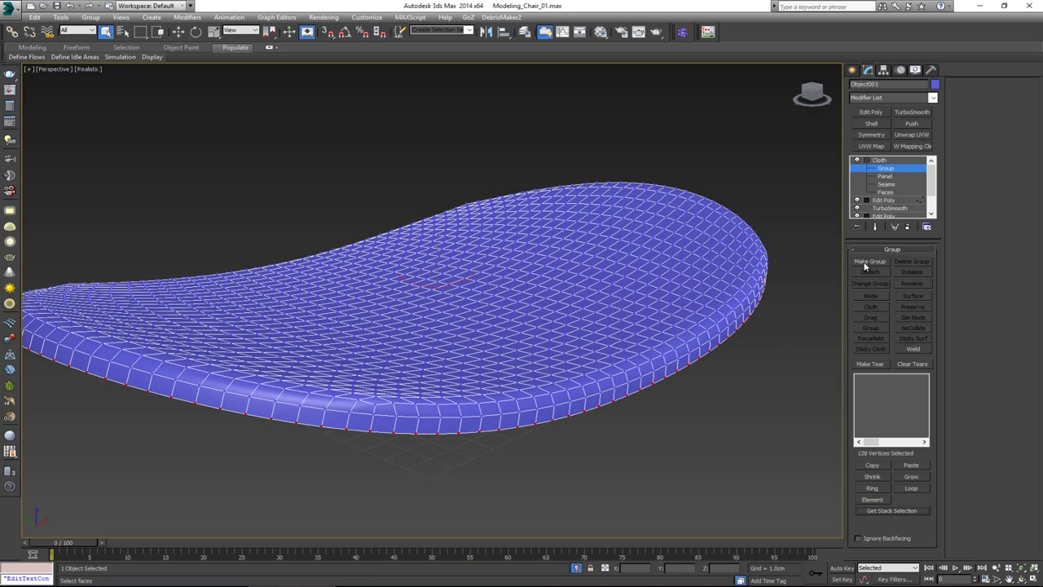
left_click(869, 262)
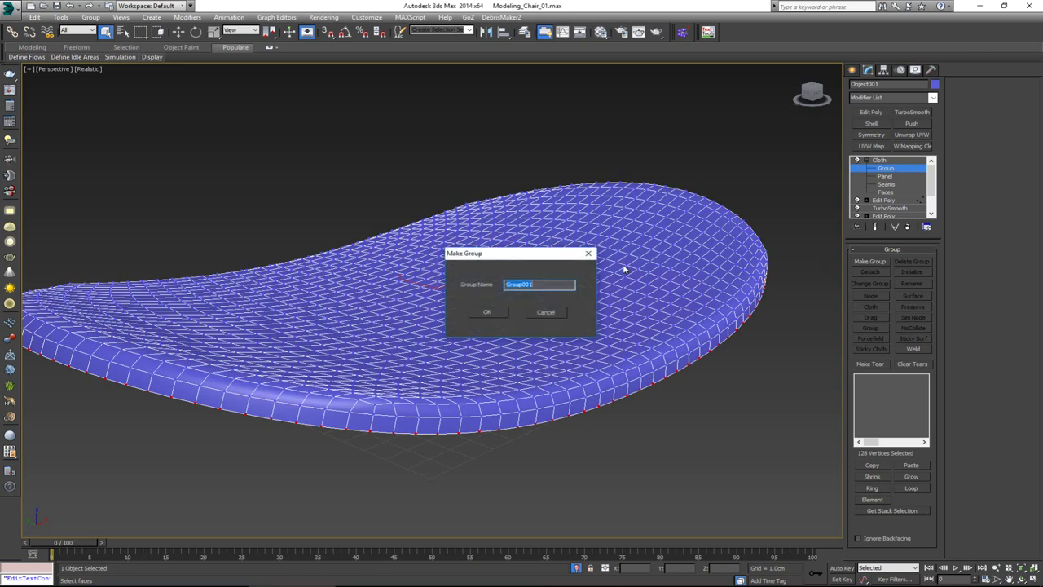
left_click(487, 312)
Constrain the border vertex group to the detached underside with a Node constraint and leave group editing.
middle_click_drag(563, 372, 556, 242, "alt")
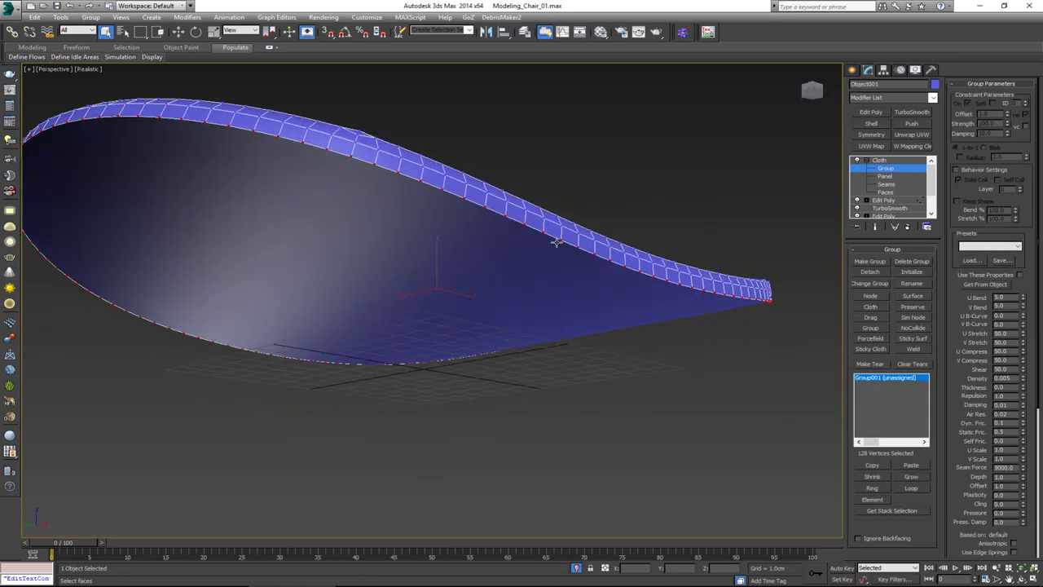
left_click(870, 296)
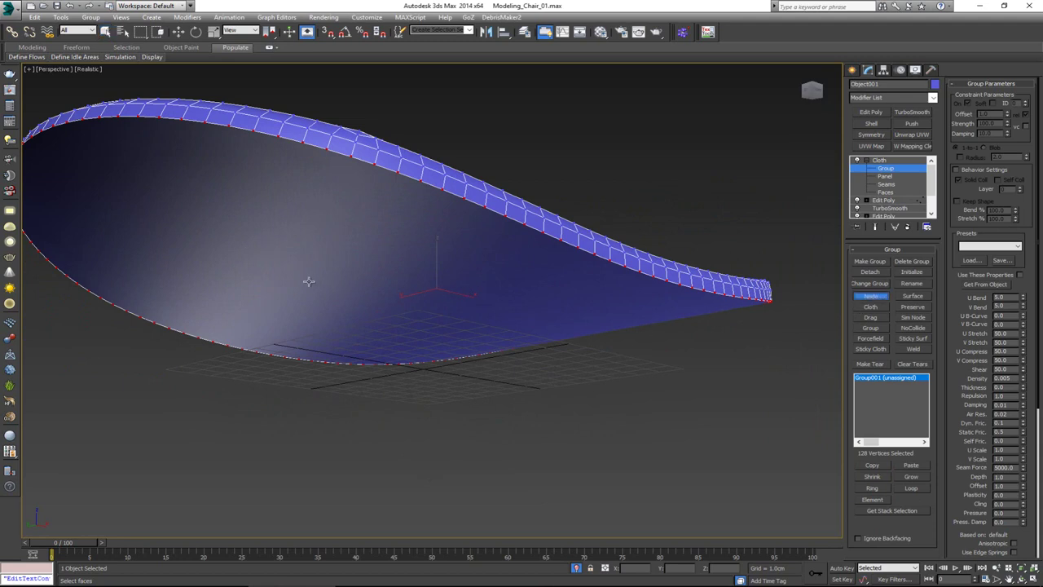
left_click(326, 278)
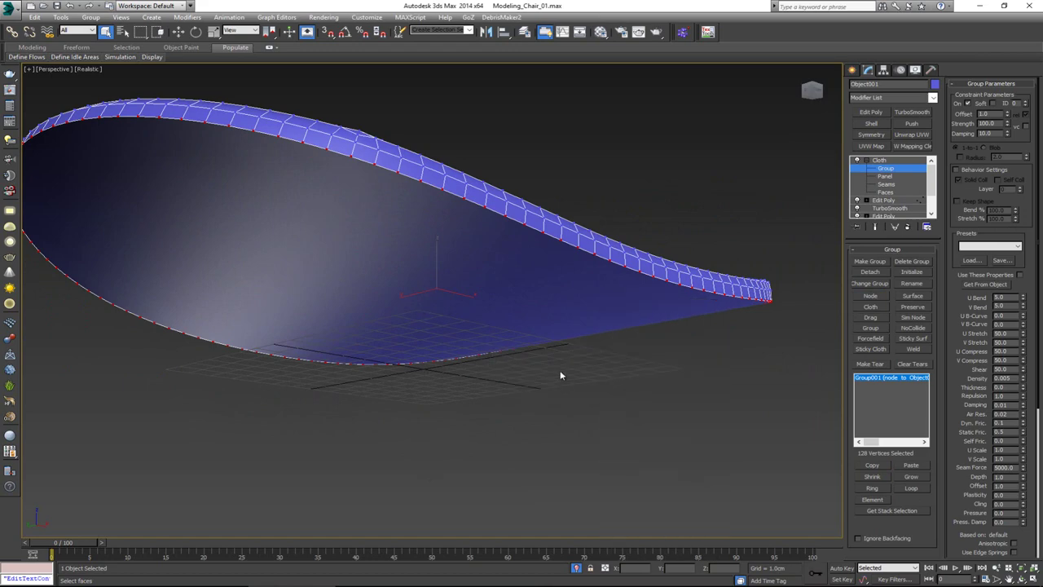
middle_click_drag(559, 370, 561, 405, "alt")
left_click(881, 160)
left_click(880, 161)
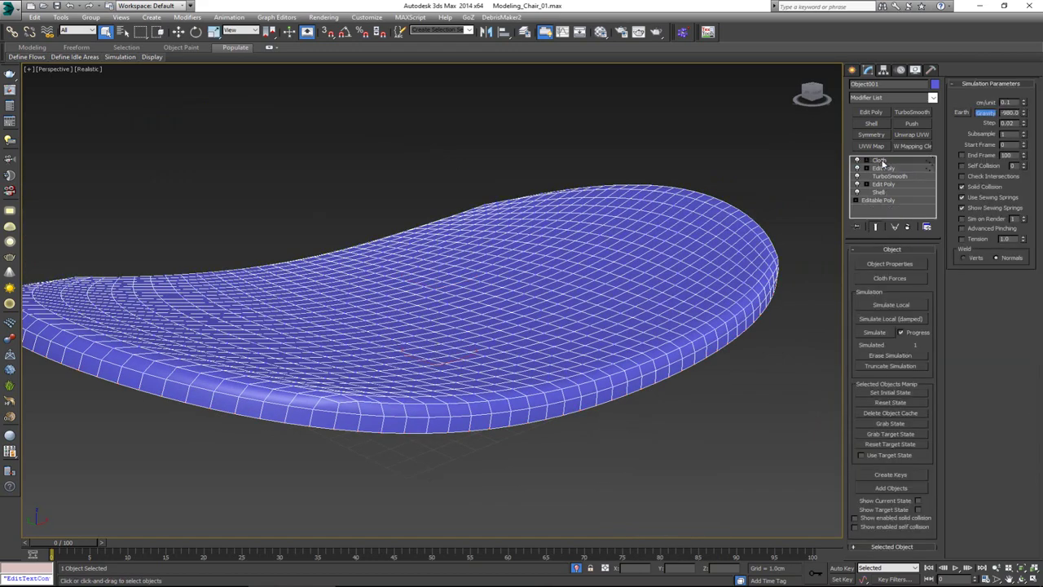
Set Object001 as Cloth in the cloth object properties, with the Silk preset and a pressure of 30.
left_click(895, 265)
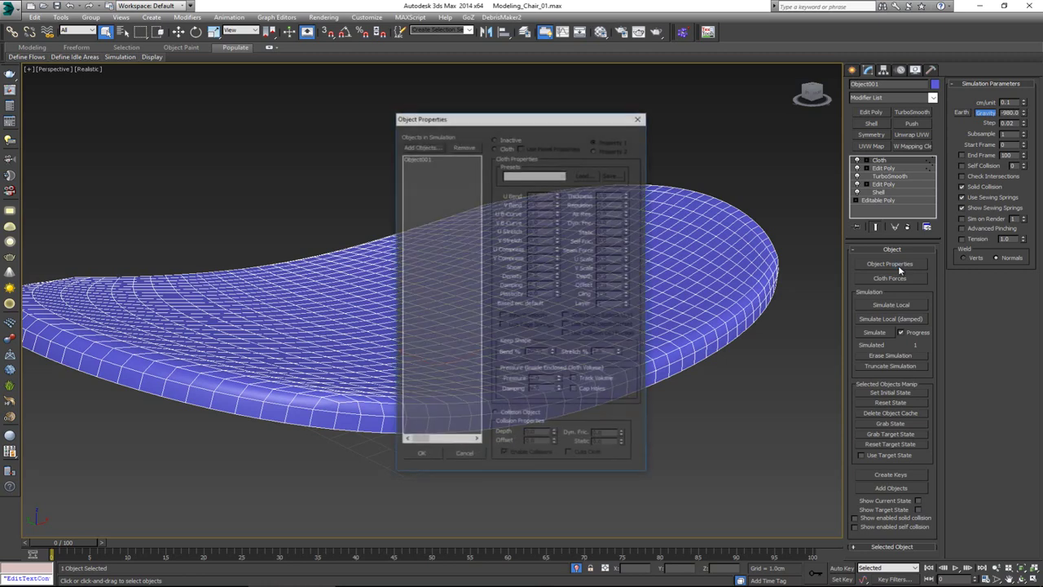
left_click(425, 159)
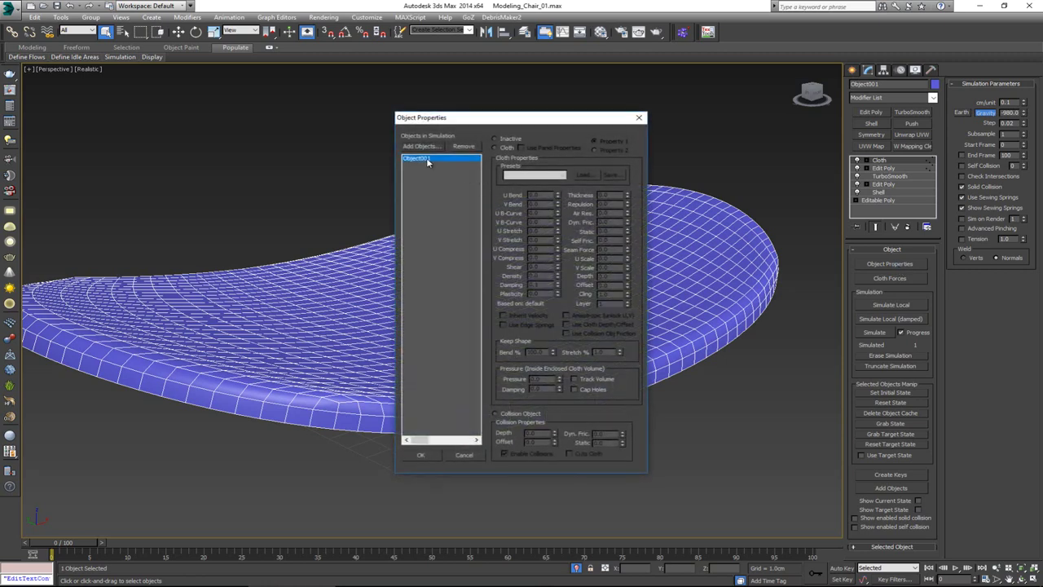
left_click(511, 148)
left_click(530, 174)
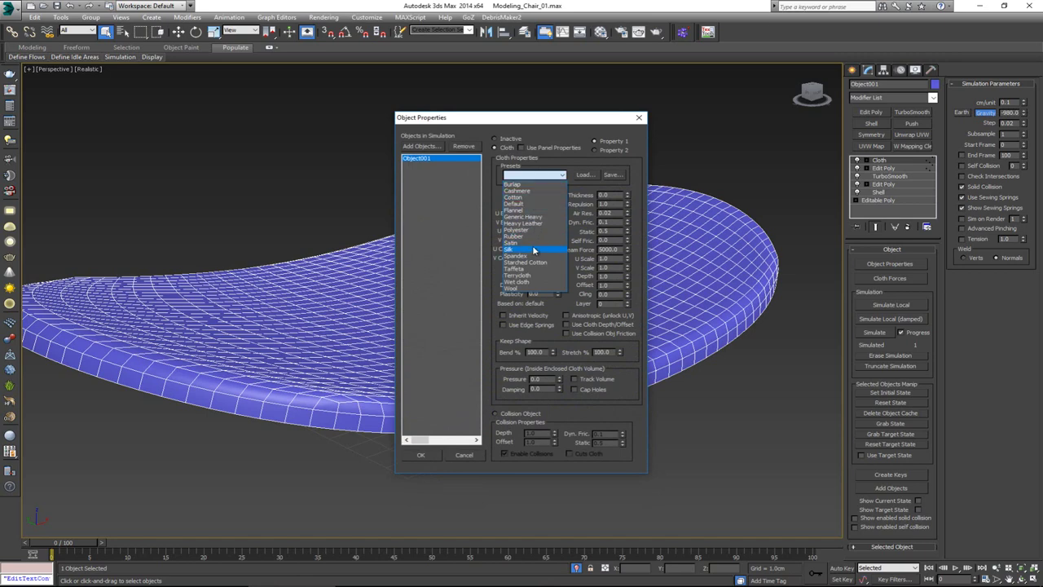
left_click(526, 250)
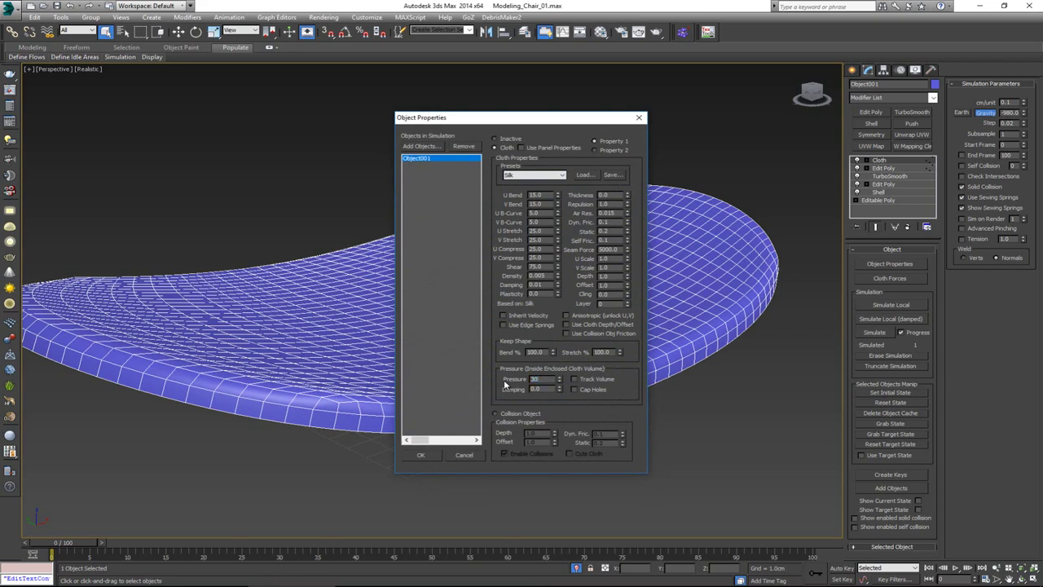
key("Return")
left_click(432, 453)
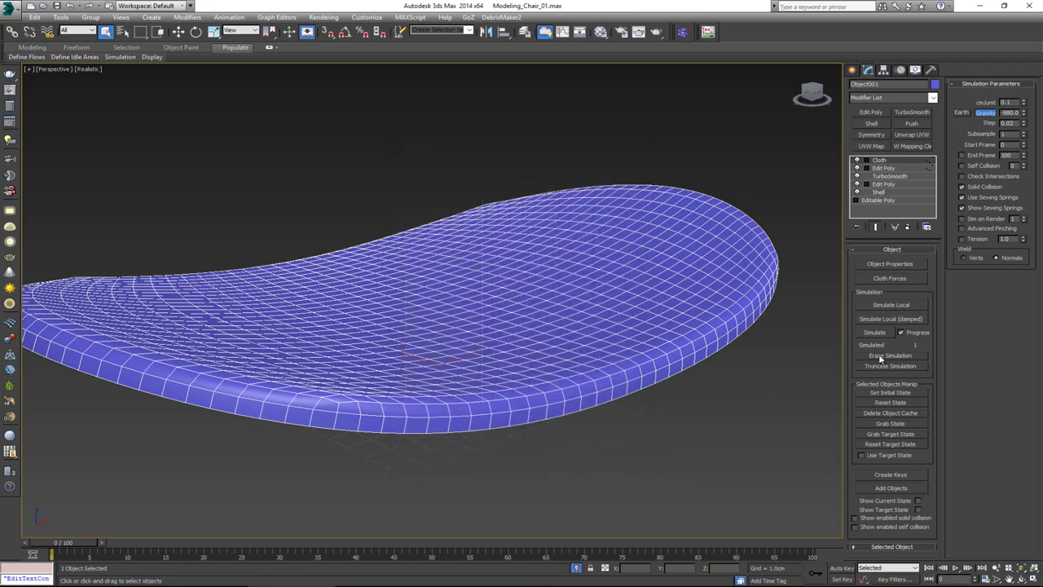
Run the local cloth simulation to inflate the cushion, end isolation while it runs, and stop the simulation.
left_click(891, 305)
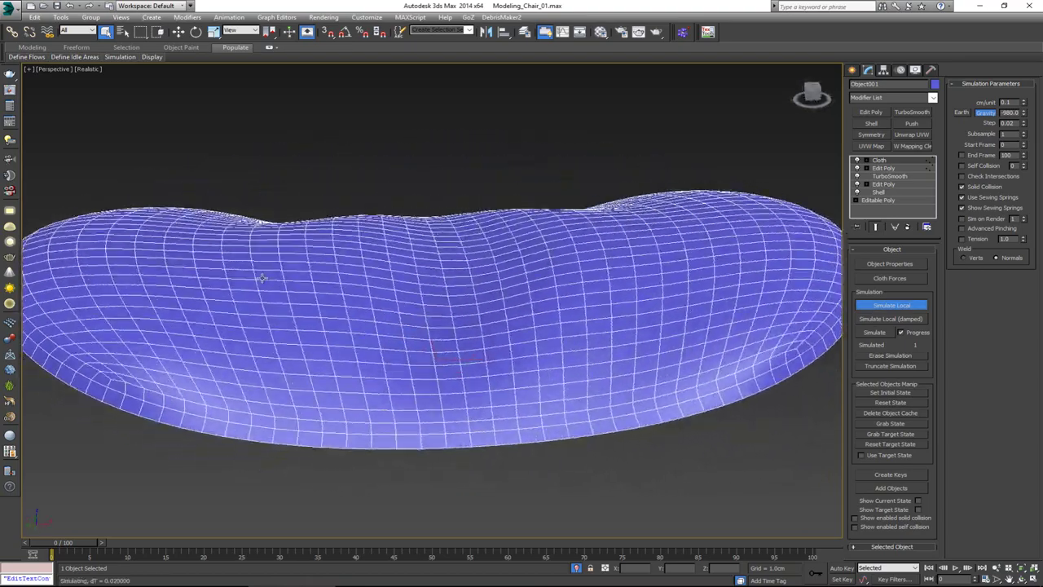
right_click(515, 222)
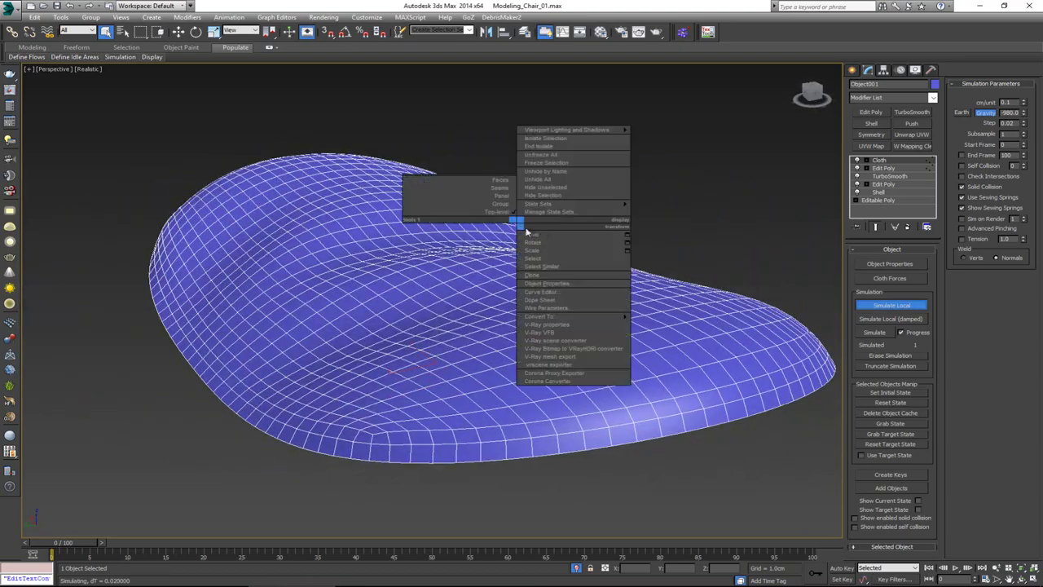
left_click(567, 148)
mouse_move(505, 233)
middle_mouse_down("alt")
mouse_move(443, 237)
mouse_move(486, 230)
middle_mouse_up("alt")
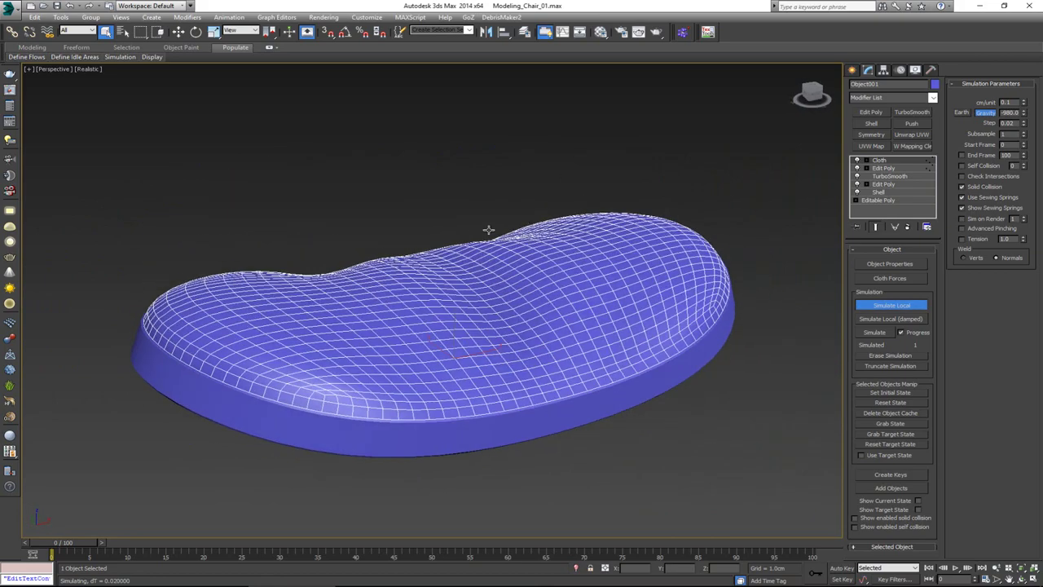
left_click(927, 304)
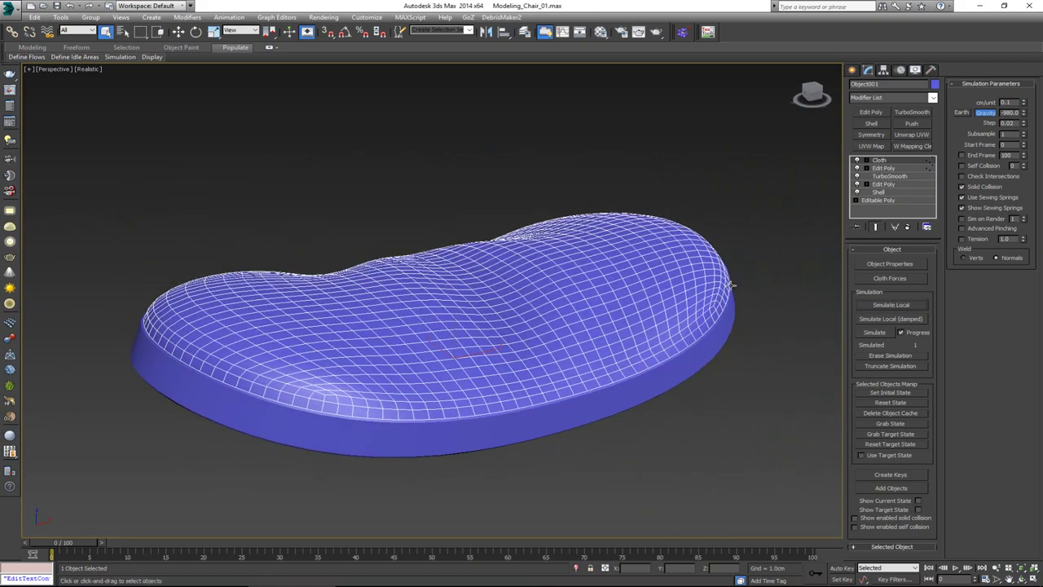
Select all objects and set their object colour to light grey.
left_click(771, 276)
key("ctrl+a")
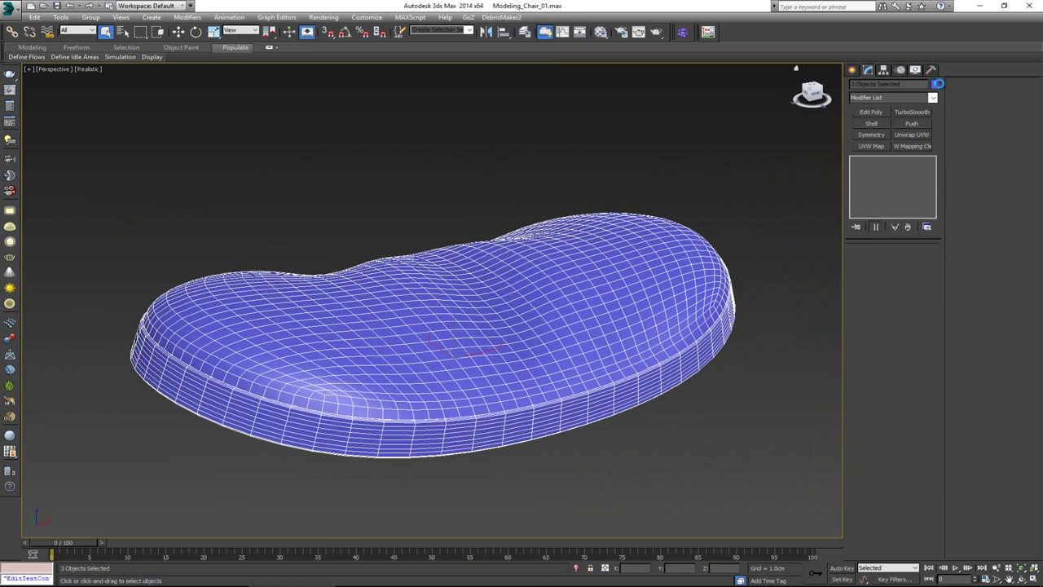
left_click(934, 84)
left_click(587, 324)
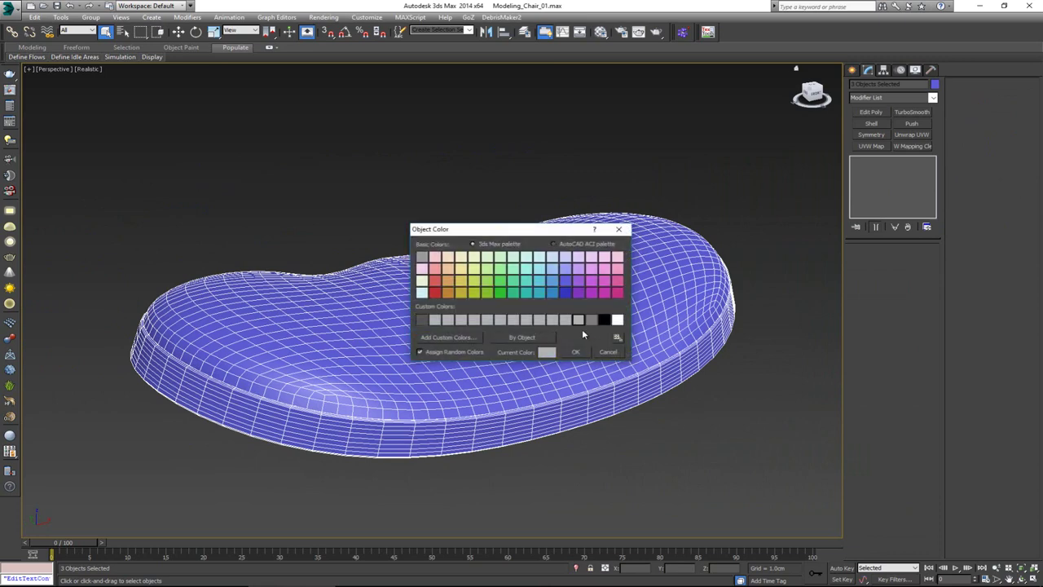
left_click(575, 351)
Set the cushion's object colour to the darker grey custom swatch and deselect it.
left_click(590, 317)
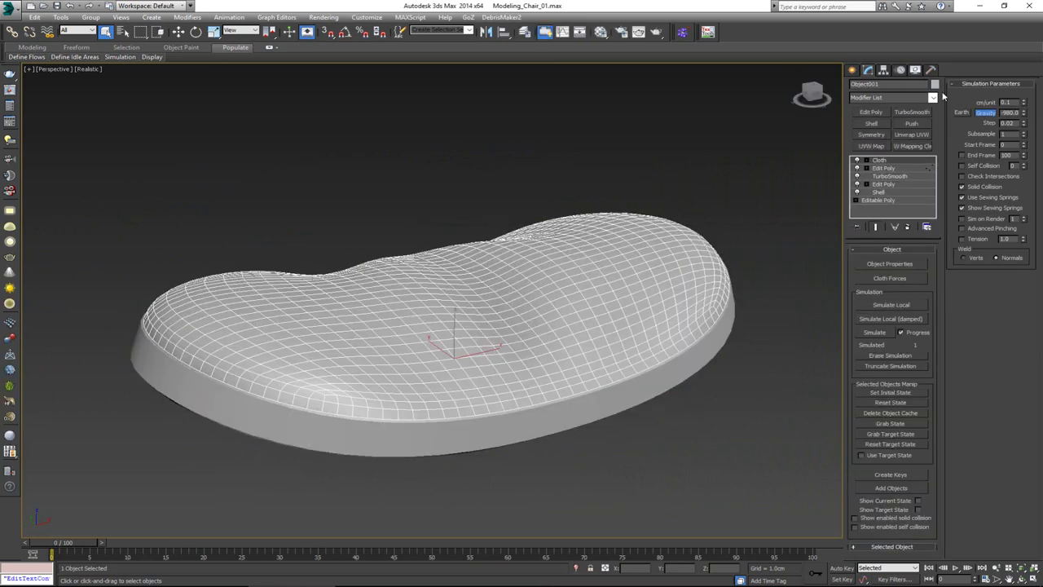
left_click(934, 84)
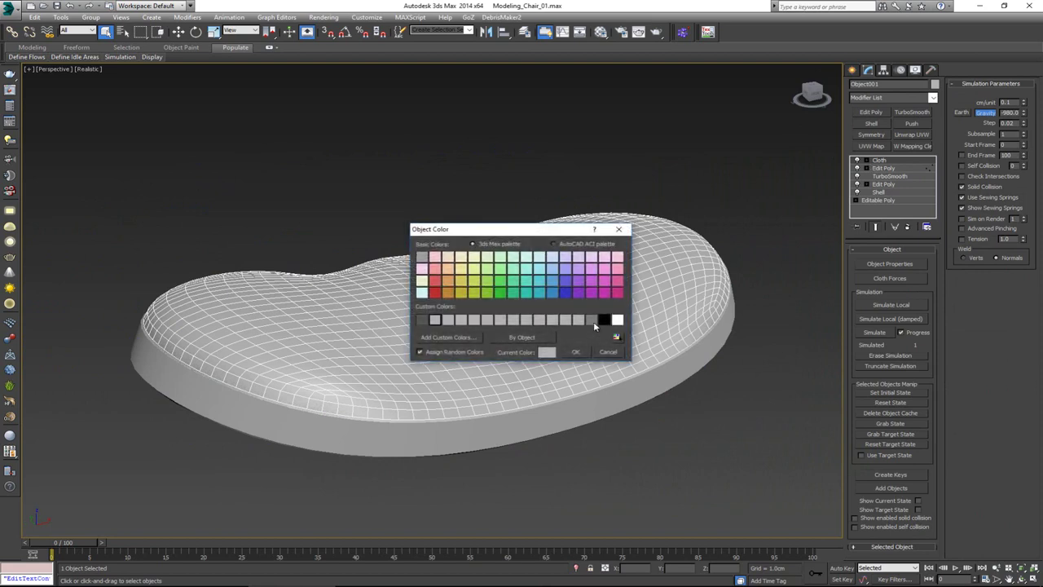
left_click(593, 321)
left_click(575, 352)
left_click(787, 315)
Switch the perspective view's display from Realistic to Shaded with edged faces, leaving nothing selected.
middle_click_drag(510, 311, 213, 137, "alt")
left_click(90, 70)
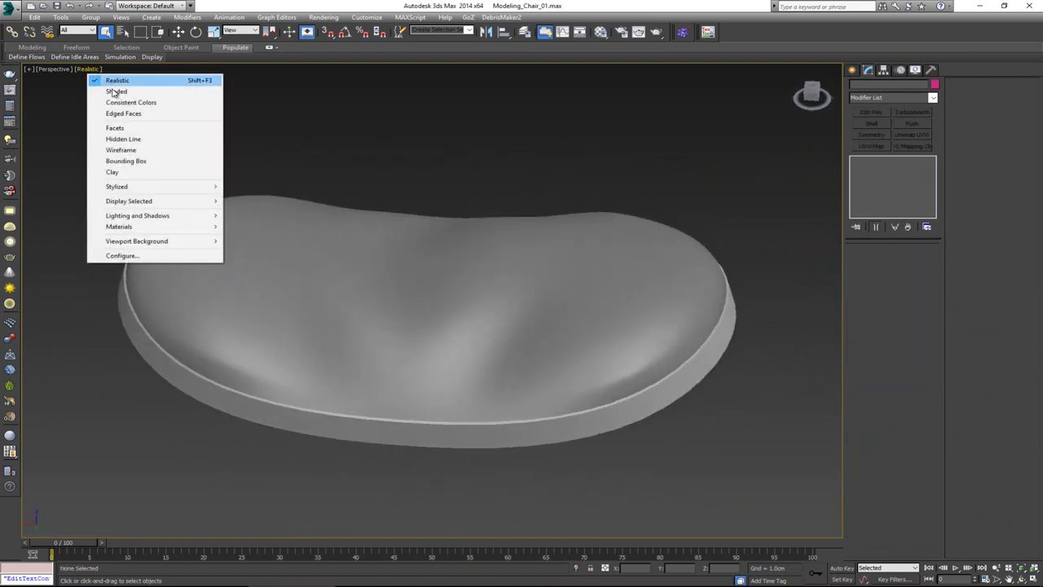
left_click(114, 89)
mouse_move(228, 253)
middle_mouse_down("alt")
mouse_move(333, 245)
mouse_move(170, 234)
mouse_move(90, 247)
middle_mouse_up("alt")
left_click(442, 324)
key("F4")
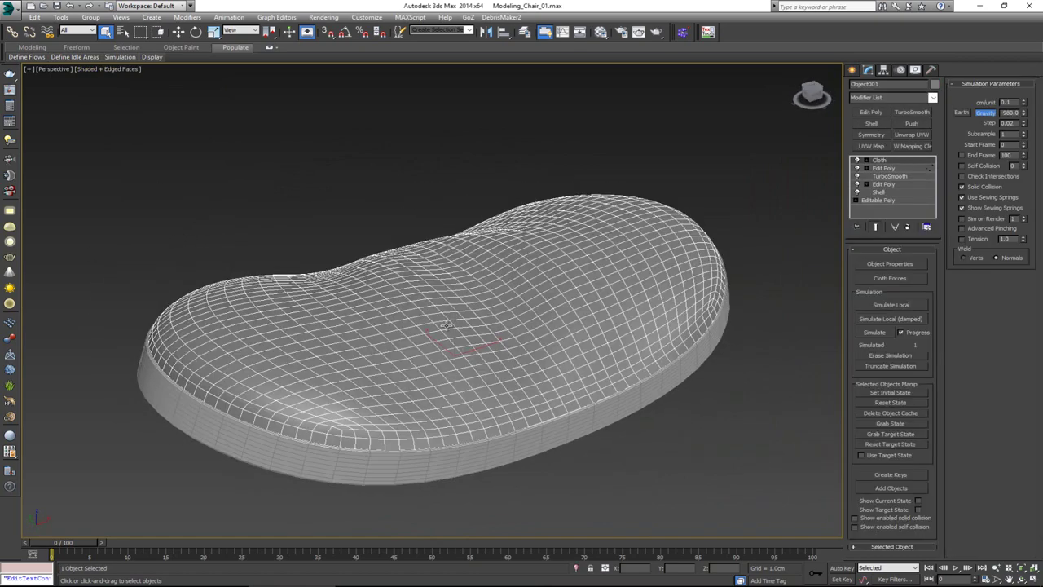
middle_click_drag(459, 350, 546, 373, "alt")
left_click(538, 228)
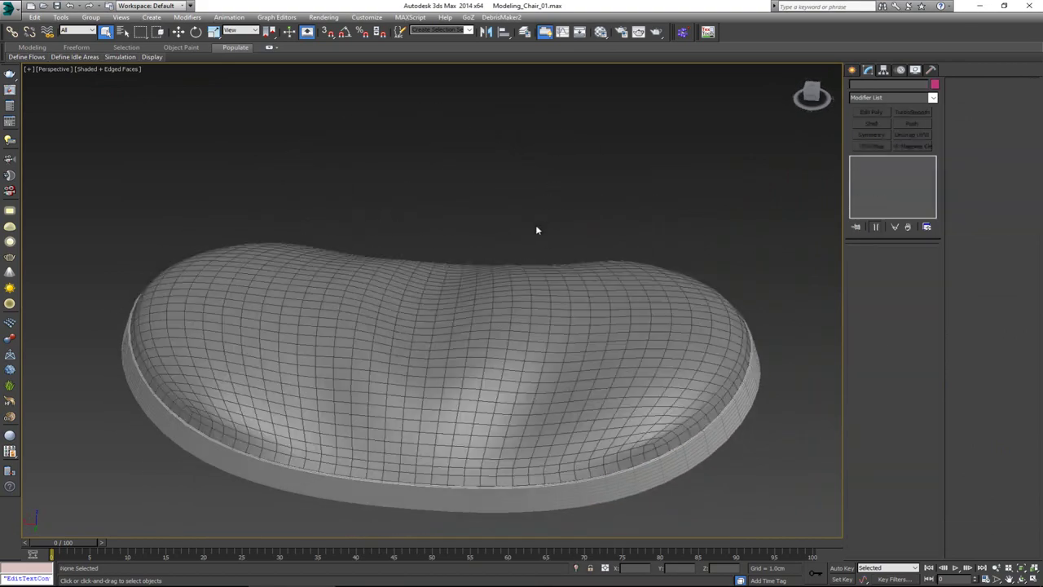
Select the inflated cushion and delete its Cloth modifier, returning to the Edit Poly level below.
key("F4")
scroll(401, 312, "down", 2)
middle_click_drag(401, 312, 359, 332, "alt")
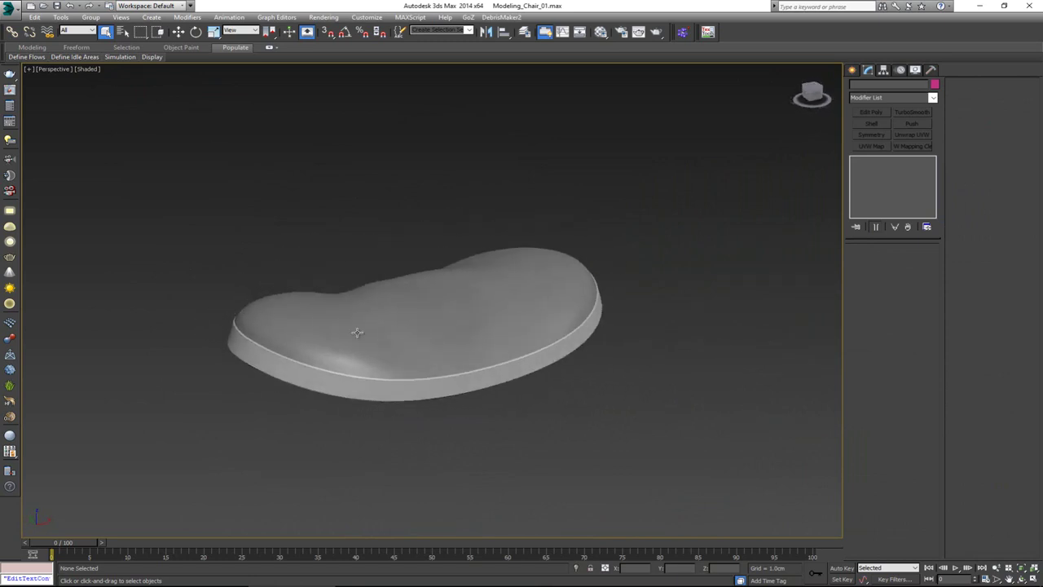
scroll(386, 334, "up", 2)
left_click(386, 334)
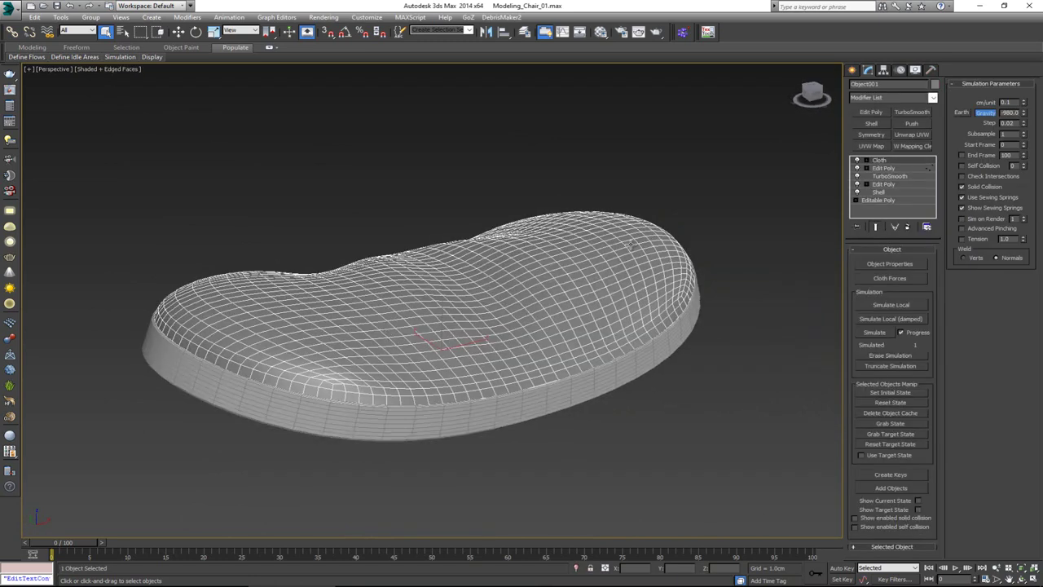
mouse_move(440, 274)
middle_mouse_down("alt")
mouse_move(432, 263)
mouse_move(444, 277)
middle_mouse_up("alt")
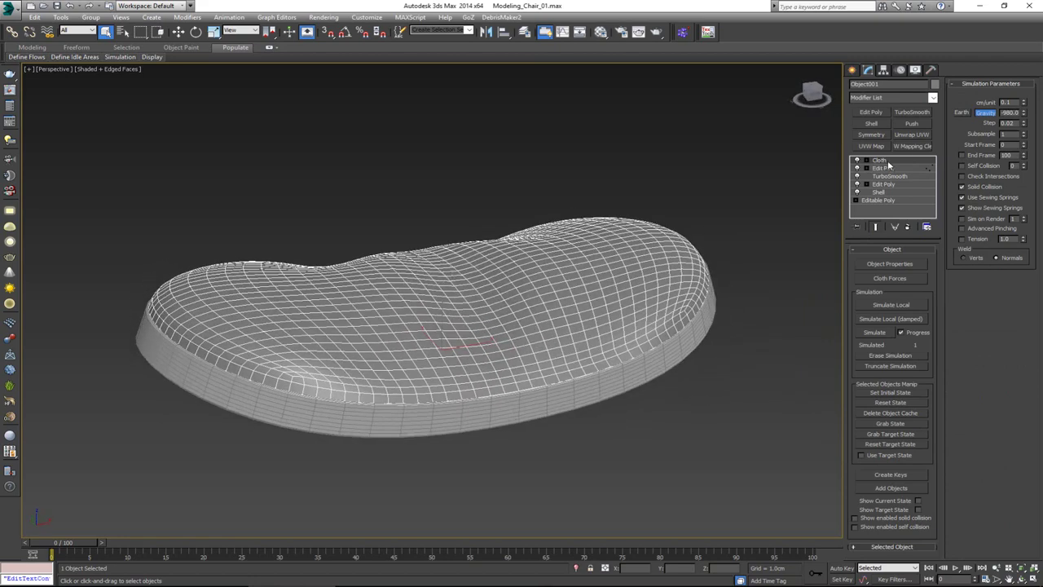
left_click(908, 227)
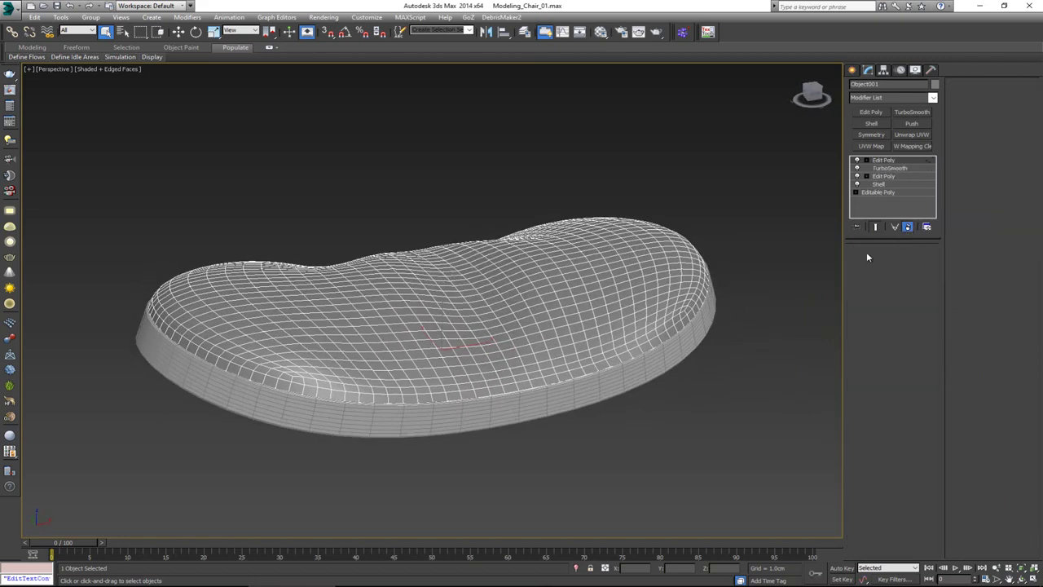
left_click(866, 327)
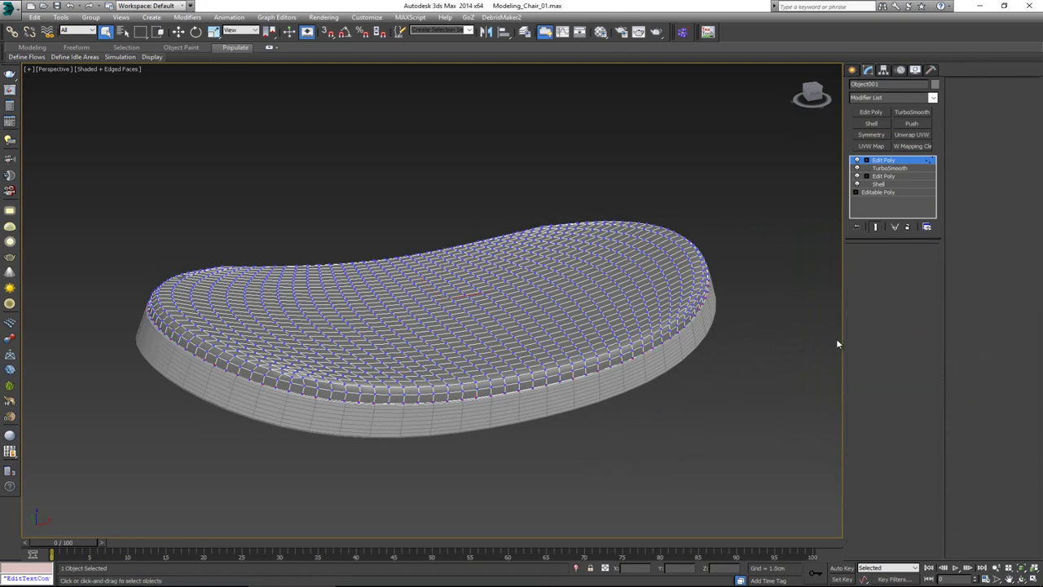
Select the cushion together with the narrow strip under its edge, inspect both in isolation, and end isolation.
left_click(619, 381, "ctrl")
left_click(615, 373, "ctrl")
key("alt+q")
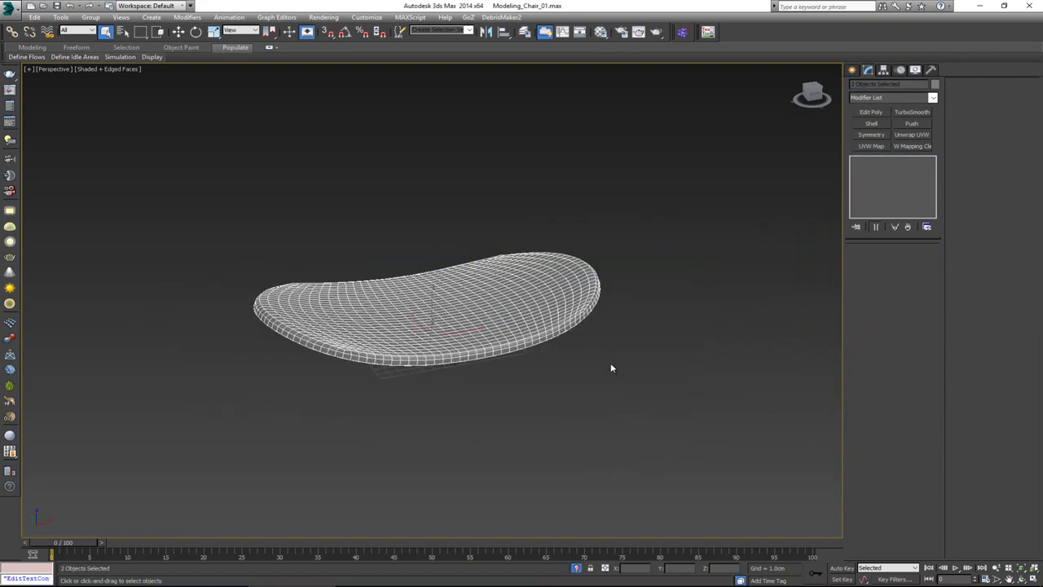
left_click(612, 369)
middle_click_drag(533, 360, 529, 290, "alt")
left_click(399, 303)
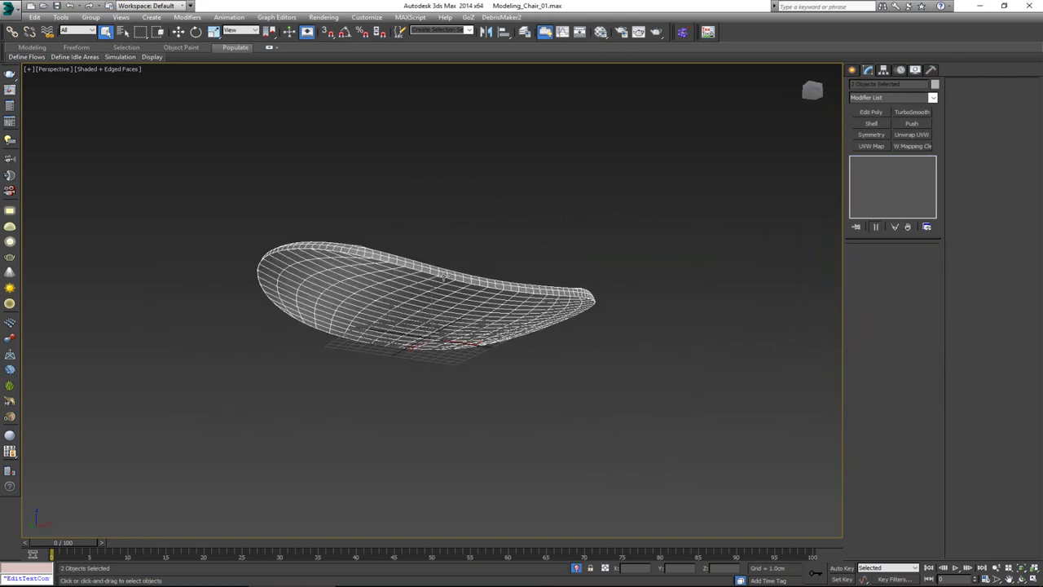
middle_click_drag(440, 276, 442, 323, "alt")
right_click(464, 314)
left_click(483, 234)
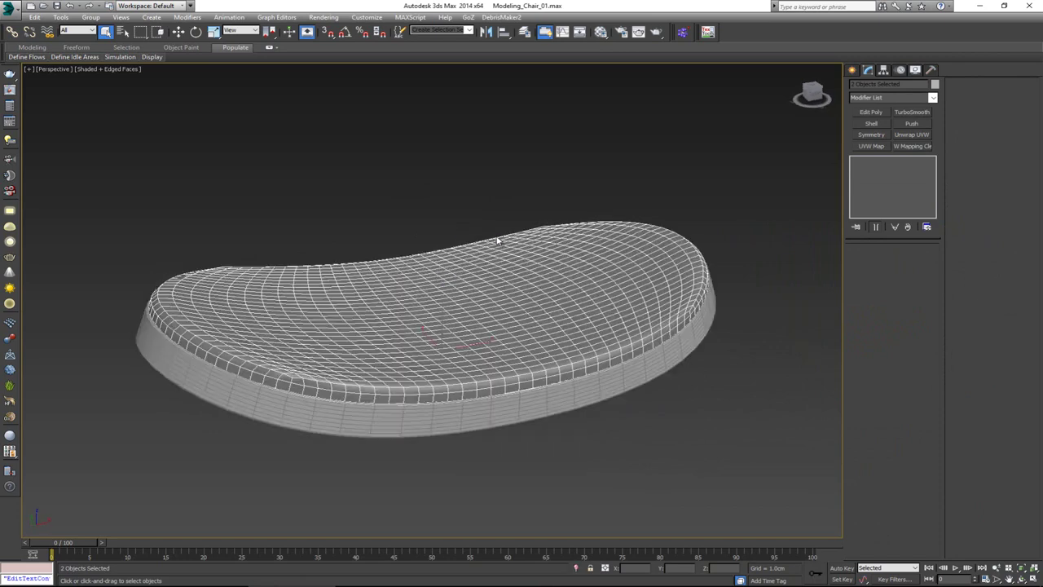
Uniformly scale the cushion and its strip up together until they slightly overhang the slab's rim.
key("r")
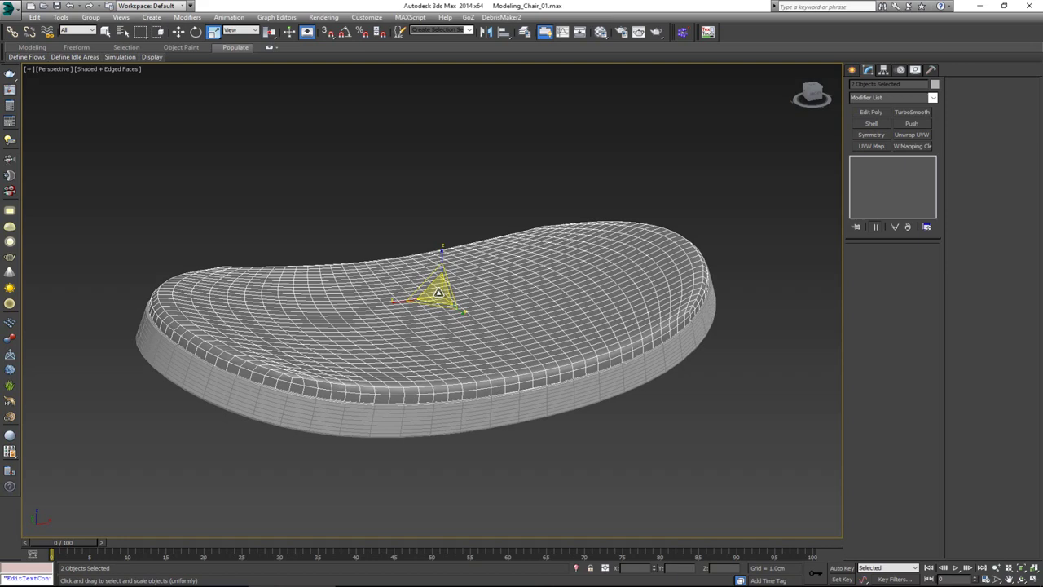
left_click_drag(439, 291, 447, 287)
middle_click_drag(448, 287, 514, 308, "alt")
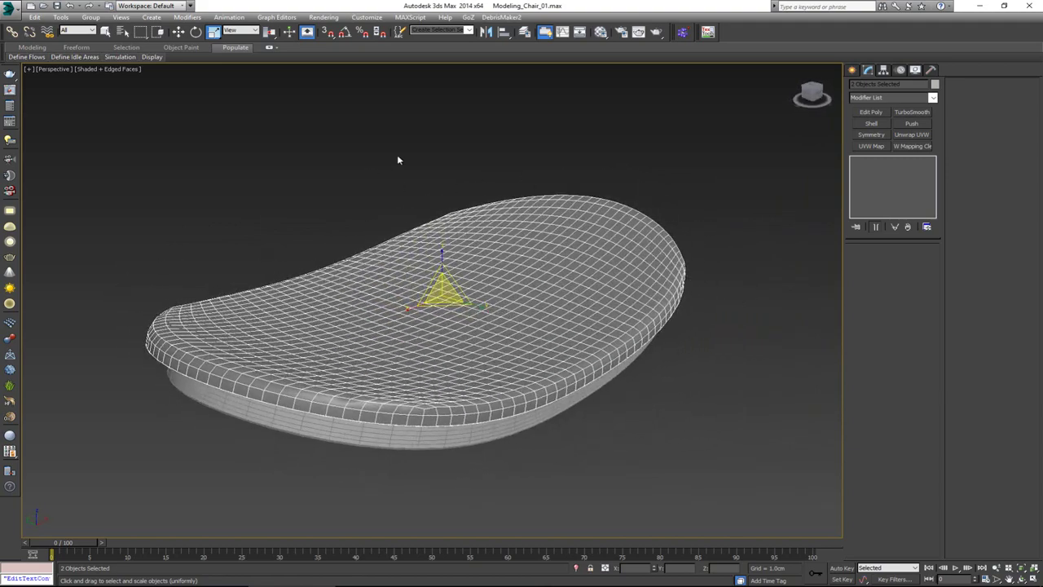
Reset the transforms of the two selected objects with Reset XForm and convert them to Editable Poly.
left_click(932, 69)
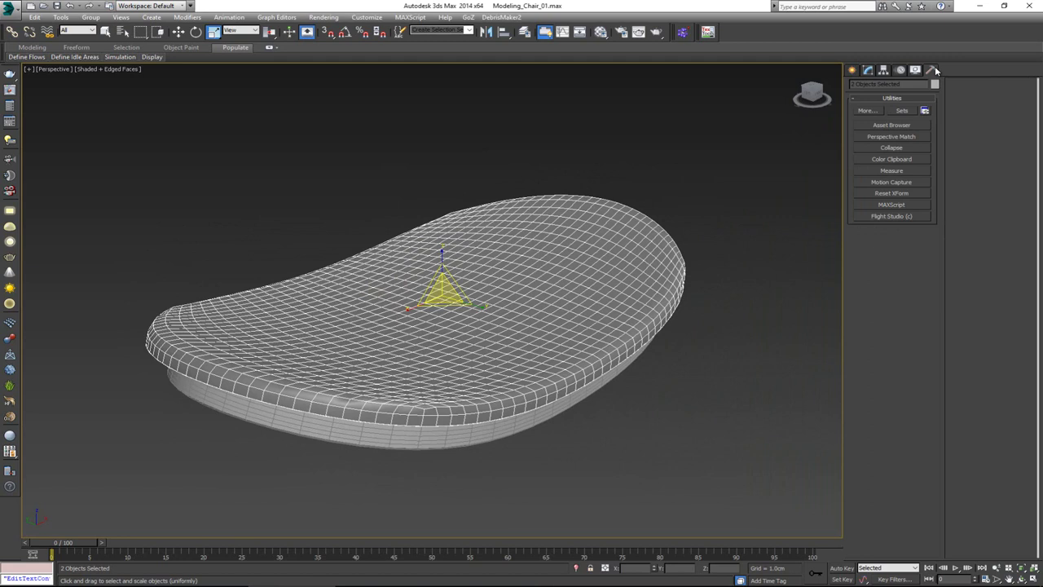
left_click(896, 194)
right_click(480, 299)
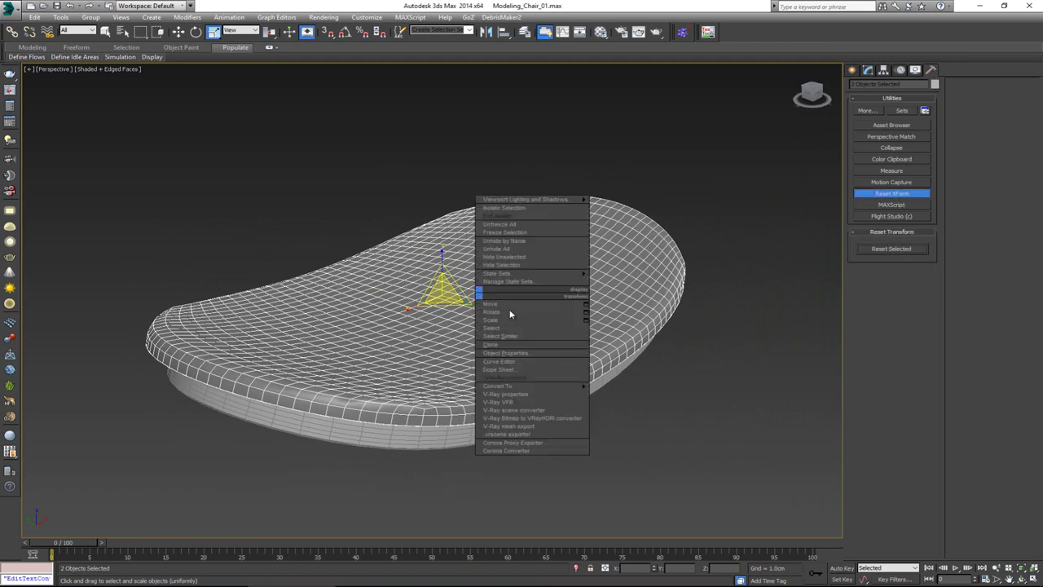
mouse_move(554, 386)
left_click(618, 394)
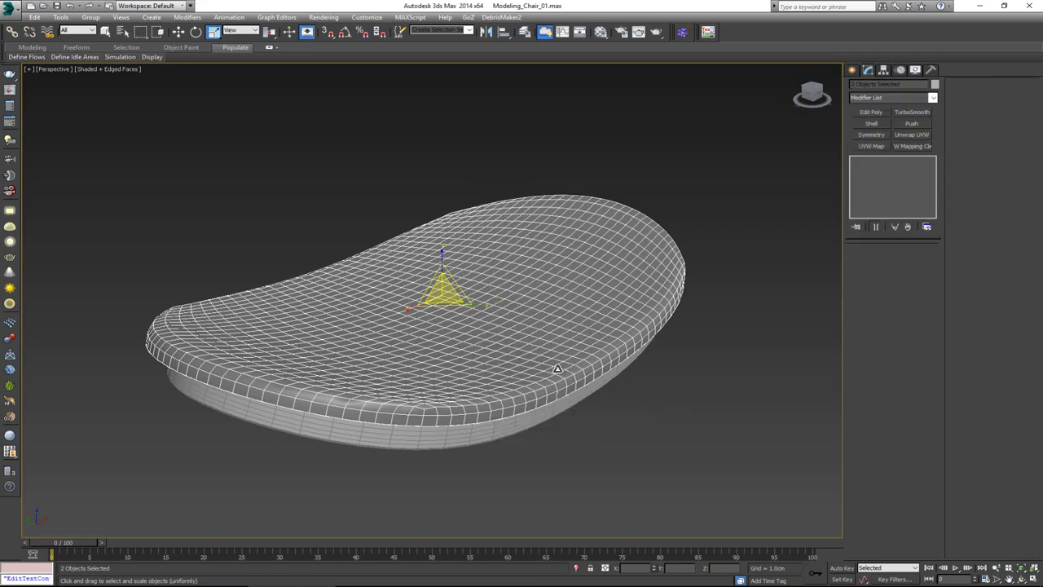
Select the cushion's open border and convert it to a vertex selection.
left_click(697, 373)
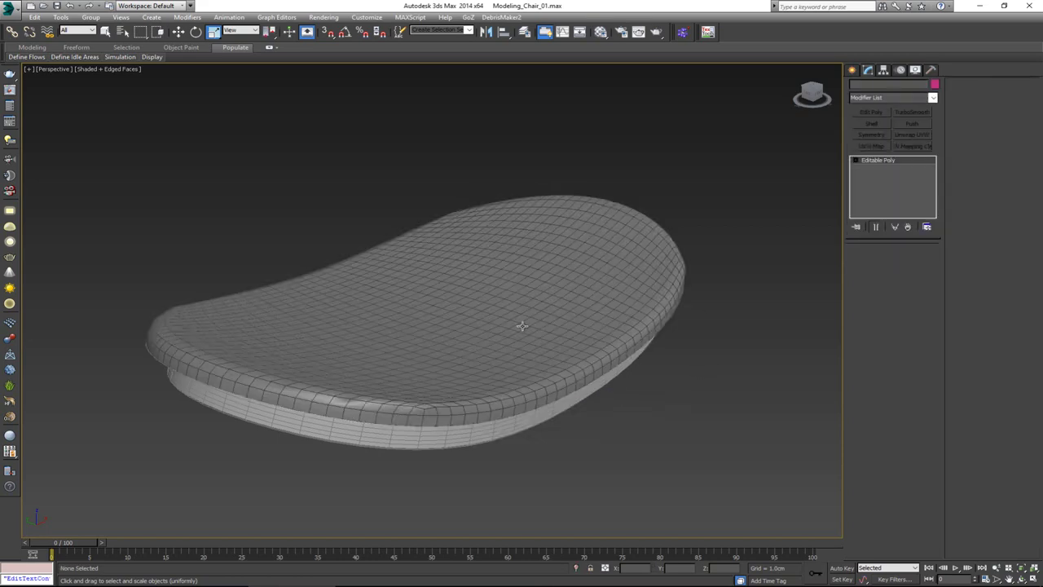
left_click(522, 326)
key("1")
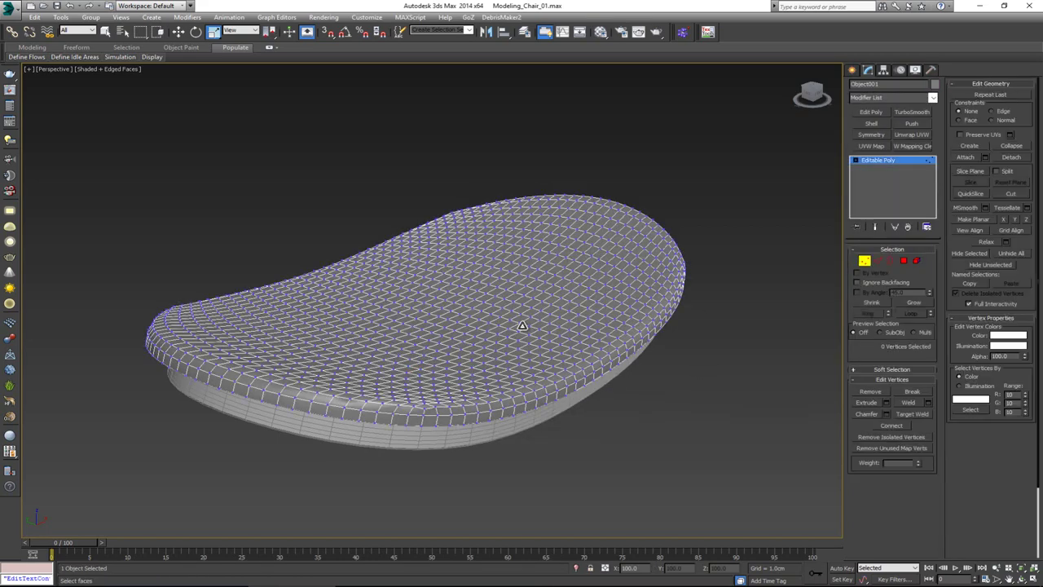
key("3")
key("ctrl+a")
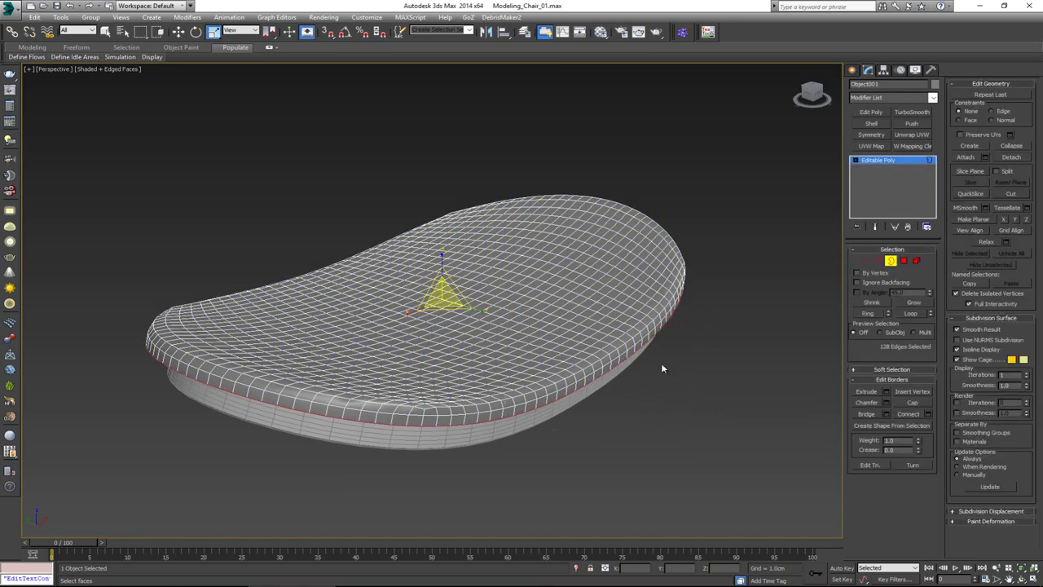
left_click(864, 261, "ctrl")
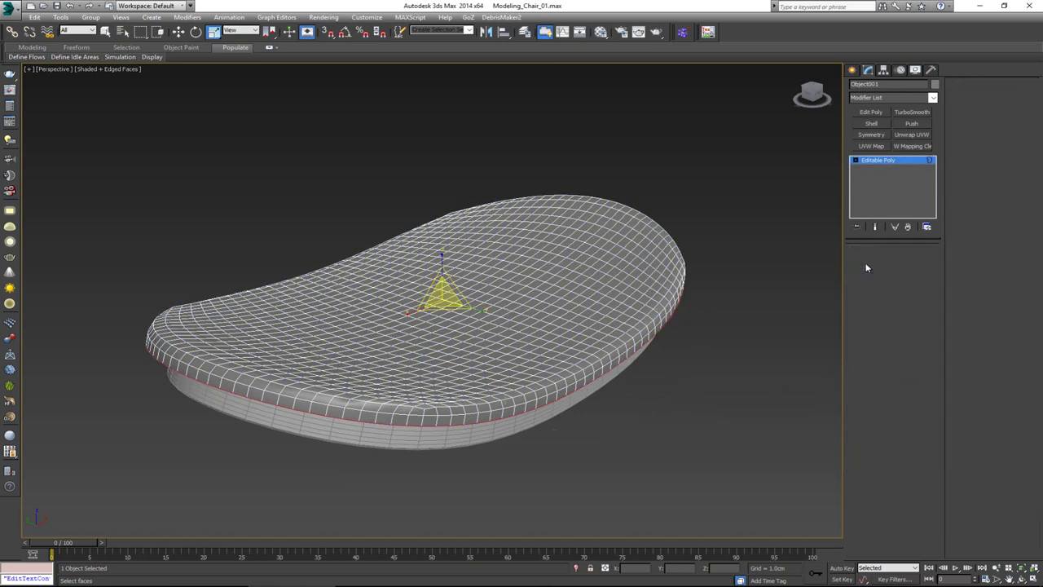
Add a Cloth modifier to the cushion and make a cloth group named Group001 from the stack's border vertex selection.
left_click(871, 97)
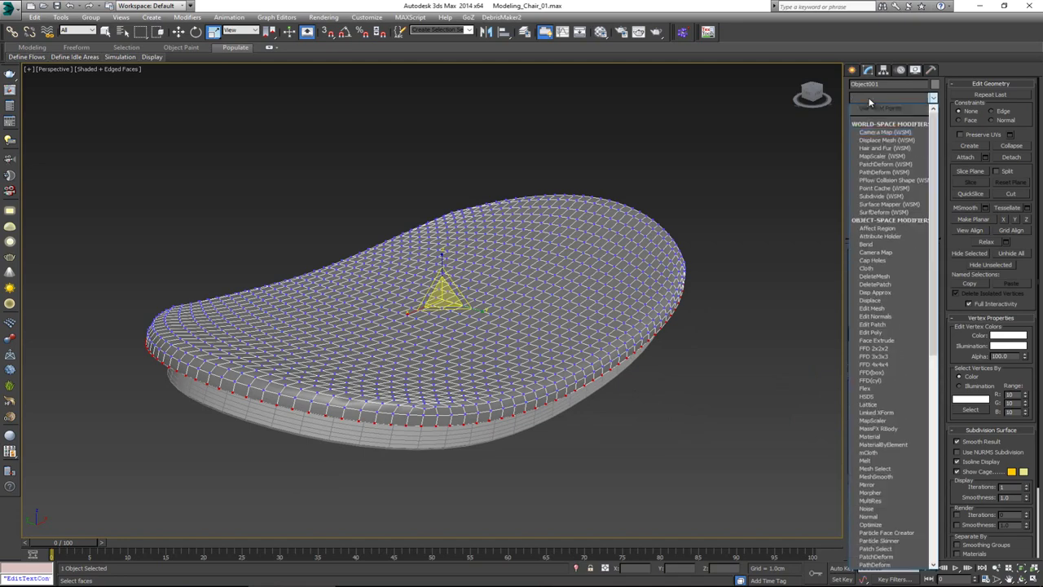
scroll(875, 122, "down", 2)
left_click(876, 125)
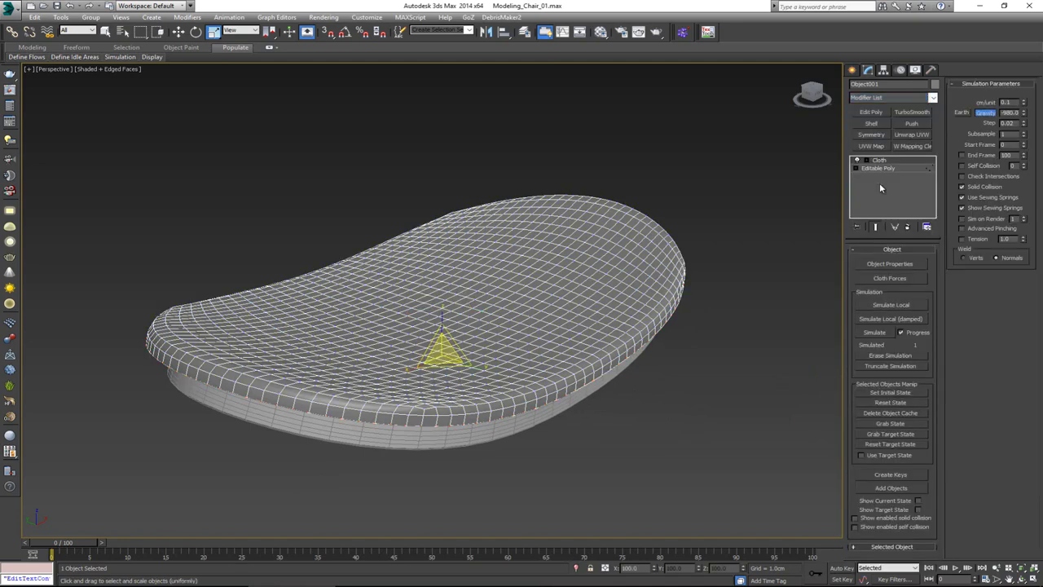
key("1")
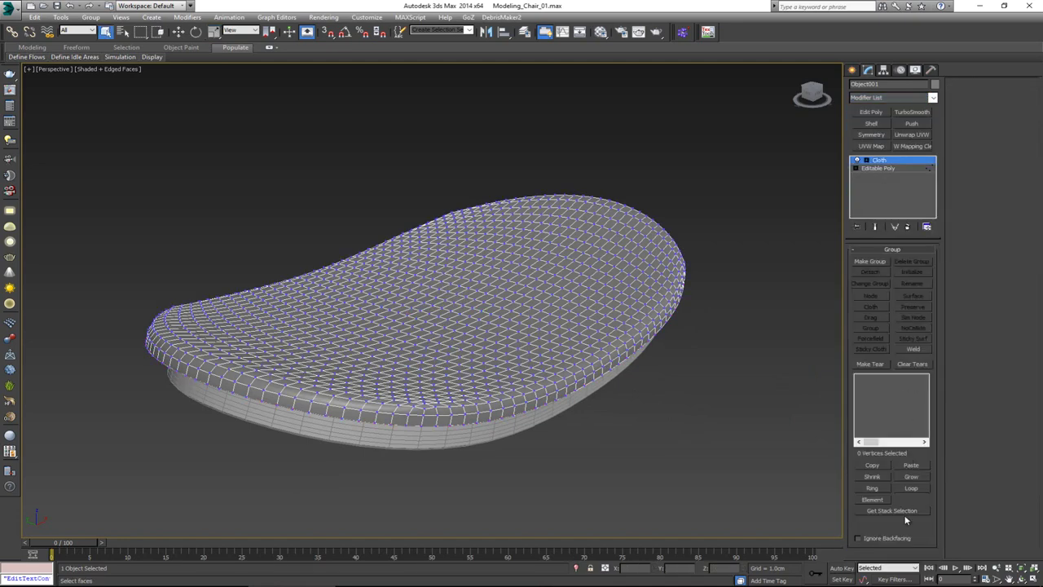
left_click(900, 510)
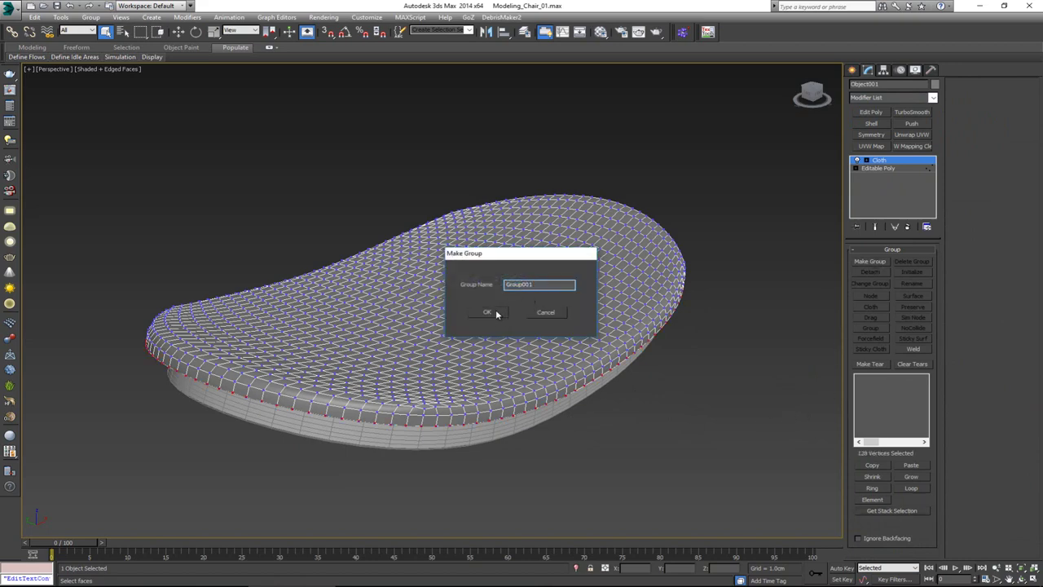
left_click(496, 314)
middle_click_drag(496, 313, 482, 250, "alt")
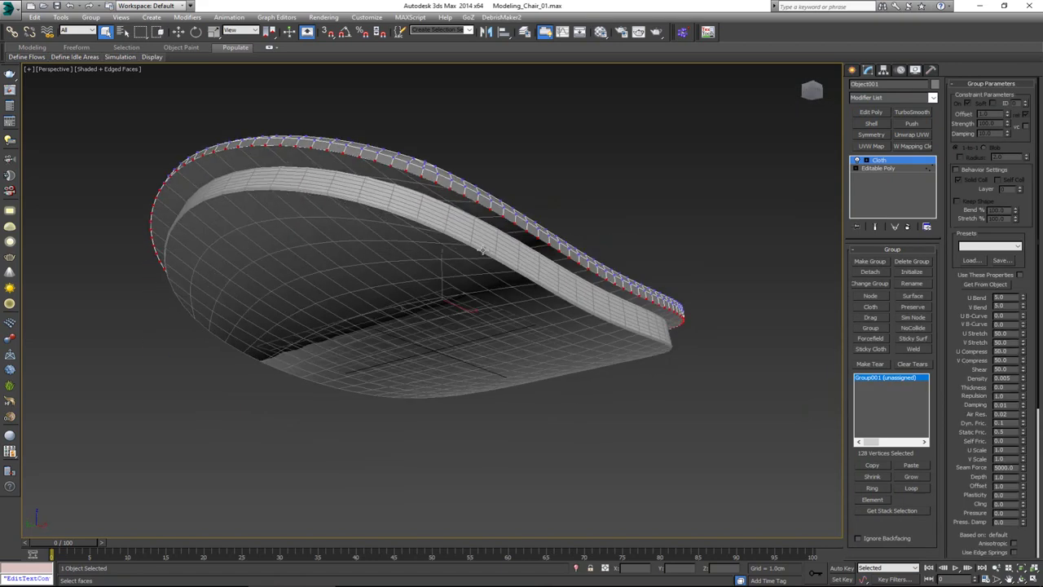
Constrain Group001 to the strip under the cushion's edge as a node and leave the group level.
left_click(871, 297)
left_click(328, 159)
middle_click_drag(593, 186, 594, 233, "alt")
key("1")
middle_click_drag(658, 216, 581, 198, "alt")
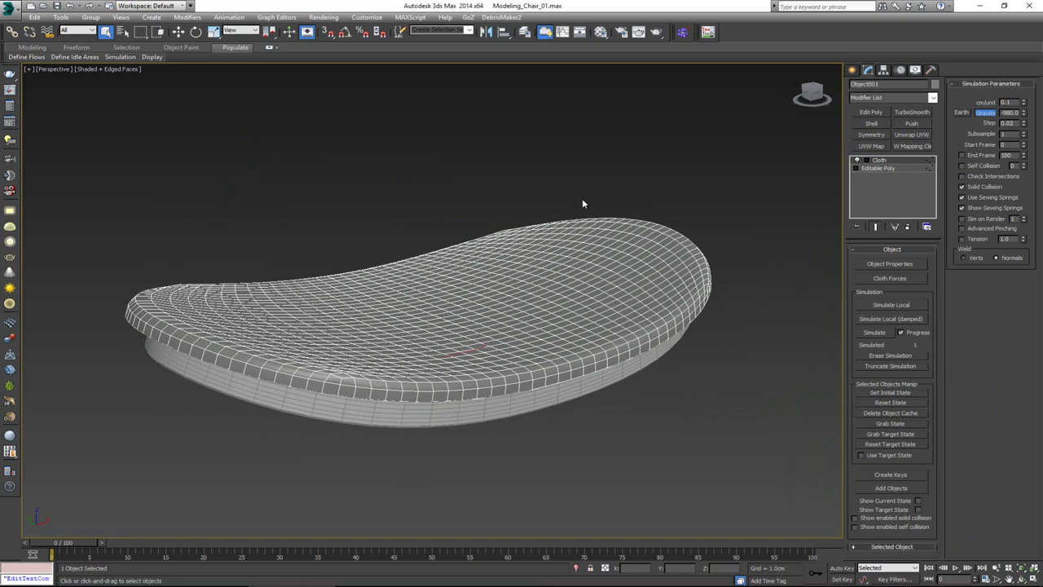
Set Object001 to Cloth with the Silk preset and a pressure of 30, and start the local simulation.
left_click(891, 264)
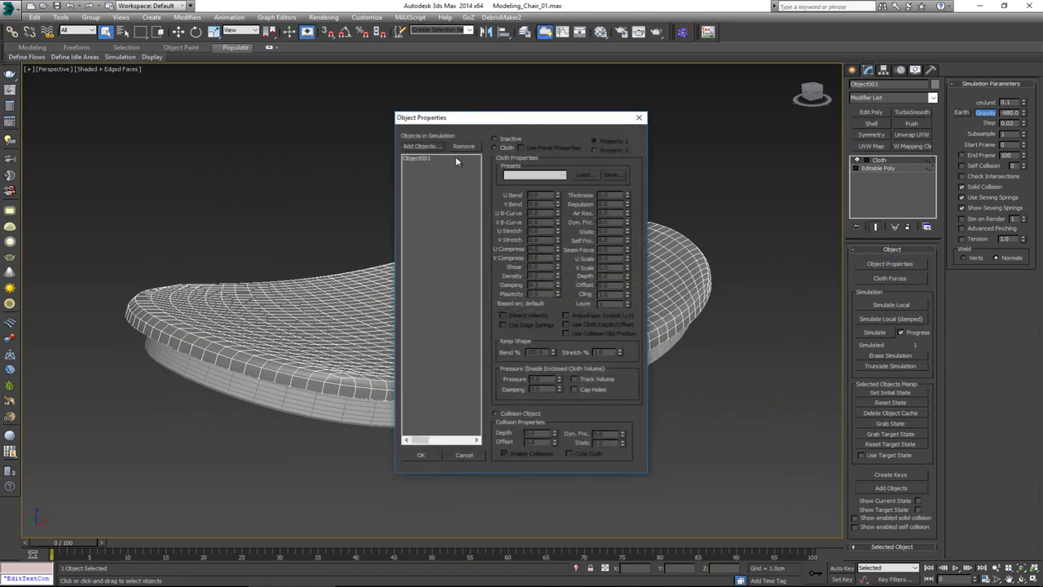
left_click(497, 147)
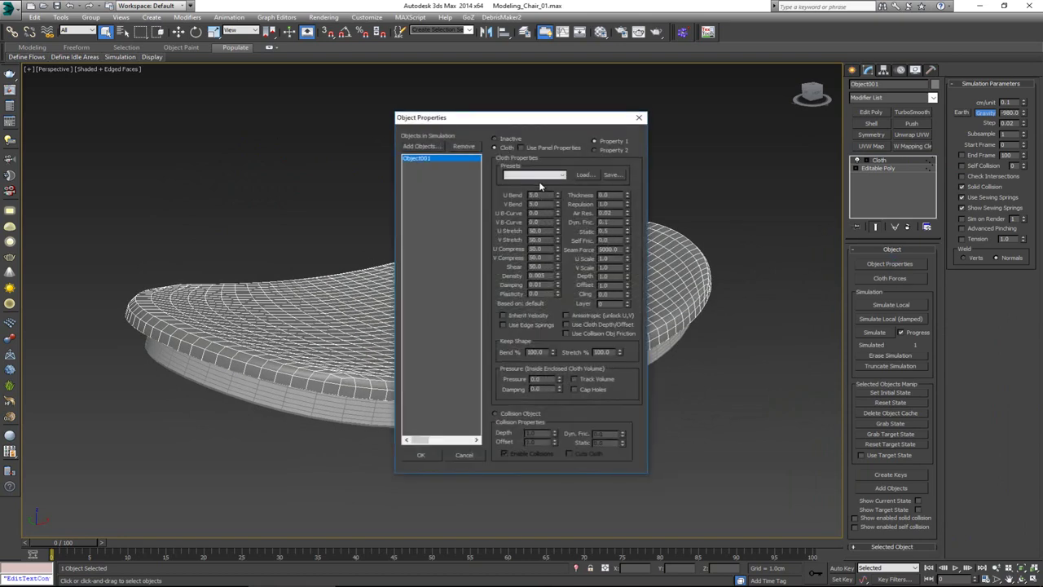
left_click(536, 175)
left_click(524, 247)
left_click(435, 459)
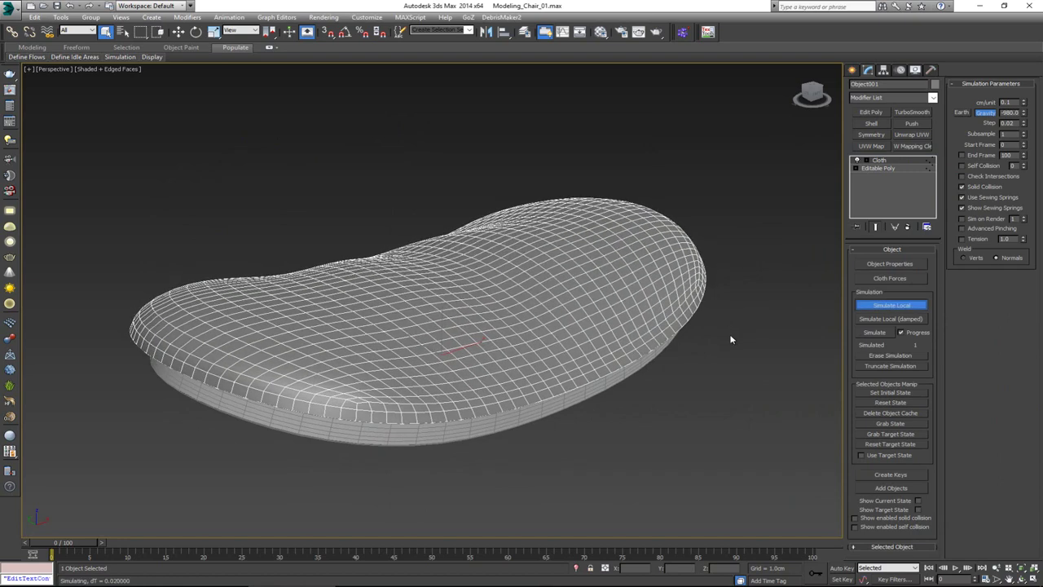
While the simulation runs, uniformly scale the strip holding the cushion's edge down to fit inside the slab's rim.
left_click(730, 341)
middle_click_drag(731, 333, 727, 305, "alt")
middle_click_drag(601, 304, 697, 300, "alt")
left_click(549, 277)
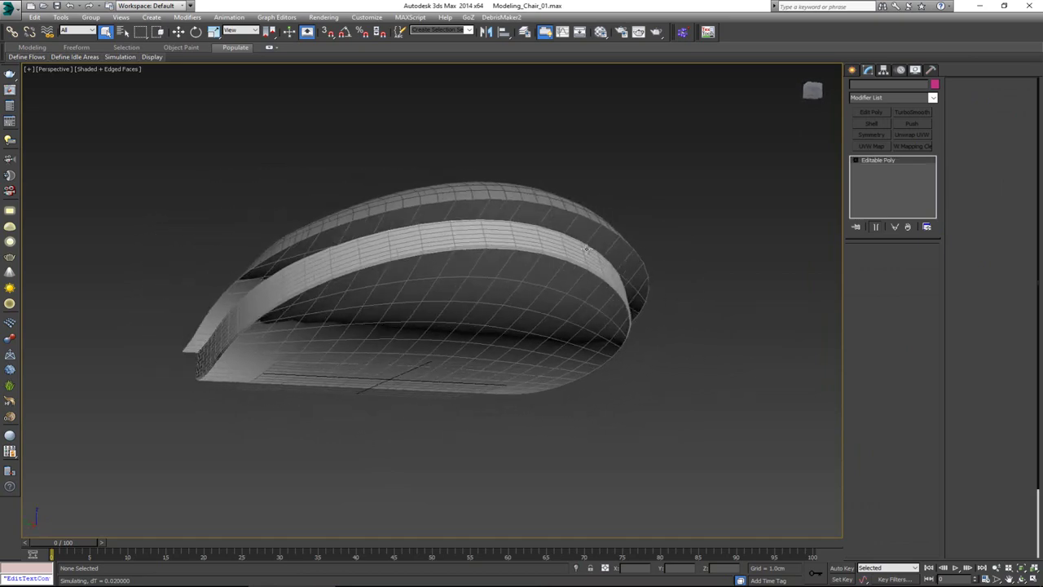
middle_click_drag(549, 277, 494, 291, "alt")
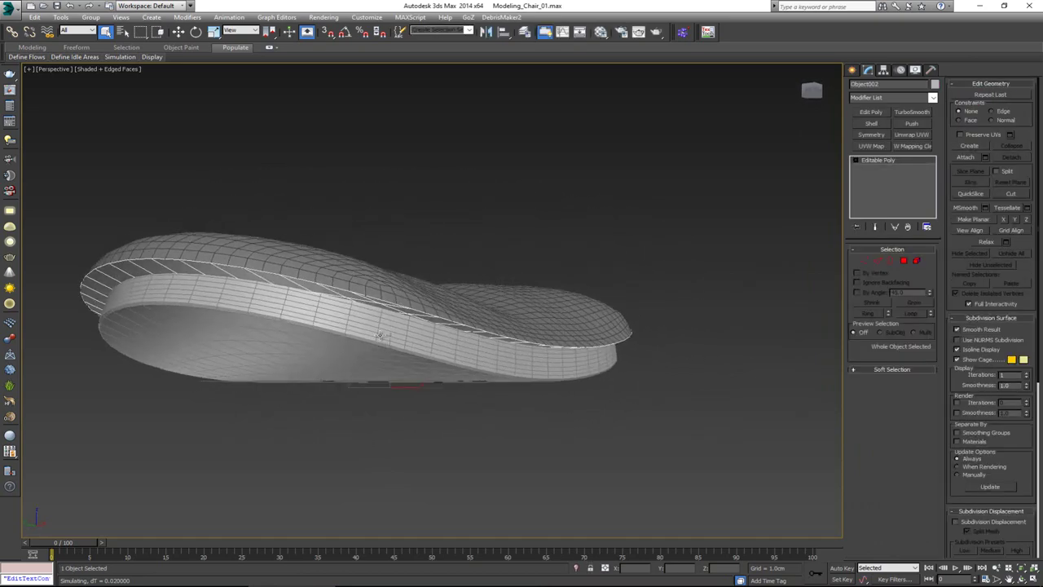
middle_click_drag(378, 334, 366, 418, "alt")
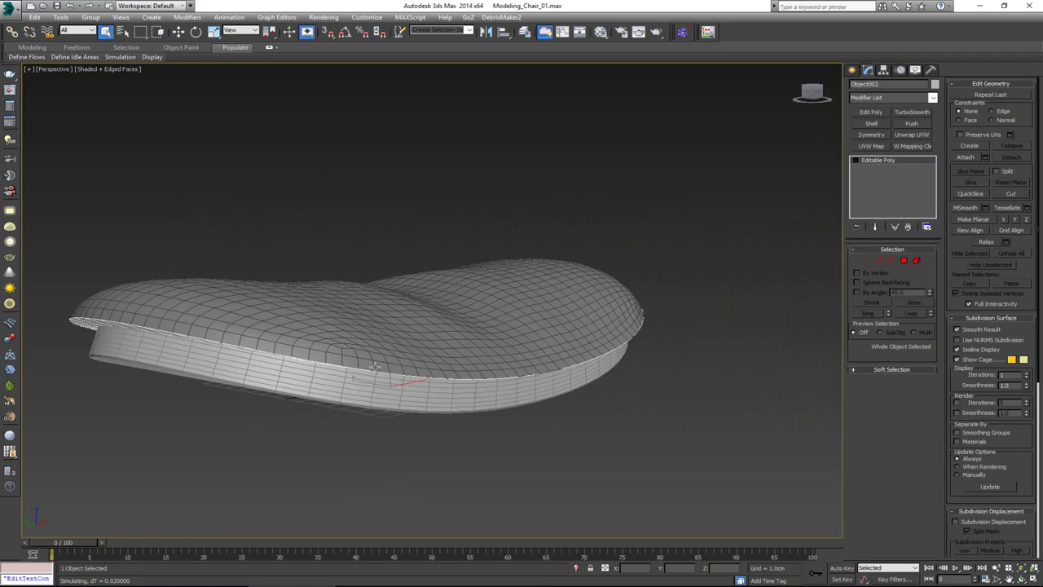
middle_click_drag(312, 397, 392, 379, "alt")
key("r")
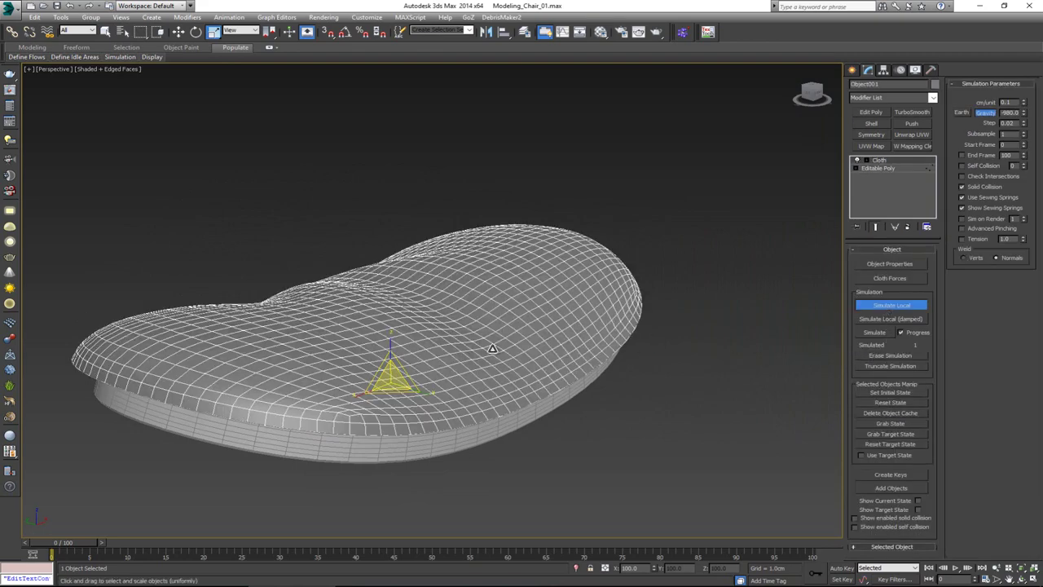
middle_click_drag(492, 348, 394, 283, "alt")
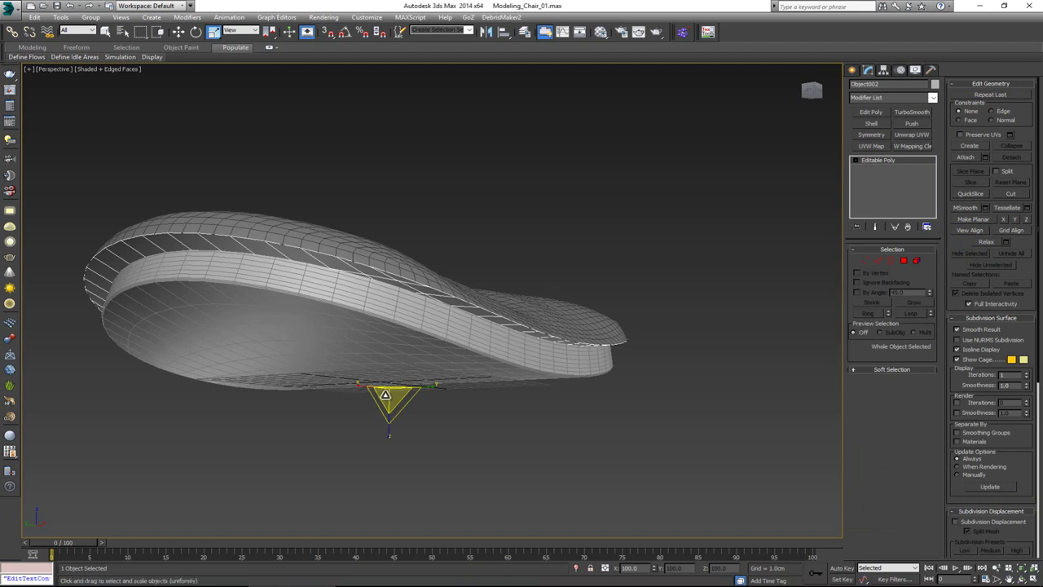
left_click_drag(385, 395, 384, 400)
middle_click_drag(490, 366, 504, 391, "alt")
Move the strip vertically to seat the cushion on the slab, and stop the local simulation.
key("w")
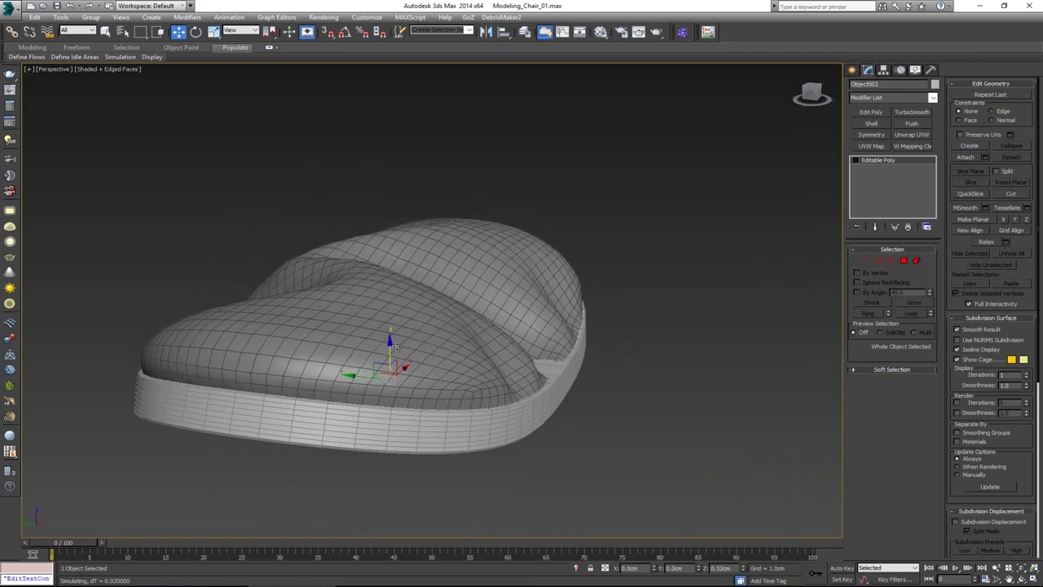
middle_click_drag(395, 346, 184, 383, "alt")
left_click(442, 356)
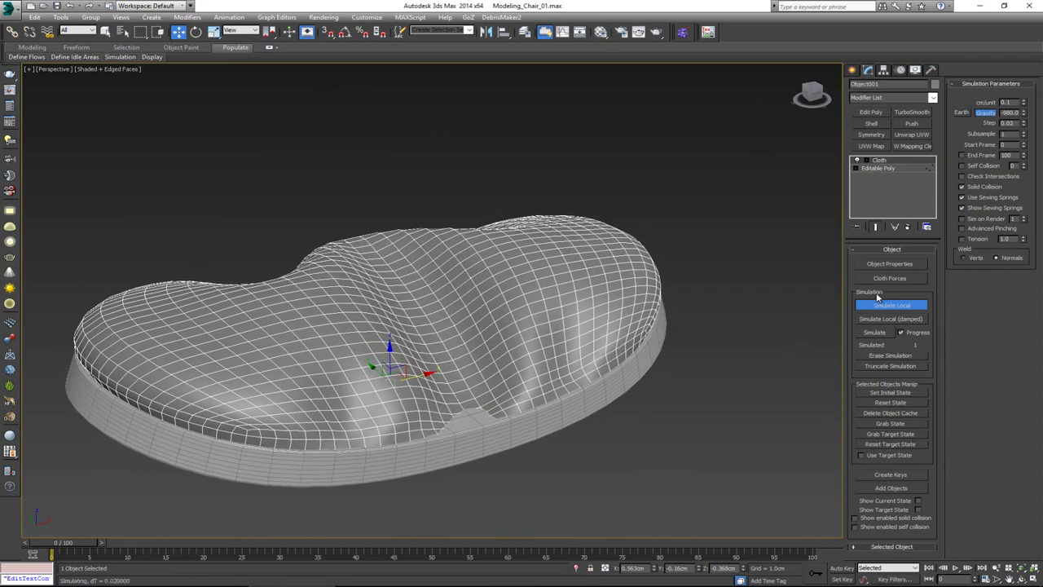
left_click(885, 304)
Switch Object001's cloth to the Cotton preset with a pressure of 50, and briefly run the local simulation.
left_click(889, 264)
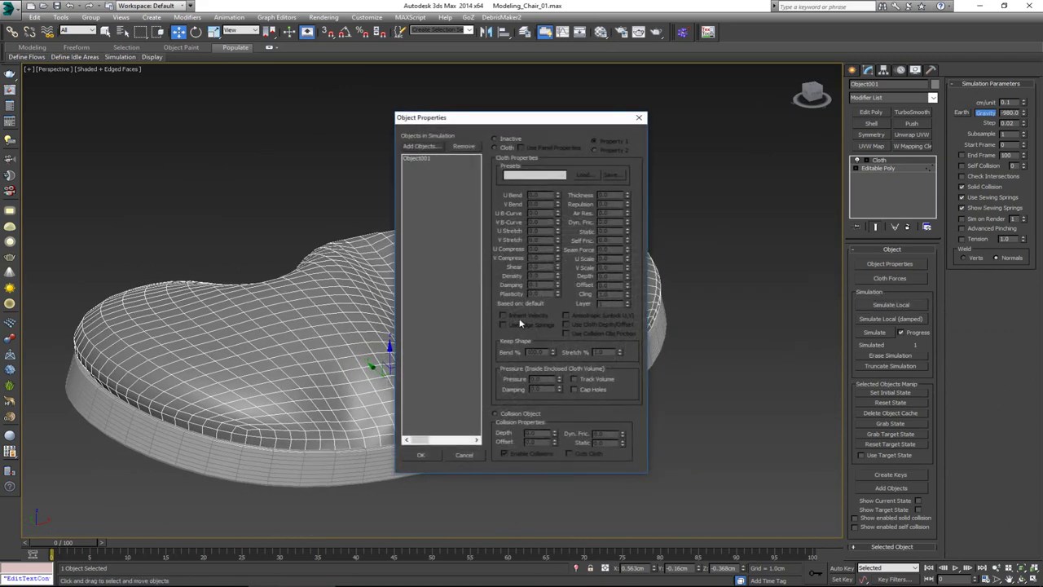
left_click(416, 157)
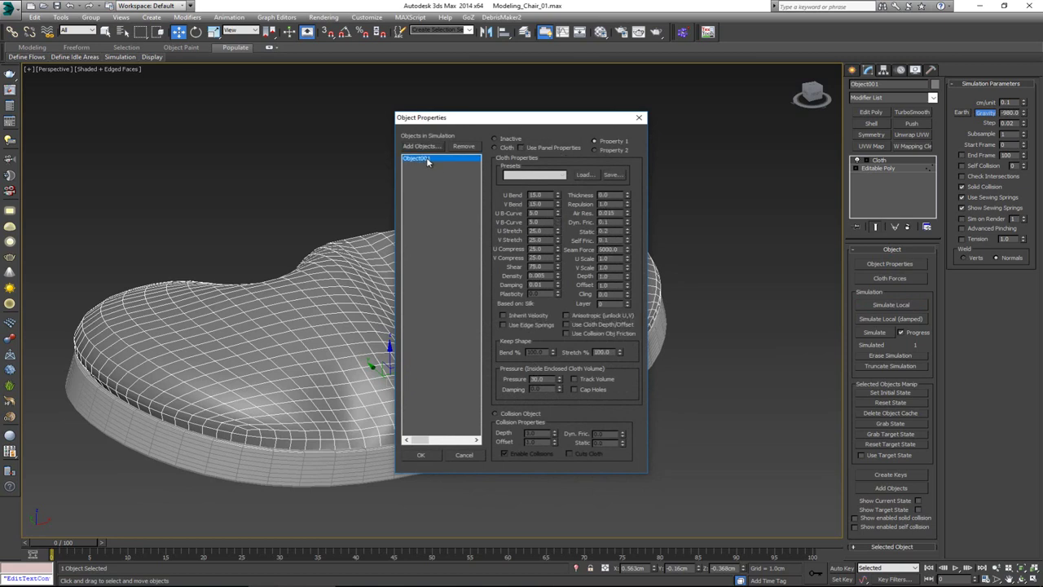
left_click(536, 175)
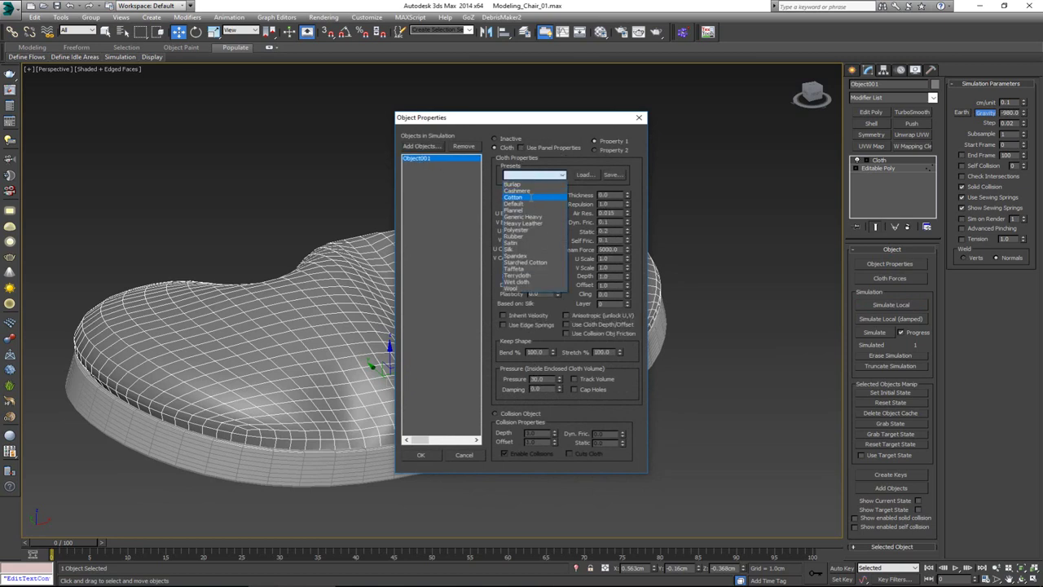
left_click(528, 197)
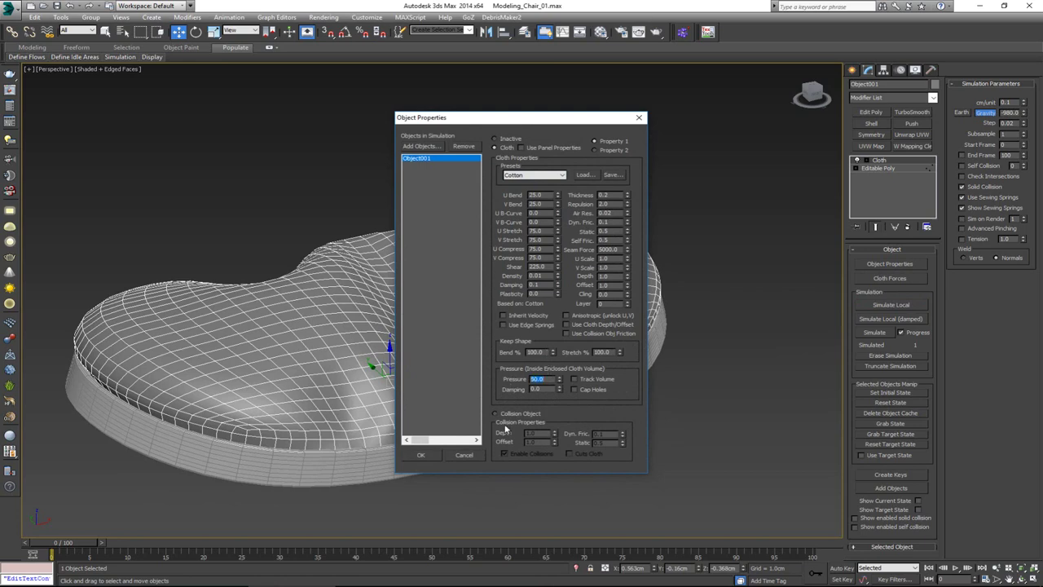
left_click(422, 455)
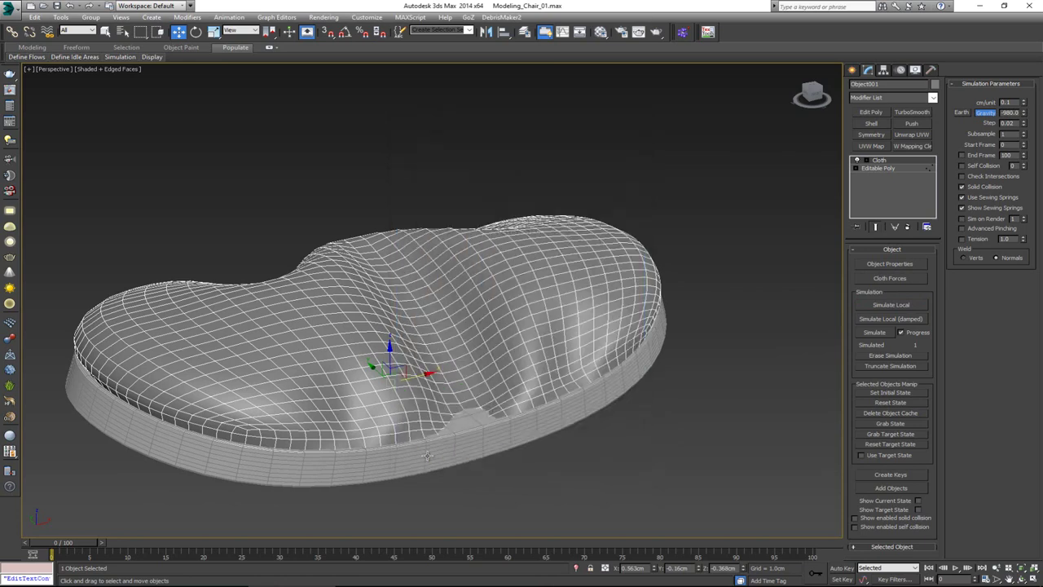
left_click(894, 305)
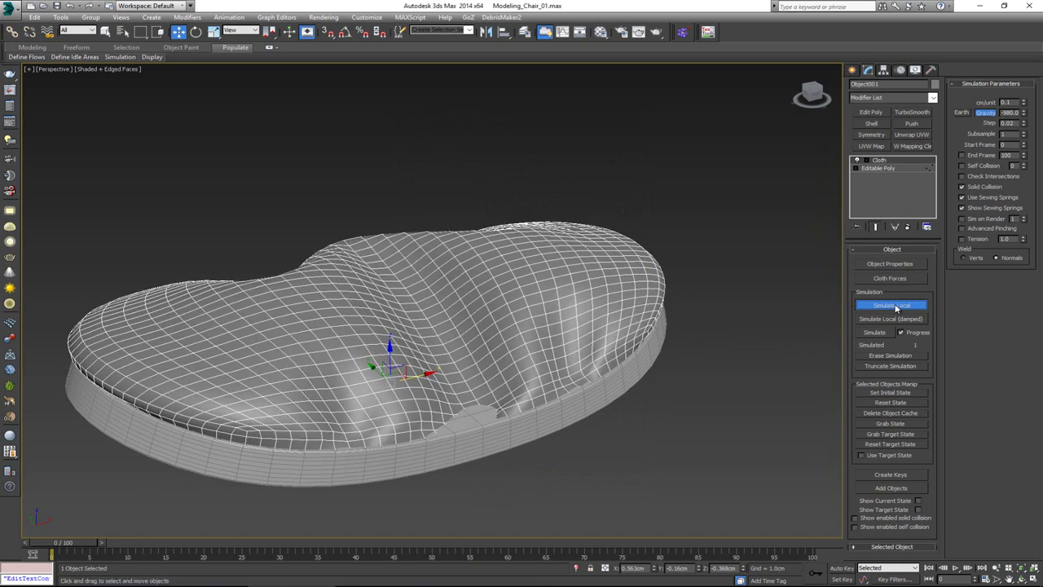
left_click(895, 306)
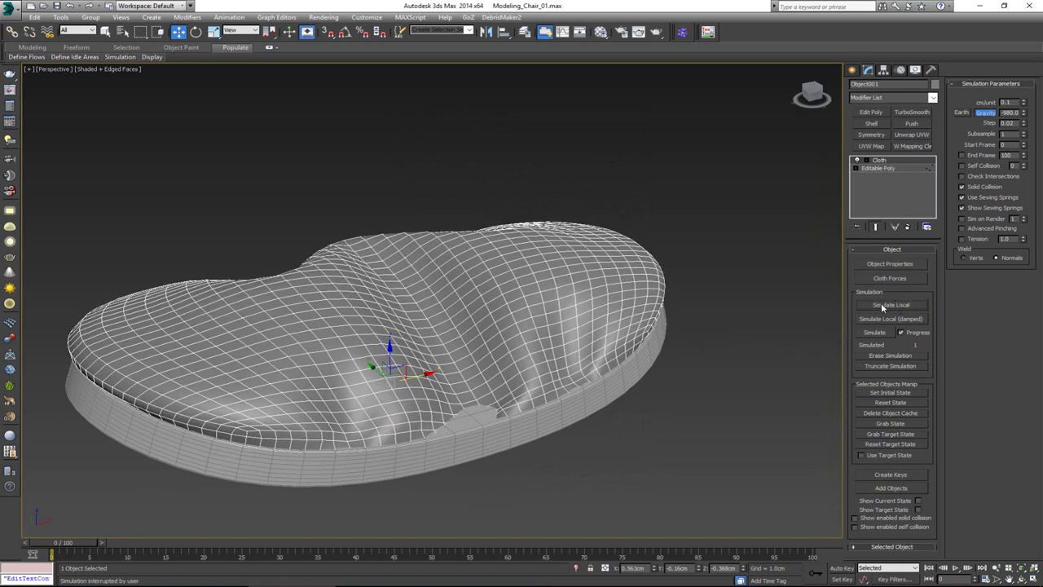
left_click(882, 307)
left_click(881, 305)
Switch Object001's cloth to the Burlap preset and briefly run the local simulation.
left_click(888, 261)
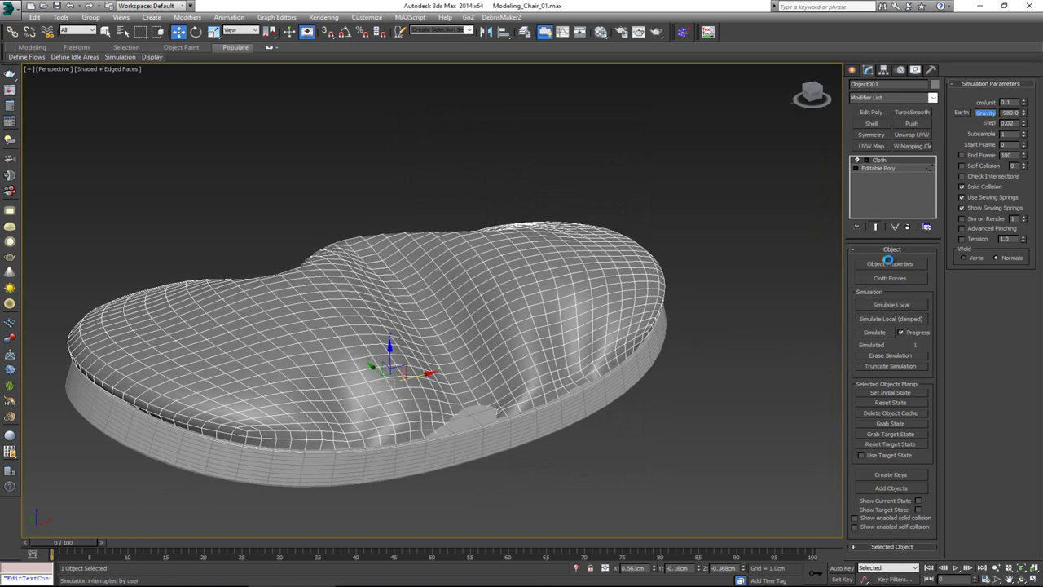
left_click(420, 158)
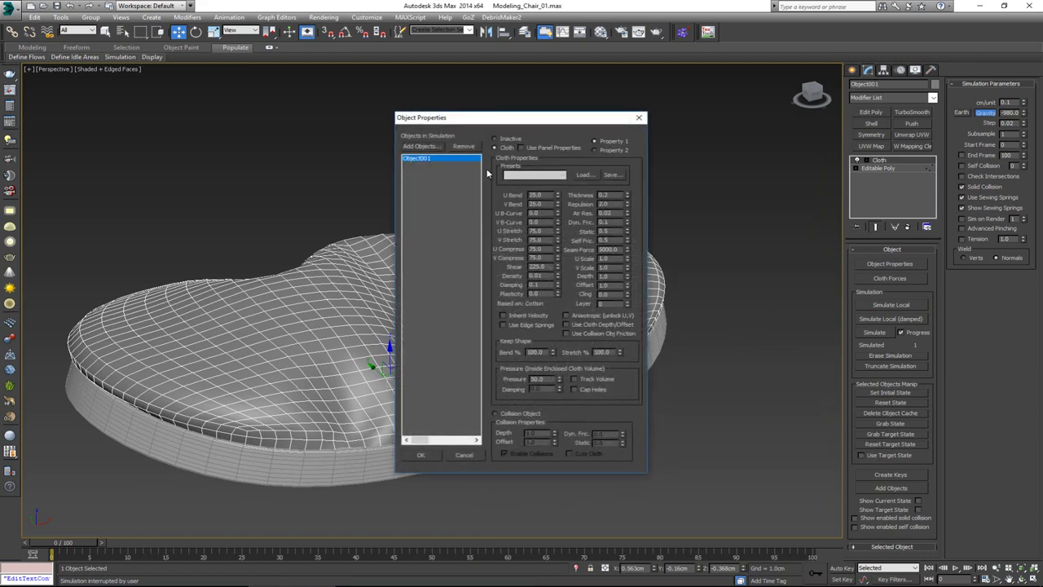
left_click(520, 175)
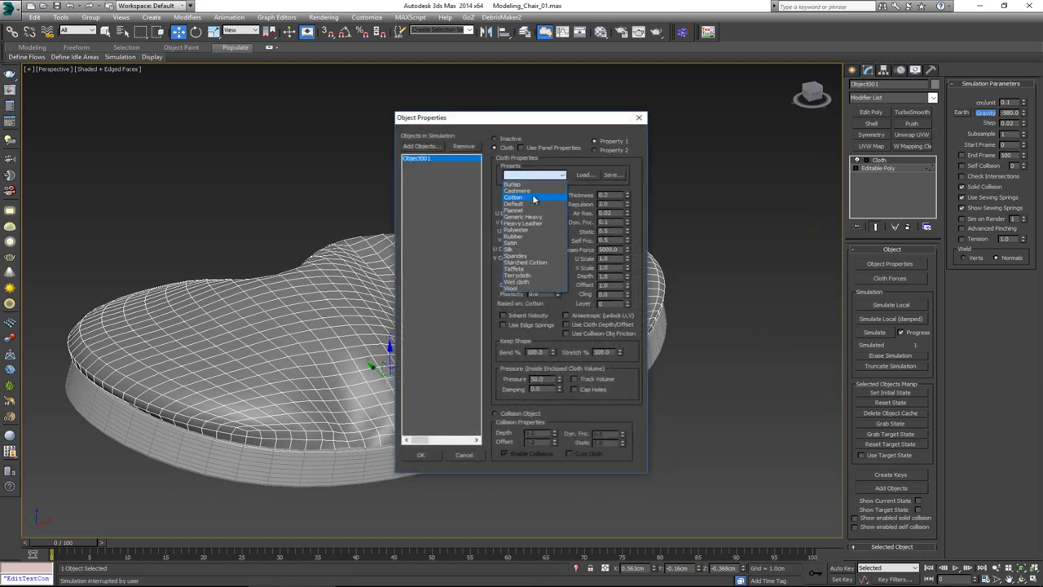
left_click(533, 186)
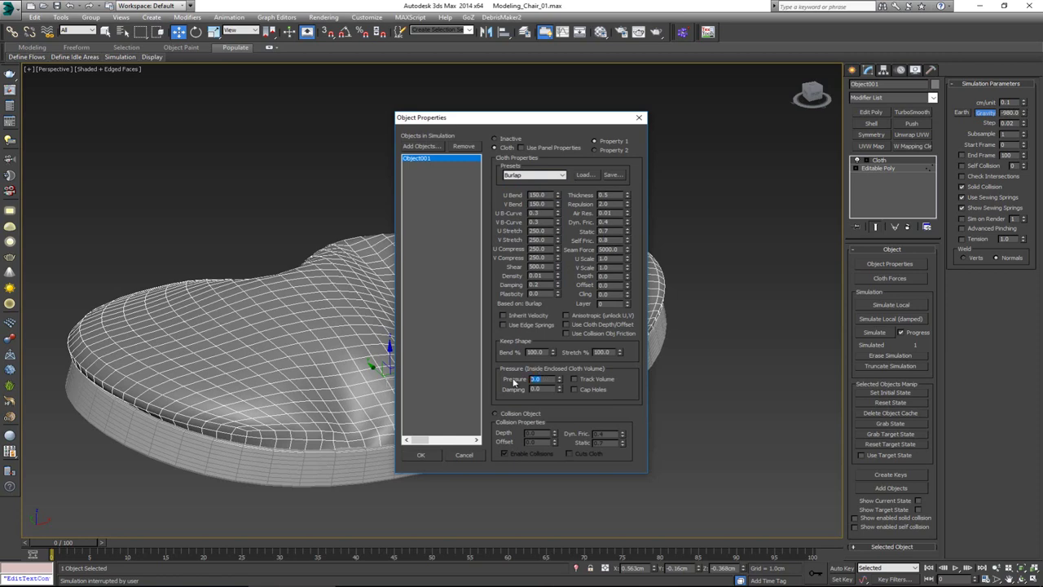
left_click(421, 454)
left_click(888, 305)
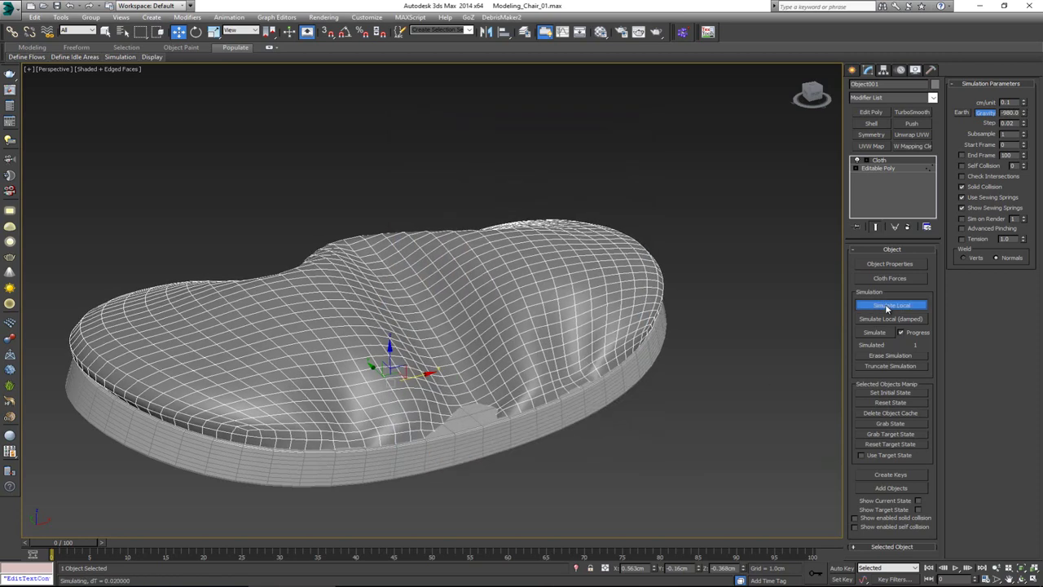
left_click(888, 305)
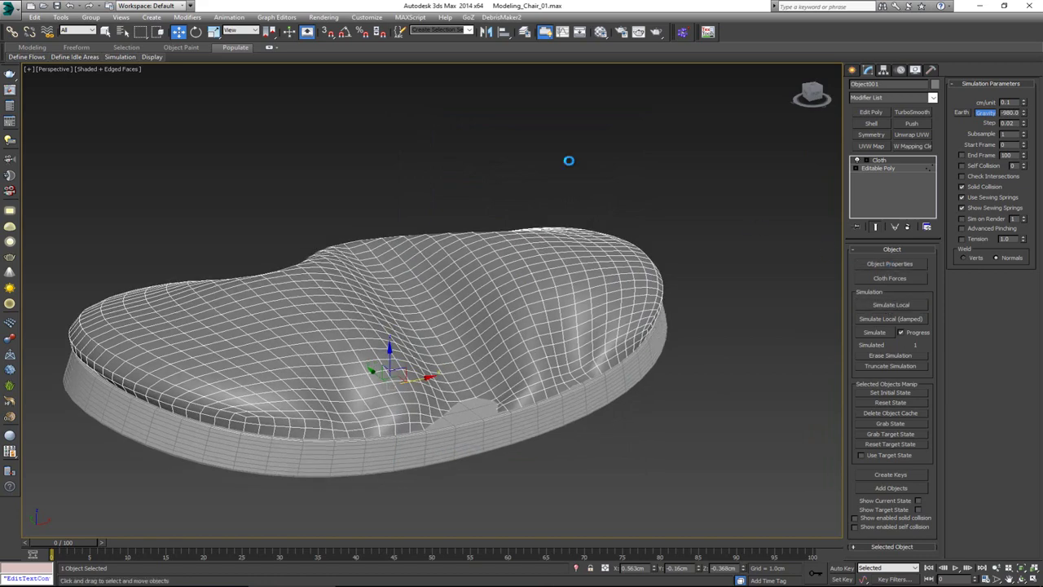
Apply the Satin preset with a pressure of 30 to Object001, run the local simulation and stop it.
left_click(435, 163)
left_click(534, 174)
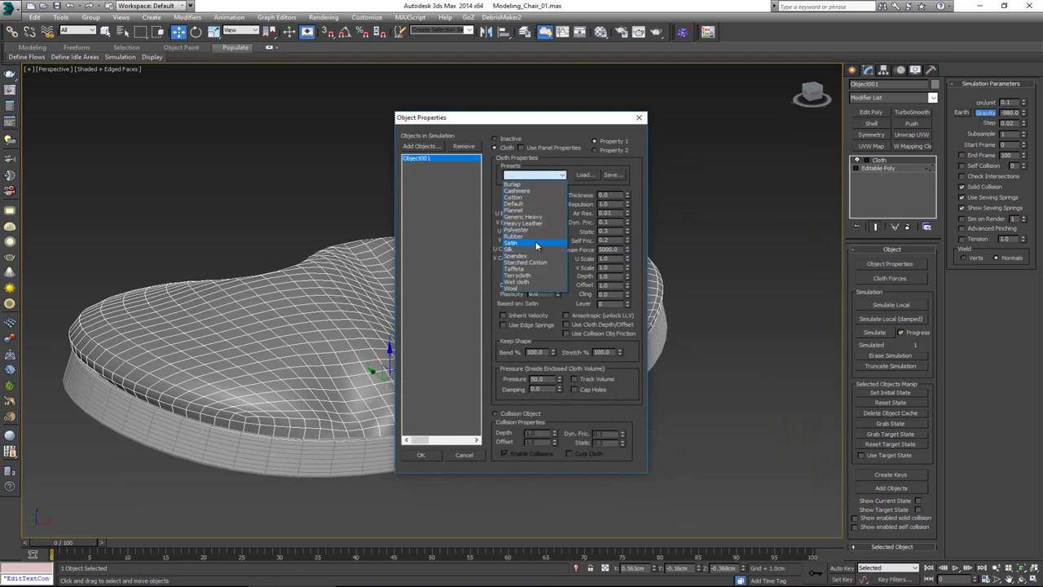
left_click(535, 243)
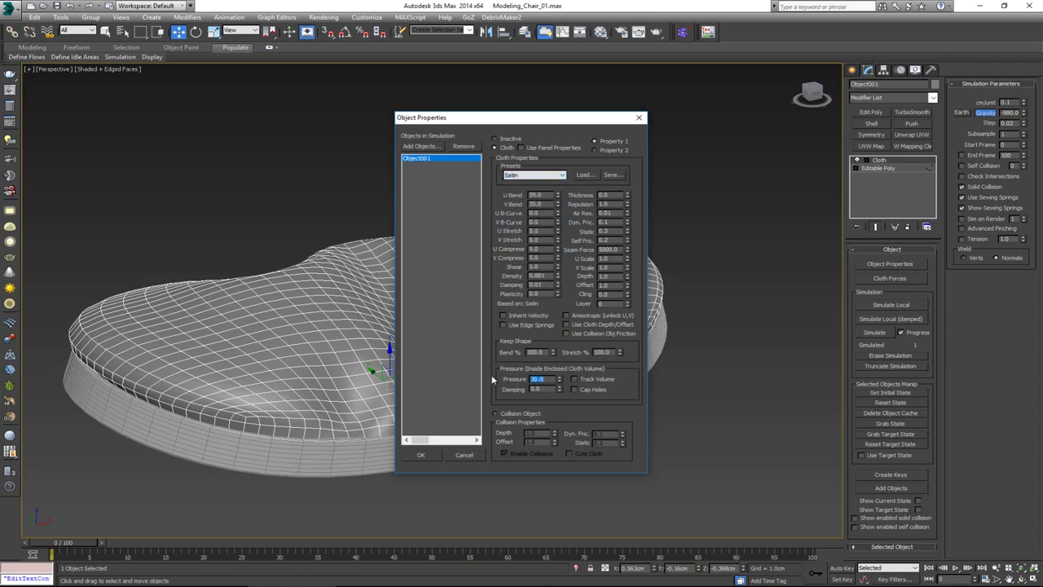
left_click(420, 454)
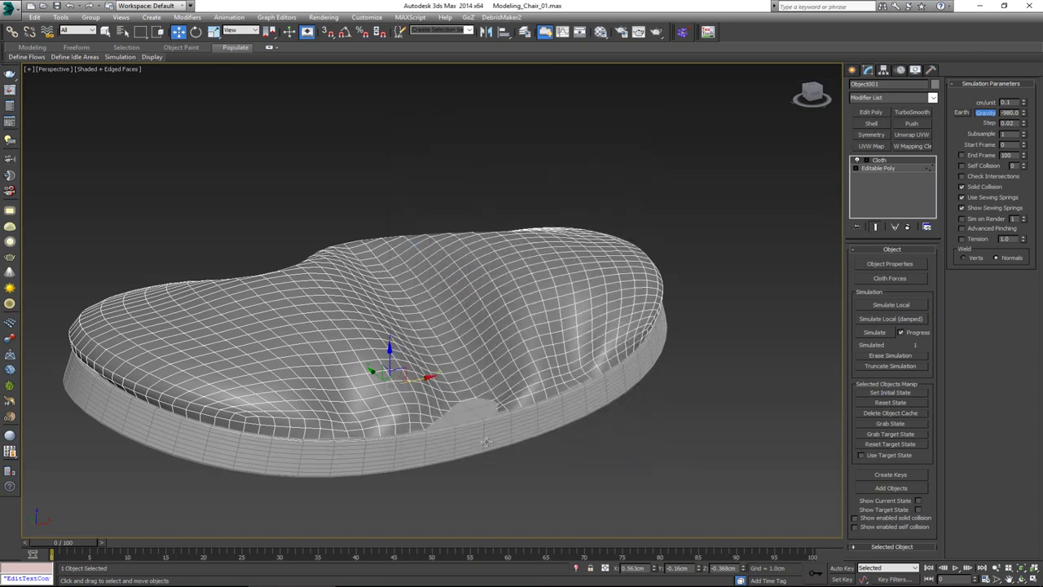
left_click(906, 306)
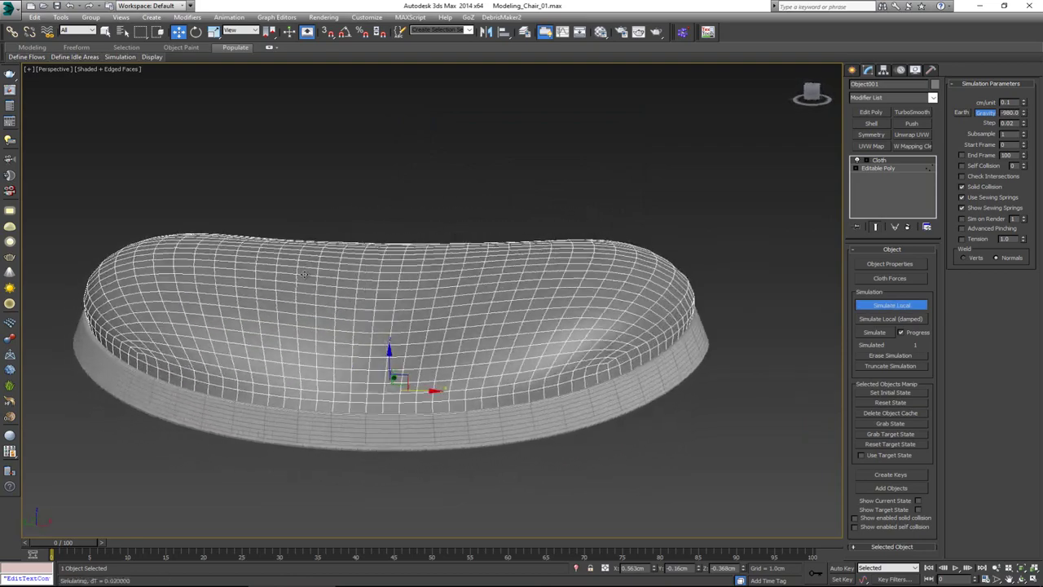
middle_click_drag(303, 274, 362, 282, "alt")
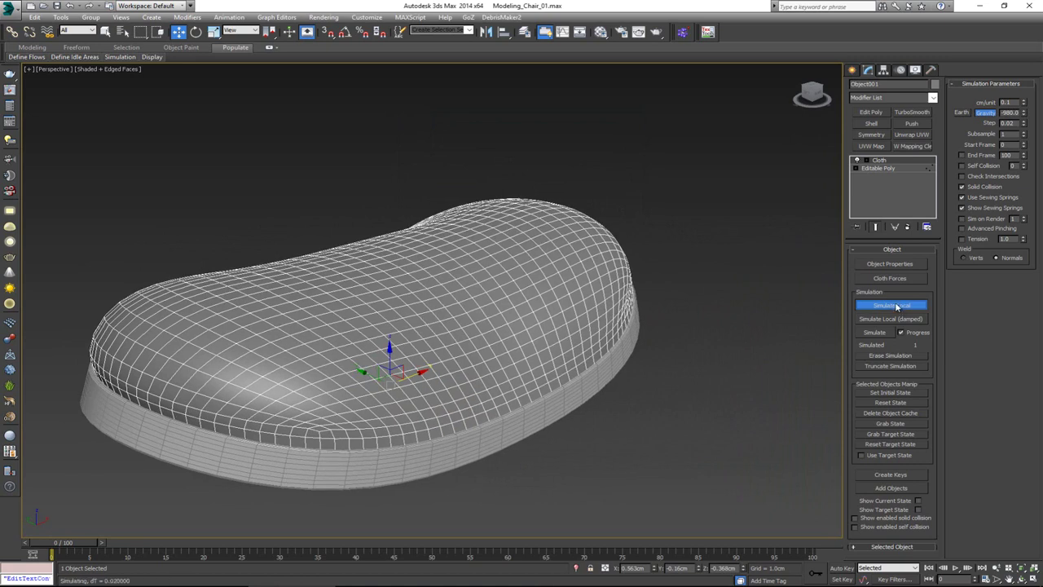
left_click(904, 305)
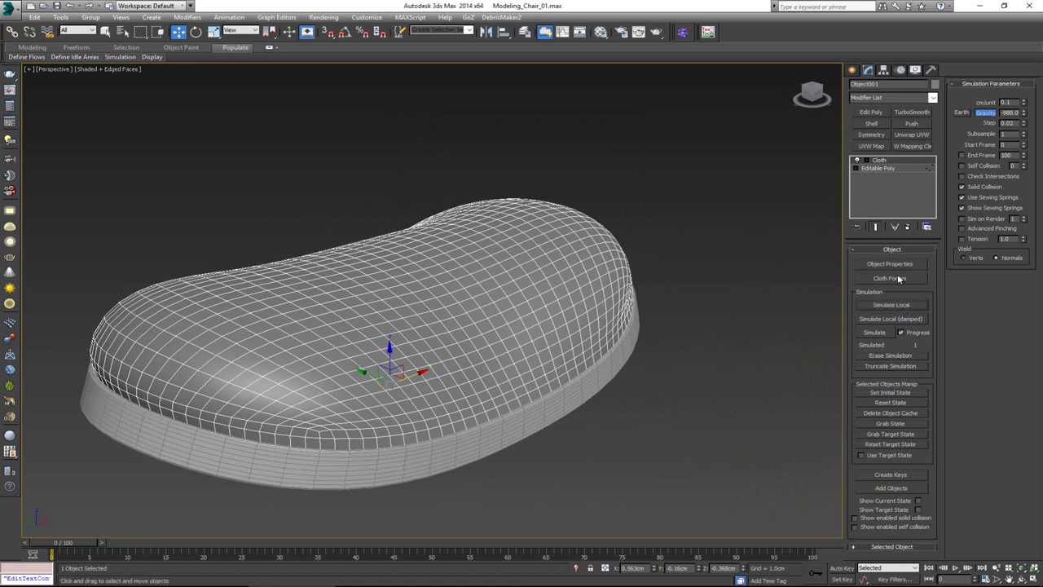
Lower Object001's cloth pressure to 15 and start the local simulation.
left_click(894, 264)
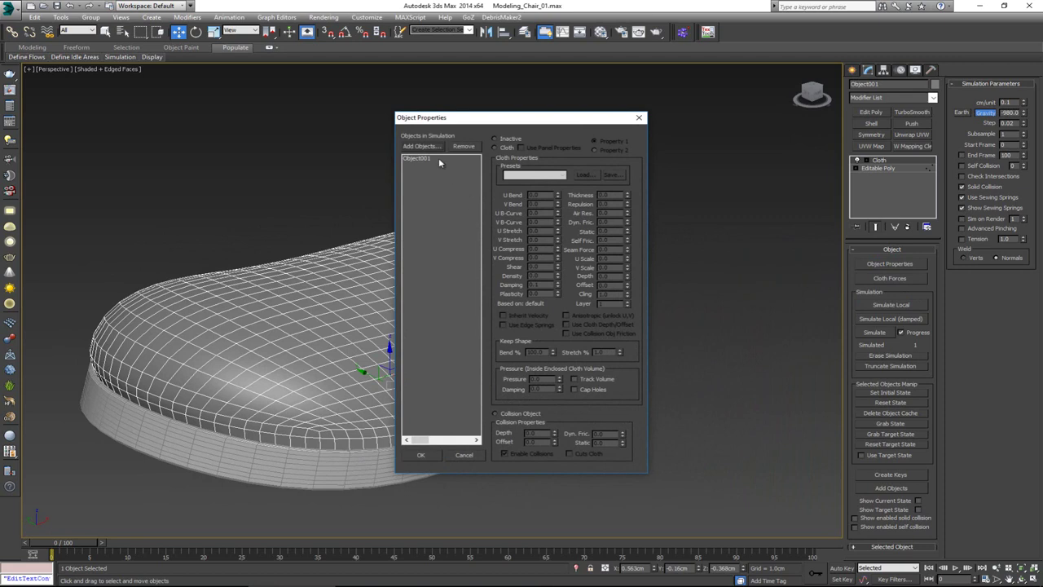
left_click(439, 159)
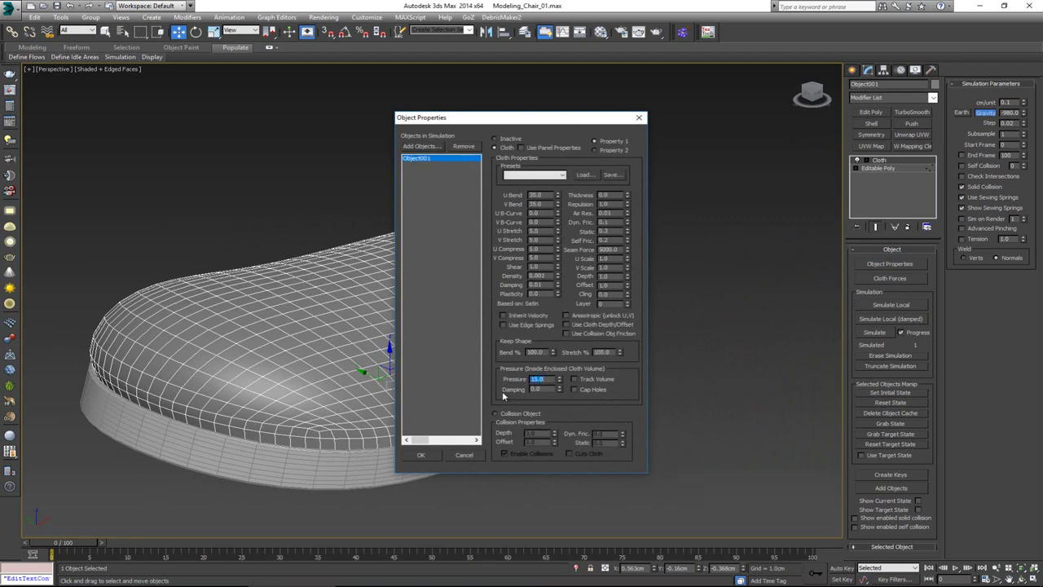
left_click(430, 456)
left_click(896, 305)
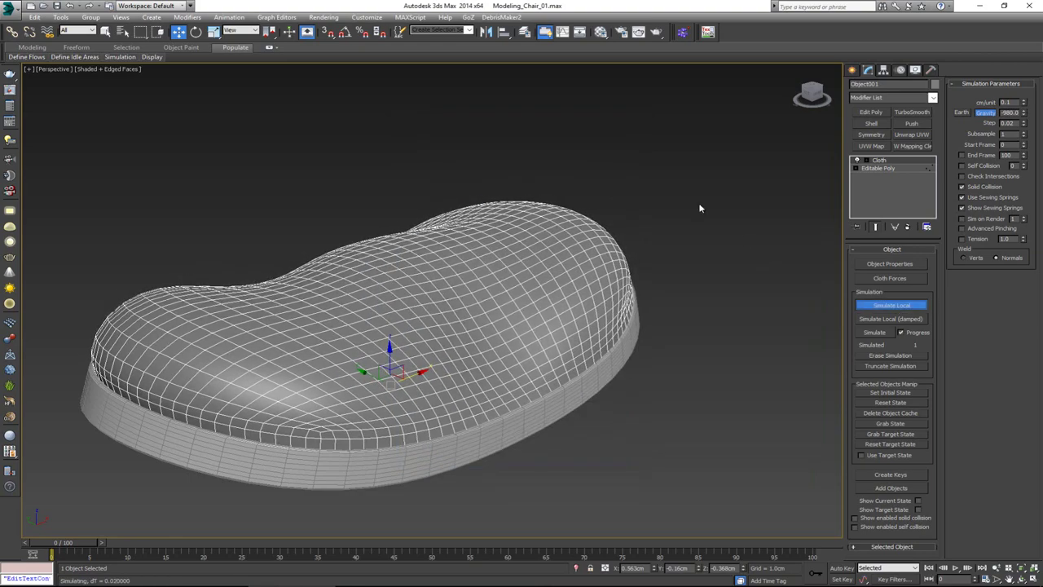
Deselect the cushion and turn off edged faces to check its smooth shape while the simulation runs.
middle_click_drag(533, 184, 581, 294, "alt")
left_click(722, 201)
key("F4")
scroll(455, 260, "down", 5)
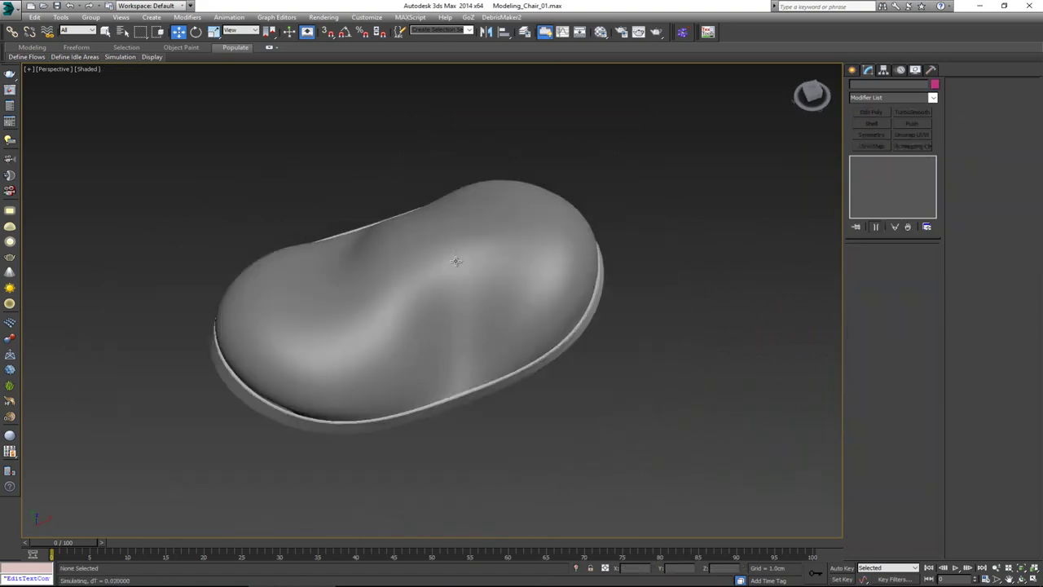
middle_click_drag(455, 261, 477, 233, "alt")
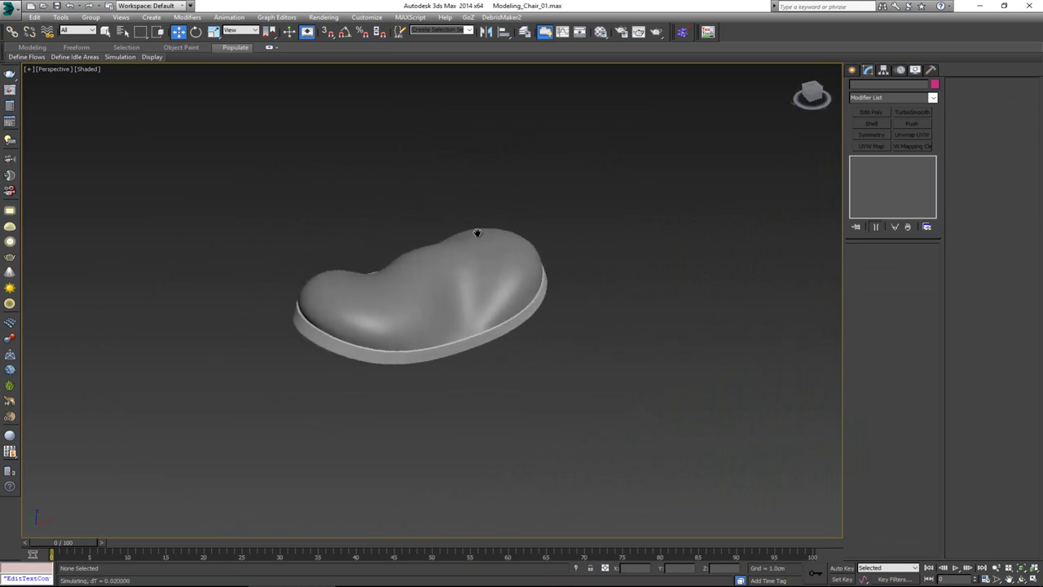
scroll(391, 291, "up", 6)
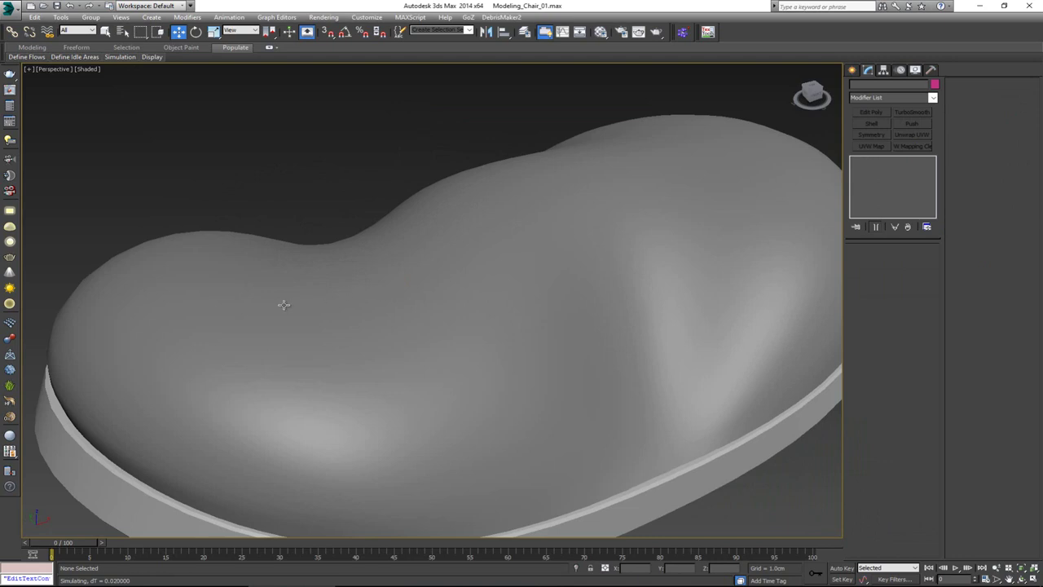
Reselect the cushion, check its shape from several sides, and stop the local simulation.
left_click(249, 304)
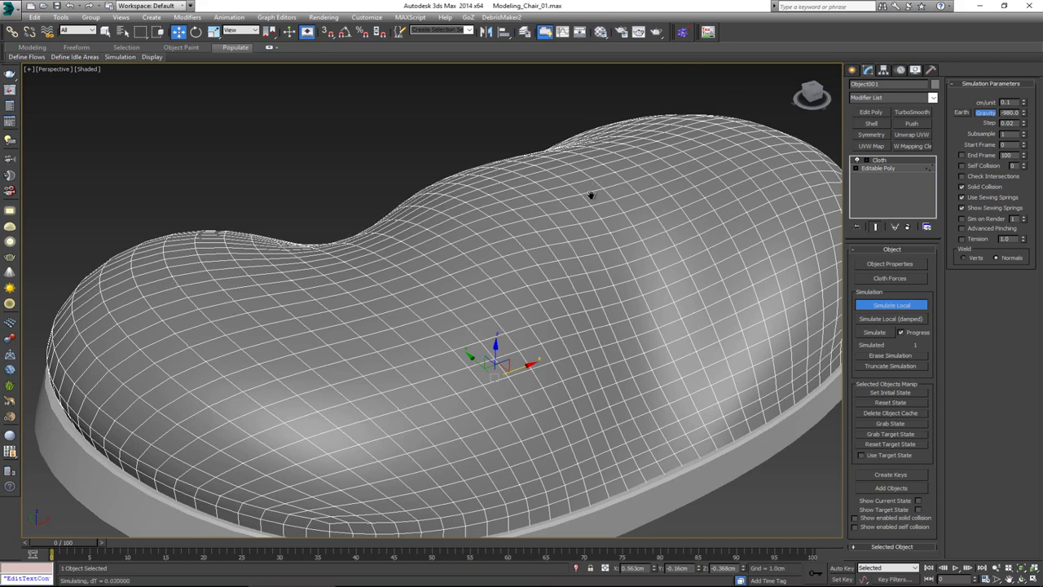
scroll(563, 202, "down", 3)
middle_click_drag(590, 195, 506, 195)
scroll(564, 195, "up", 3)
scroll(497, 208, "down", 3)
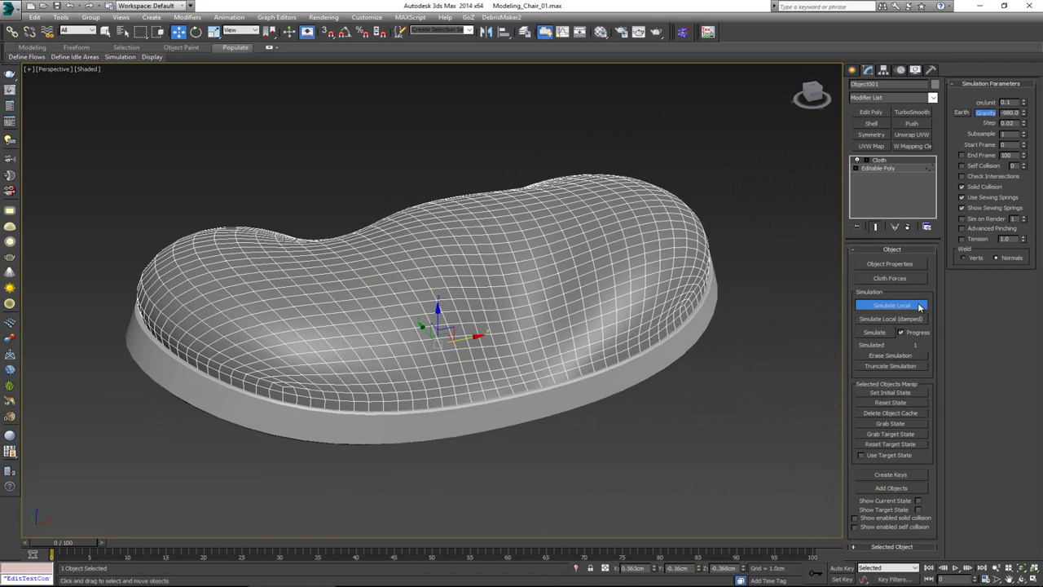
middle_click_drag(481, 266, 495, 292, "alt")
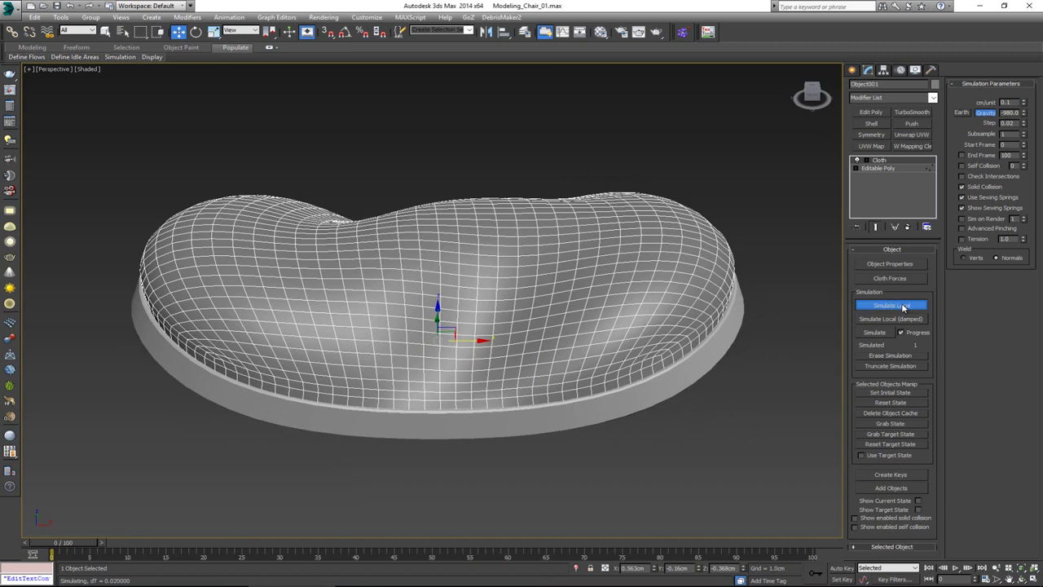
left_click(902, 306)
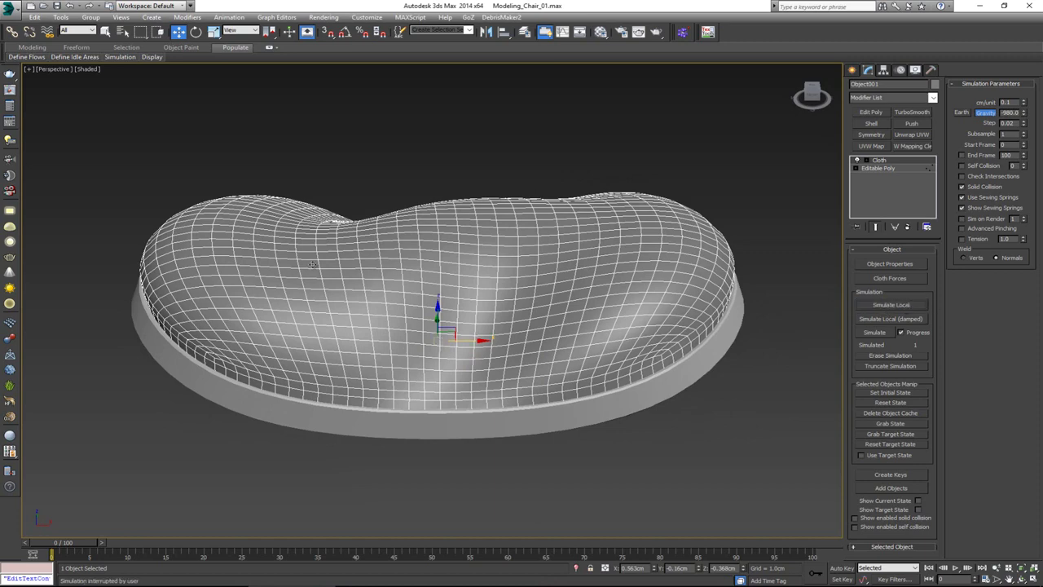
Isolate the cushion from the slab and clear the selection.
key("alt+q")
middle_click_drag(415, 277, 489, 252, "alt")
left_click(573, 218)
In the maximized Top view with its grid hidden, draw a small circle spline over one lobe of the cushion.
key("alt+w")
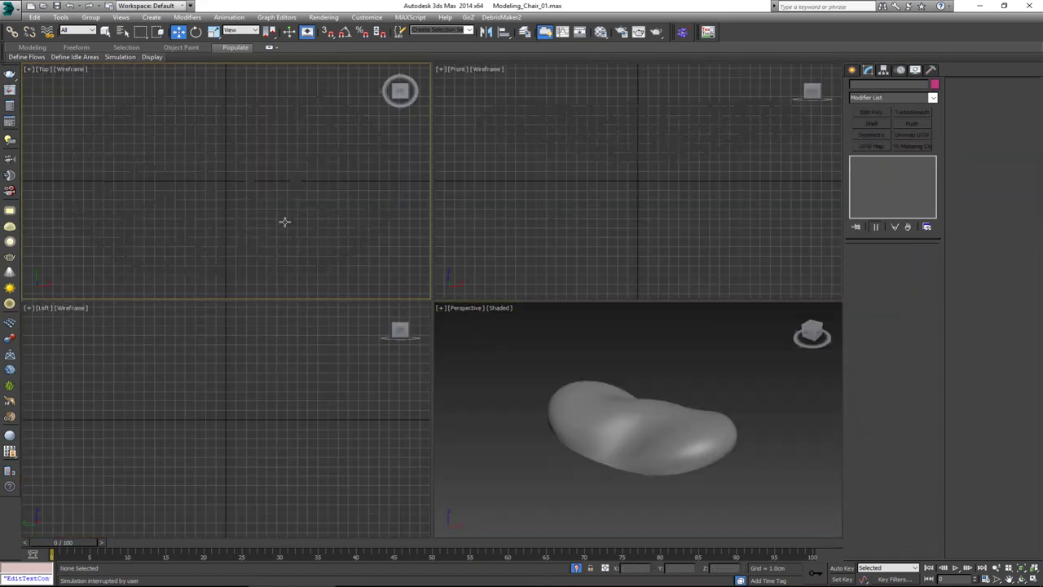
middle_click_drag(285, 221, 286, 230)
key("alt+w")
middle_click_drag(371, 268, 358, 268)
key("g")
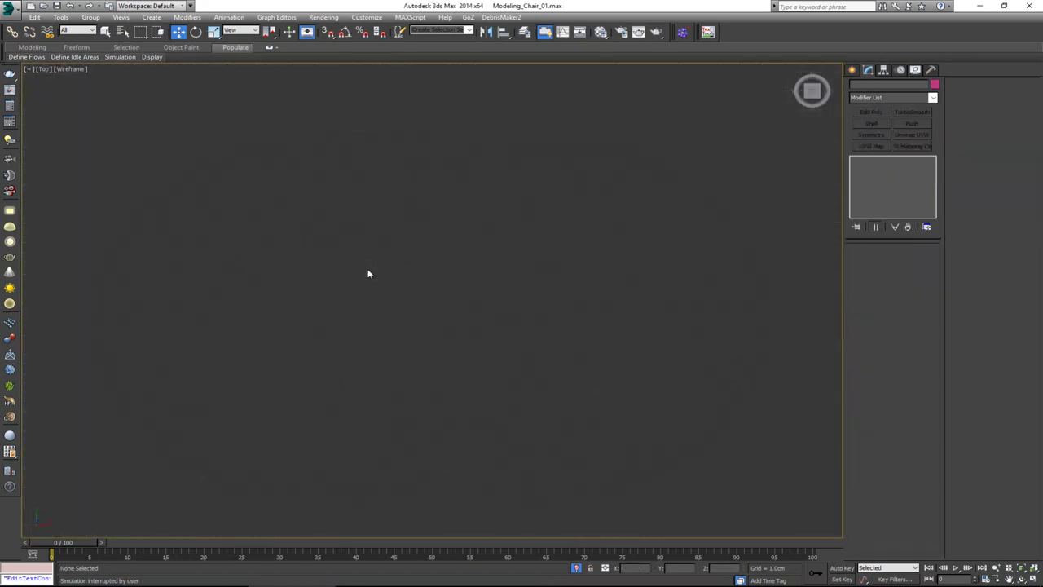
right_click(438, 240, "ctrl")
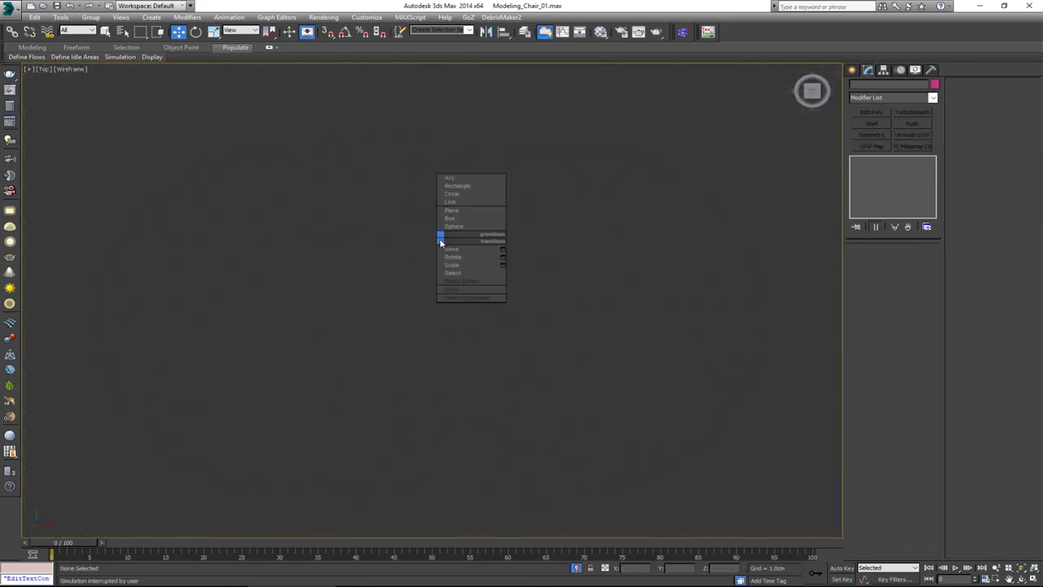
left_click(469, 193)
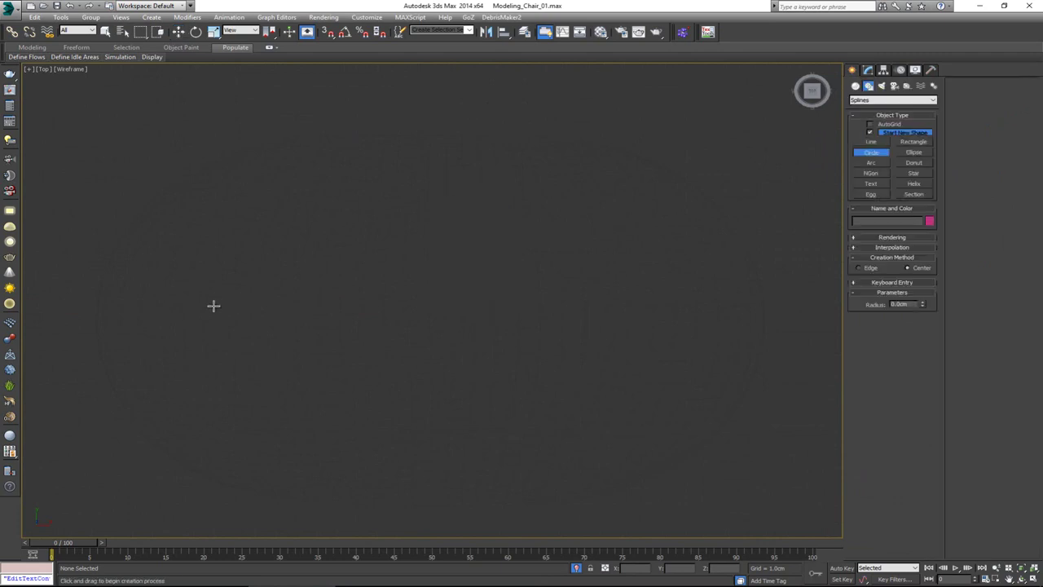
left_click_drag(207, 307, 211, 303)
key("w")
In the Perspective view, raise the circle vertically to the upper surface of the cushion's lobe and frame it closely.
key("alt+w")
right_click(574, 398)
key("alt+w")
middle_click_drag(326, 351, 408, 307, "alt")
left_click_drag(334, 287, 332, 202)
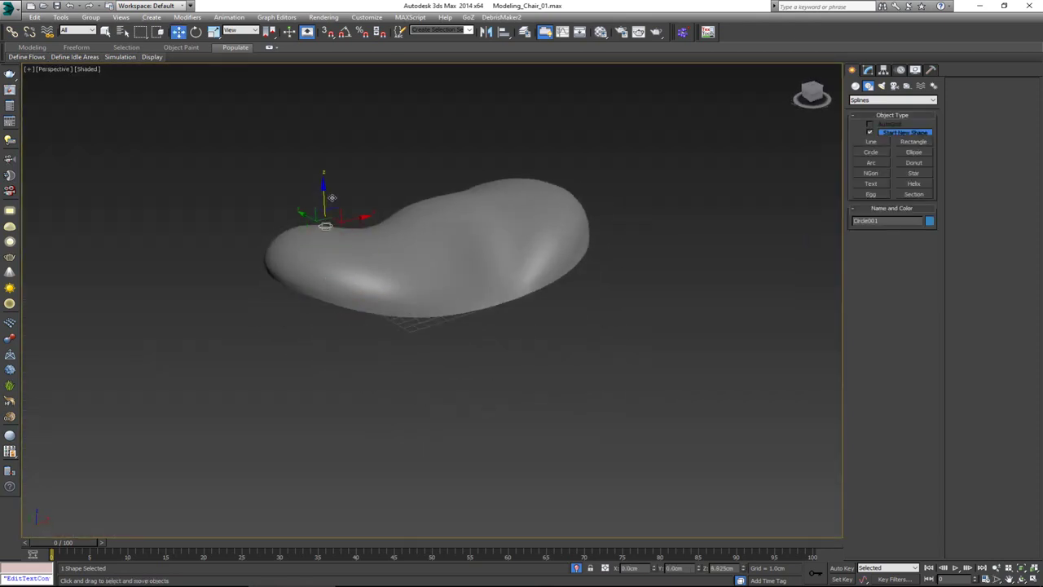
key("z")
scroll(404, 290, "down", 5)
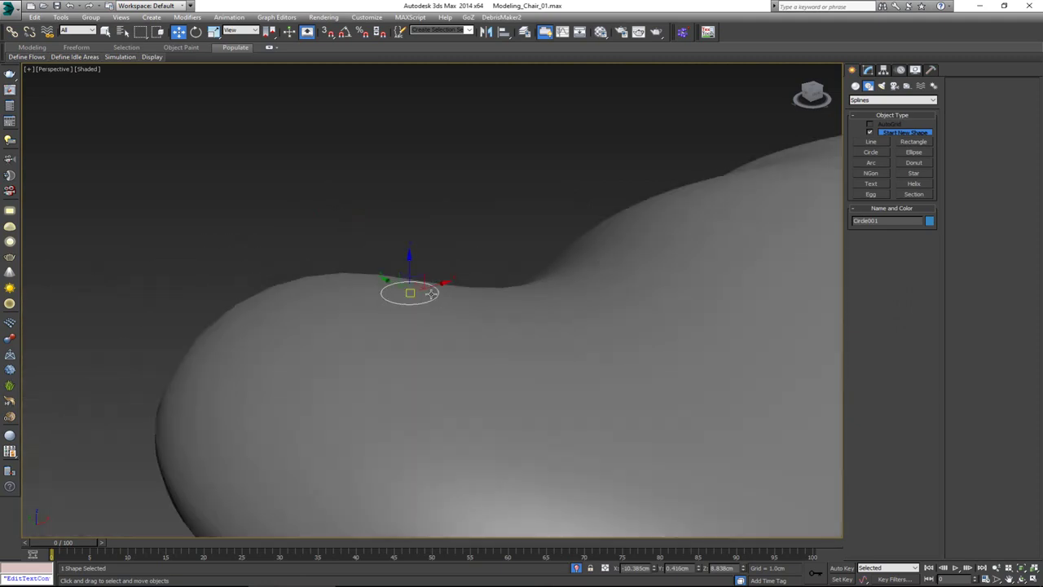
Copy the circle along the X axis twice, placing one copy over the middle and one over the far lobe of the cushion.
middle_click_drag(404, 290, 376, 310, "alt")
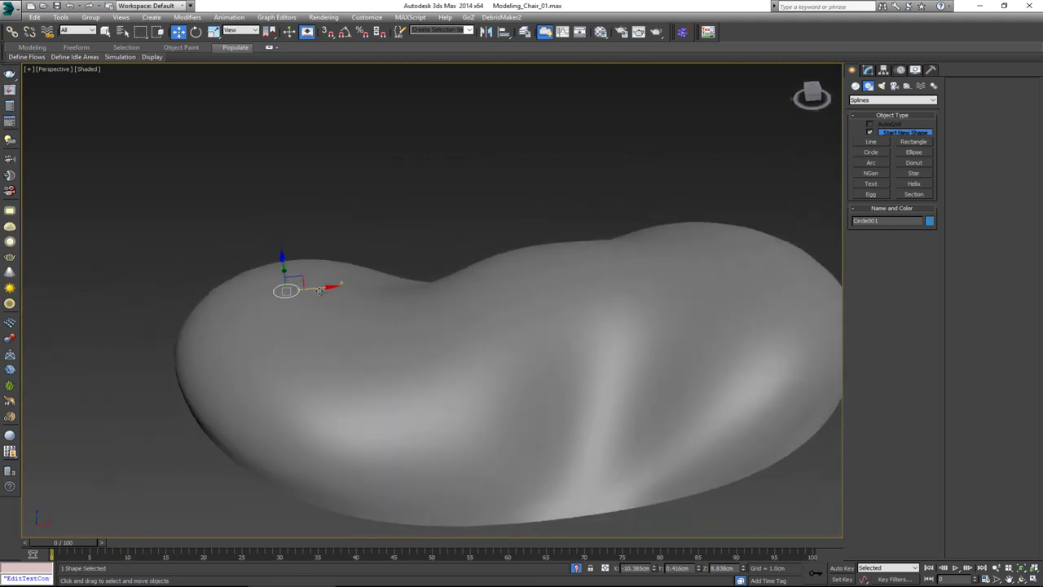
left_click_drag(335, 287, 778, 249, "shift")
left_click(522, 339)
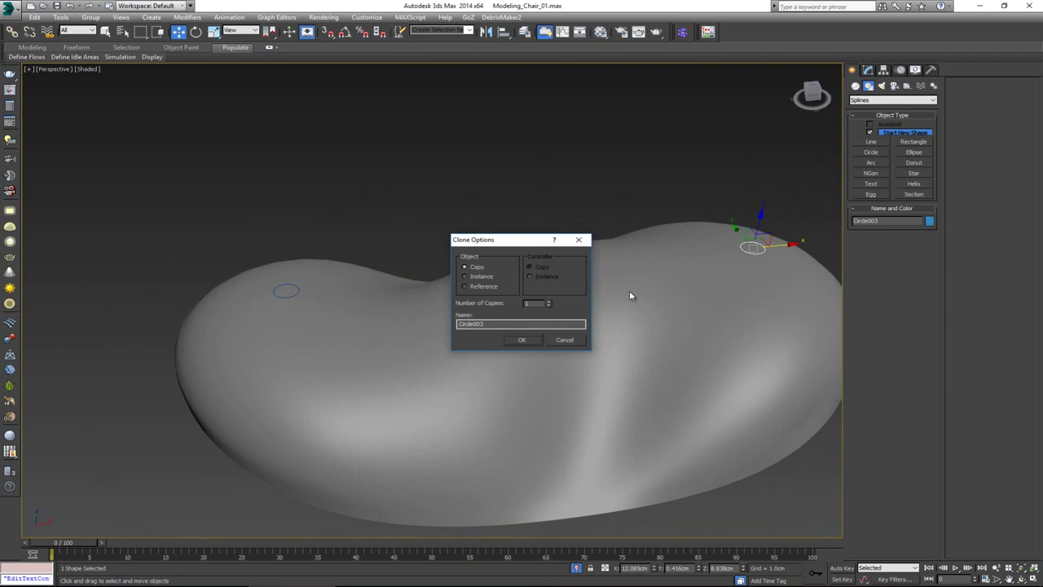
left_click(522, 340)
In the cushion's Cloth modifier at Group level, make a group from the nine vertices around the first circle in the Top view.
left_click(534, 363)
scroll(510, 359, "up", 2)
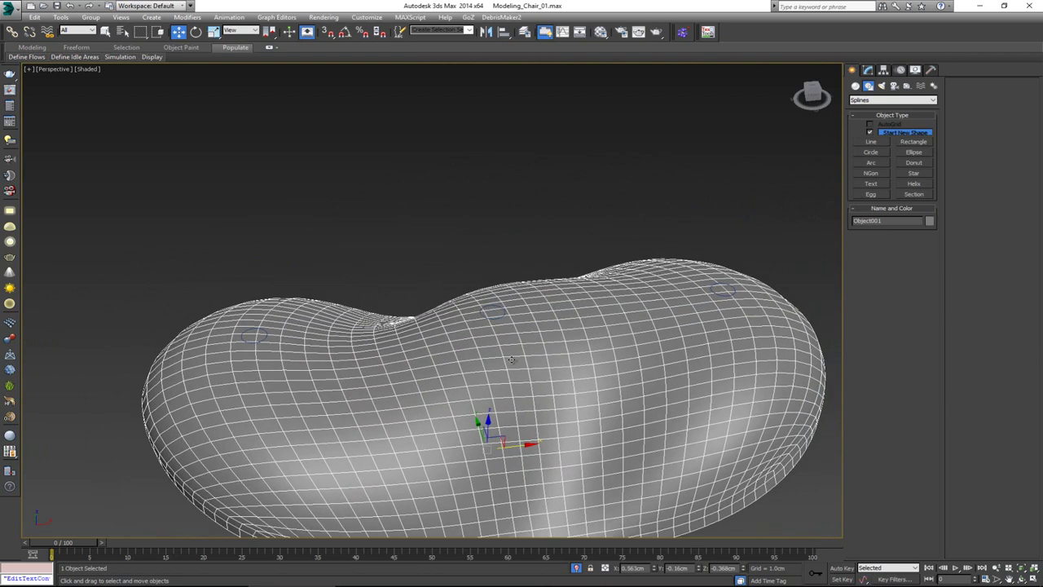
key("alt+w")
middle_click_drag(142, 214, 182, 221)
key("alt+w")
scroll(268, 281, "up", 2)
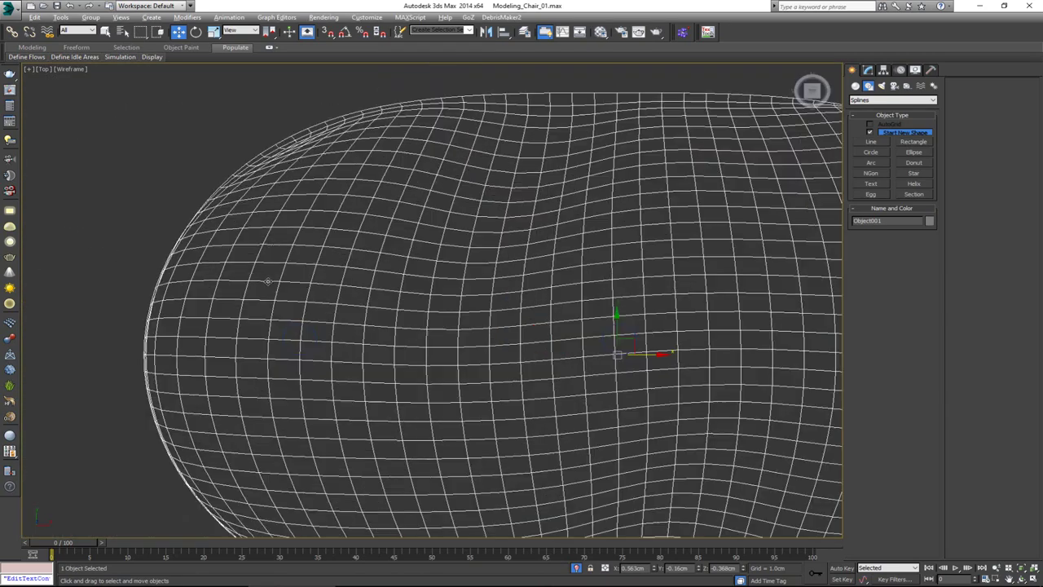
left_click(867, 70)
left_click(887, 161)
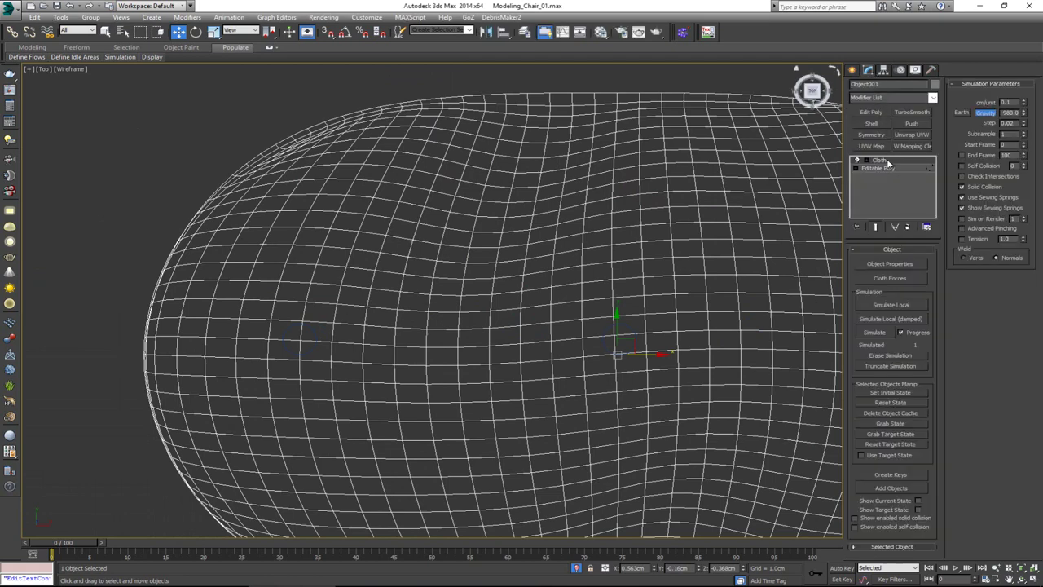
key("1")
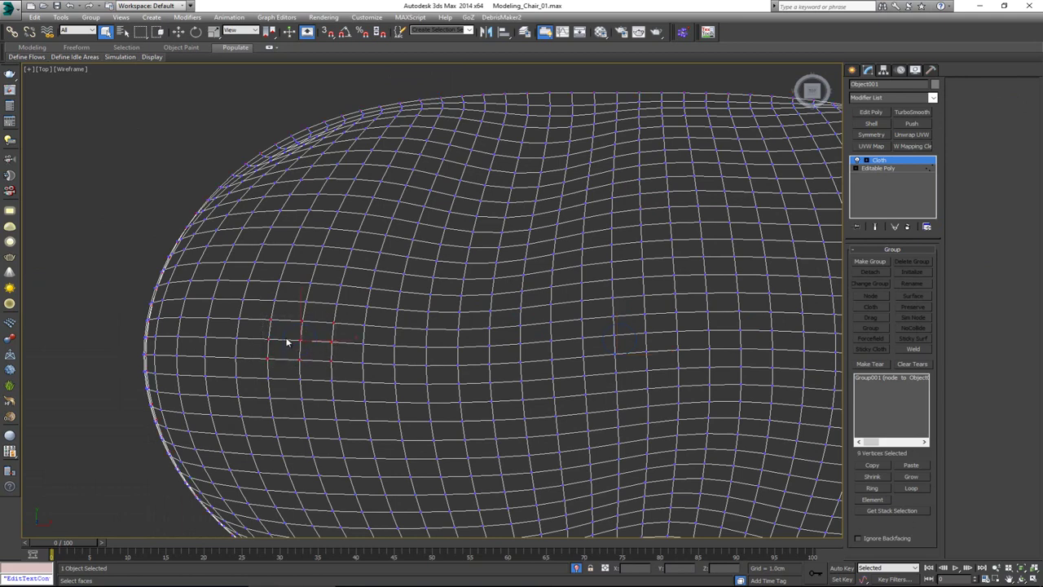
left_click(870, 262)
left_click(479, 316)
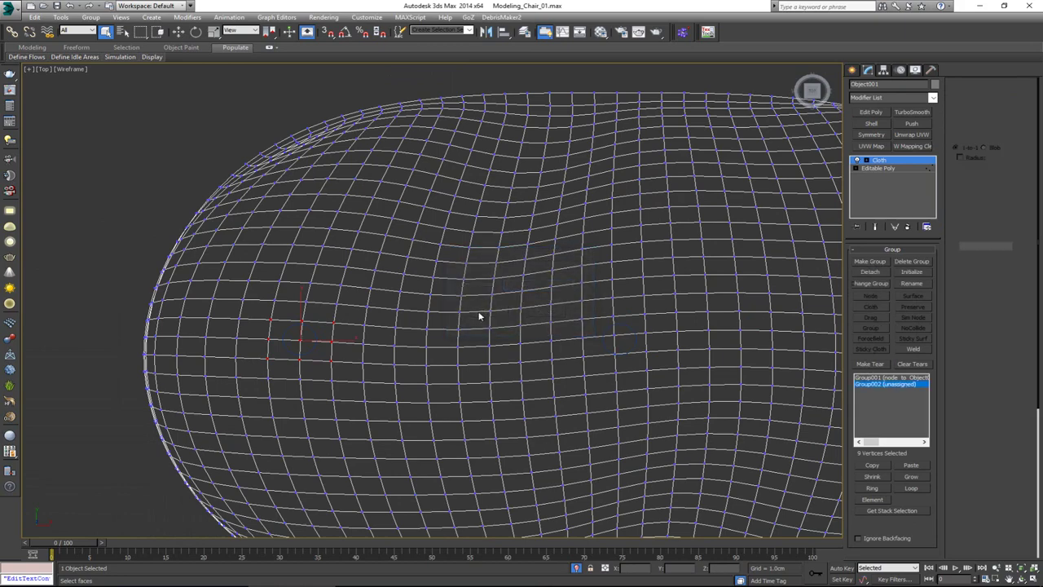
Constrain the new vertex group to the first circle with the Node constraint in the Perspective view.
key("alt+w")
middle_click_drag(542, 404, 572, 403)
key("alt+w")
middle_click_drag(488, 401, 372, 355, "alt")
scroll(289, 330, "up", 5)
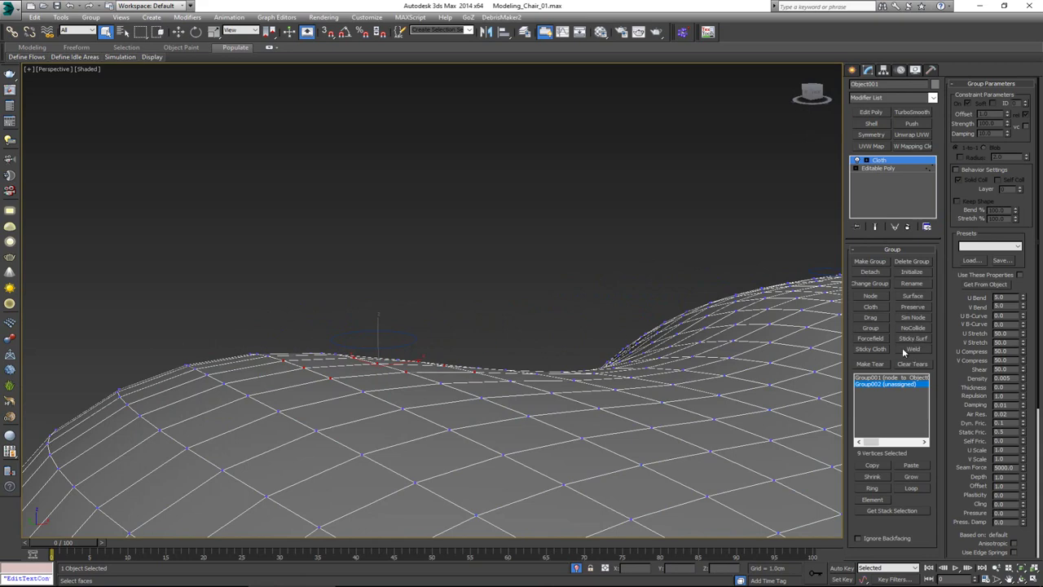
left_click(875, 297)
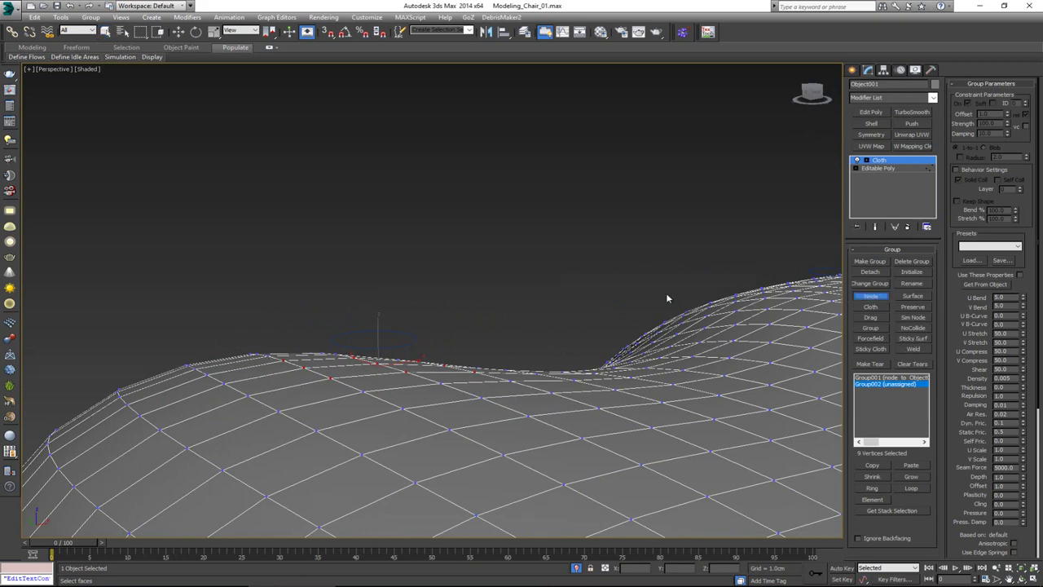
left_click(408, 333)
Make a group from the nine vertices beneath the middle circle and constrain it to that circle as a Node.
middle_click_drag(589, 305, 323, 330, "alt")
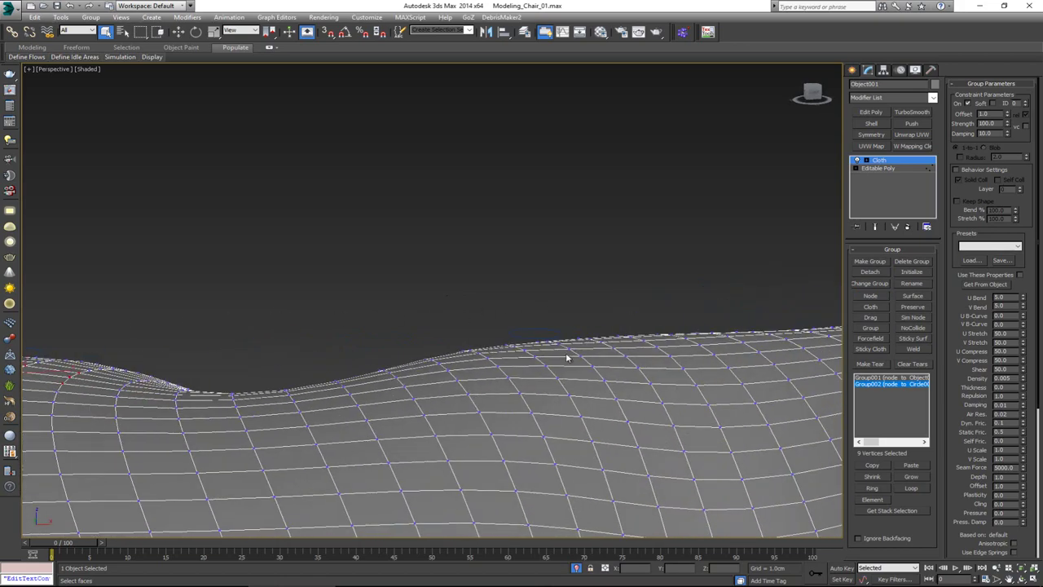
key("alt+w")
scroll(223, 226, "up", 5)
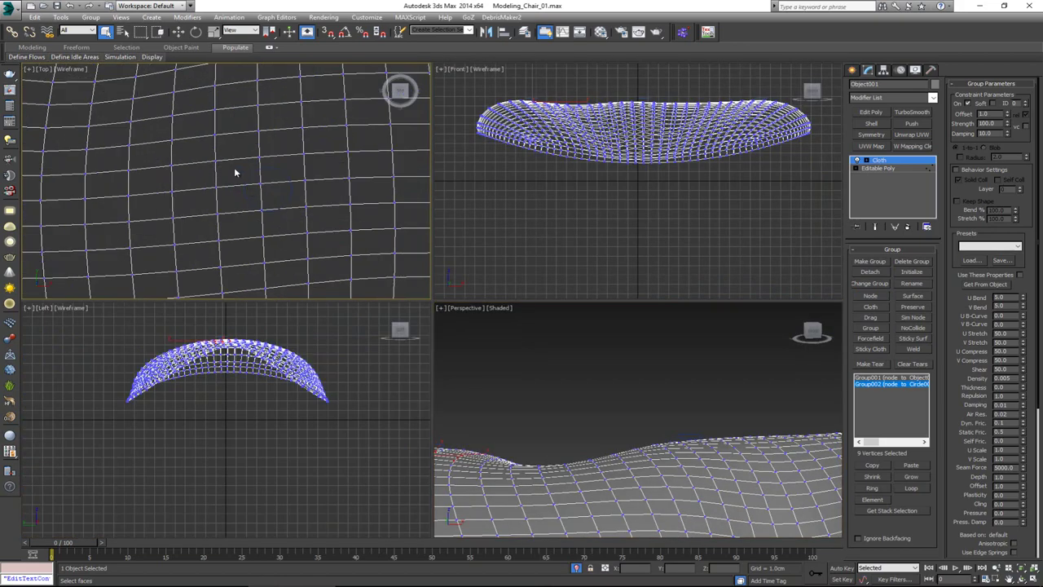
left_click_drag(322, 220, 323, 220)
middle_click_drag(749, 383, 716, 394)
key("alt+w")
middle_click_drag(485, 356, 497, 359, "alt")
middle_click_drag(438, 330, 413, 311, "alt")
left_click(869, 261)
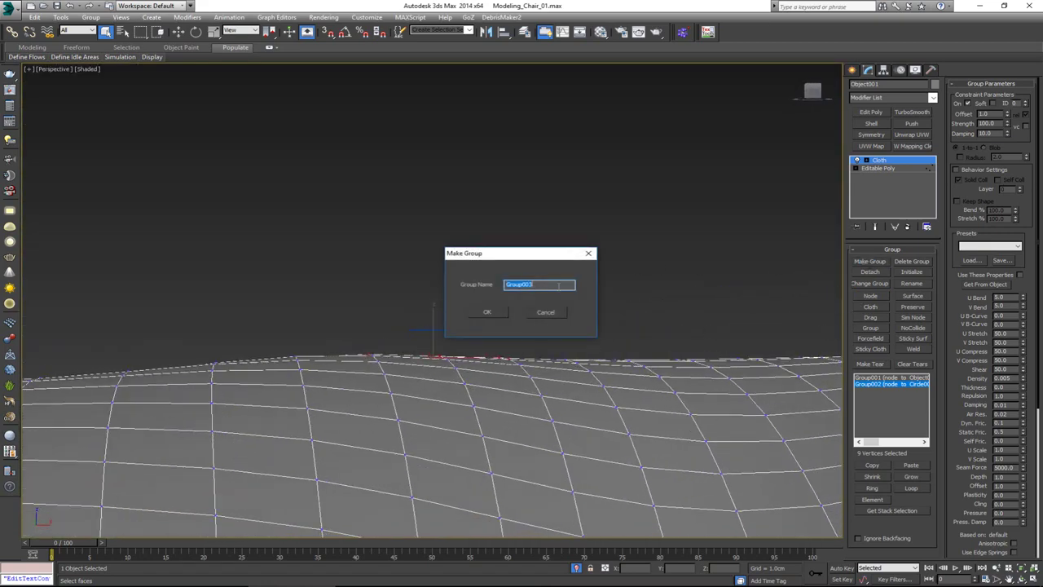
left_click(489, 312)
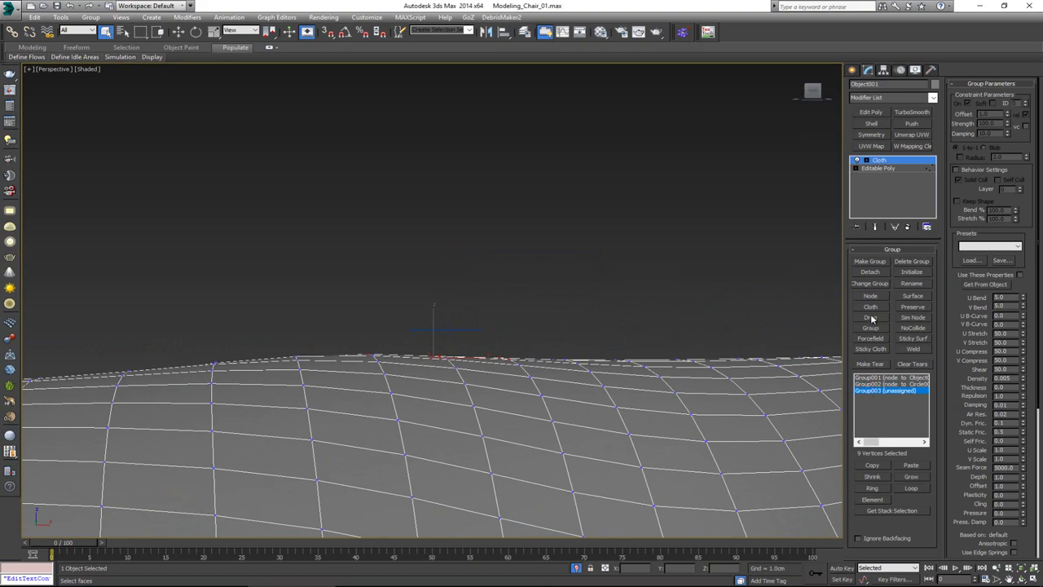
left_click(475, 328)
Make a group from the nine vertices around the far lobe's circle and constrain it to that circle as a Node.
middle_click_drag(475, 328, 503, 354, "alt")
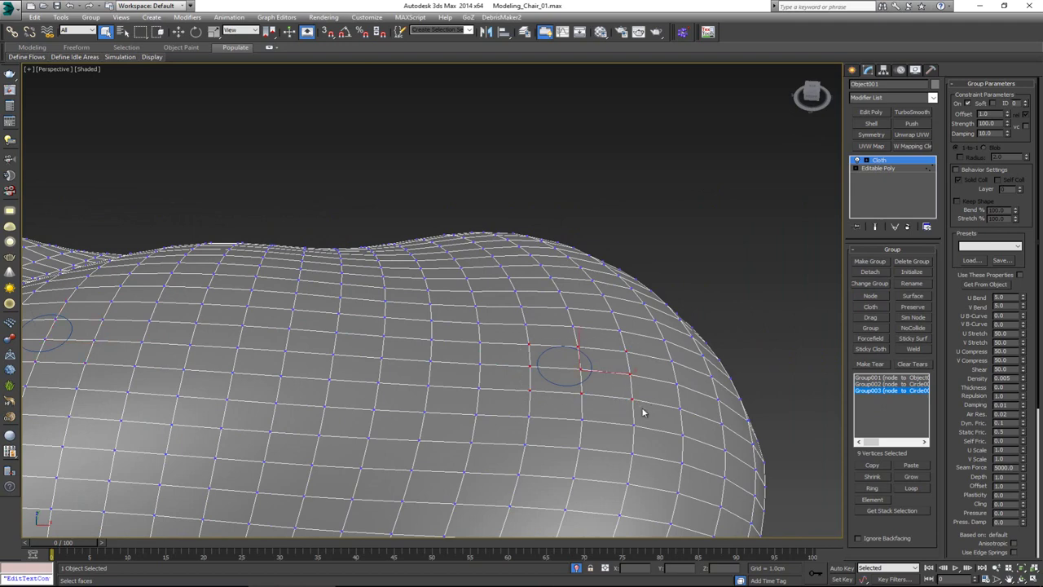
middle_click_drag(642, 412, 514, 340, "alt")
left_click(870, 261)
left_click(492, 311)
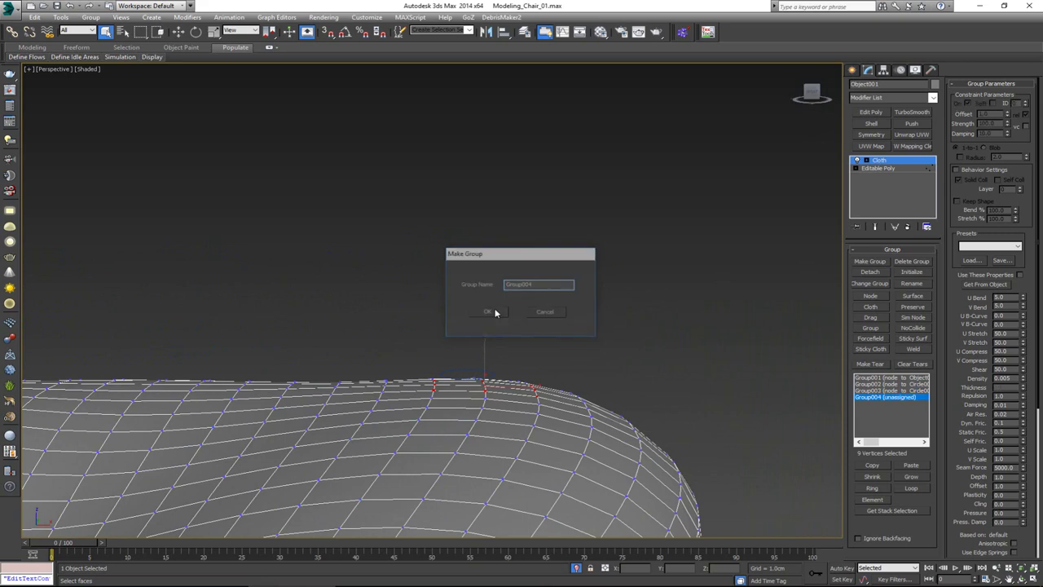
left_click(483, 369)
Leave the Cloth modifier's Group level and start the local simulation of the cushion.
middle_click_drag(408, 334, 615, 361, "alt")
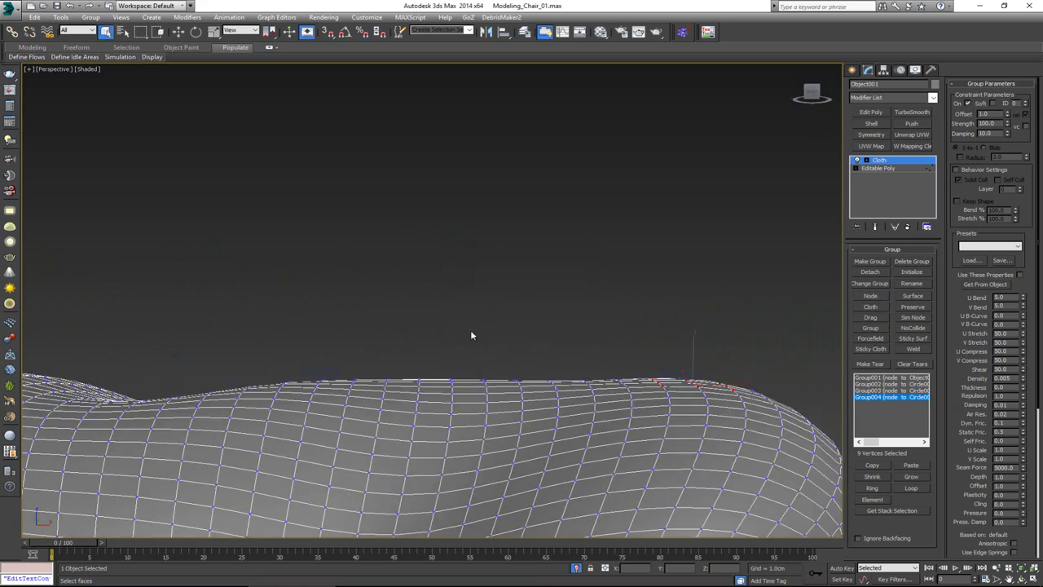
middle_click_drag(470, 331, 512, 350, "alt")
key("1")
middle_click_drag(448, 333, 521, 298)
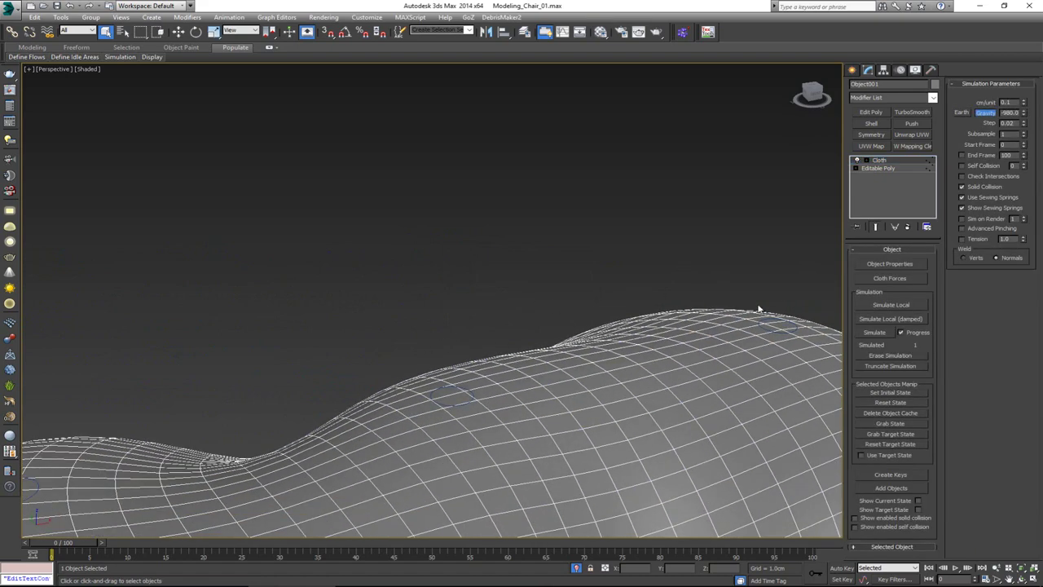
left_click(405, 272)
Lower the middle circle to about Z 7.2 cm so that it pulls a dent into the simulating cushion.
left_click(451, 397)
middle_click_drag(453, 396, 505, 330, "alt")
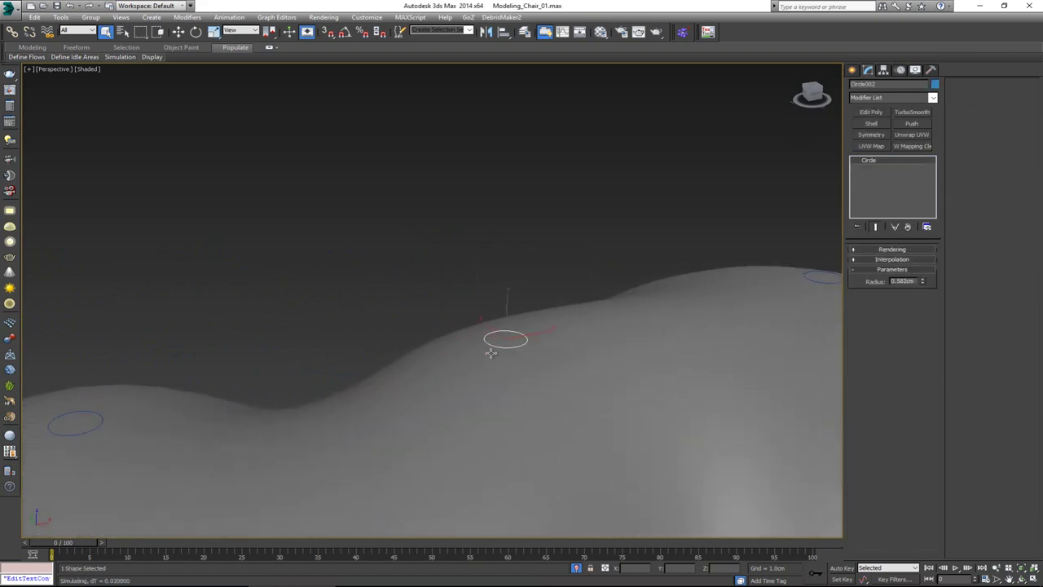
key("w")
left_click_drag(507, 318, 505, 361)
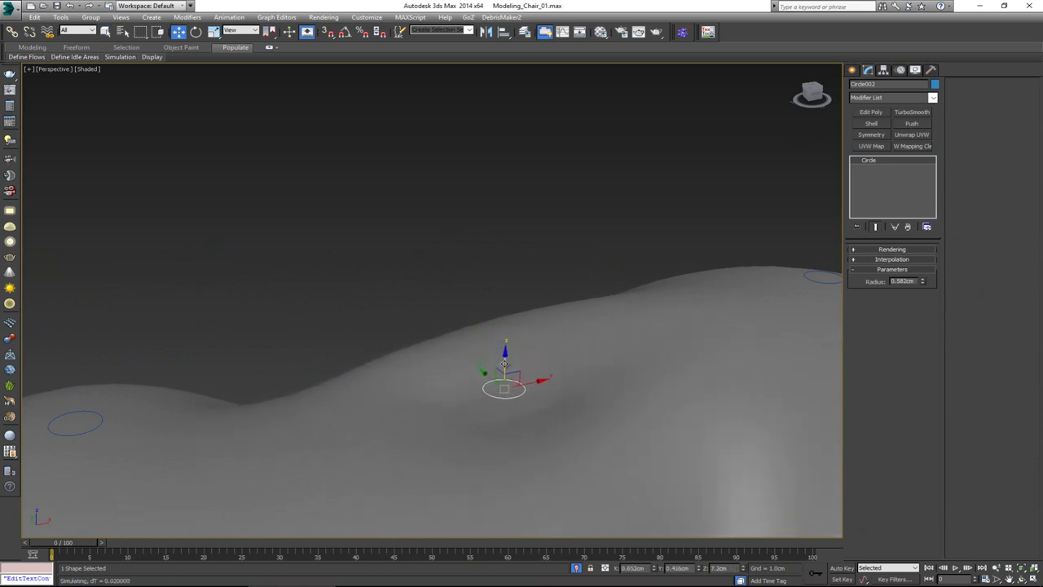
Shift the first circle horizontally toward the center, and move the middle circle to about X 1.0 cm, Y 0.9 cm.
scroll(504, 361, "down", 6)
middle_click_drag(505, 362, 566, 359, "alt")
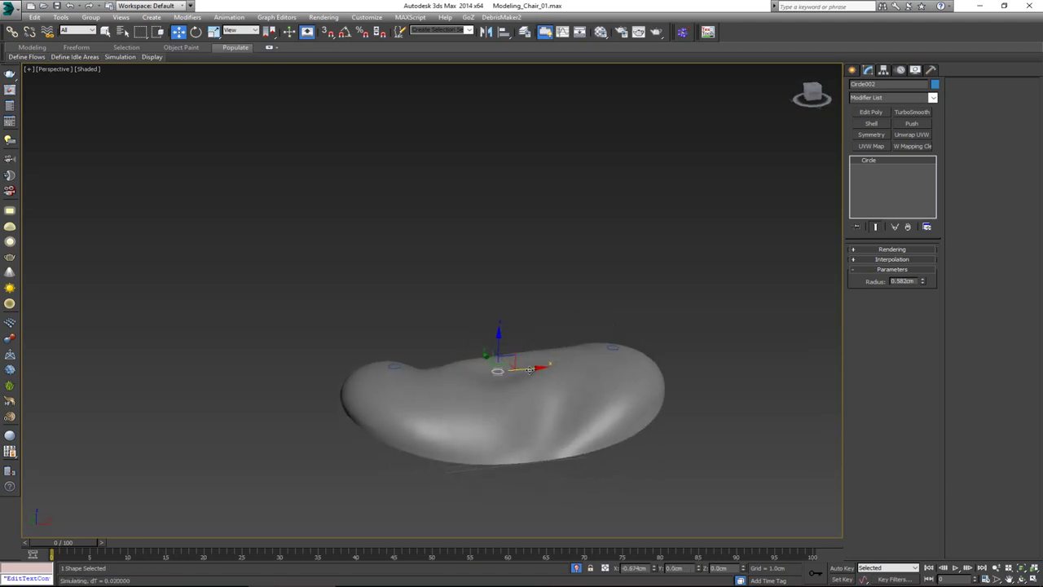
left_click(399, 366)
left_click_drag(407, 361, 422, 360)
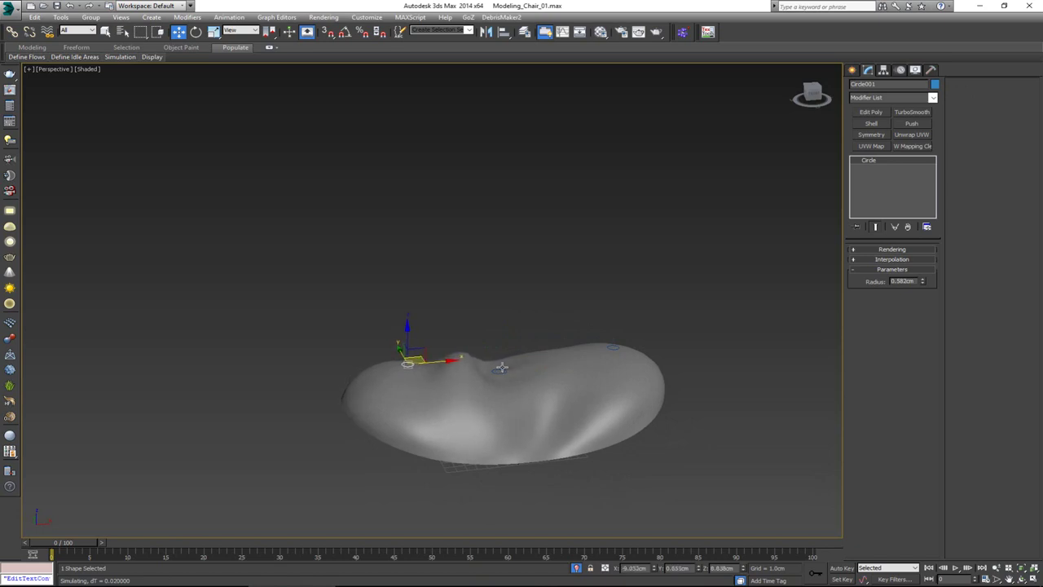
left_click(501, 367)
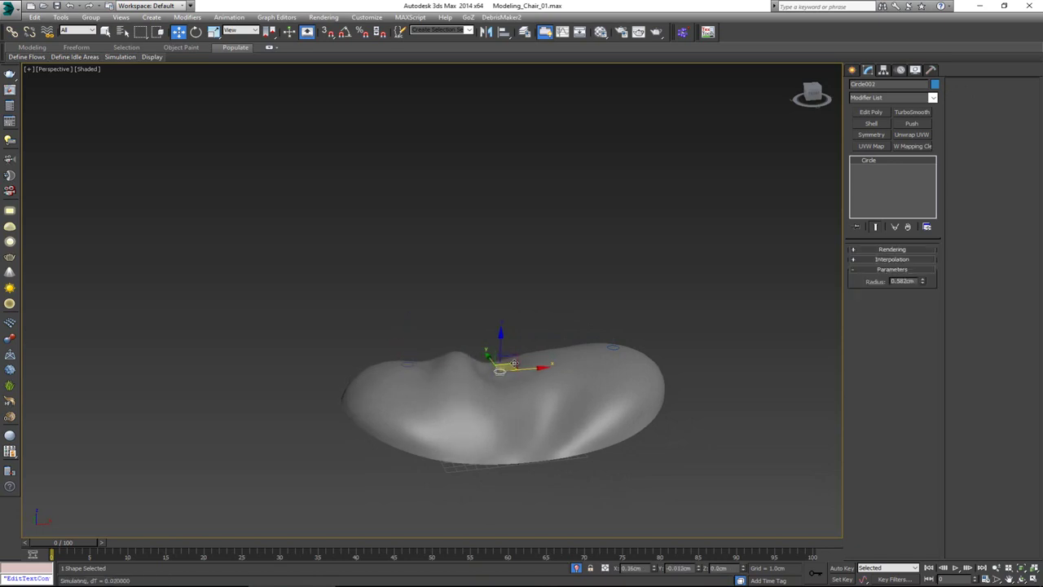
left_click_drag(514, 363, 519, 361)
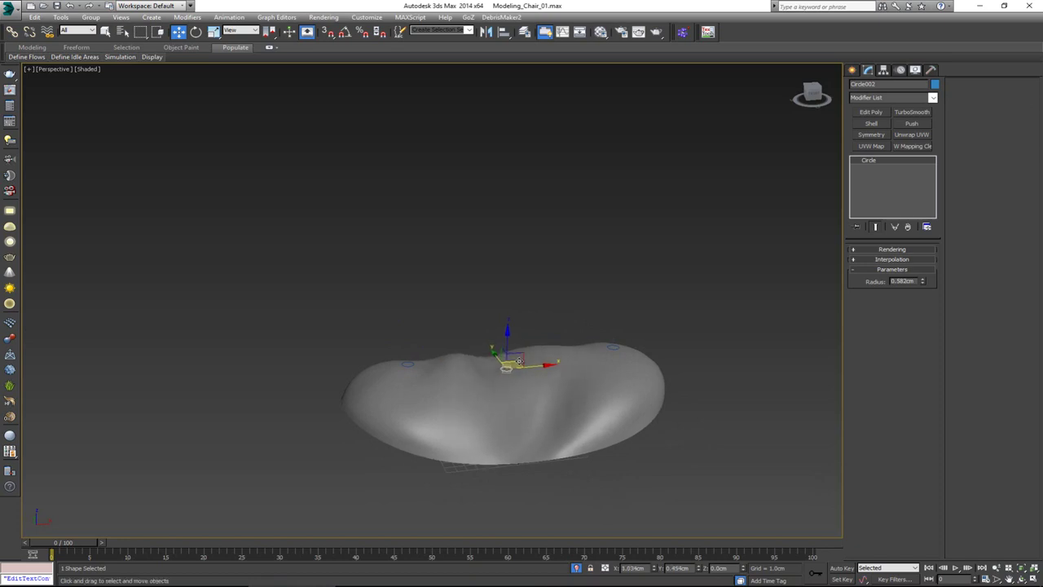
Lower the far lobe's circle to about Z 8.2 cm and shift it slightly inward along the X axis.
middle_click_drag(515, 361, 602, 370, "alt")
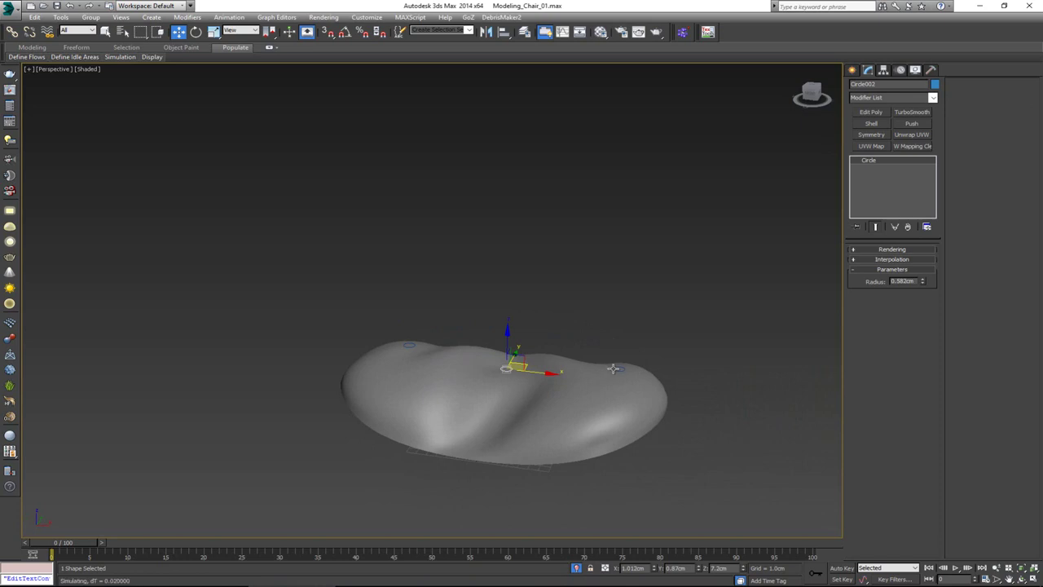
left_click(615, 368)
left_click_drag(619, 368, 637, 376, "shift")
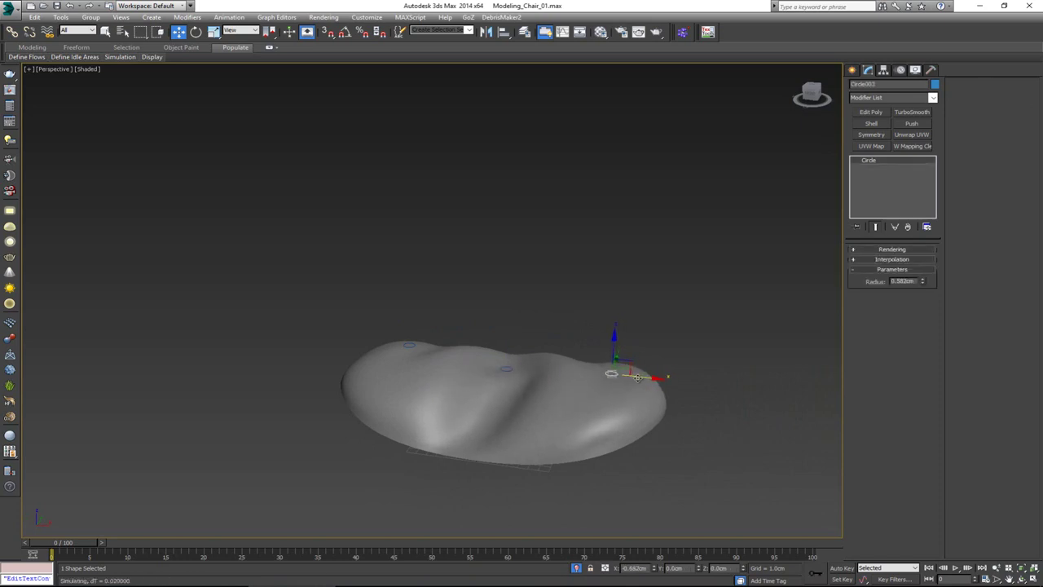
Raise the middle circle to about Z 8.7 cm and shift it horizontally to about X 0.1 cm, Y -0.7 cm.
middle_click_drag(593, 381, 614, 412, "alt")
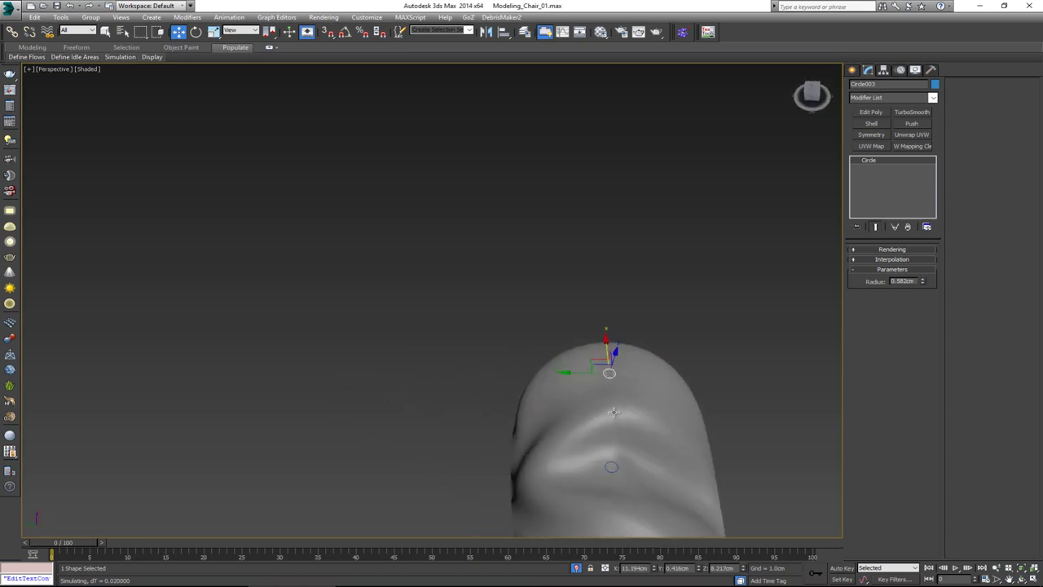
left_click(613, 465)
left_click(613, 466)
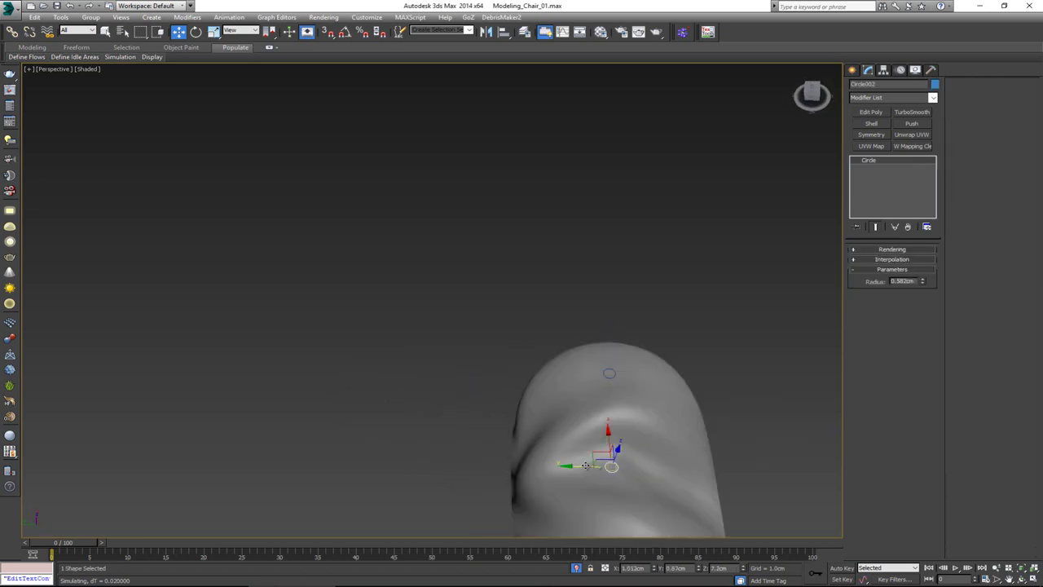
left_click_drag(585, 466, 599, 464)
middle_click_drag(597, 465, 497, 403, "alt")
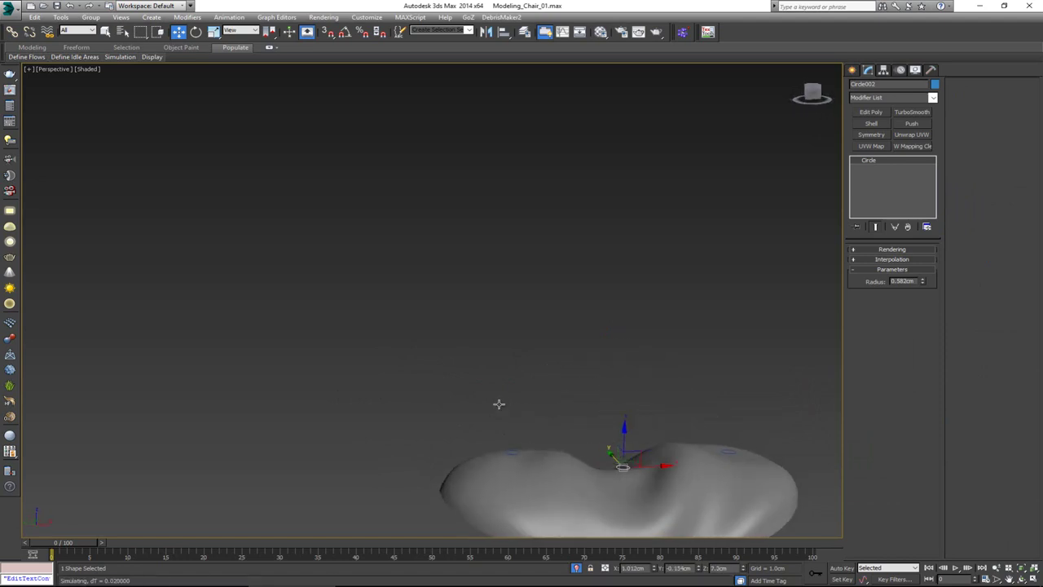
left_click_drag(623, 444, 623, 434)
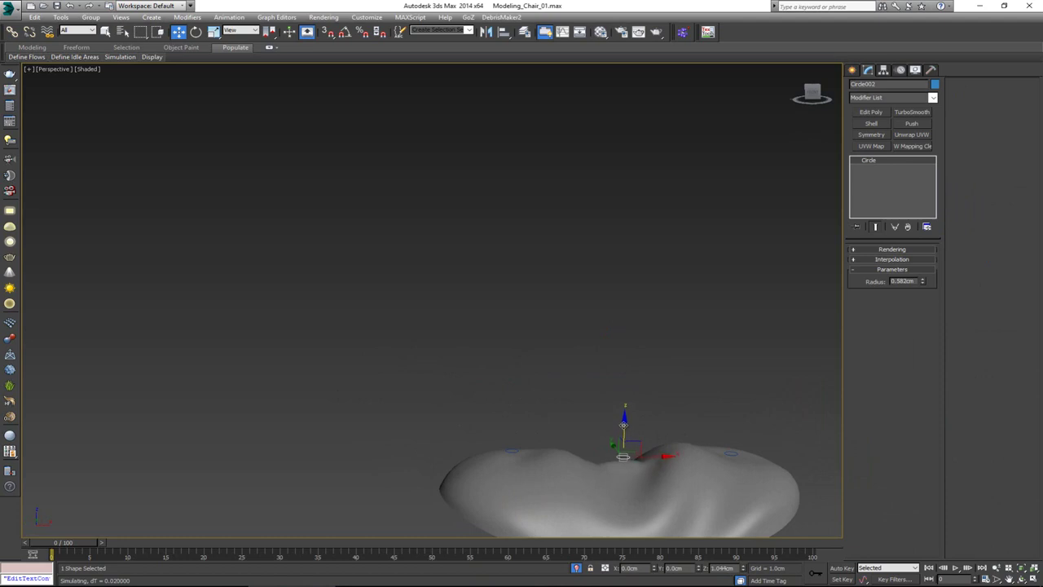
middle_click_drag(624, 422, 626, 453, "alt")
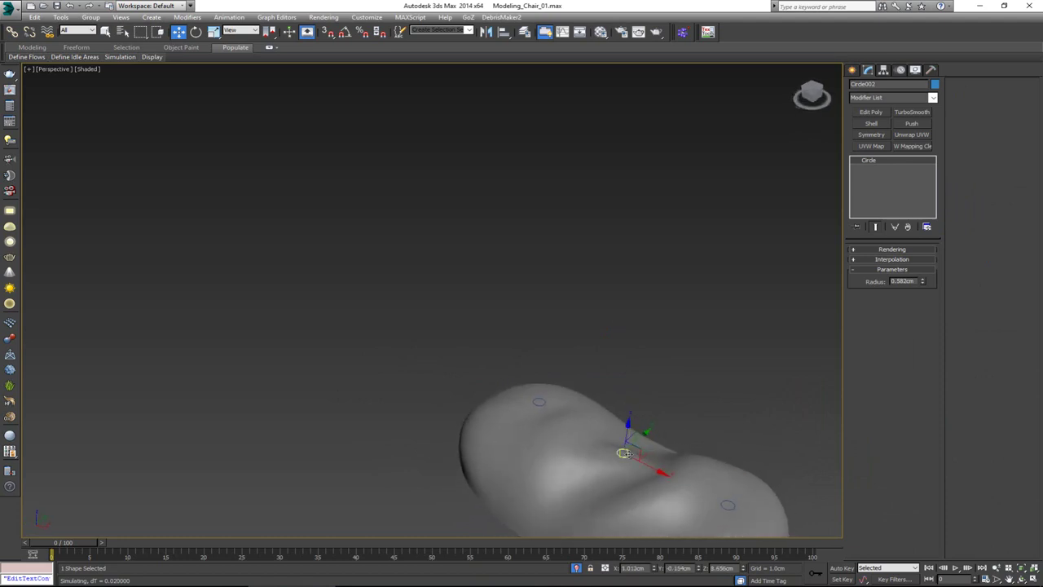
left_click_drag(643, 451, 632, 451)
middle_click_drag(624, 452, 529, 451, "alt")
Select the circle on the first lobe and shift it slightly in the horizontal plane to reshape that lobe.
left_click(511, 450)
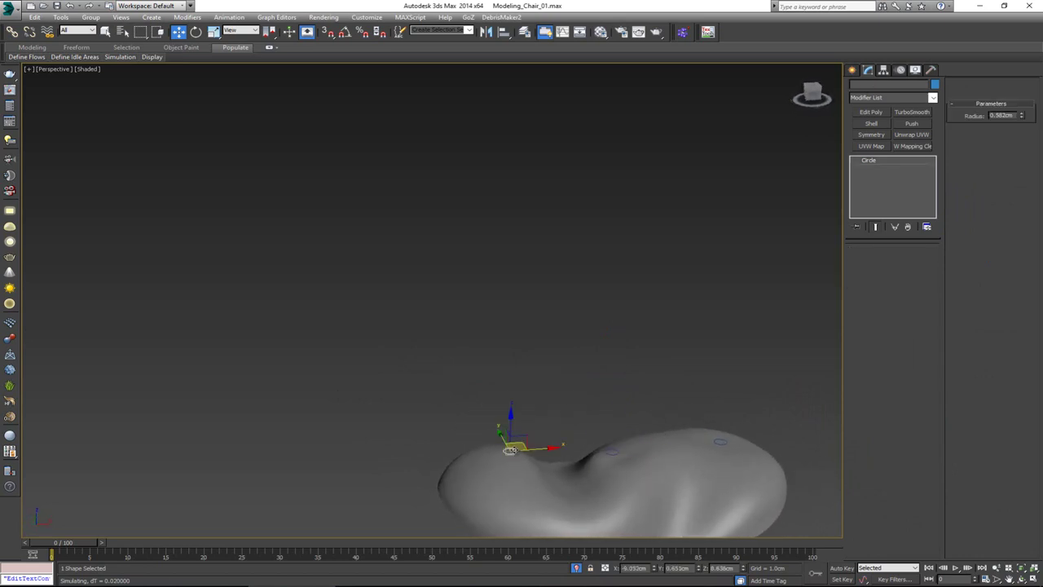
left_click(534, 444)
left_click(517, 446)
mouse_move(534, 445)
left_mouse_down()
mouse_move(517, 445)
mouse_move(536, 443)
left_mouse_up()
Move the middle circle back along the Y axis to about 0.8 cm and fine-tune its horizontal position.
left_click(609, 452)
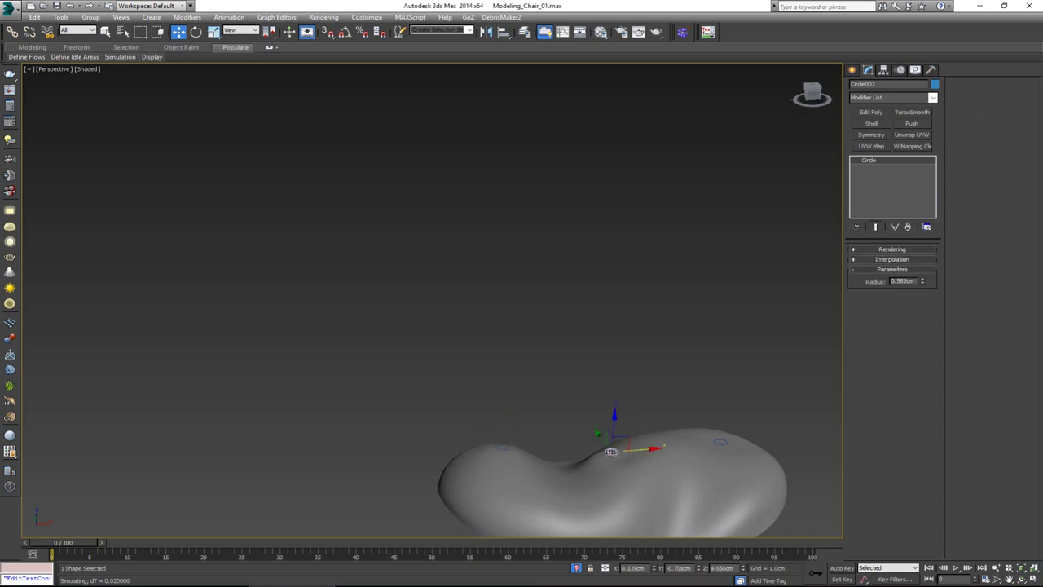
left_click_drag(599, 437, 592, 430)
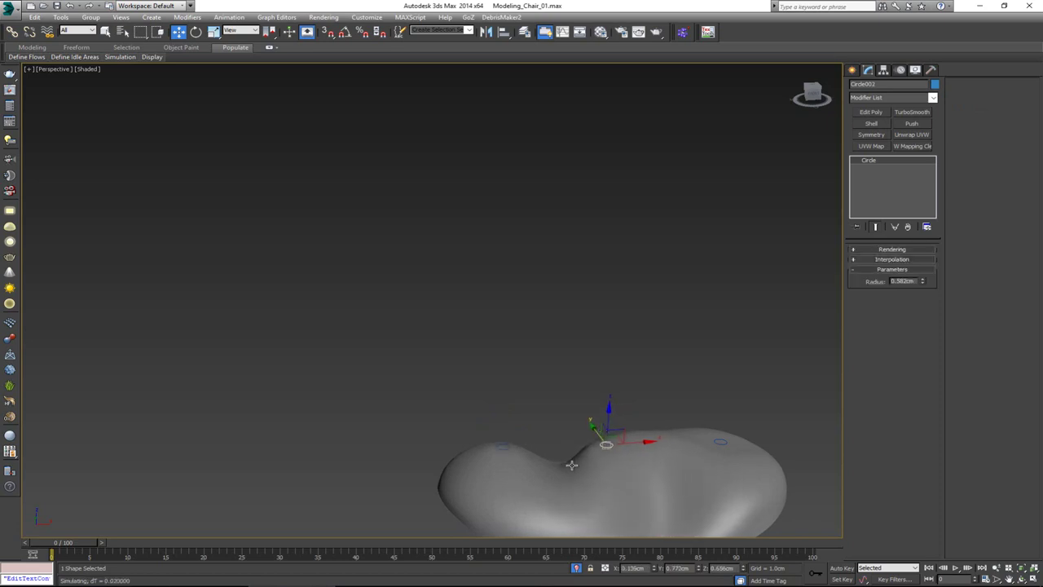
middle_click_drag(573, 469, 607, 446, "alt")
left_click_drag(607, 444, 602, 441)
End the isolation to bring back the slab, nudge the middle circle to about X 0.5 cm, Y 0.4 cm, and select the cushion.
right_click(601, 425)
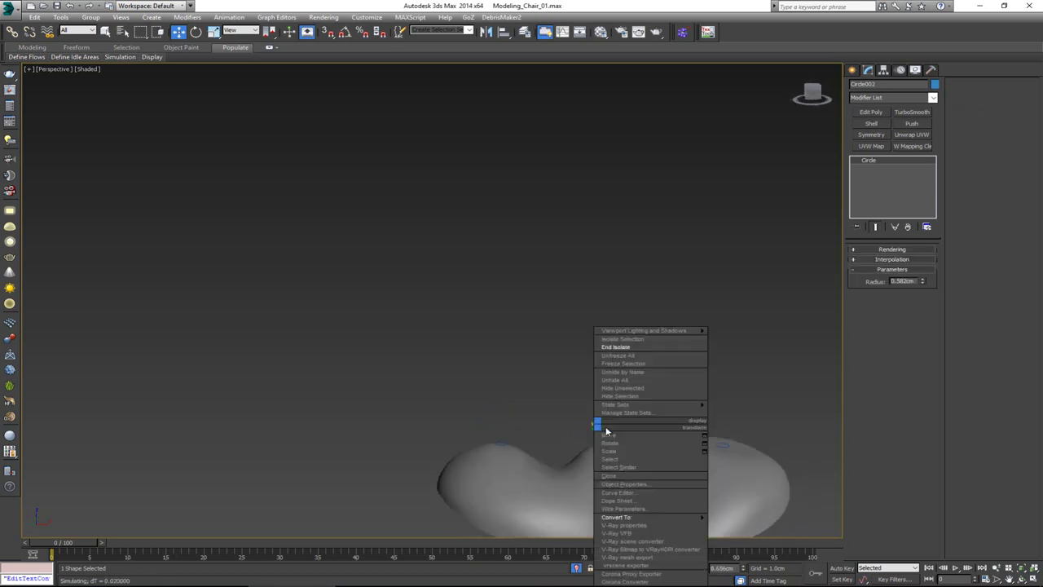
left_click(638, 348)
key("z")
middle_click_drag(451, 340, 473, 327, "alt")
mouse_move(476, 324)
left_mouse_down()
mouse_move(459, 335)
mouse_move(492, 322)
left_mouse_up()
scroll(453, 412, "down", 3)
middle_click_drag(454, 412, 382, 348, "alt")
left_click(459, 408)
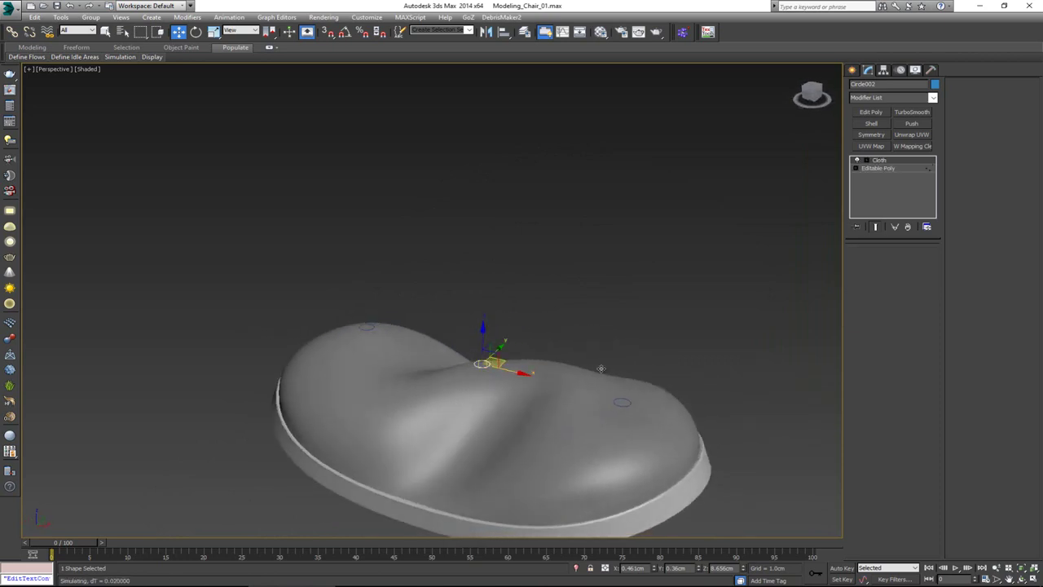
Stop the cushion's Cloth simulation and clear the selection.
left_click(912, 308)
left_click(549, 282)
middle_click_drag(548, 282, 379, 375, "alt")
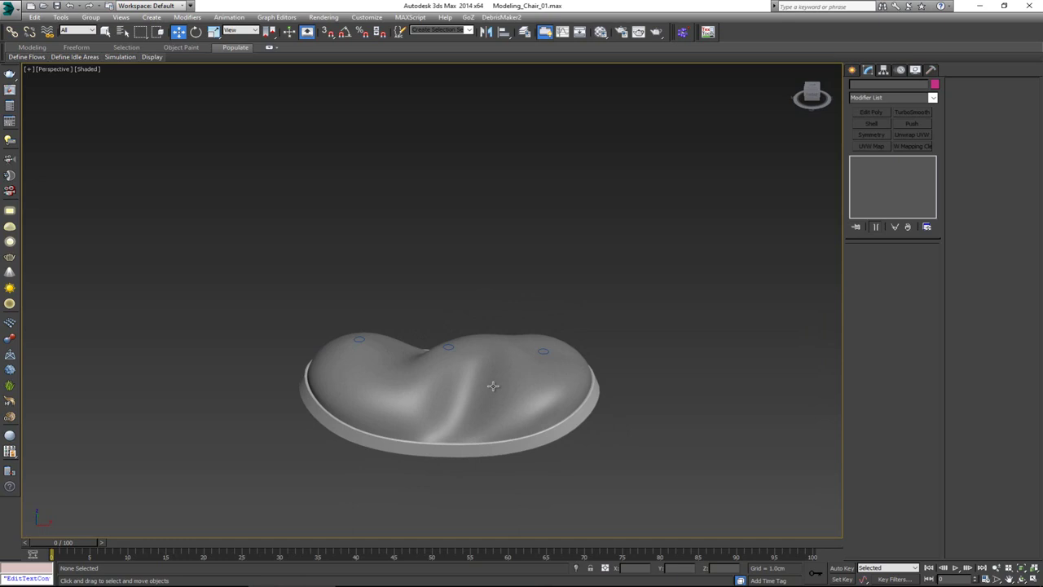
middle_click_drag(493, 386, 433, 365, "alt")
Select the slab under the cushion and clone it above and behind the seat, at about Y 17.8 cm.
left_click(507, 416)
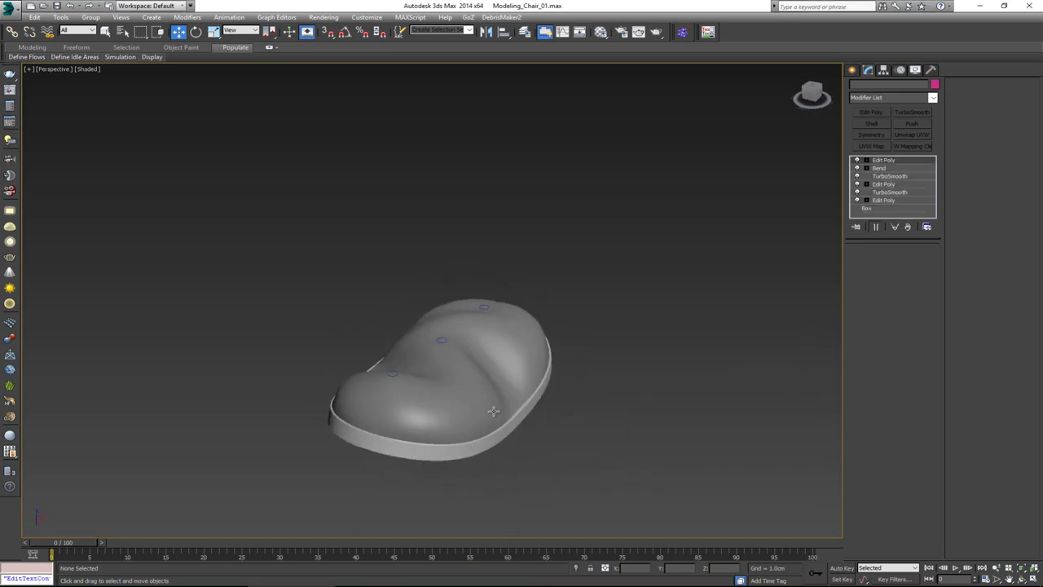
scroll(408, 305, "up", 3)
scroll(482, 376, "down", 2)
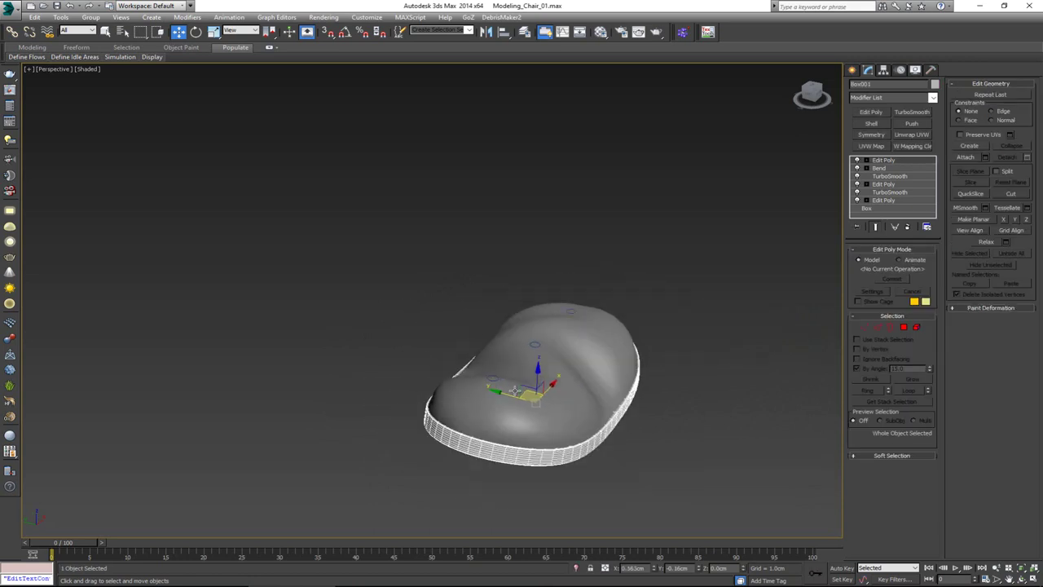
middle_click_drag(520, 401, 593, 432, "alt")
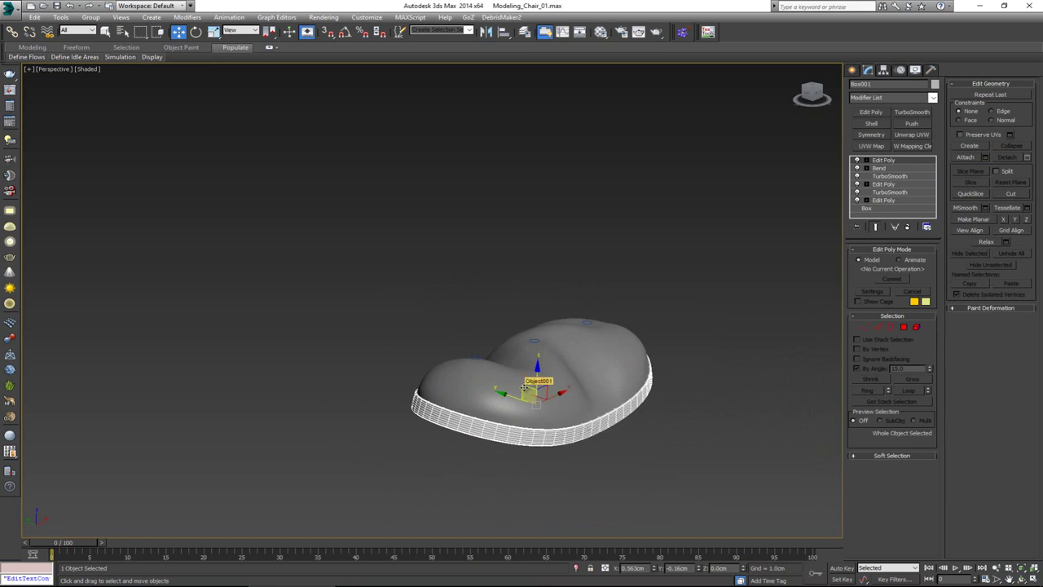
mouse_move(526, 390)
left_mouse_down("shift")
mouse_move(465, 330)
mouse_move(416, 312)
left_mouse_up("shift")
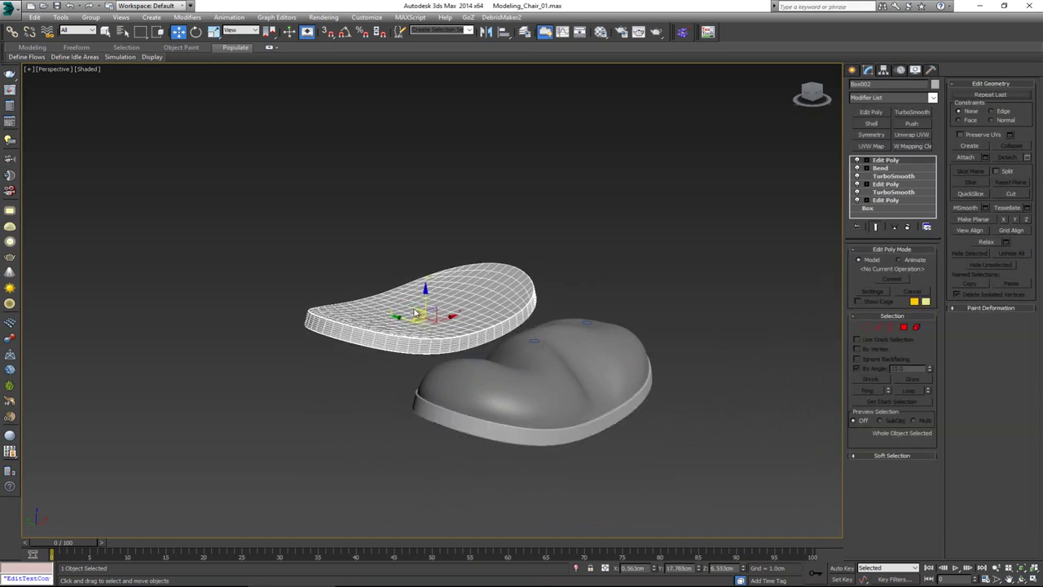
left_click(529, 342)
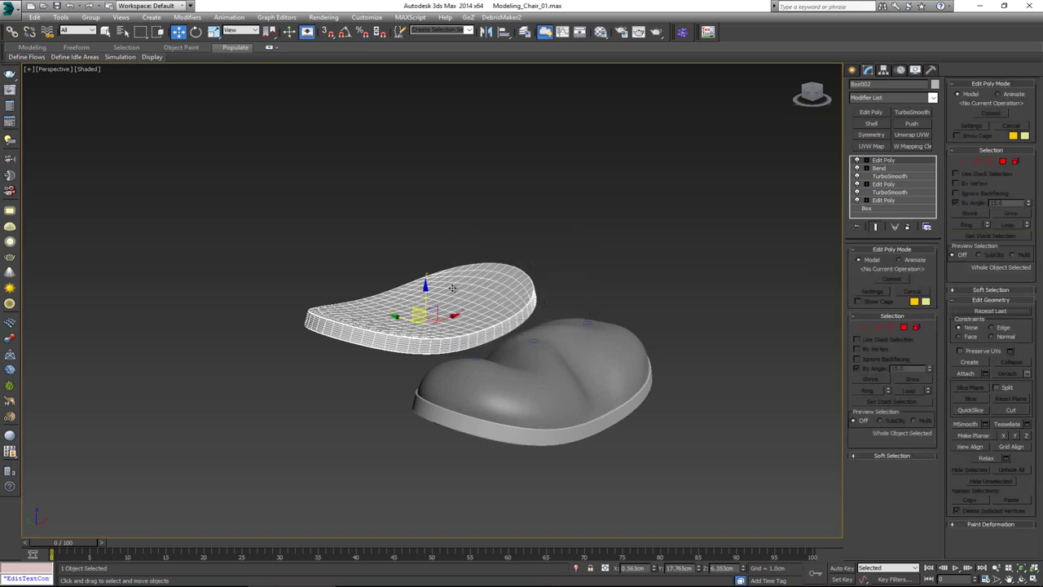
Rotate the cloned slab 65 degrees about the X axis so it stands up as a backrest.
key("e")
left_click_drag(443, 302, 453, 335)
middle_click_drag(453, 334, 505, 316, "alt")
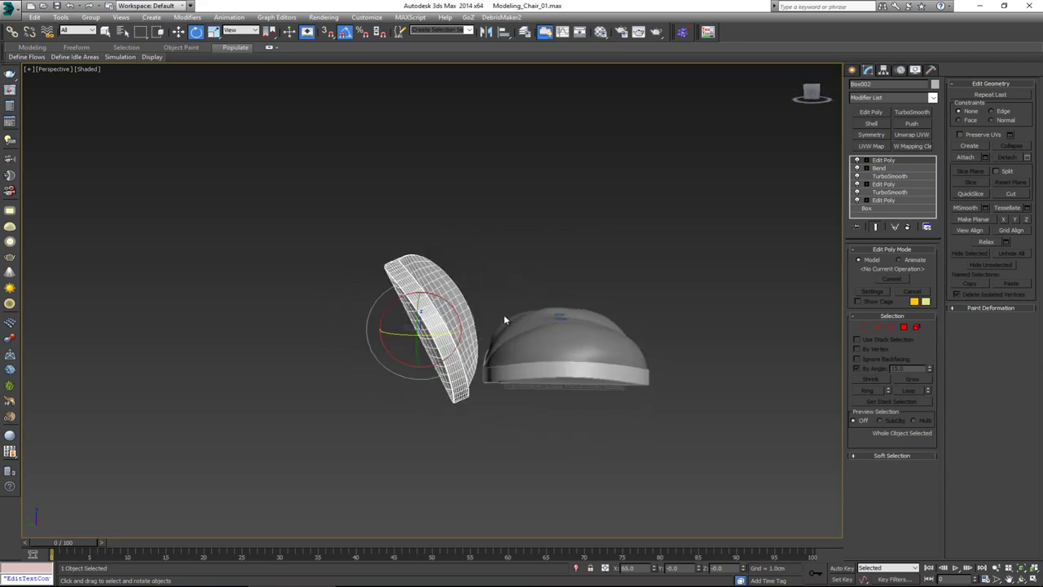
In the Left view, move the backrest slab to about Y 16.2 cm, Z 10.5 cm, beside the seat's rear edge.
key("alt+w")
middle_click_drag(215, 359, 285, 411)
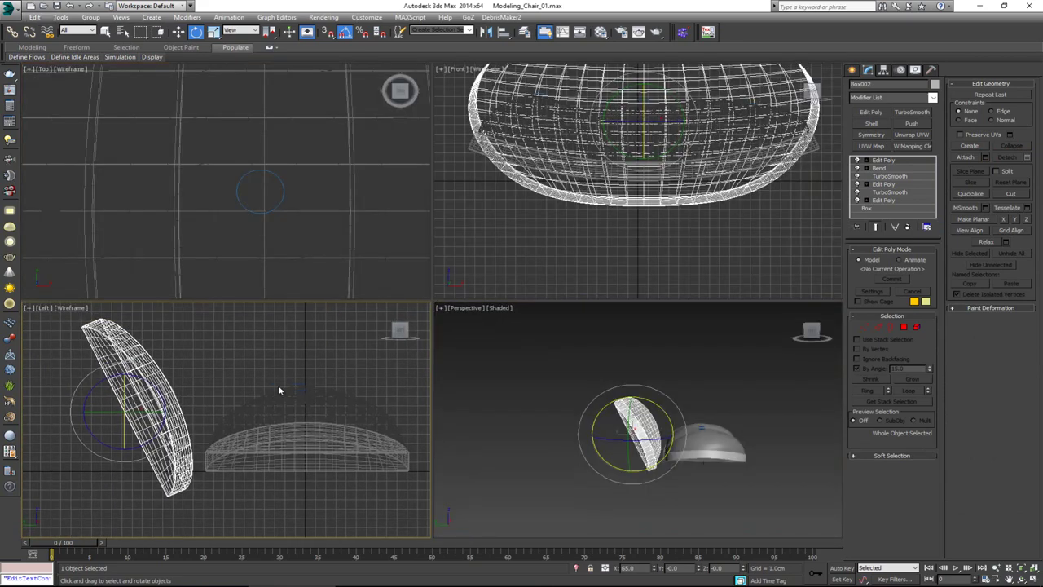
key("alt+w")
key("w")
left_click_drag(245, 349, 269, 294)
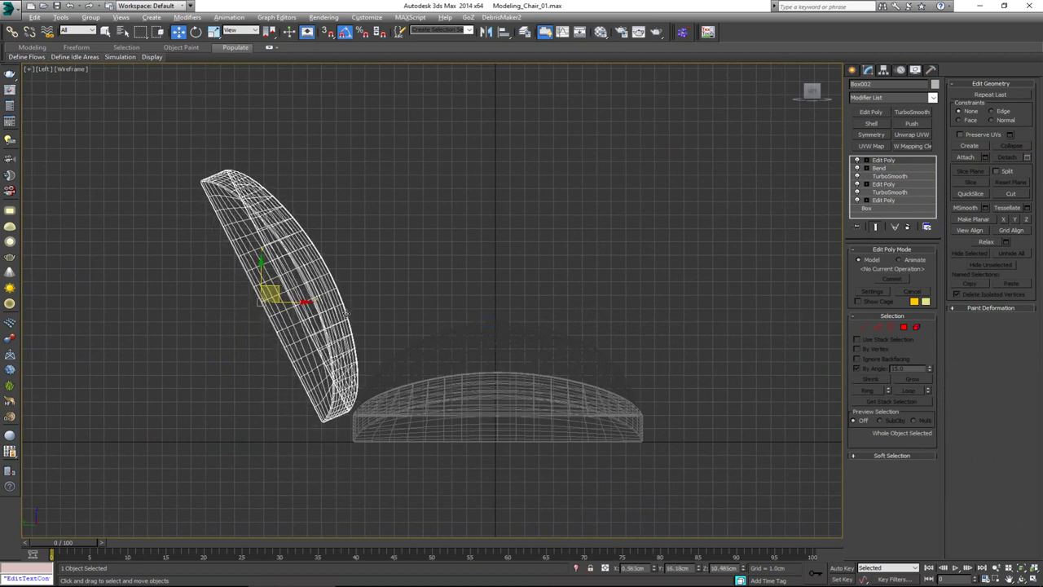
Add a second Bend modifier directly above the backrest's existing Bend and set its angle to 15 on the Z axis.
key("alt+w")
middle_click_drag(614, 386, 444, 368)
key("alt+w")
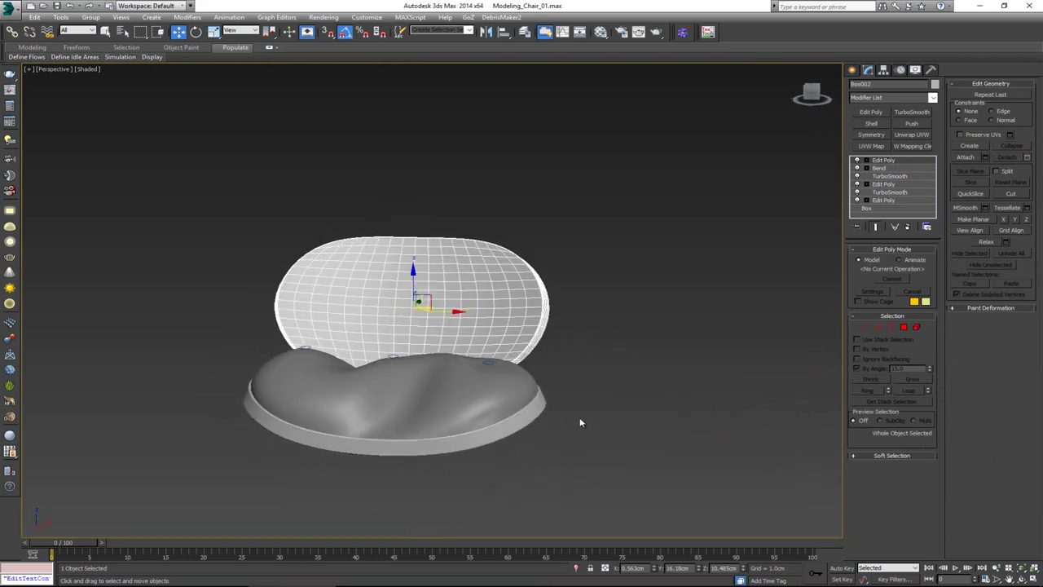
middle_click_drag(487, 286, 562, 356, "alt")
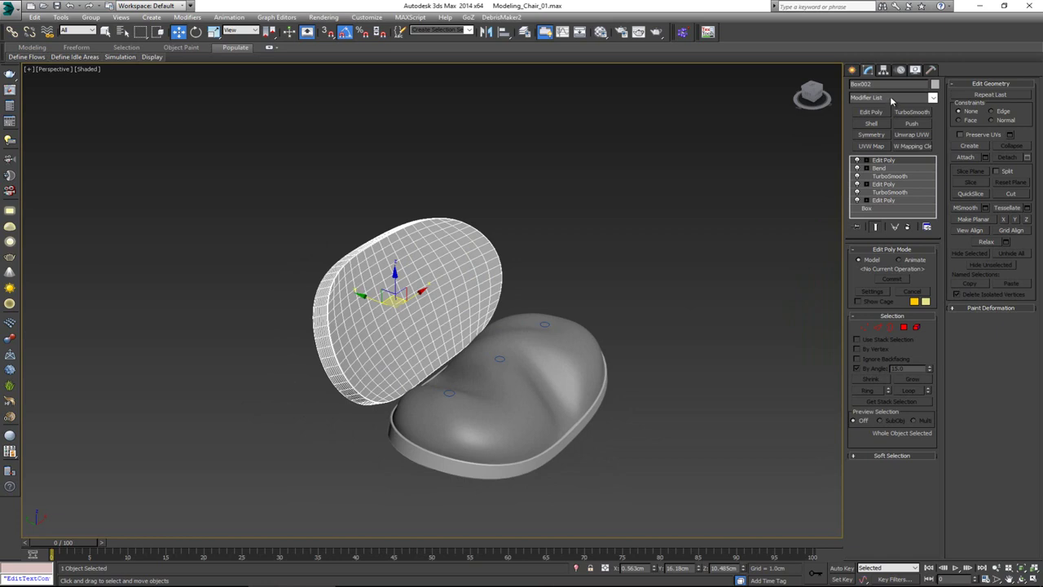
left_click(899, 169)
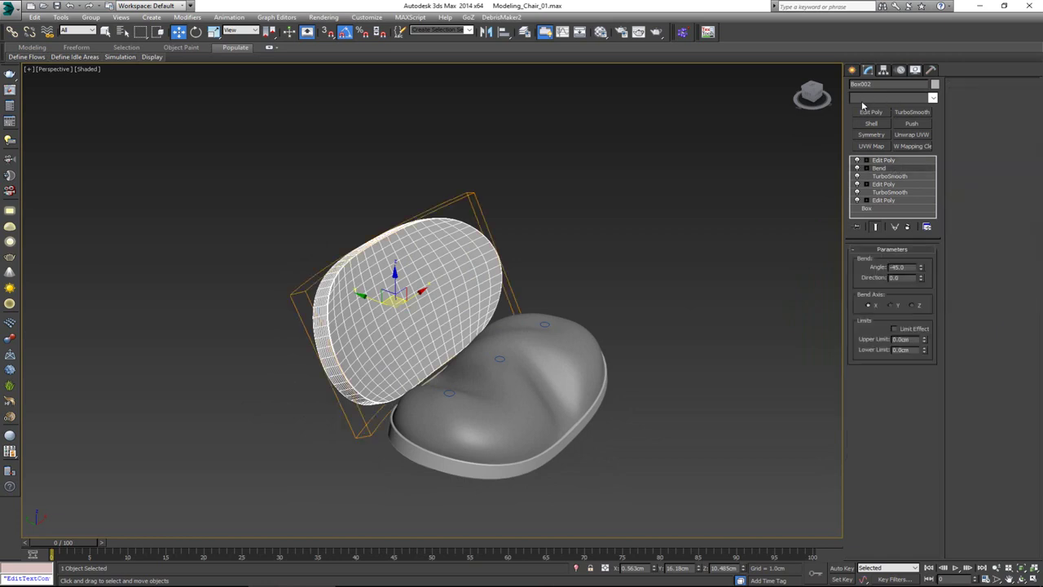
left_click(864, 98)
key("b")
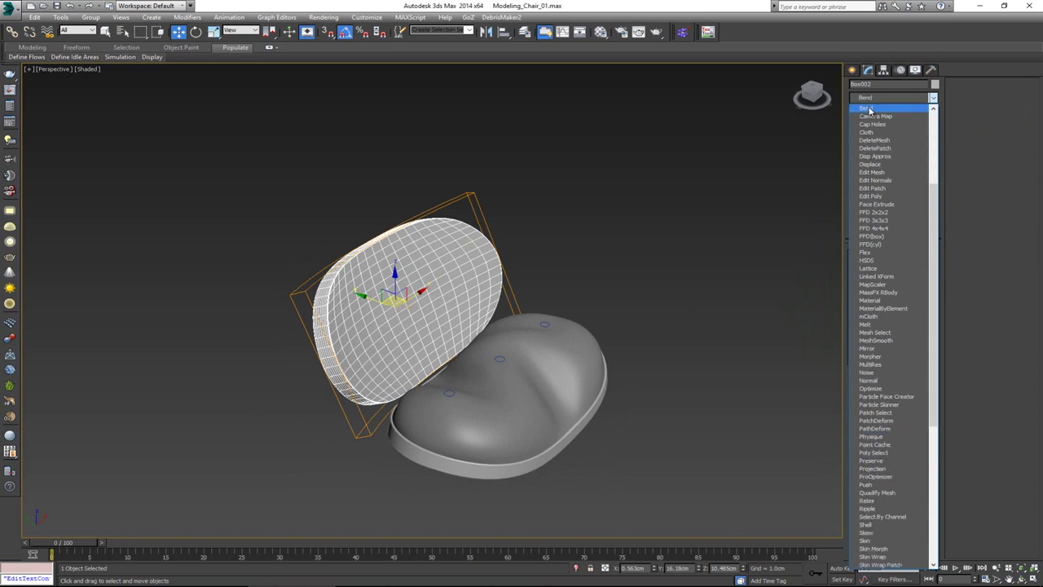
left_click(871, 109)
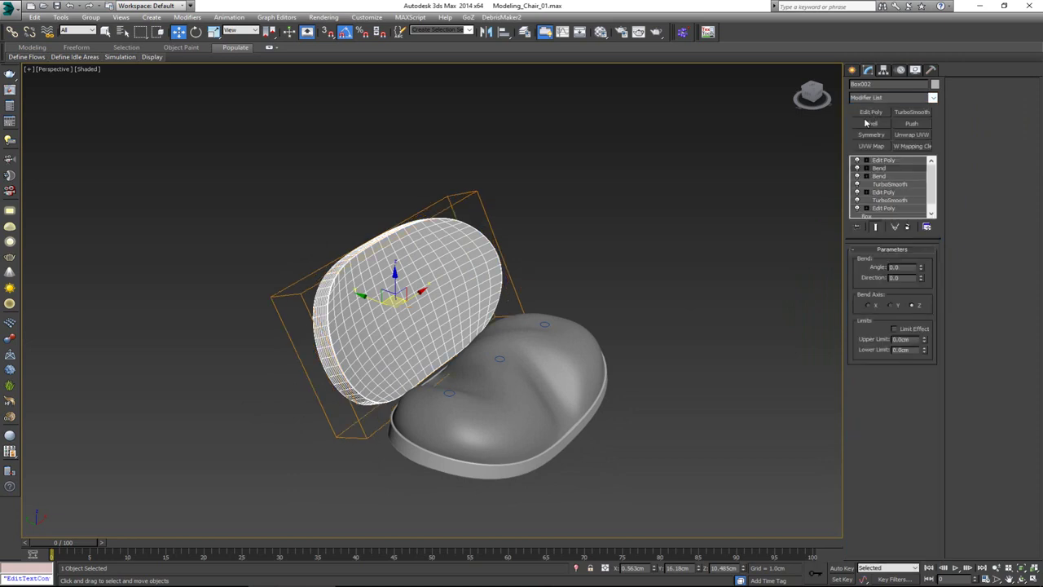
left_click_drag(924, 271, 917, 249)
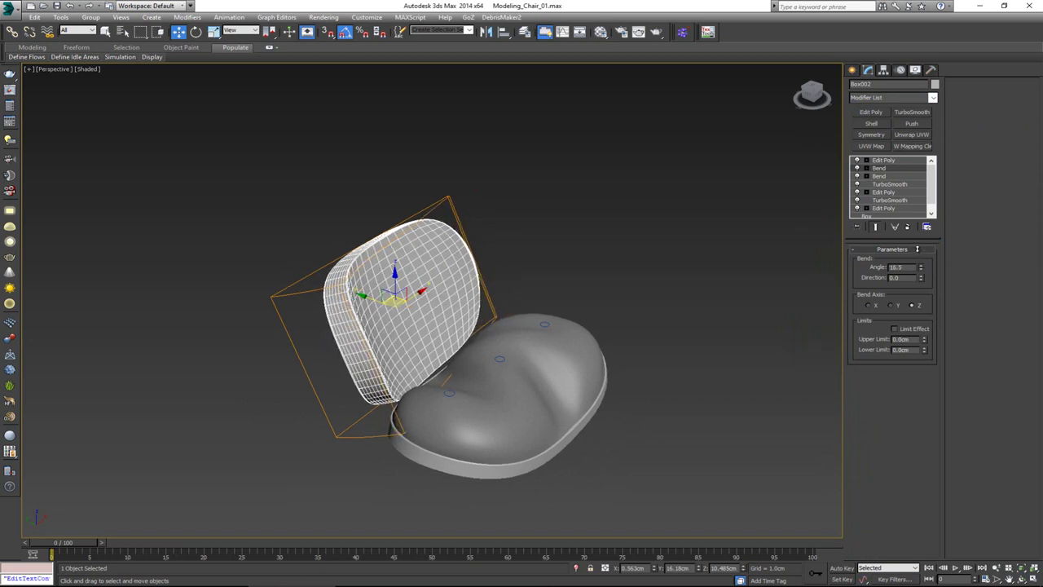
type("15")
key("Return")
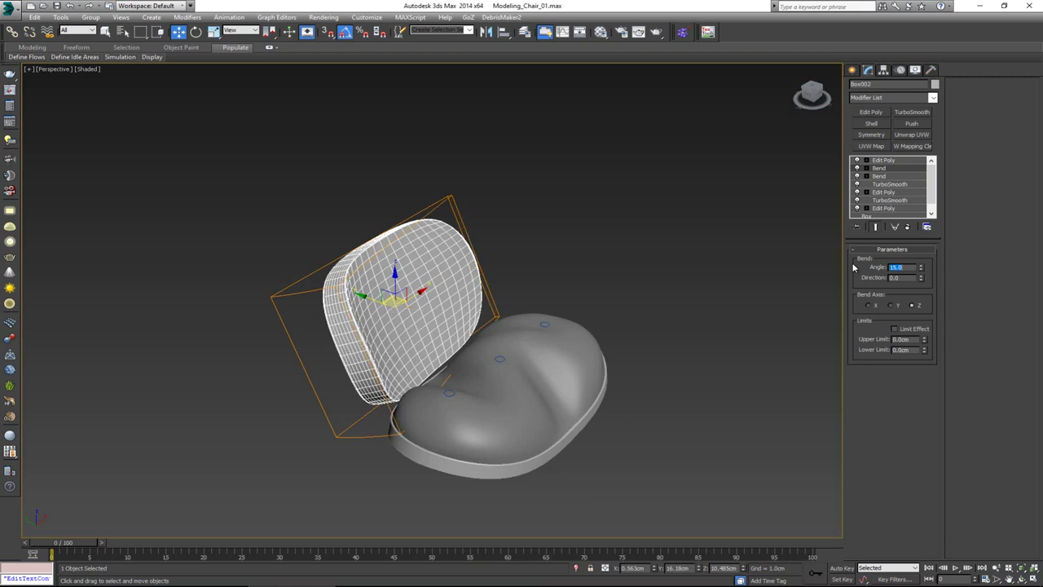
Rotate the new Bend's gizmo 90 degrees about its Z axis using the Local coordinate system.
left_click(882, 171)
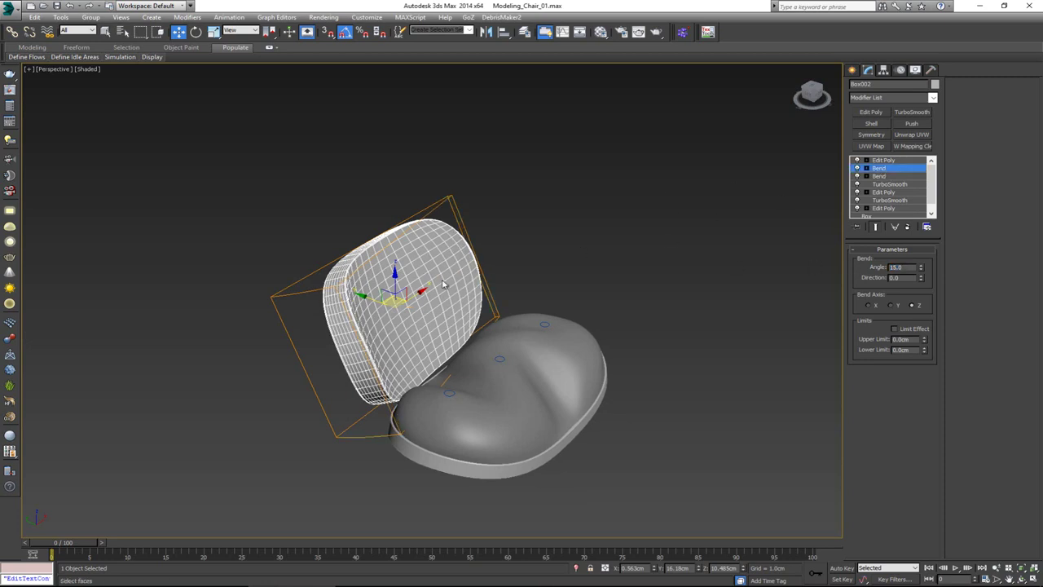
left_click(196, 31)
left_click(240, 31)
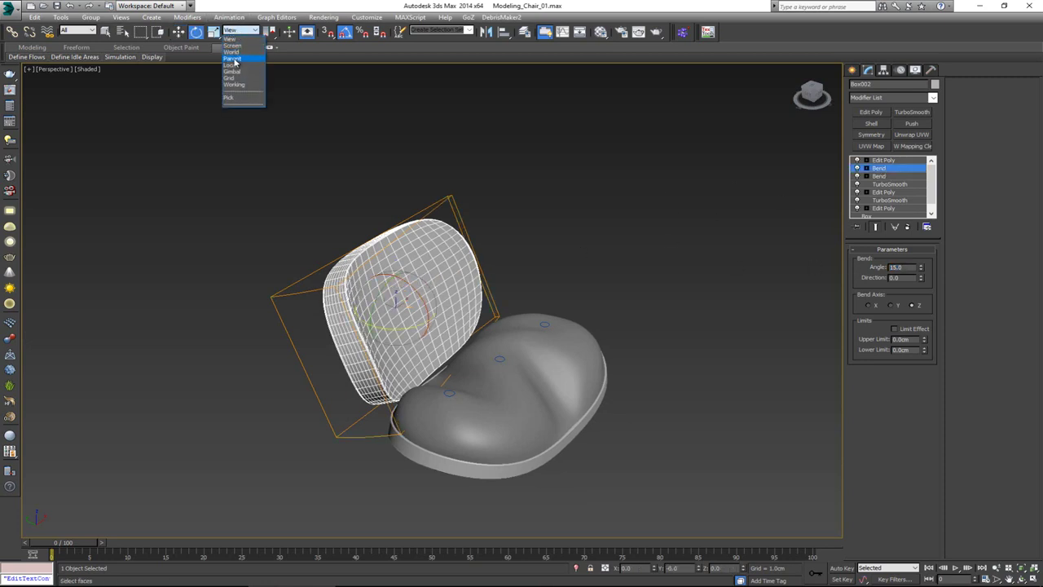
left_click(233, 65)
left_click_drag(367, 298, 389, 254)
middle_click_drag(407, 253, 369, 255, "alt")
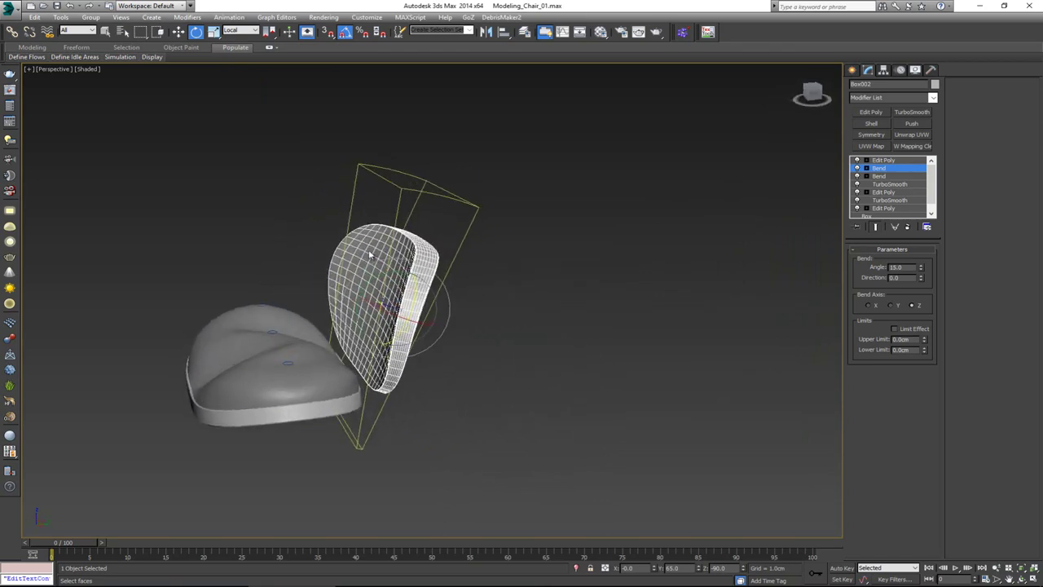
Move the Bend gizmo upward along its local X axis to about Y 17.4 cm, Z 13.1 cm.
scroll(414, 238, "up", 3)
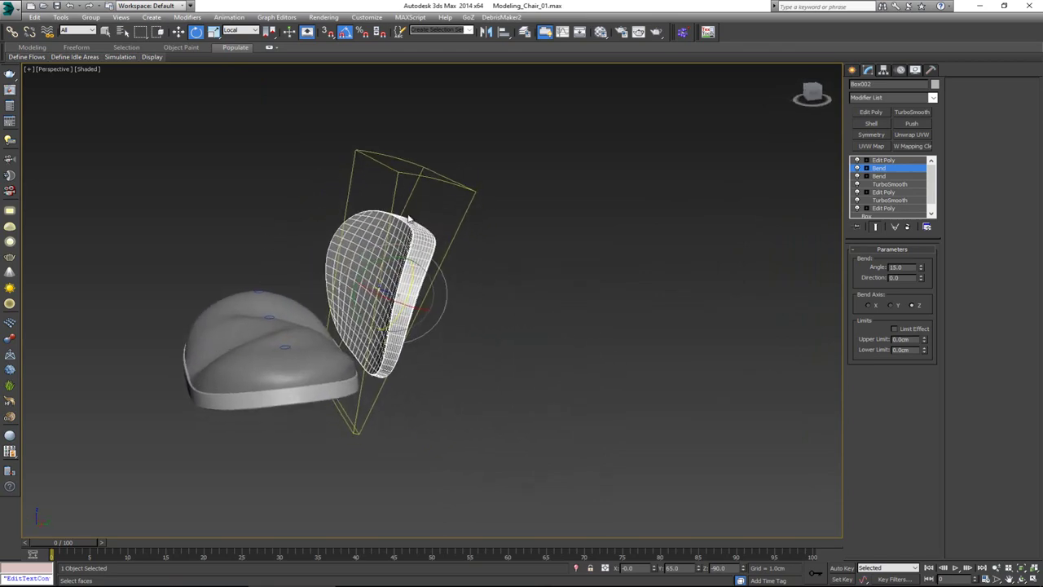
middle_click_drag(354, 442, 366, 390, "alt")
key("w")
left_click(235, 35)
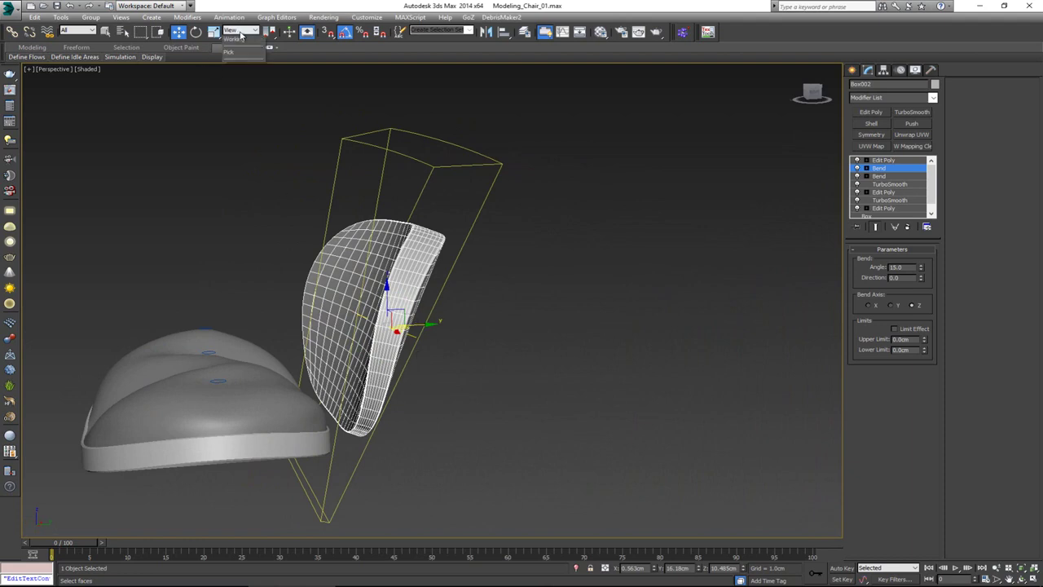
left_click(240, 69)
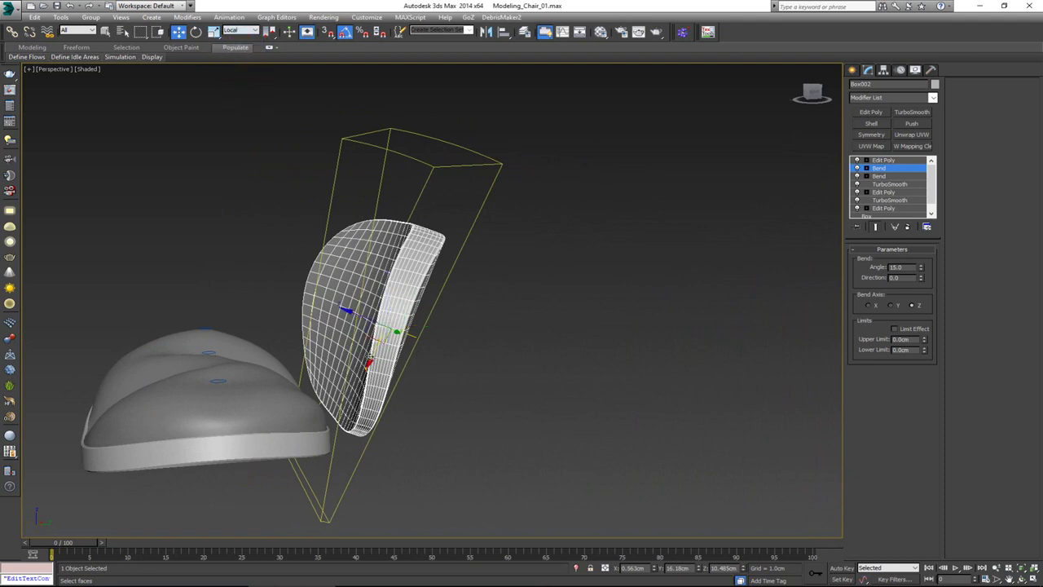
left_click_drag(372, 359, 404, 352)
middle_click_drag(404, 352, 382, 302, "alt")
mouse_move(380, 340)
left_mouse_down()
mouse_move(398, 305)
mouse_move(388, 324)
left_mouse_up()
middle_click_drag(387, 325, 453, 311, "alt")
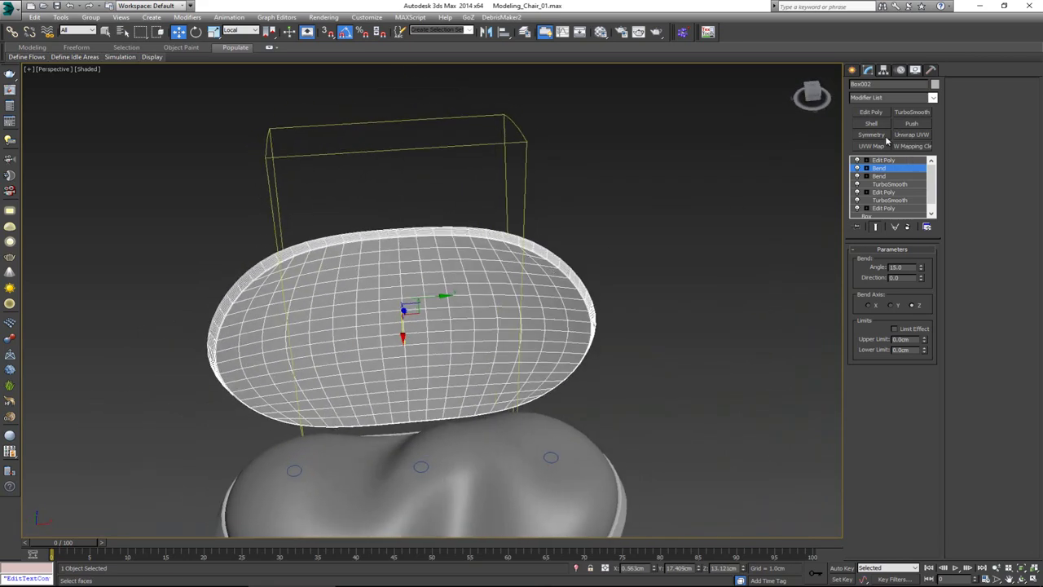
Add a third Bend modifier to the backrest and try an angle of about 19.5 on the Y axis.
left_click(881, 101)
key("b")
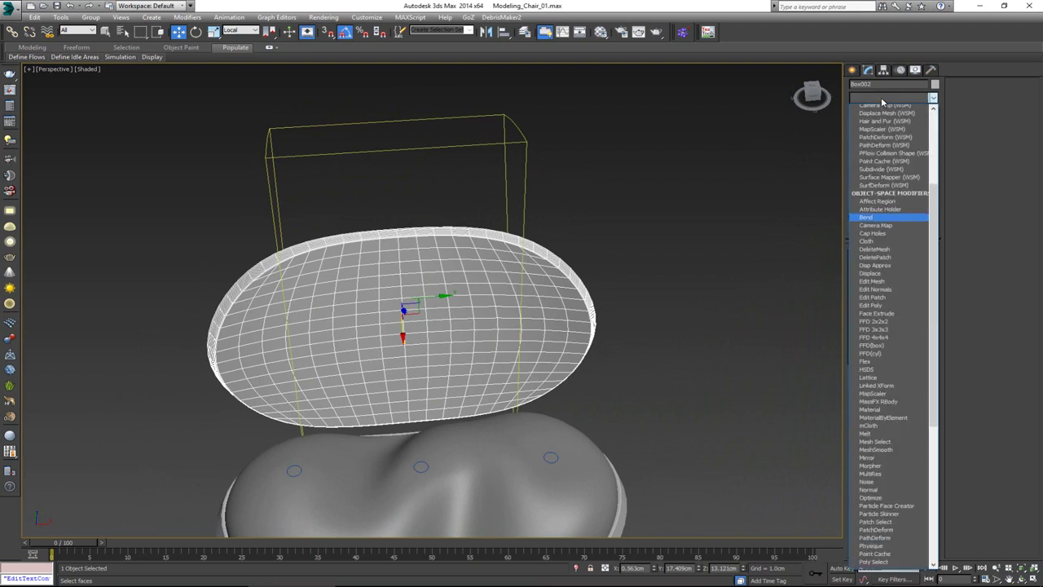
left_click(881, 109)
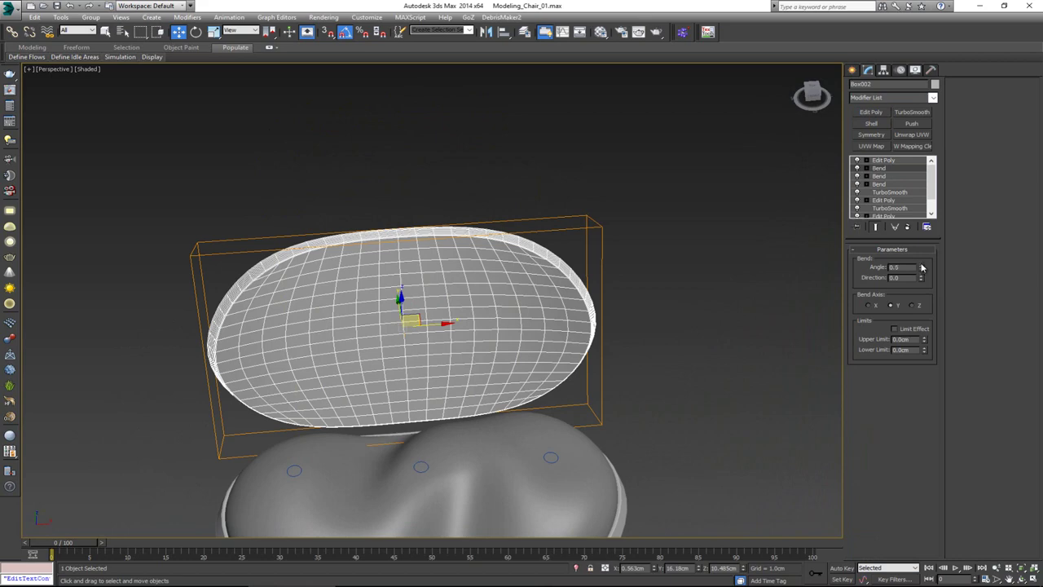
left_click_drag(921, 268, 922, 244)
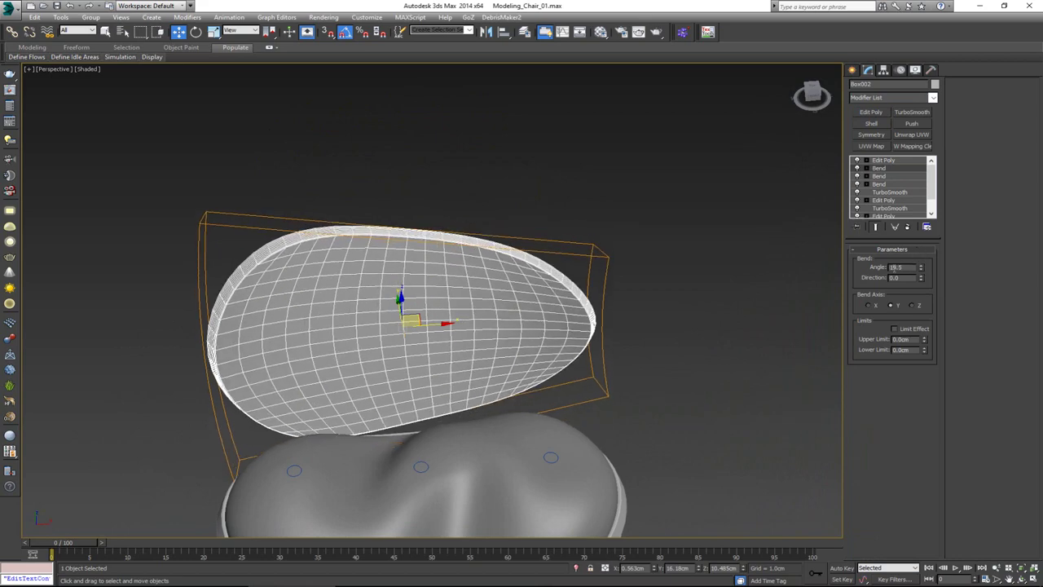
Switch the third Bend's axis to X and set its angle to -50.
left_click(869, 305)
middle_click_drag(391, 173, 491, 174, "alt")
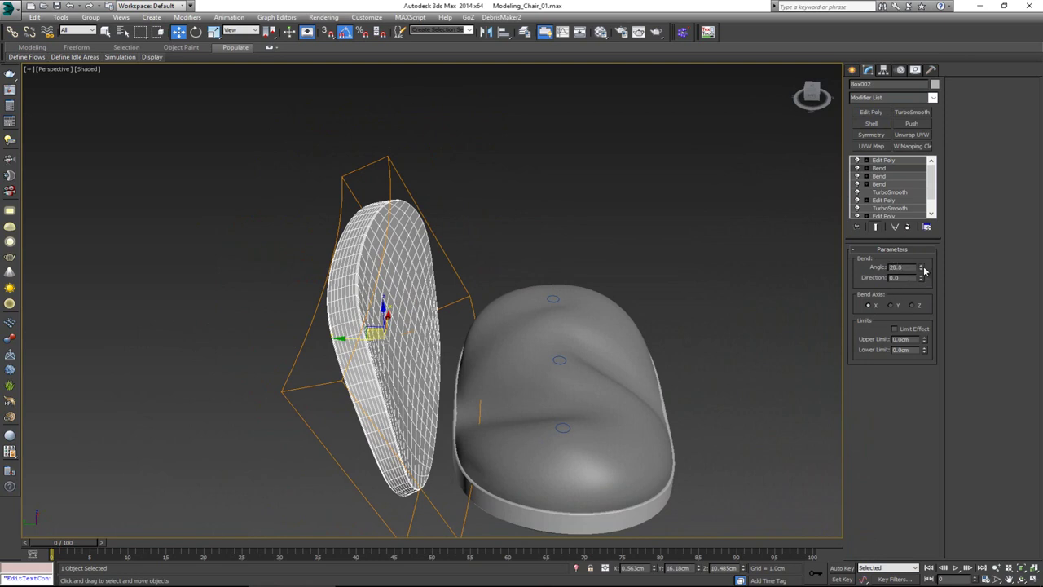
left_click_drag(924, 269, 916, 337)
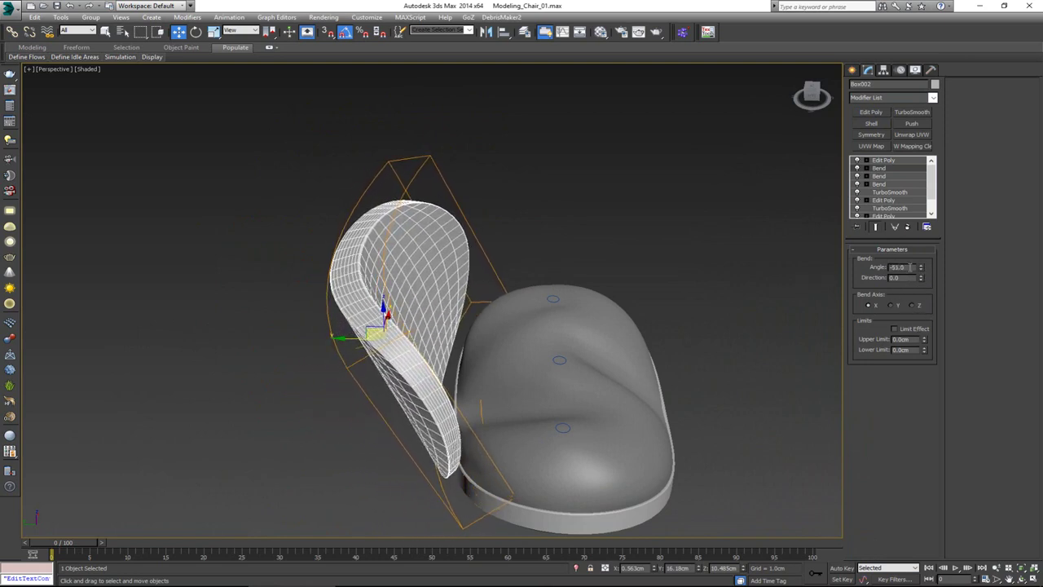
key("Return")
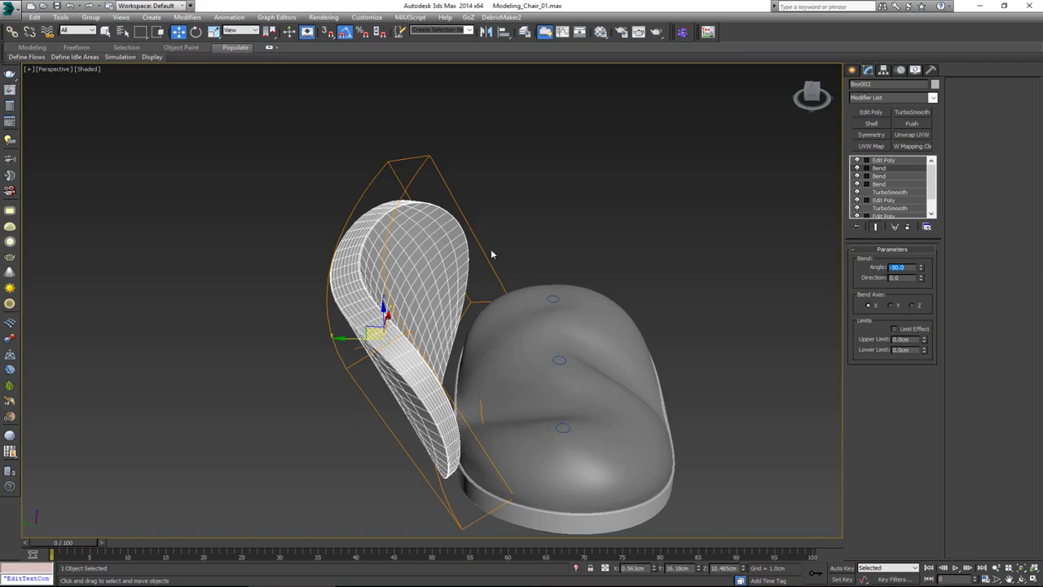
Scale the backrest along its X axis to about 92 percent to make it narrower.
middle_click_drag(491, 255, 369, 268, "alt")
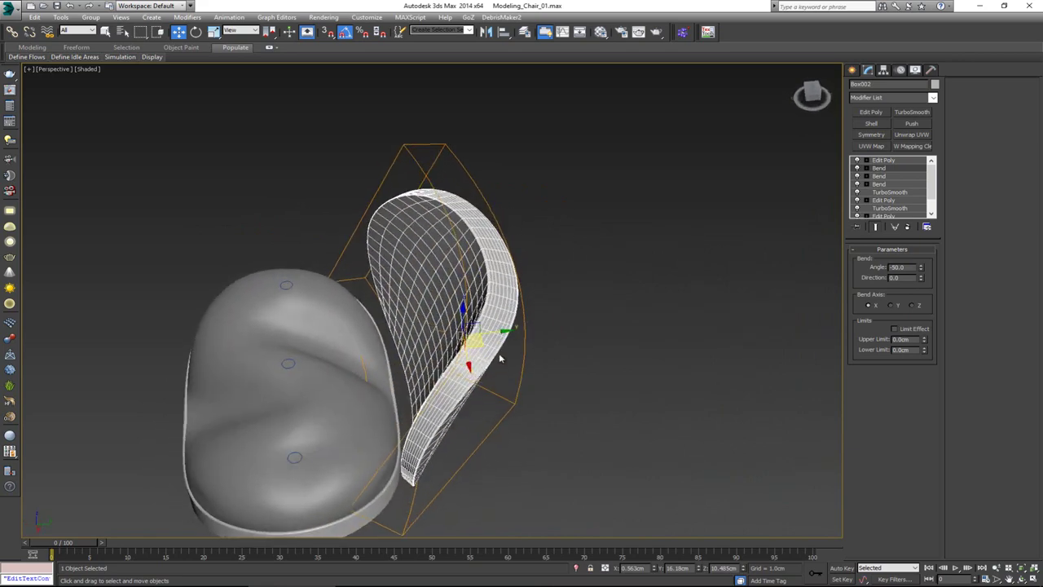
middle_click_drag(500, 358, 492, 440, "alt")
middle_click_drag(449, 328, 448, 314)
key("r")
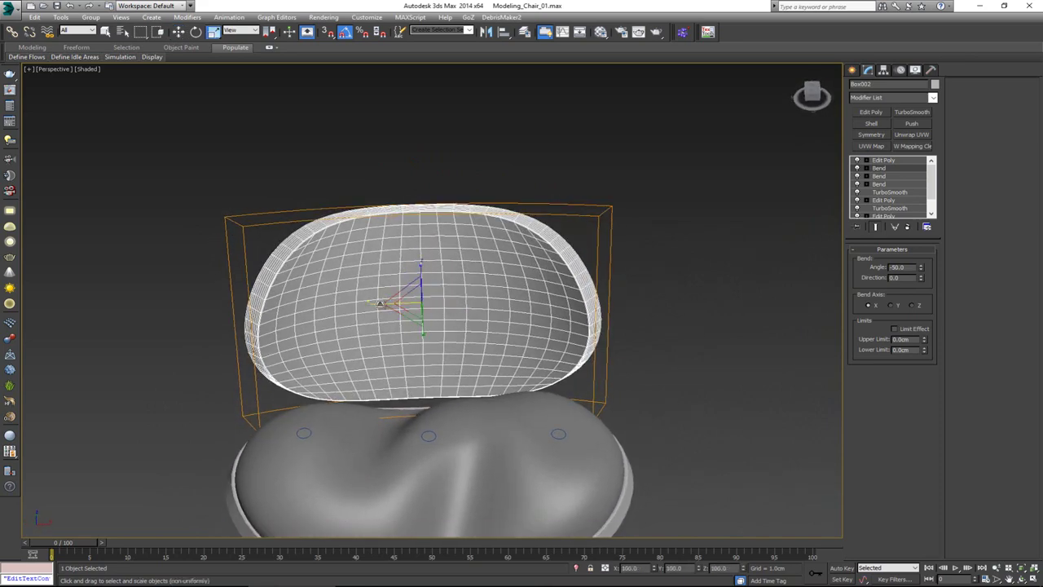
left_click_drag(381, 303, 387, 304)
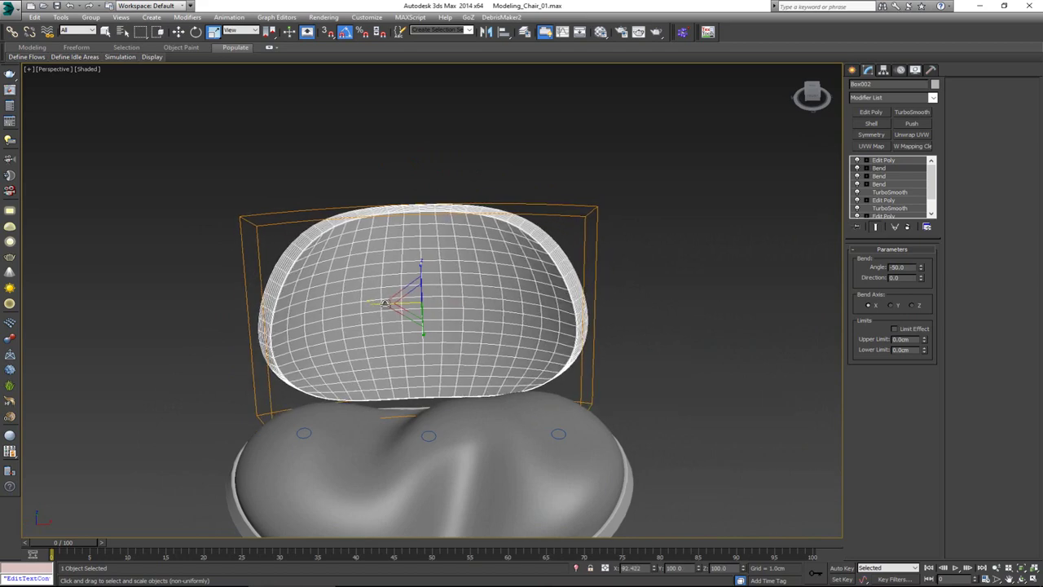
middle_click_drag(387, 304, 532, 277, "alt")
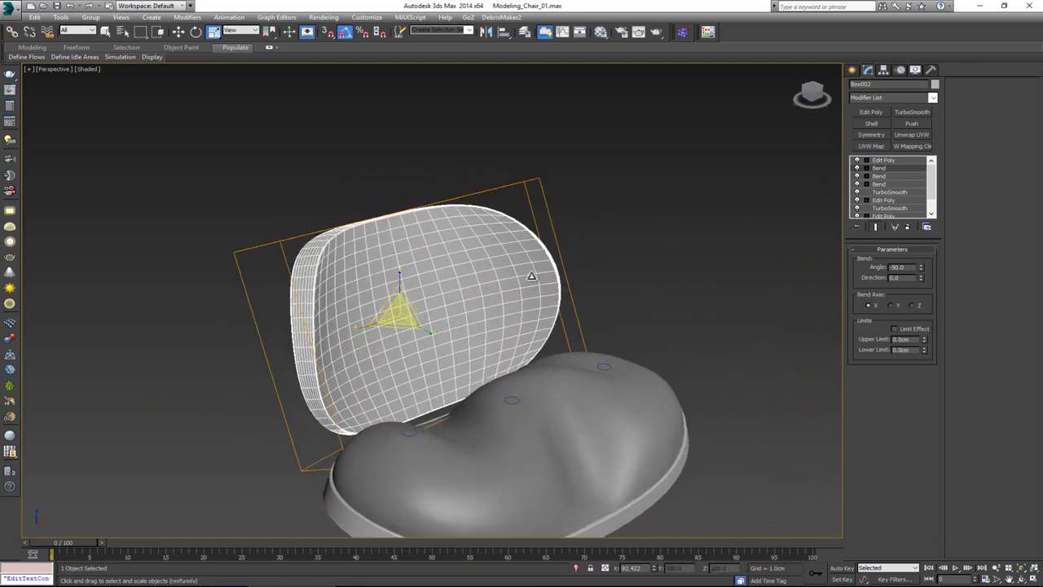
left_click(635, 159)
scroll(446, 276, "down", 5)
middle_click_drag(440, 277, 421, 294, "alt")
Select the backrest's front polygons by angle at 15 degrees and detach them as a clone.
left_click(421, 293)
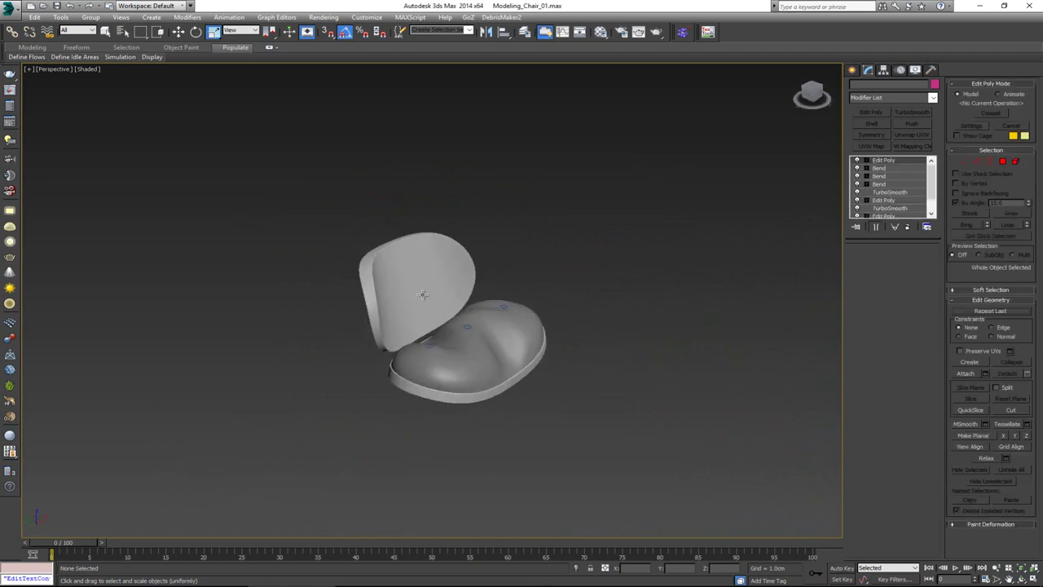
scroll(416, 294, "up", 5)
key("F4")
middle_click_drag(537, 365, 516, 289)
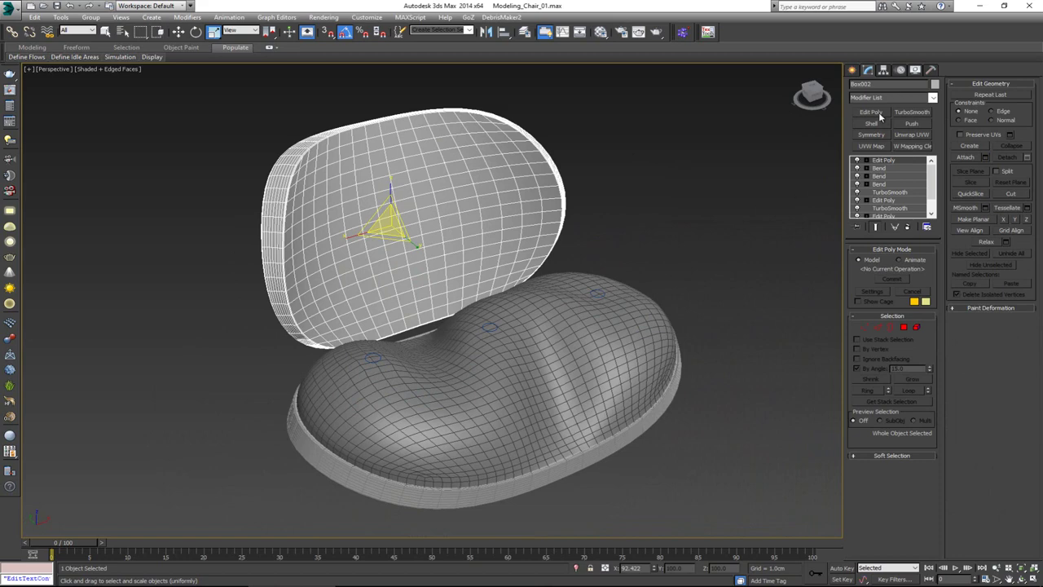
key("4")
left_click(408, 206)
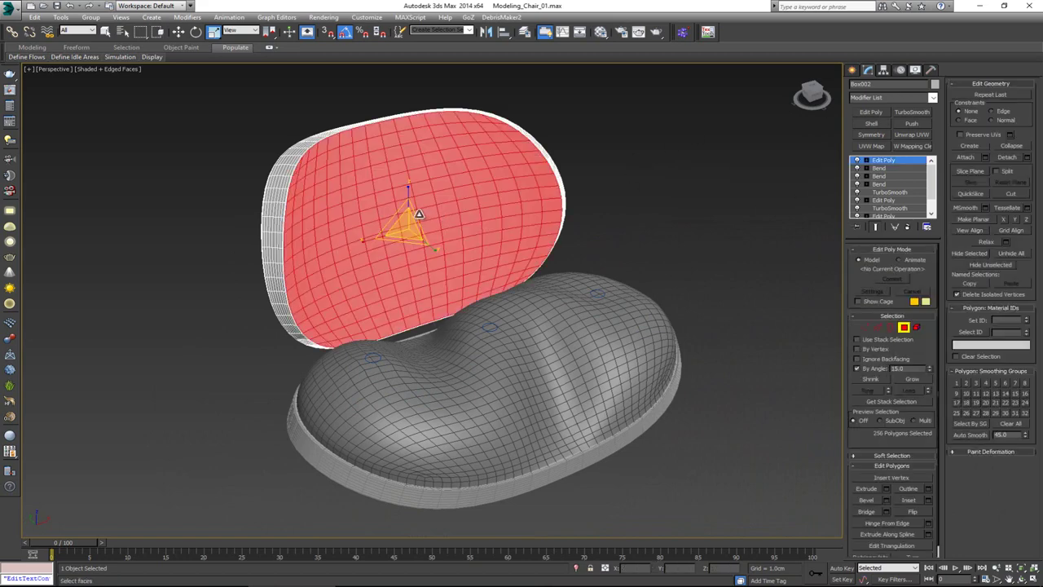
middle_click_drag(443, 214, 351, 219, "alt")
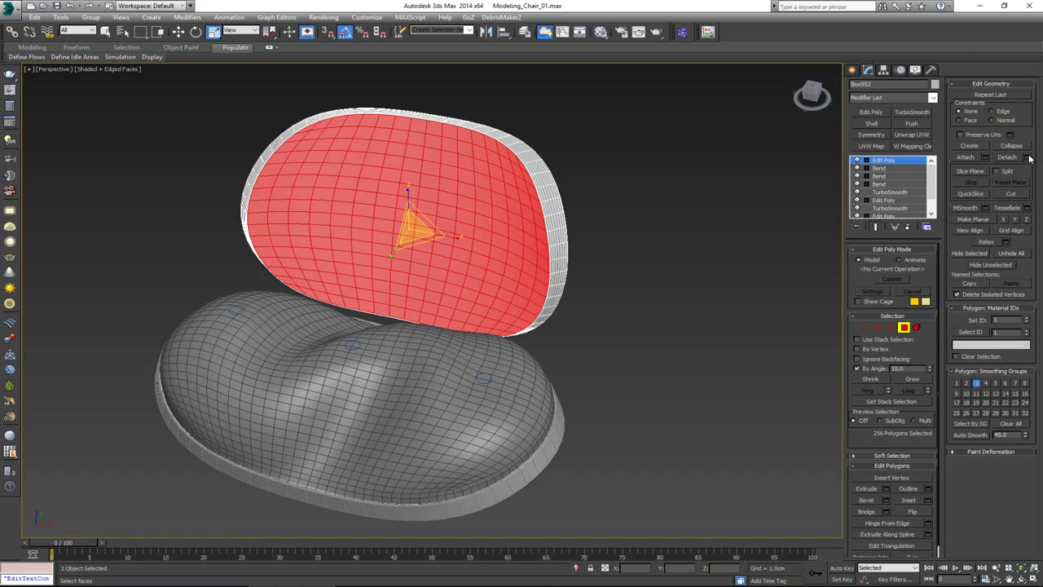
left_click(1028, 158)
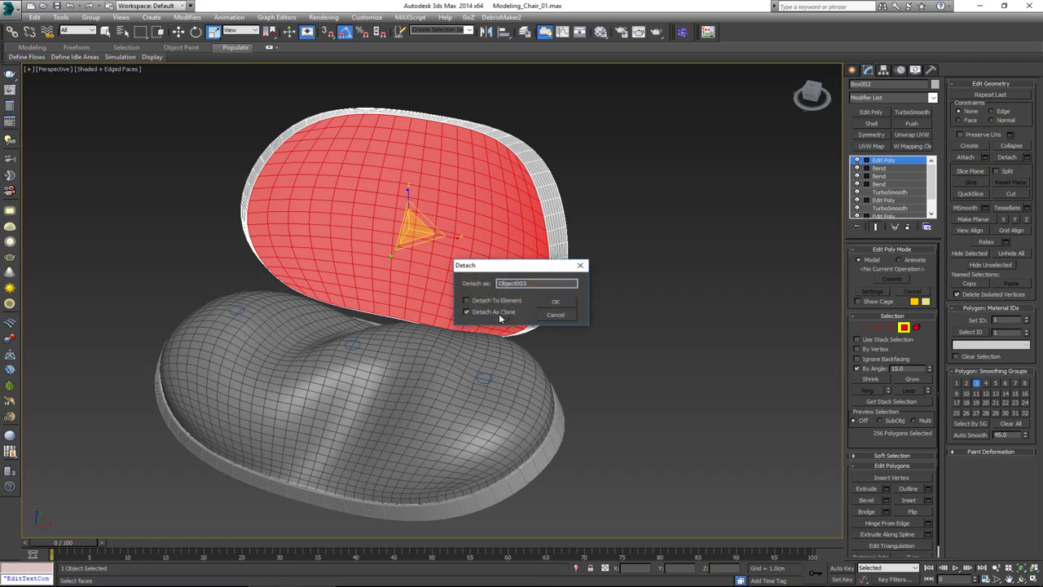
left_click(557, 303)
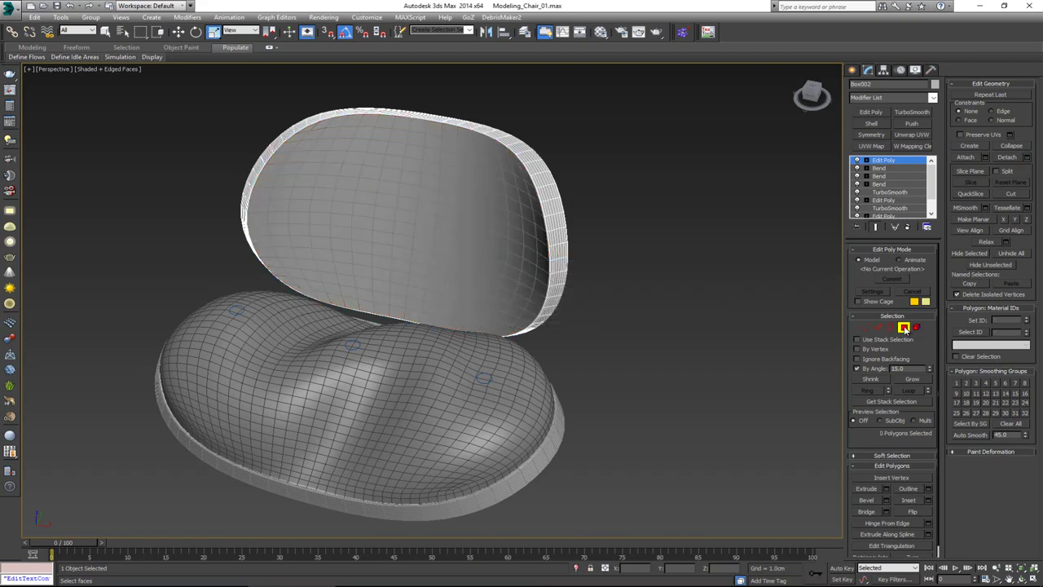
left_click(904, 327)
Add a Shell modifier to the detached front surface and isolate that object.
left_click(440, 214)
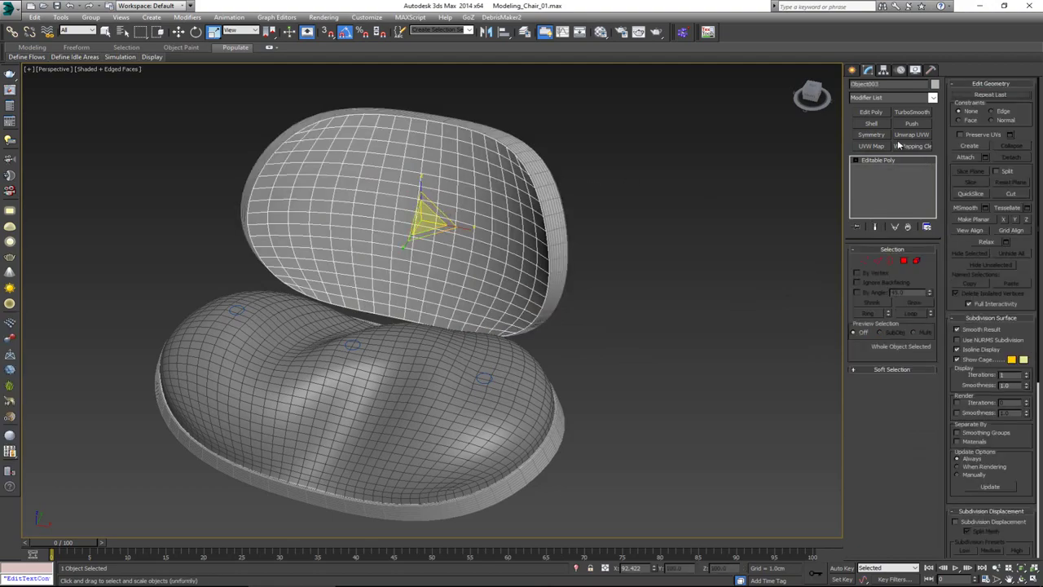
left_click(871, 123)
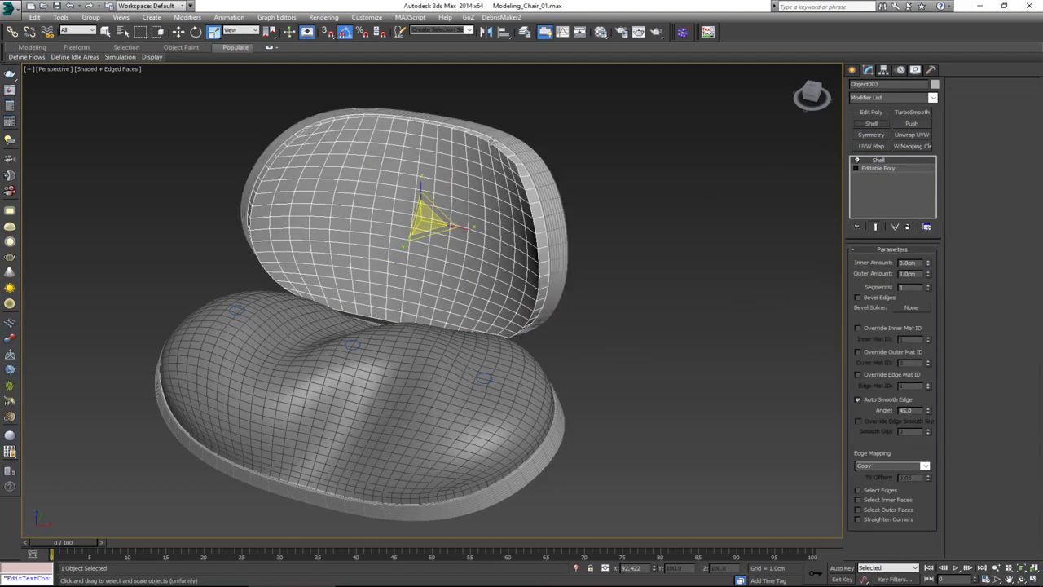
middle_click_drag(493, 141, 487, 176, "alt")
key("alt+q")
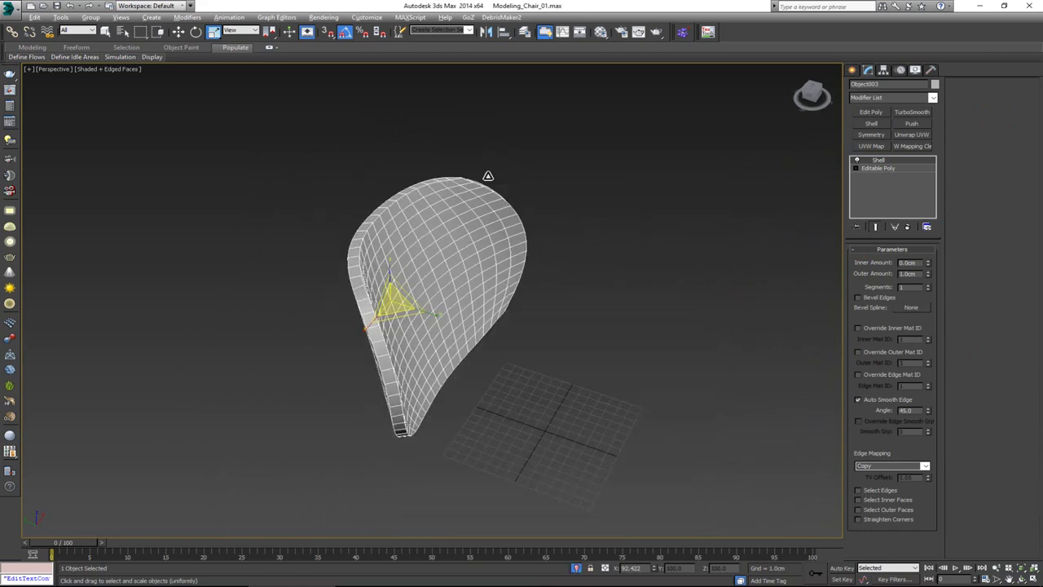
Add an Edit Poly modifier, select the shell's back polygons by angle at 45 degrees, and detach them as a separate object.
left_click(867, 112)
key("4")
middle_click_drag(538, 235, 472, 290, "alt")
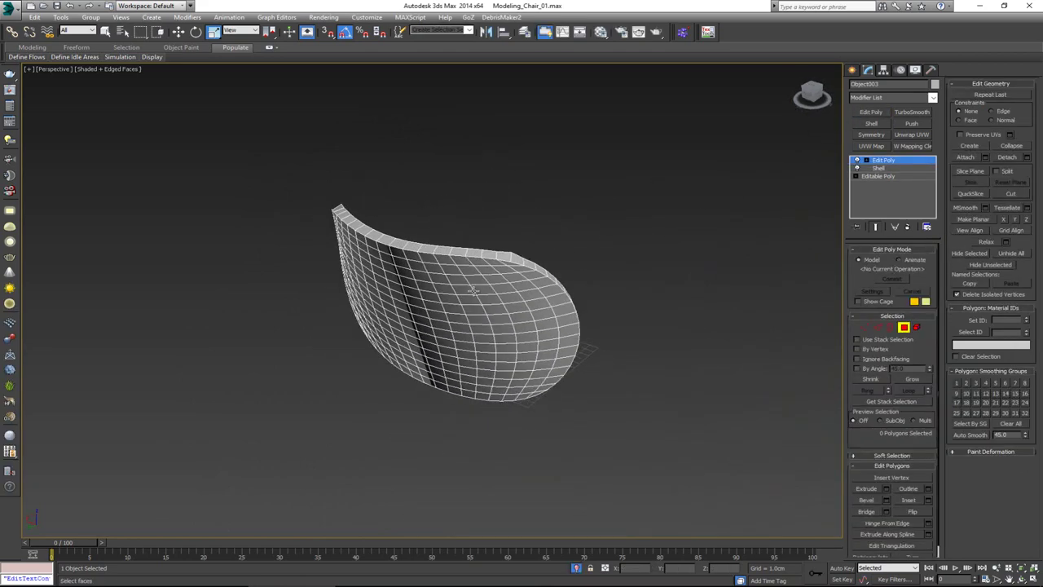
left_click(415, 319)
left_click(866, 369)
left_click(497, 332)
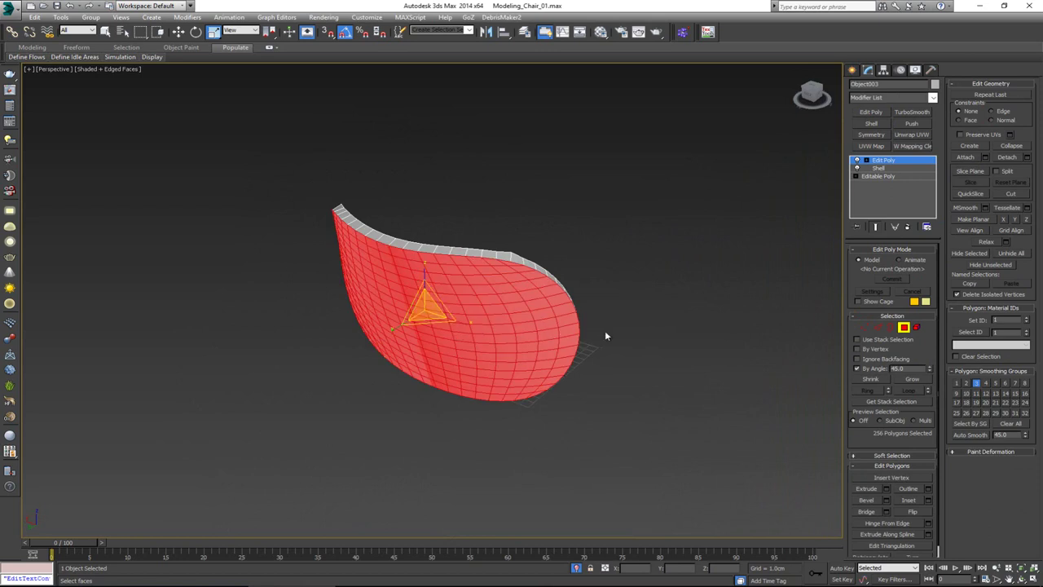
middle_click_drag(606, 336, 644, 286, "alt")
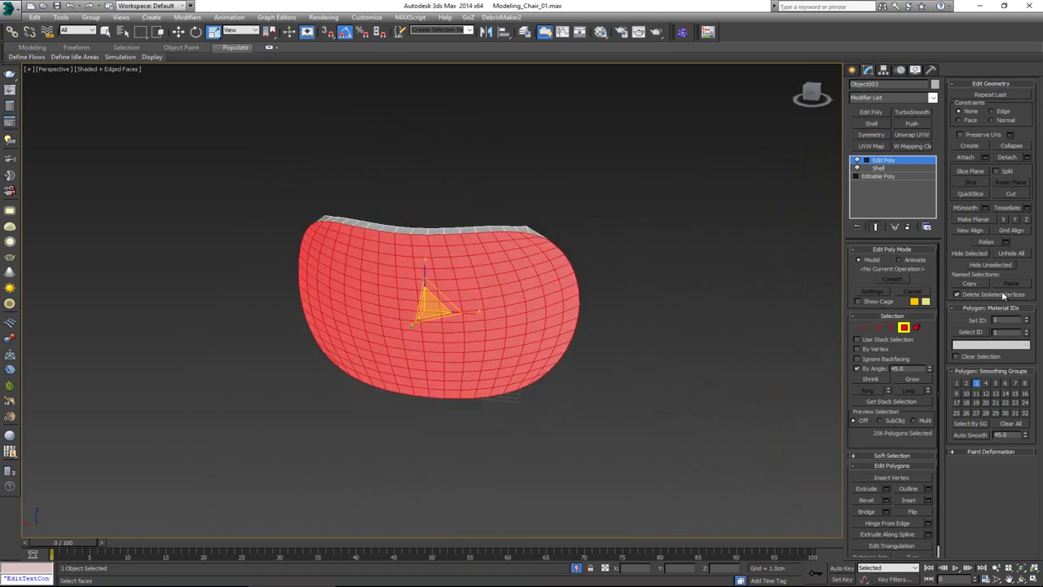
left_click(1028, 157)
left_click(554, 302)
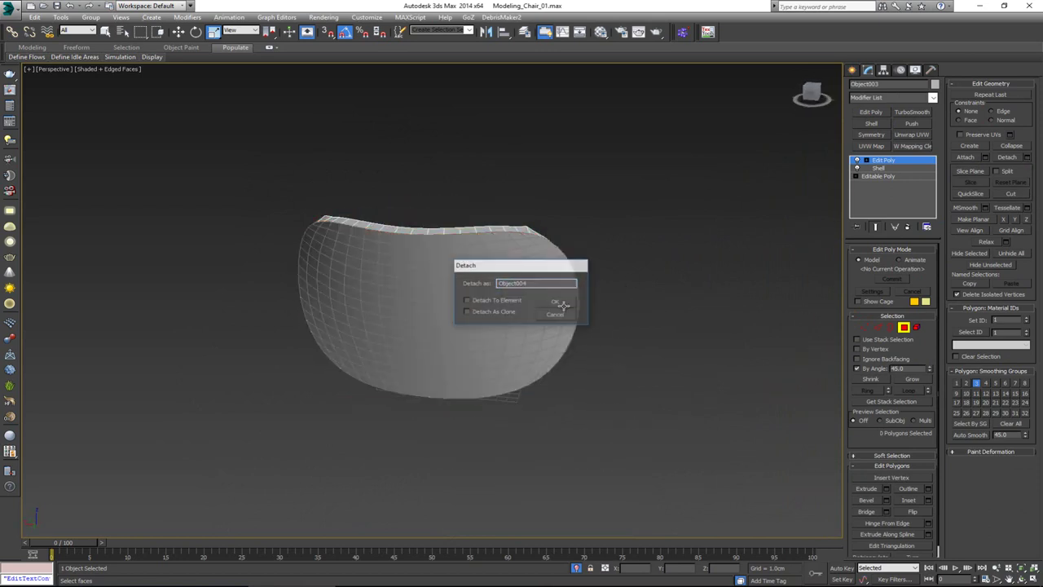
middle_click_drag(569, 295, 516, 309, "alt")
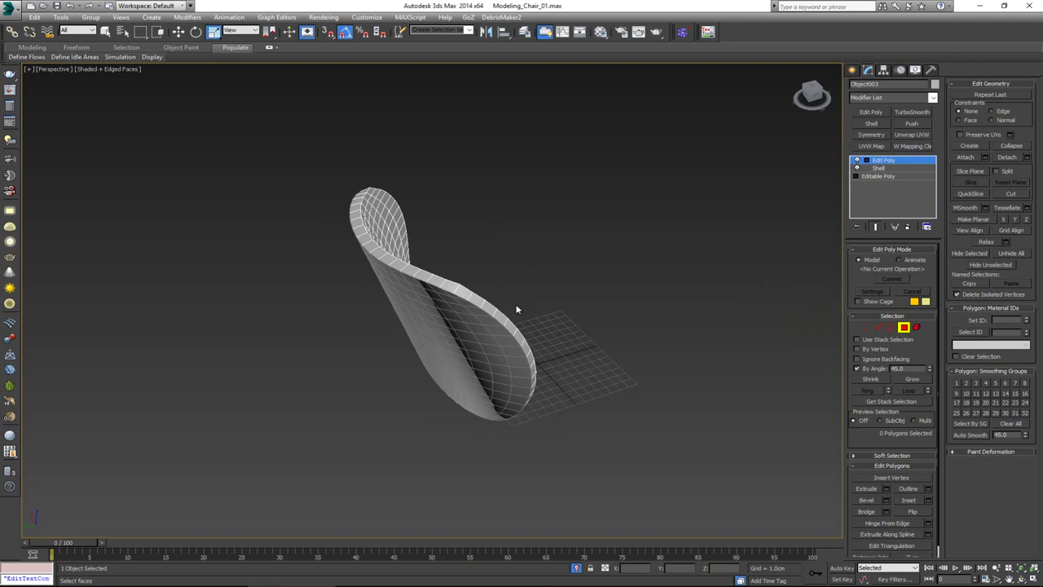
Smooth the opened shell with TurboSmooth and use a new Edit Poly modifier to select its open border's vertices.
left_click(923, 113)
scroll(468, 295, "up", 5)
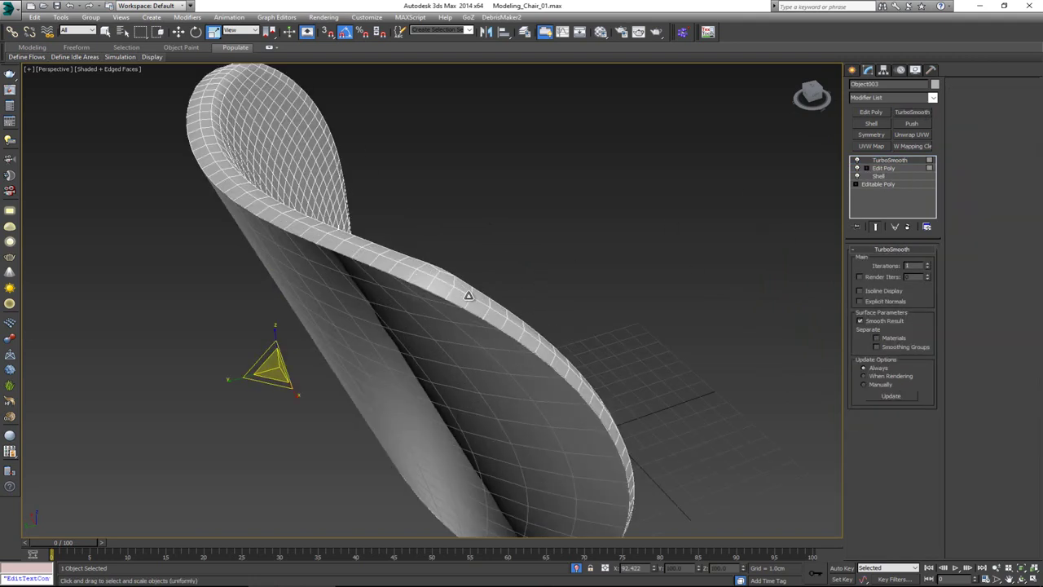
left_click(871, 112)
key("3")
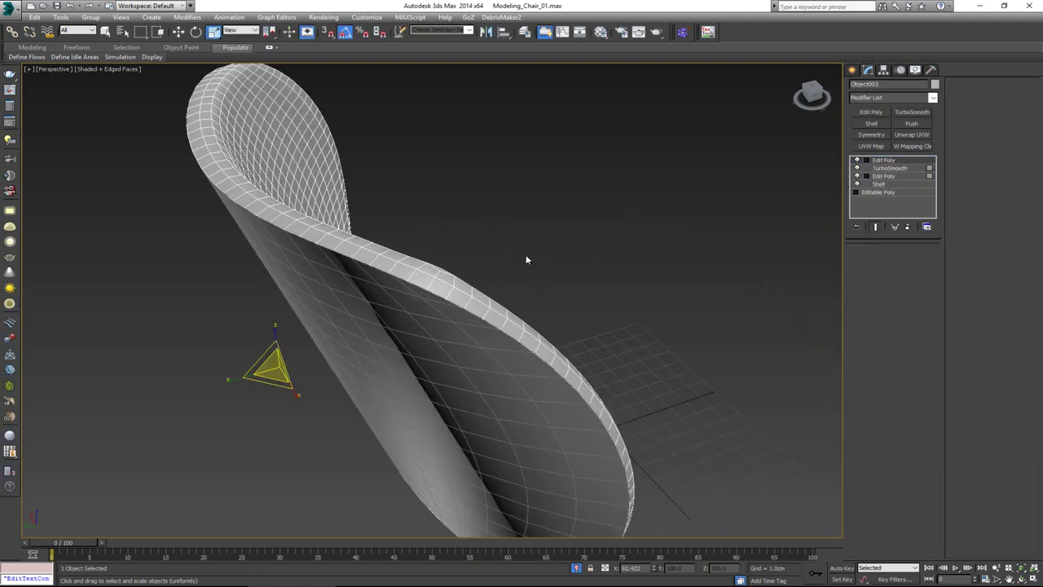
left_click(337, 371)
left_click(864, 327, "ctrl")
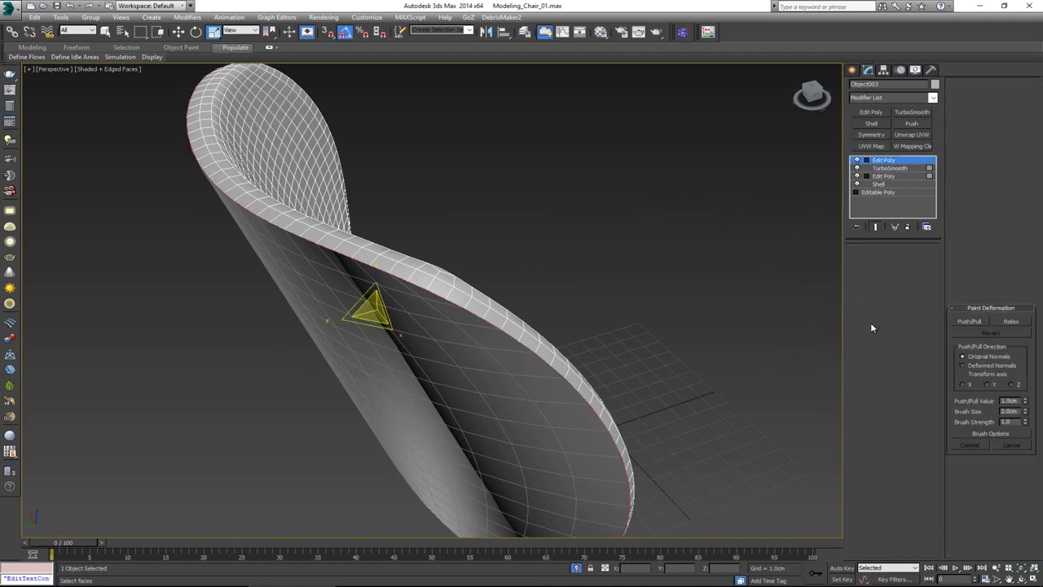
Add a Cloth modifier to the shell and bring the border vertex selection from the stack into its Group level.
left_click(888, 97)
scroll(877, 122, "down", 5)
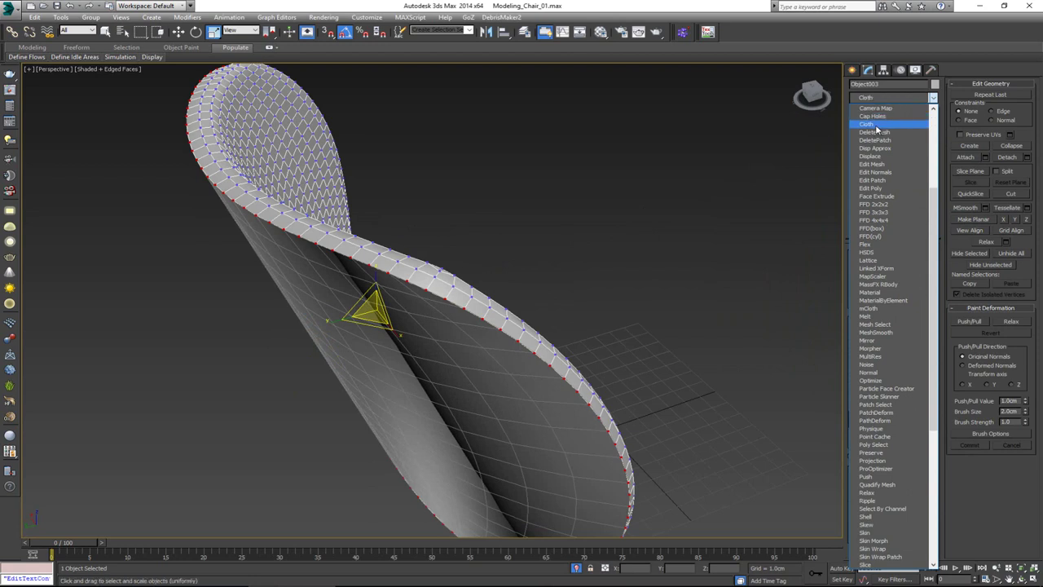
left_click(875, 125)
key("1")
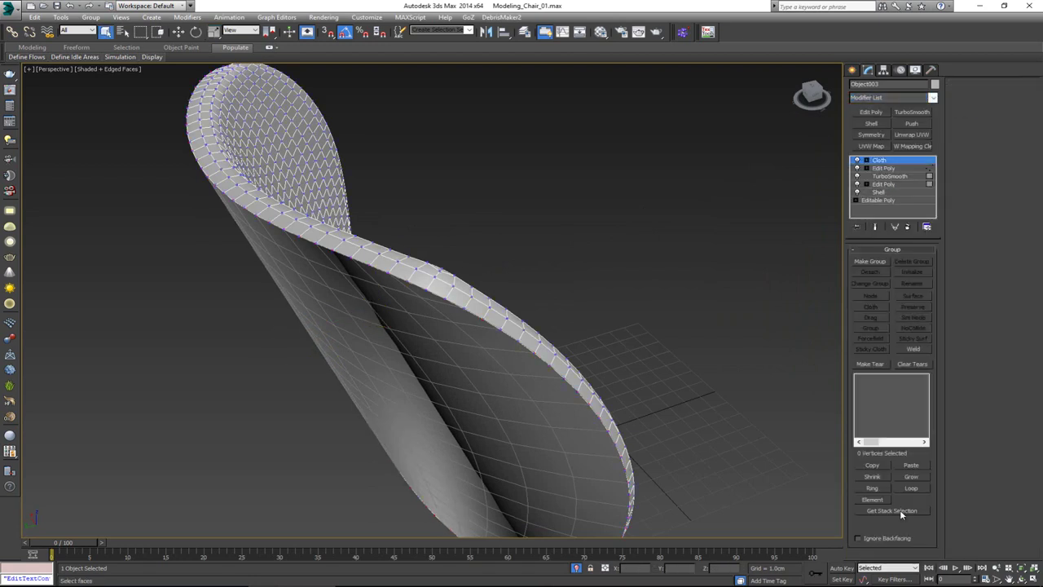
left_click(899, 510)
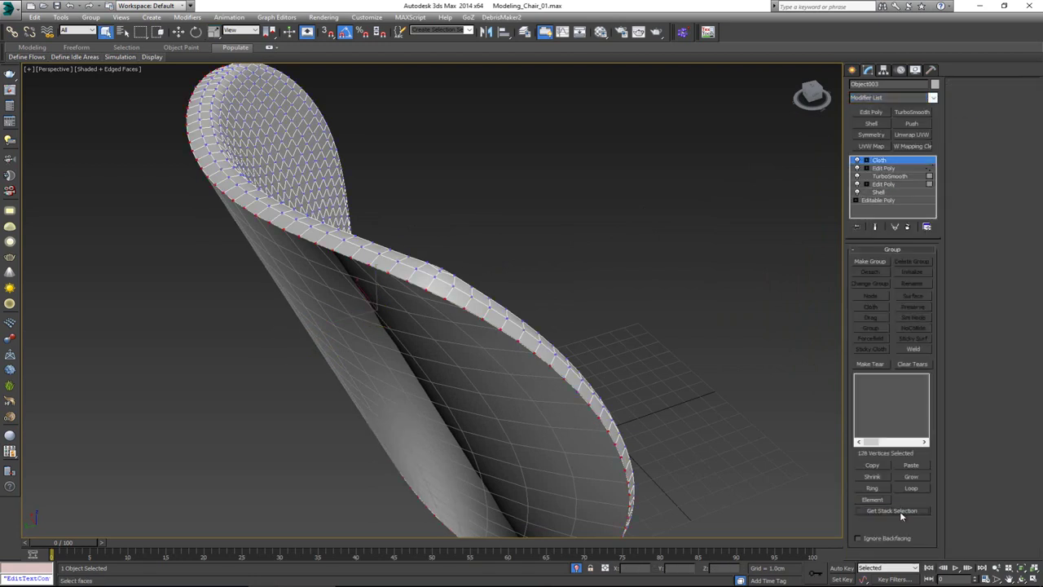
Make a cloth group from the border vertices and constrain it as Node to the detached back surface.
left_click(870, 262)
left_click(488, 313)
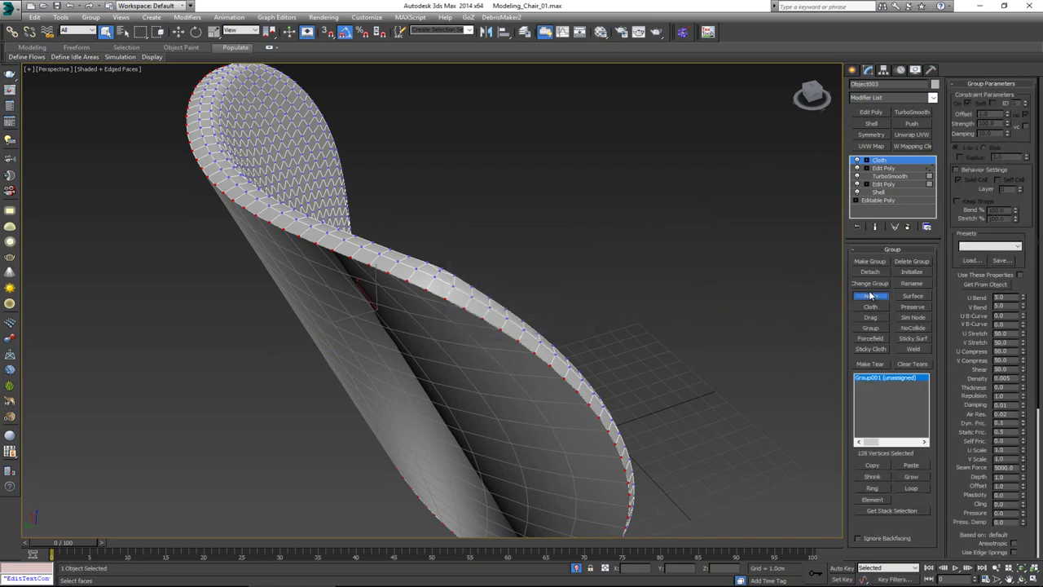
left_click(870, 297)
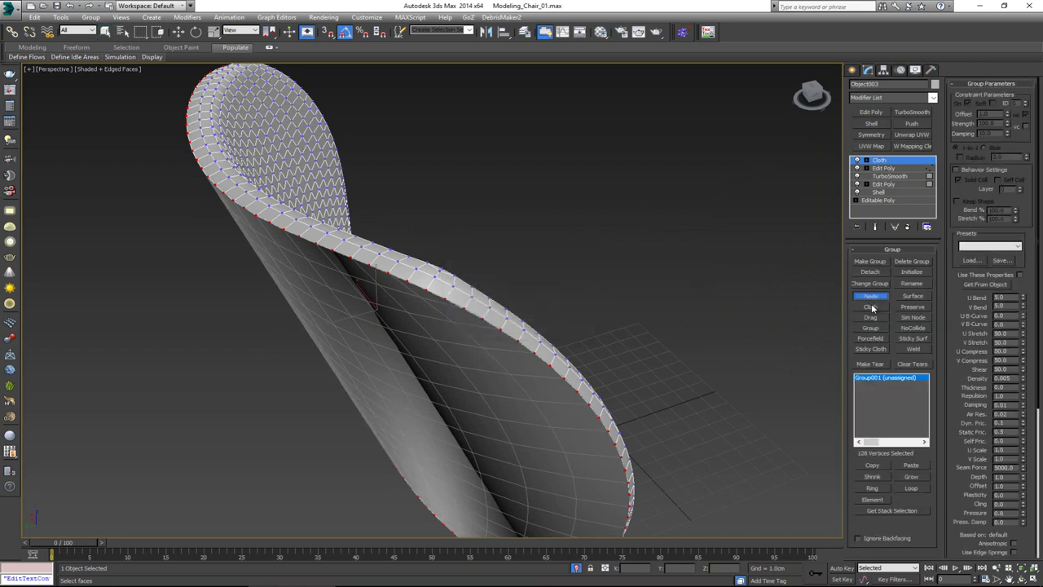
left_click(464, 383)
left_click(887, 161)
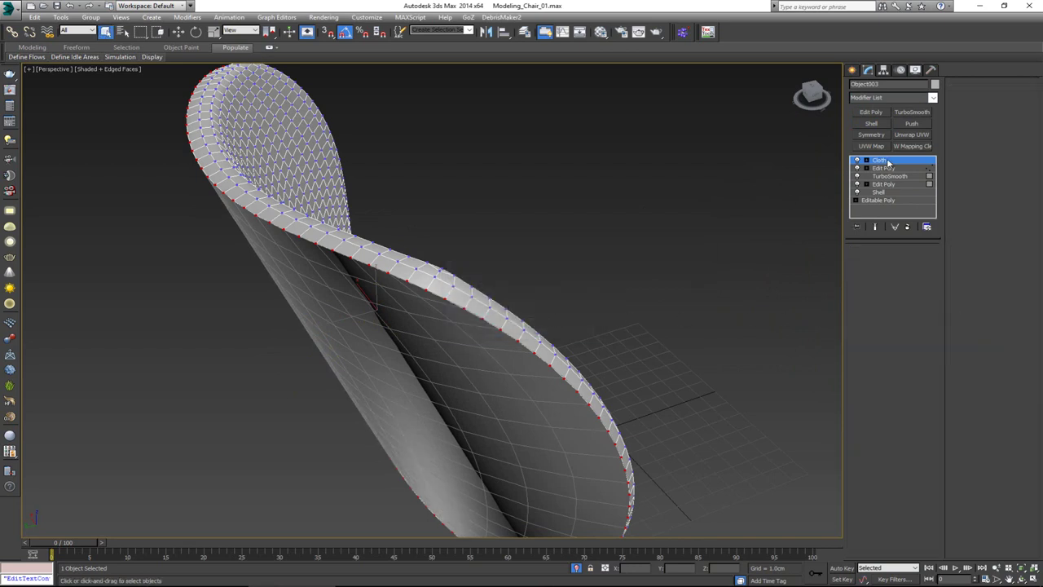
Define the shell as Cloth with the Satin preset and a pressure of 50.
left_click(504, 149)
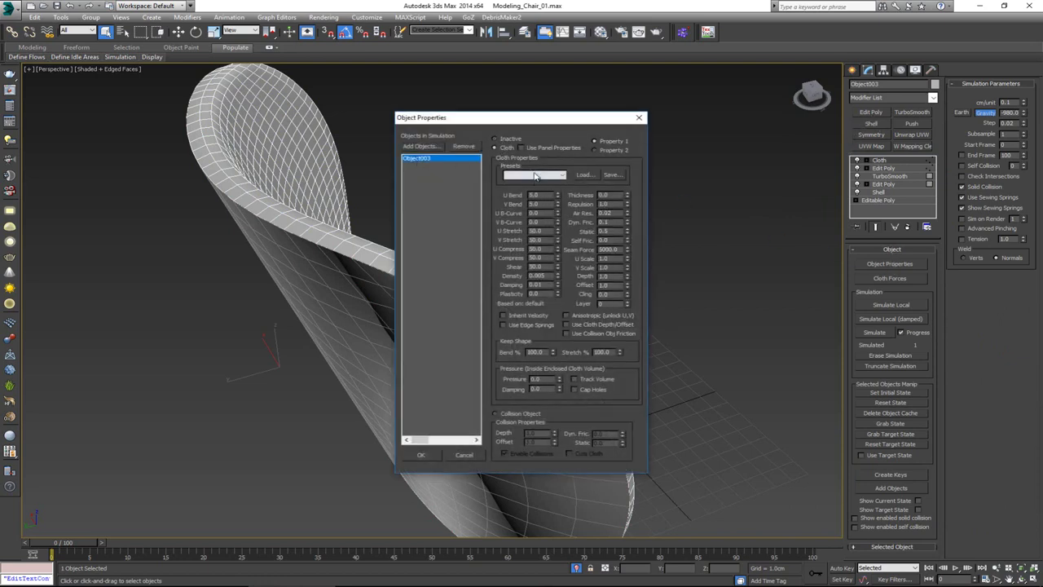
left_click(534, 175)
left_click(528, 243)
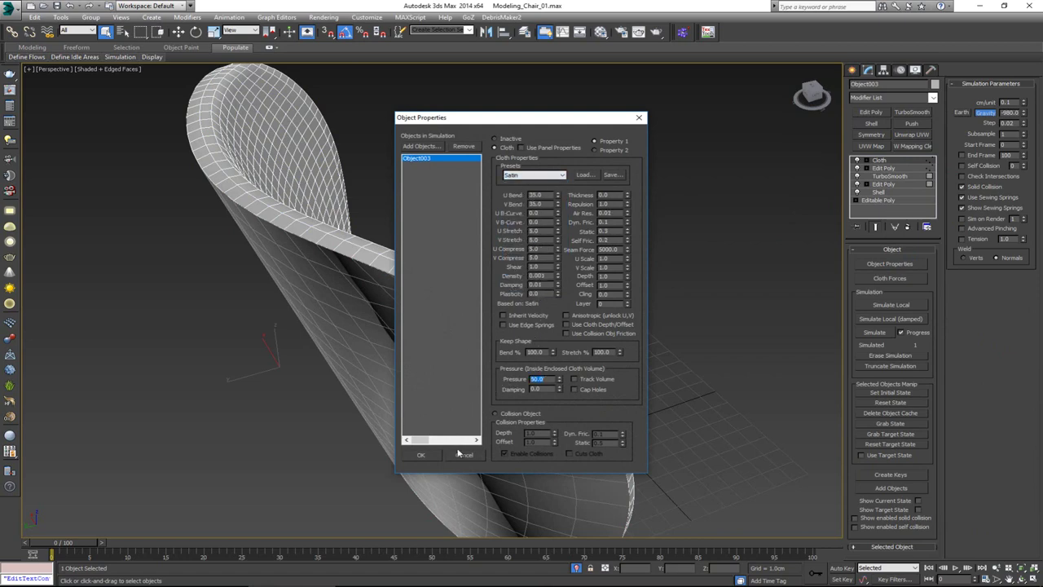
left_click(420, 455)
Run the local cloth simulation to inflate the backrest cushion, ending isolation before stopping it.
left_click(892, 305)
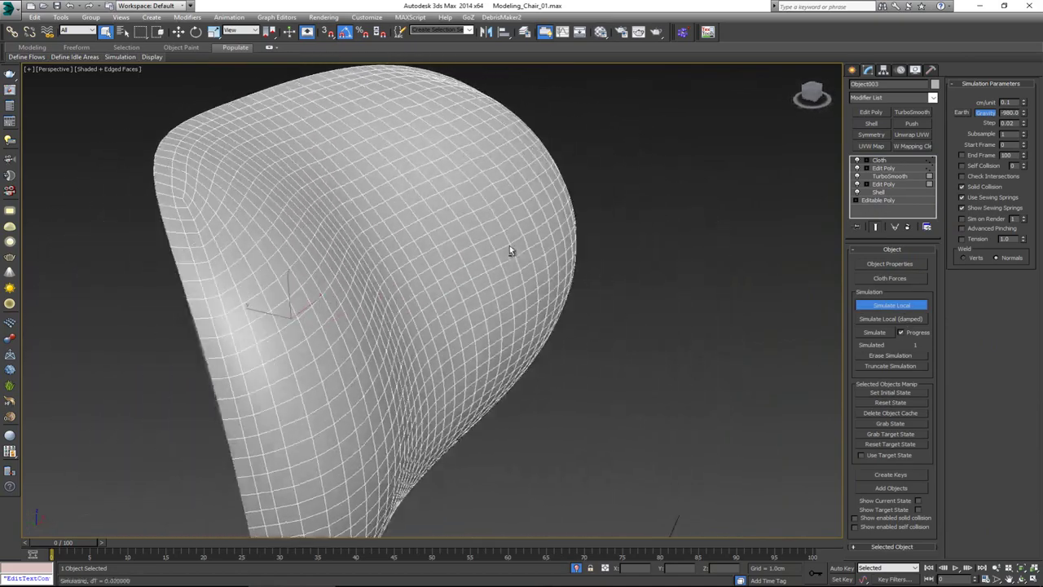
right_click(434, 217)
left_click(471, 141)
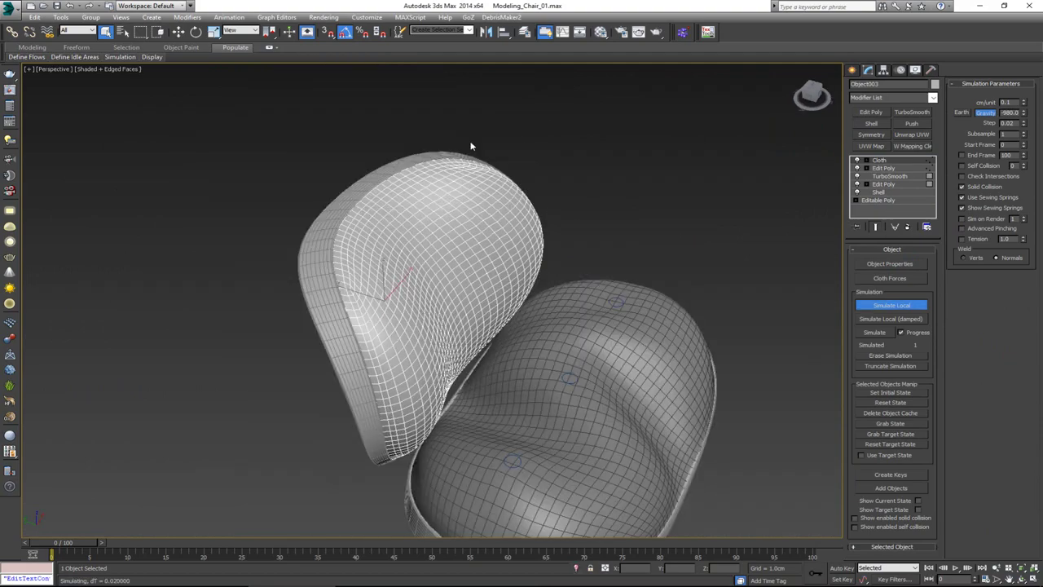
middle_click_drag(472, 147, 310, 371, "alt")
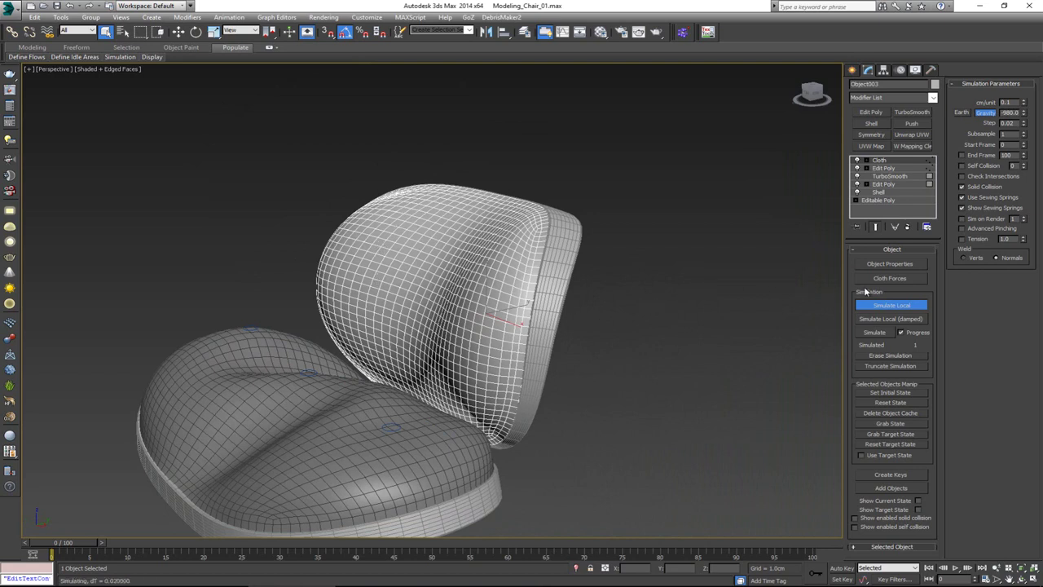
left_click(919, 306)
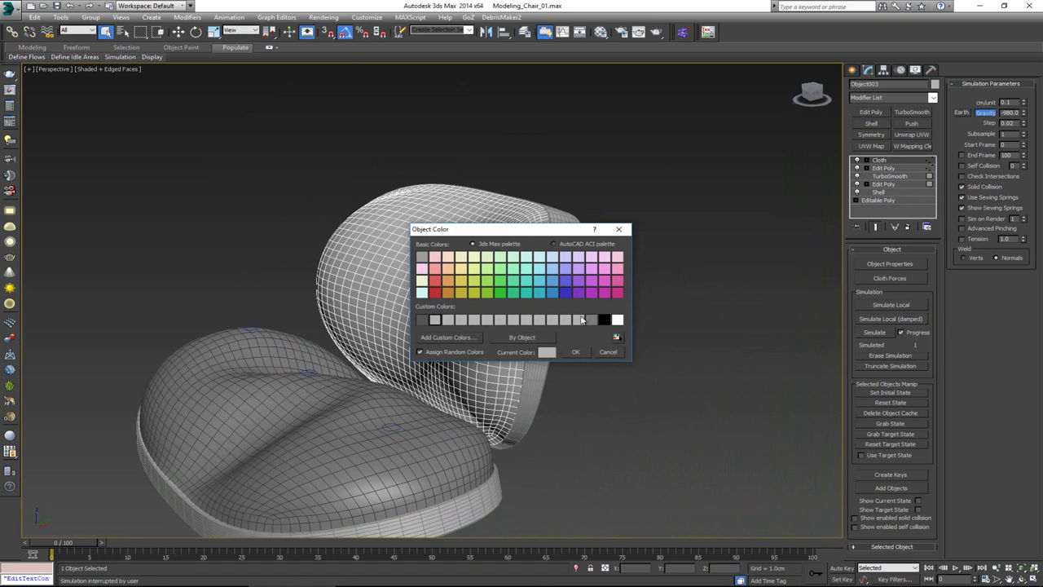
Set the backrest cushion's object color to dark grey and show the deselected chair without edged faces.
left_click(575, 352)
left_click(640, 336)
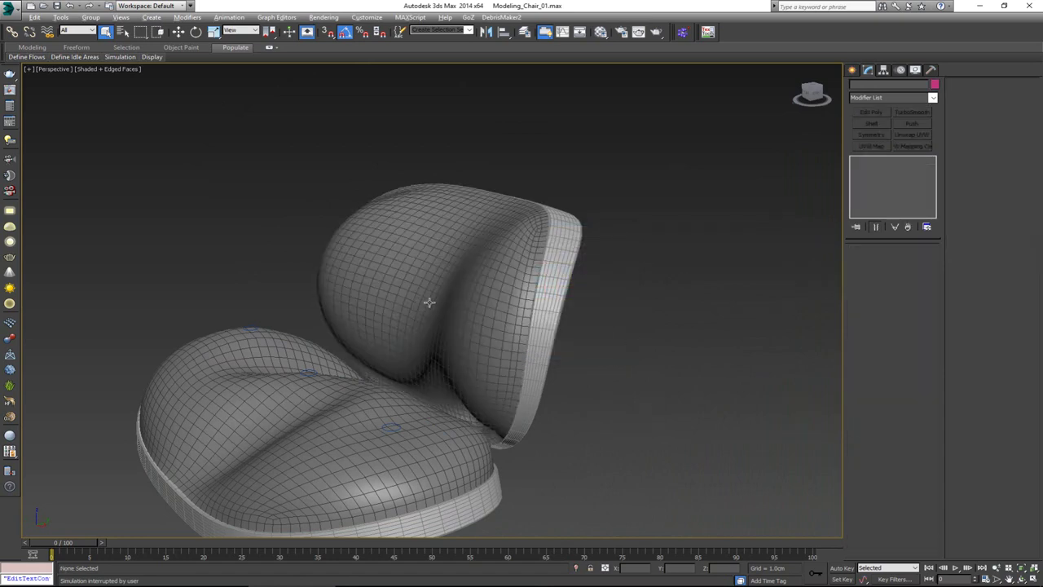
middle_click_drag(430, 302, 506, 314, "alt")
key("F4")
scroll(400, 252, "down", 4)
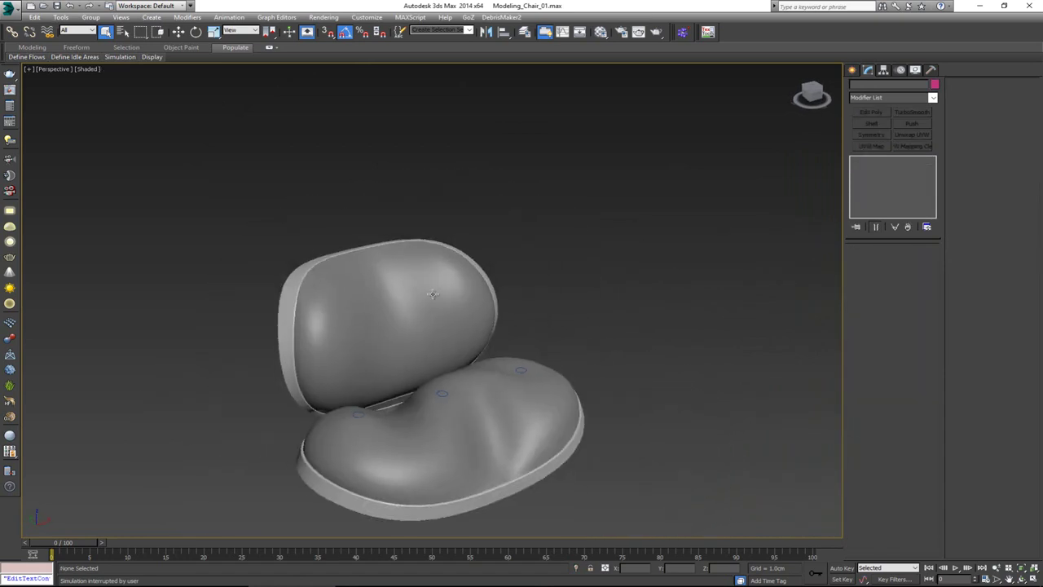
Copy the backrest shell in the left view, placing the duplicate above and slightly behind the original as a headrest.
mouse_move(400, 252)
middle_mouse_down("alt")
mouse_move(458, 275)
mouse_move(422, 281)
mouse_move(414, 296)
mouse_move(445, 302)
mouse_move(470, 289)
middle_mouse_up("alt")
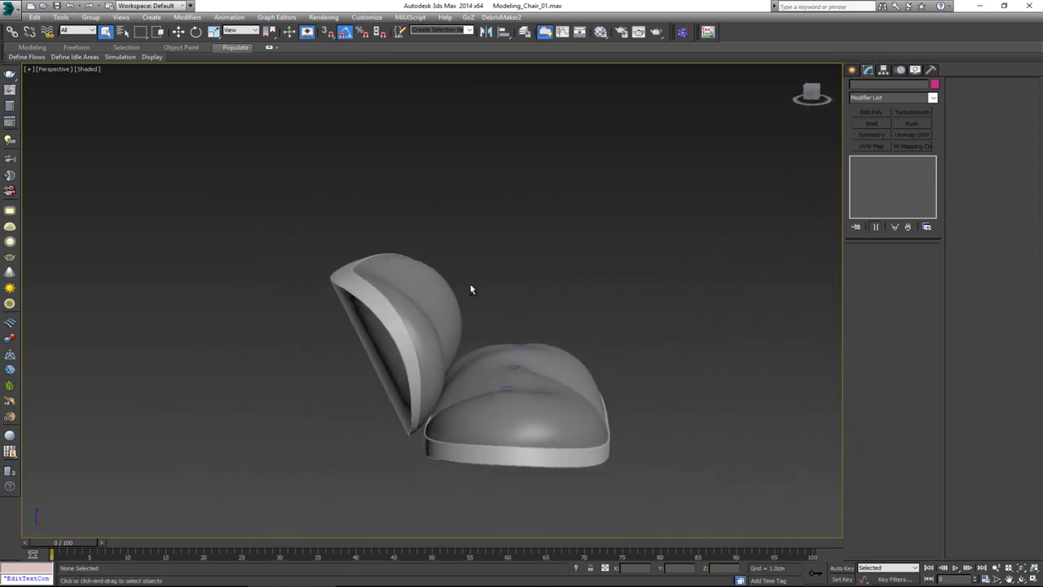
left_click(359, 310)
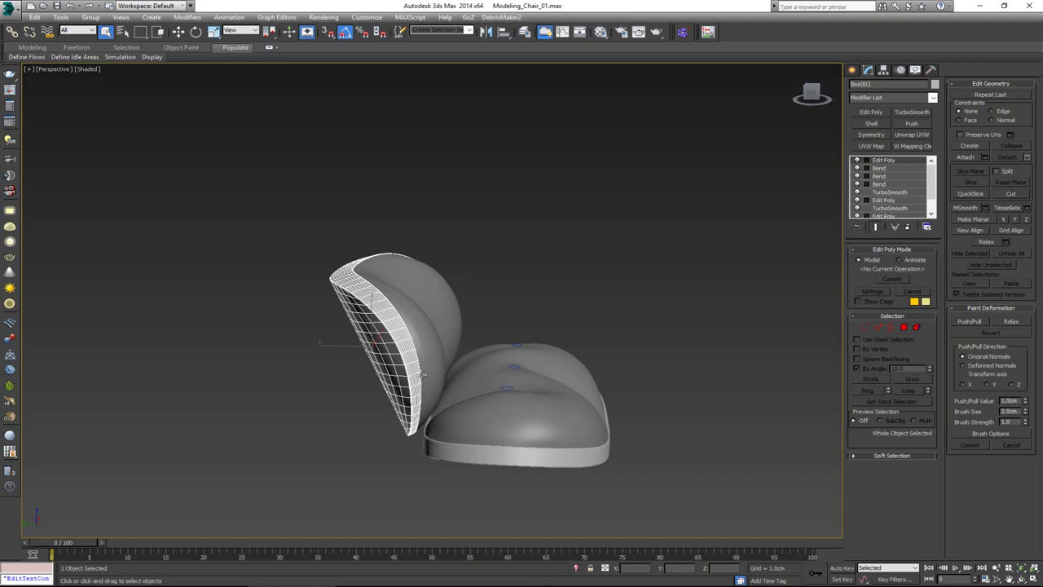
key("w")
key("alt+w")
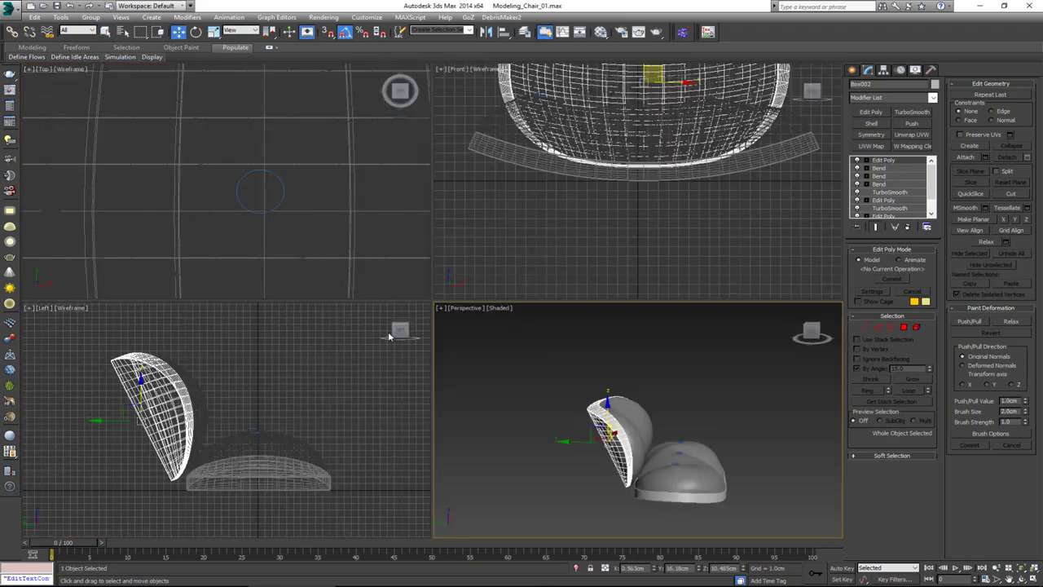
middle_click_drag(208, 380, 254, 433)
key("alt+w")
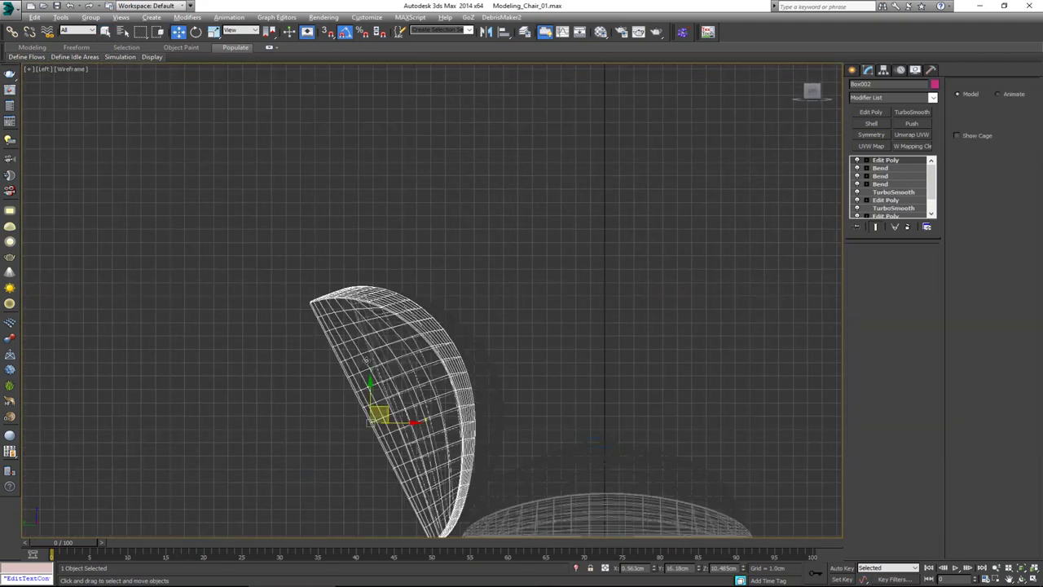
mouse_move(378, 415)
left_mouse_down("shift")
mouse_move(274, 168)
mouse_move(261, 161)
left_mouse_up("shift")
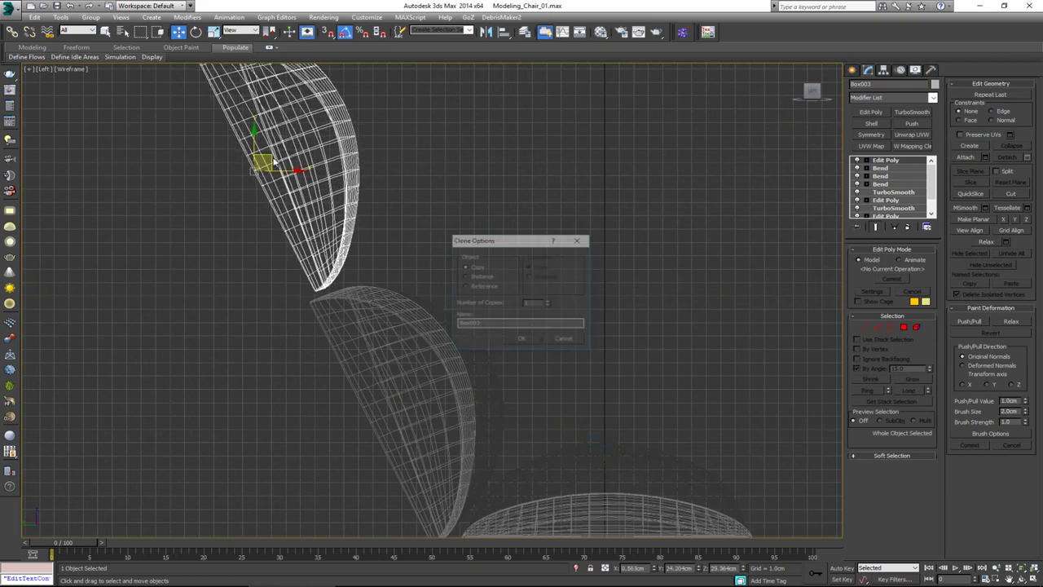
left_click(522, 339)
Rotate the copied headrest shell to a more upright tilt and align it above the backrest.
middle_click_drag(357, 277, 358, 348)
key("e")
left_click_drag(294, 229, 329, 211)
key("w")
Try a stronger sideways curve on the headrest by setting its X-axis Bend angle to -56.
key("alt+w")
right_click(528, 377)
key("alt+w")
middle_click_drag(528, 384, 451, 312, "alt")
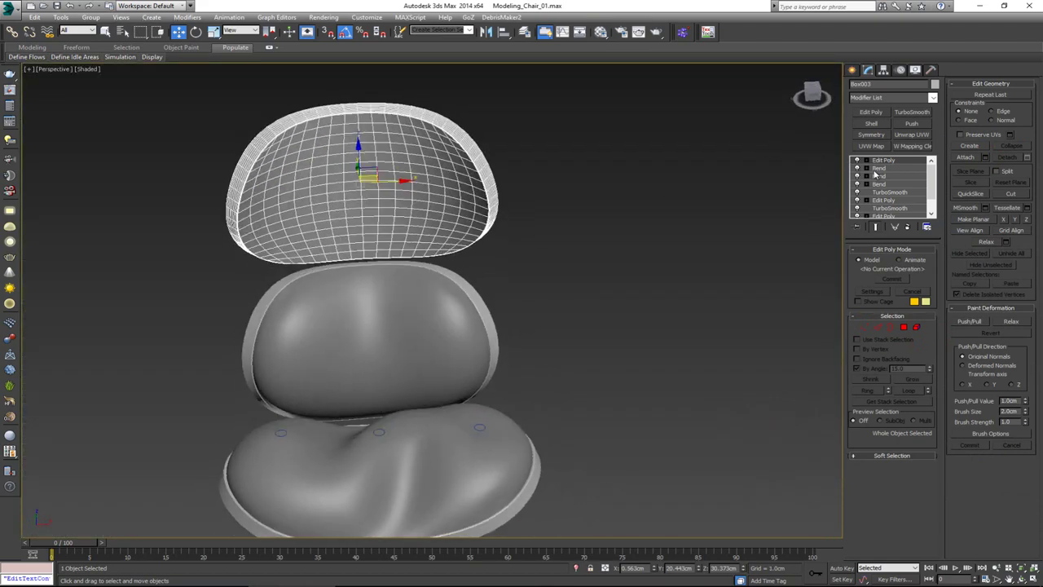
left_click(880, 175)
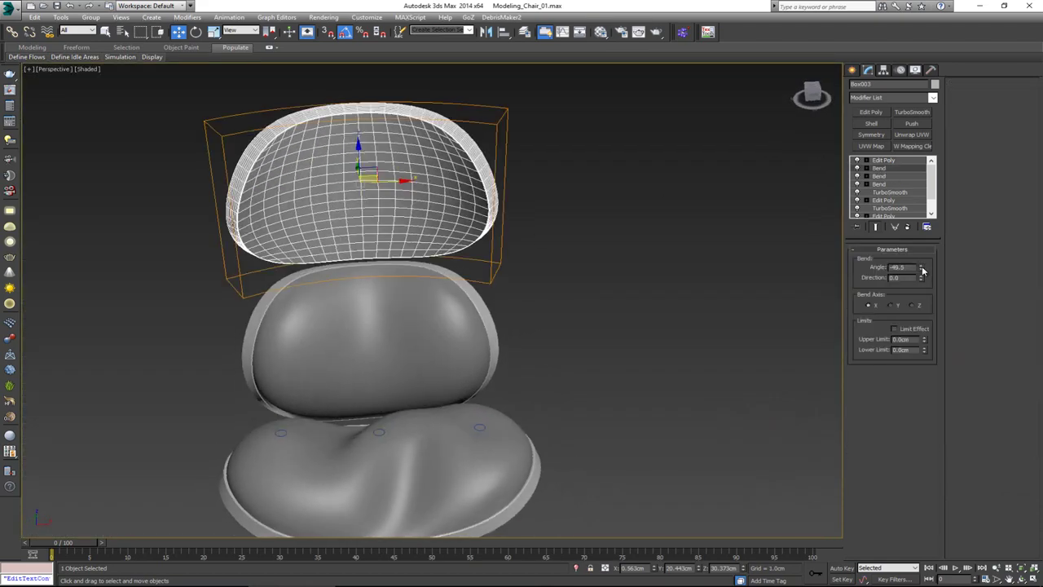
left_click_drag(922, 270, 918, 272)
Scale the headrest down in width and height and move it down close to the backrest's upper edge.
middle_click_drag(437, 125, 446, 142)
key("r")
left_click_drag(327, 202, 361, 200)
middle_click_drag(363, 194, 351, 172, "alt")
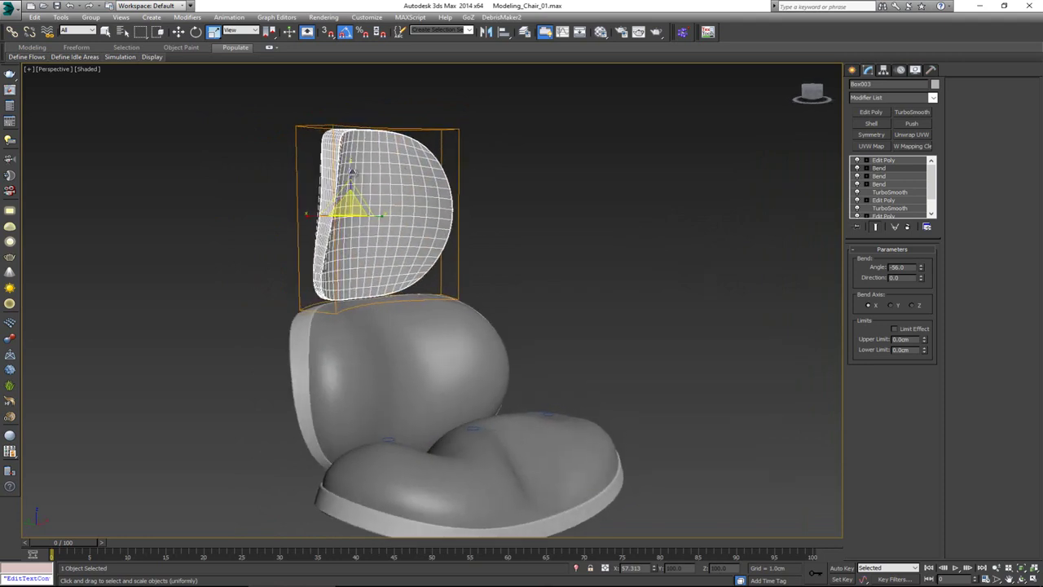
left_click_drag(351, 171, 353, 220)
key("w")
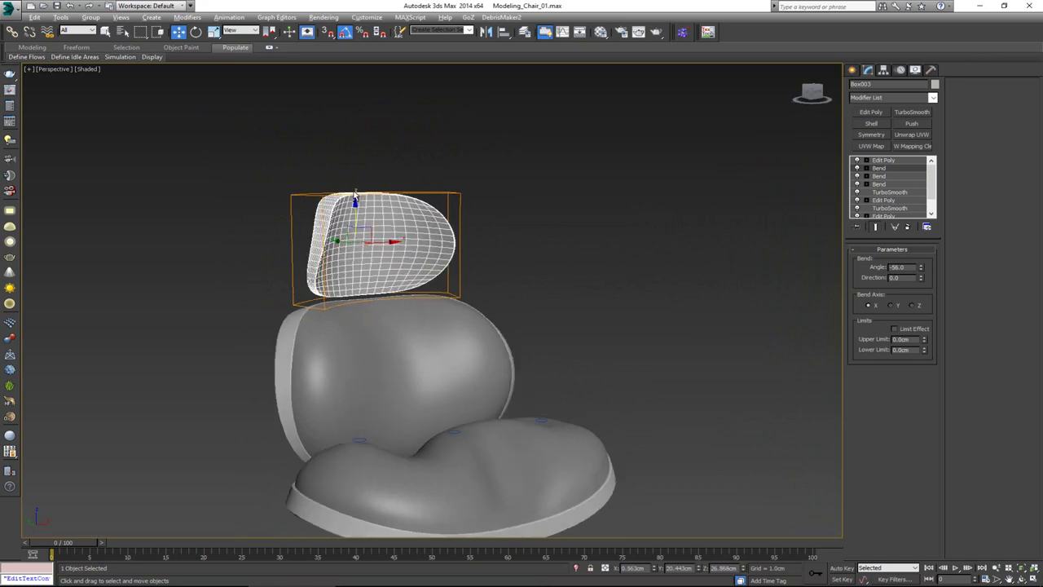
Flatten the headrest's sideways curve by setting the X-axis Bend angle to about -29.5, and deselect it.
middle_click_drag(354, 199, 767, 196, "alt")
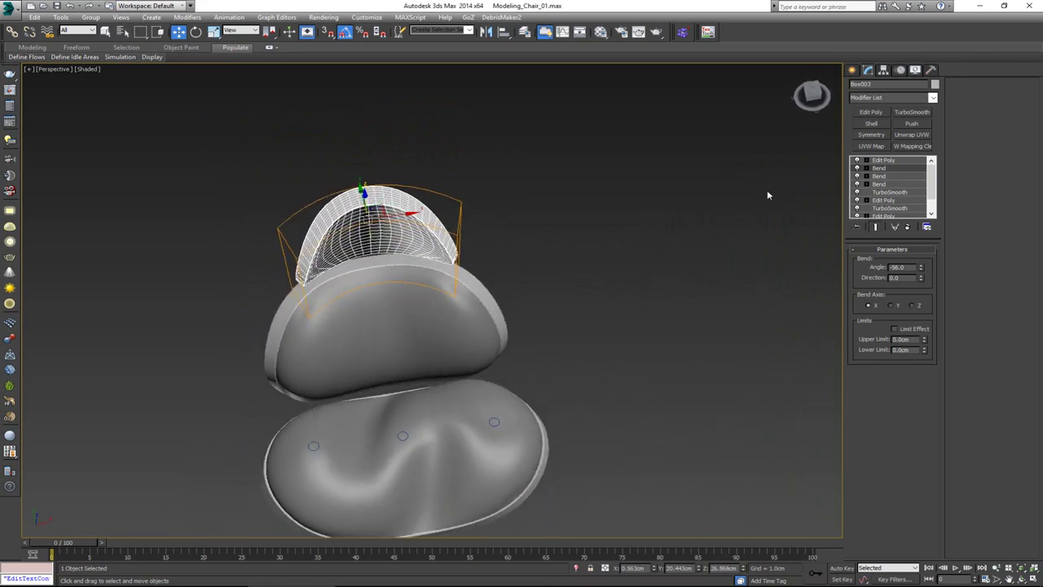
left_click_drag(921, 272, 913, 241)
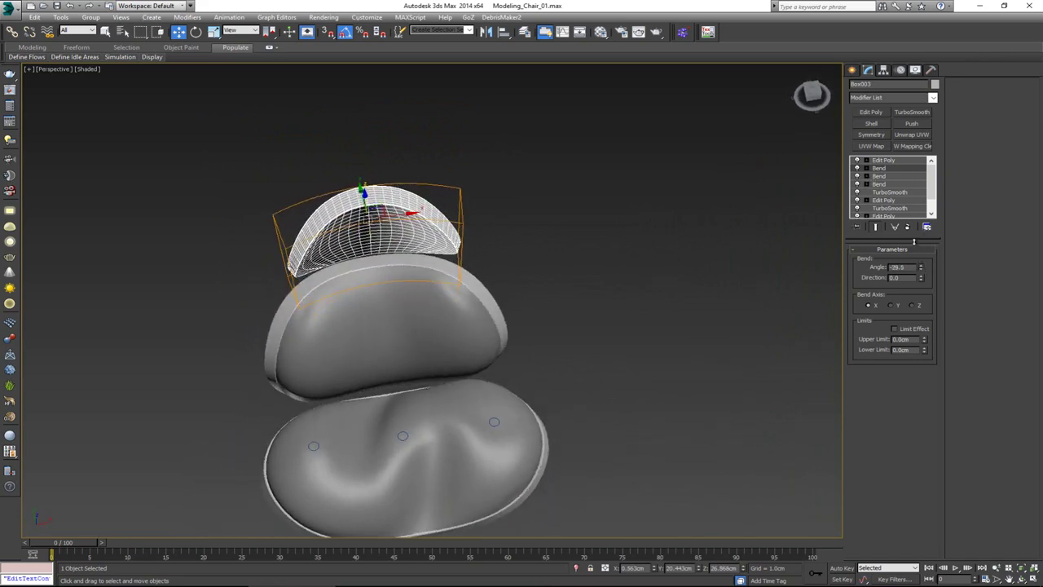
middle_click_drag(437, 152, 632, 182, "alt")
left_click(539, 201)
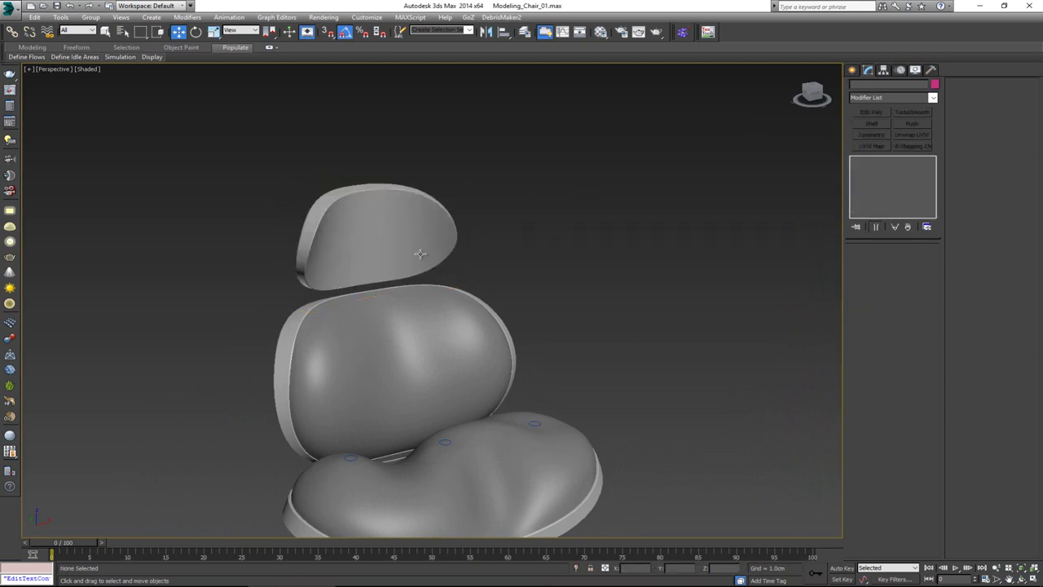
Select the headrest's front polygons by a 15-degree angle and detach them as a clone into a separate object.
scroll(419, 254, "down", 3)
mouse_move(419, 253)
middle_mouse_down("alt")
mouse_move(436, 259)
mouse_move(412, 267)
middle_mouse_up("alt")
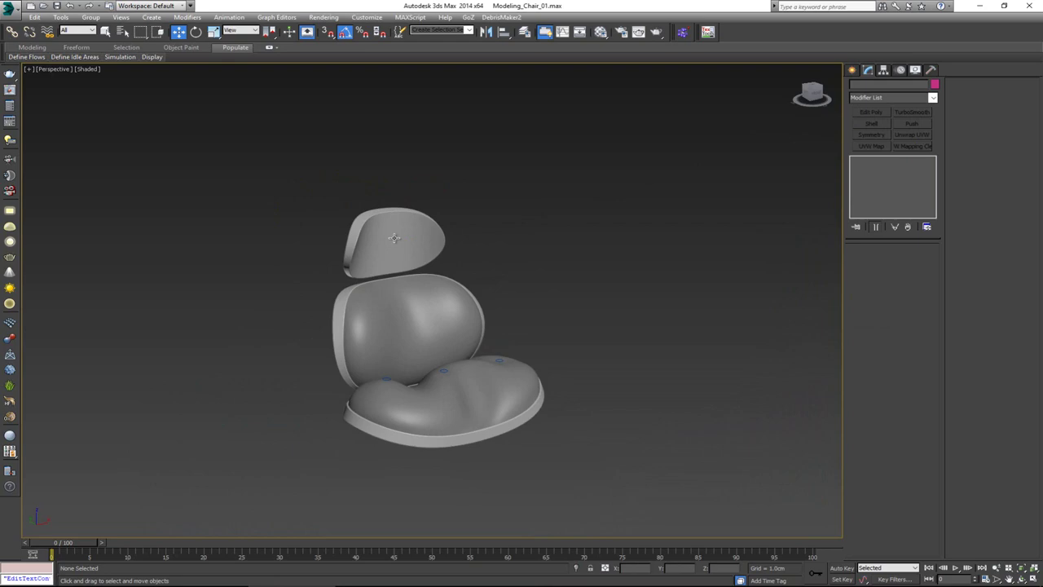
left_click(395, 238)
scroll(395, 244, "up", 5)
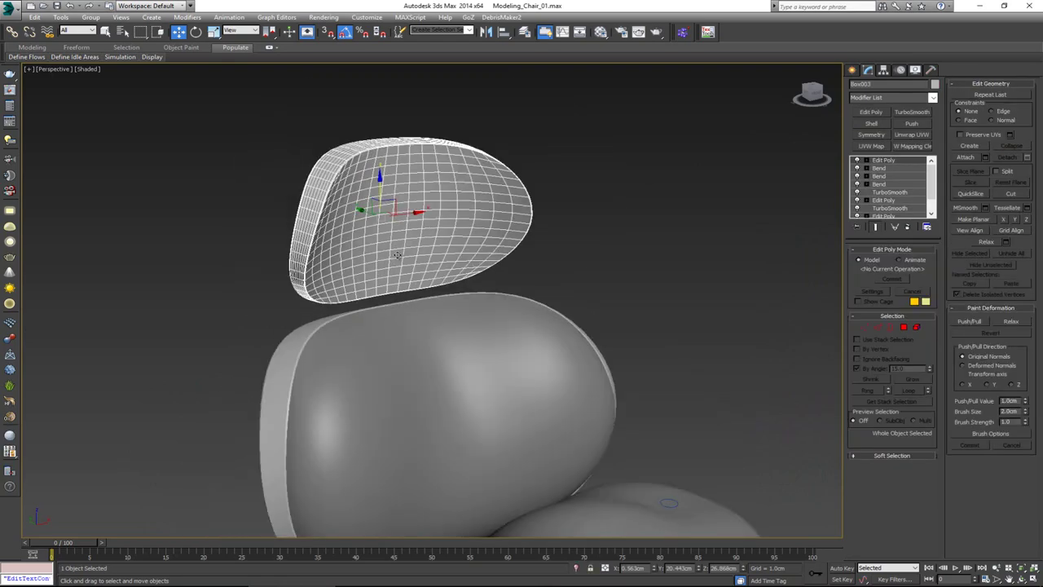
mouse_move(397, 255)
middle_mouse_down("alt")
mouse_move(374, 258)
mouse_move(424, 260)
mouse_move(415, 264)
middle_mouse_up("alt")
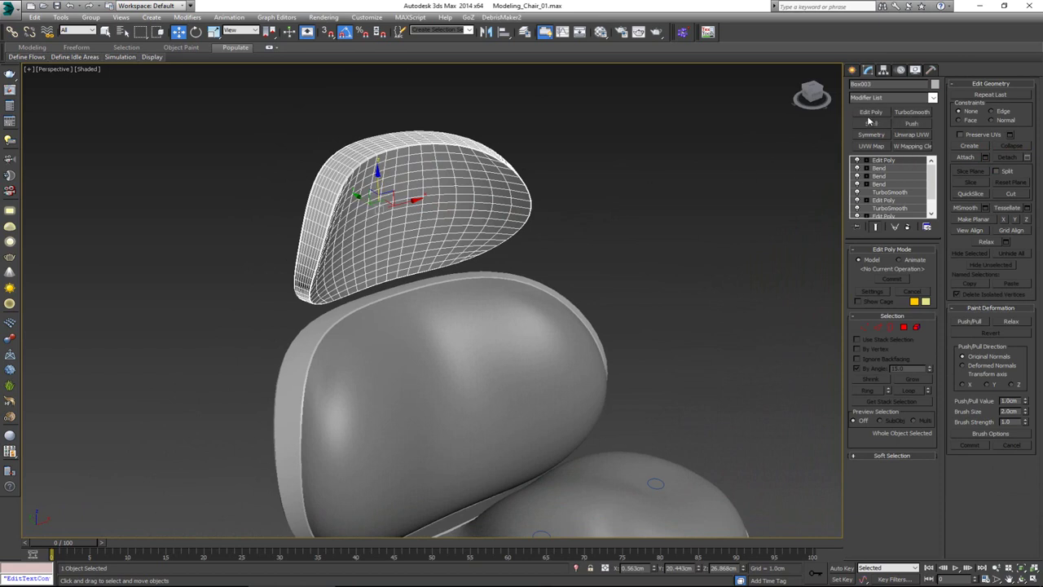
key("4")
left_click(404, 211)
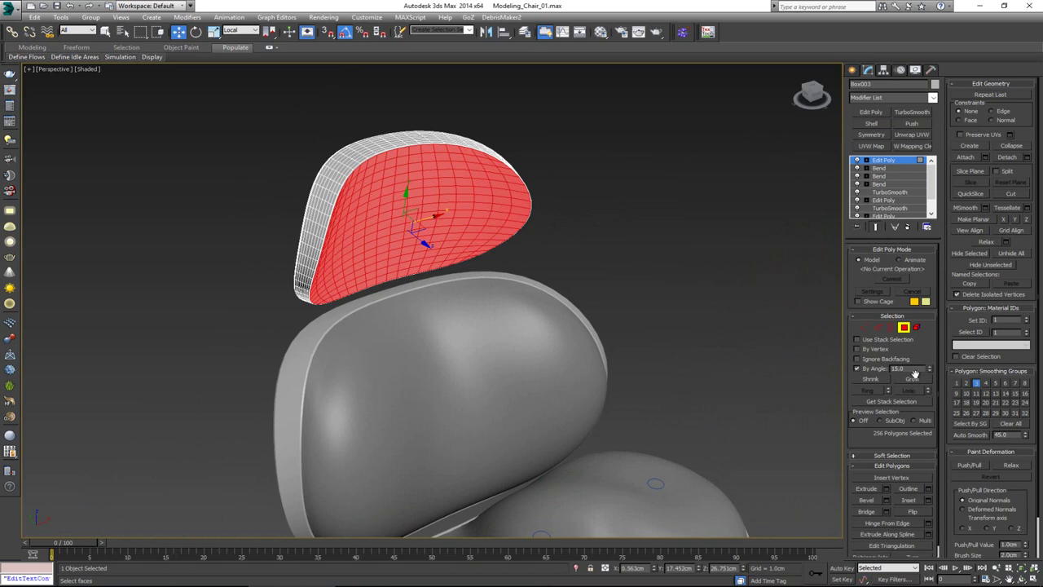
mouse_move(607, 259)
middle_mouse_down("alt")
mouse_move(628, 272)
mouse_move(615, 277)
middle_mouse_up("alt")
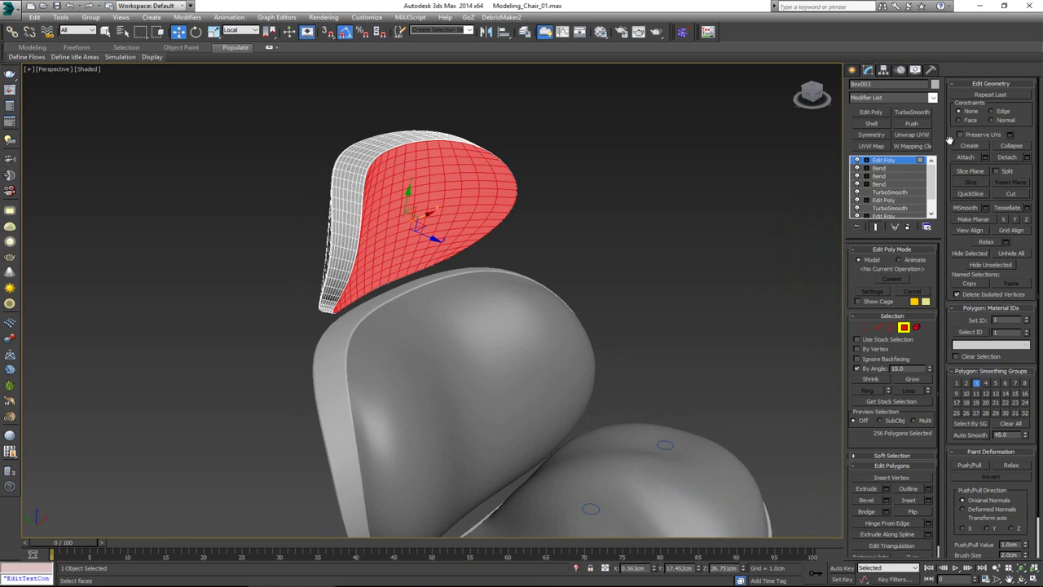
left_click(1025, 158)
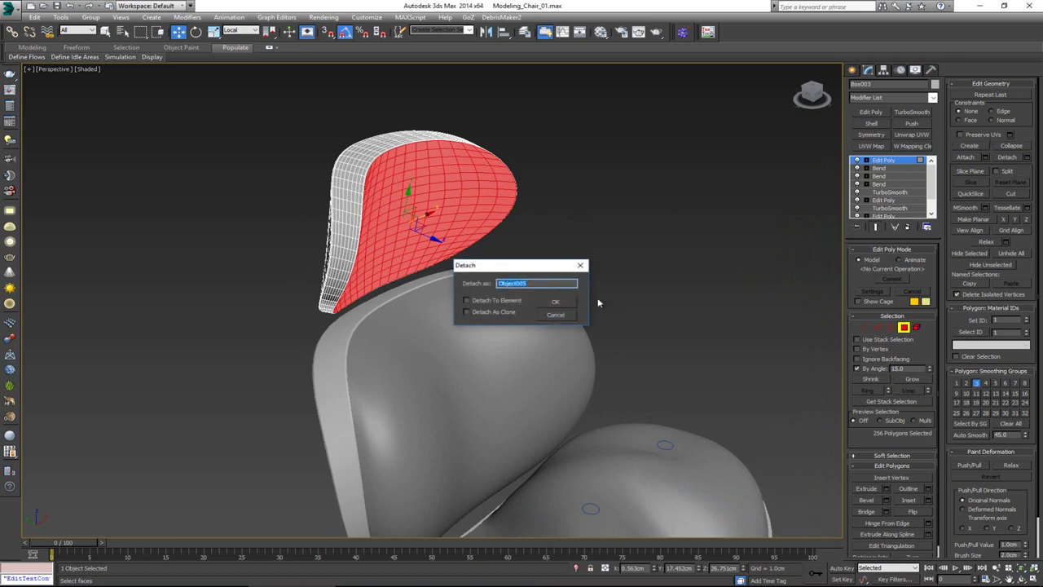
left_click(507, 315)
left_click(556, 303)
key("4")
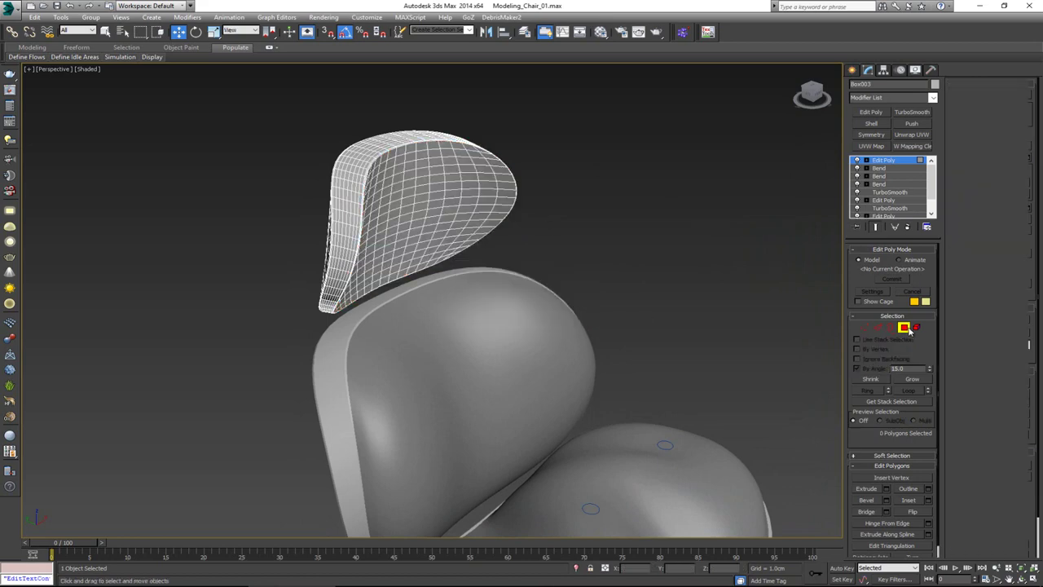
Apply a Shell modifier with a 1.0 cm outer amount to the cloned headrest surface and isolate it.
left_click(484, 189)
mouse_move(471, 158)
middle_mouse_down()
mouse_move(497, 187)
mouse_move(478, 187)
middle_mouse_up()
scroll(494, 188, "up", 2)
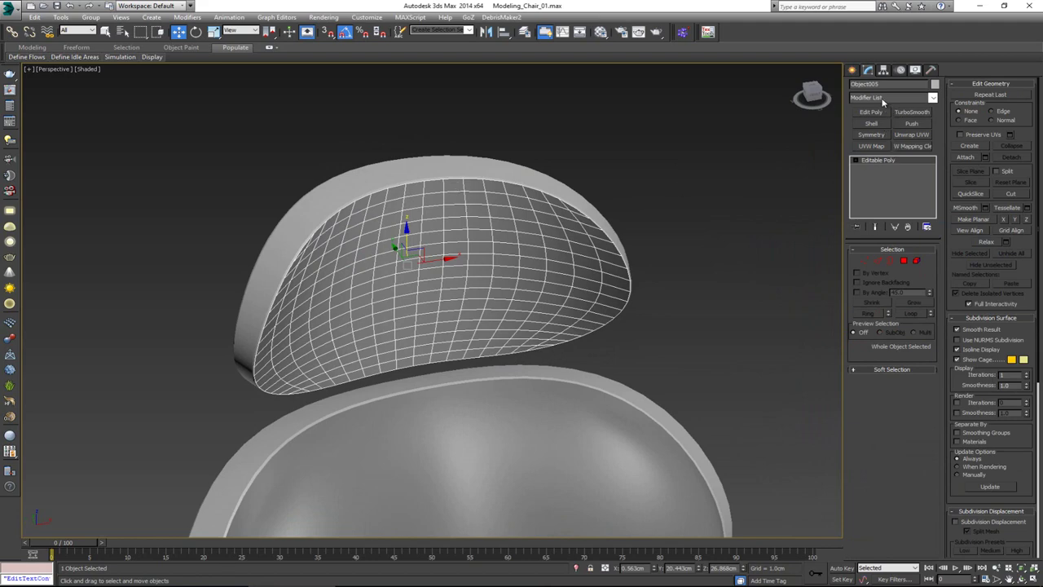
left_click(877, 123)
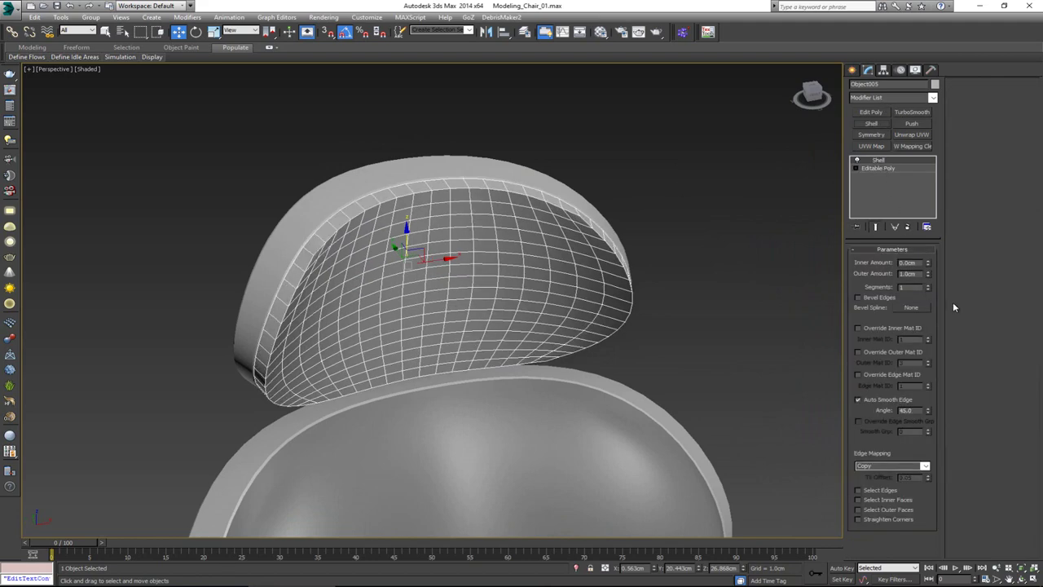
middle_click_drag(494, 214, 572, 224, "alt")
Add Edit Poly to the shell and detach its back polygons, selected by a 45-degree angle, as a separate object.
left_click(871, 112)
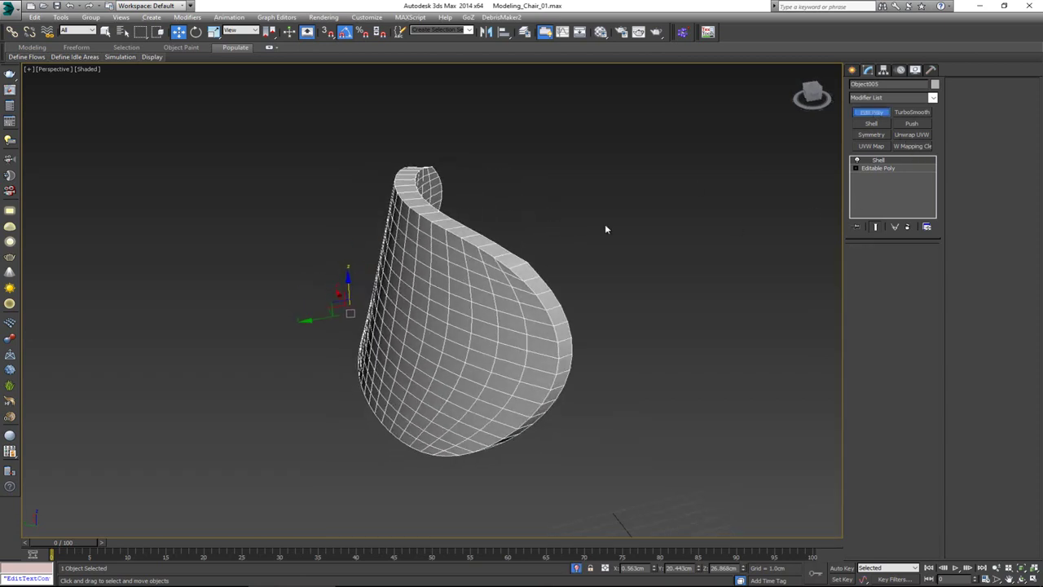
key("4")
left_click(477, 308)
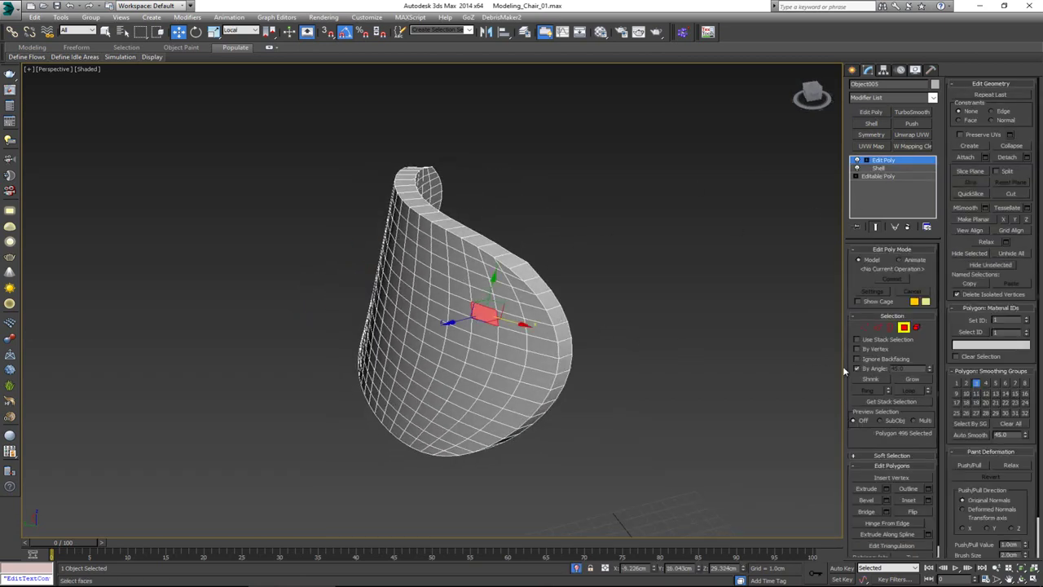
left_click(561, 378)
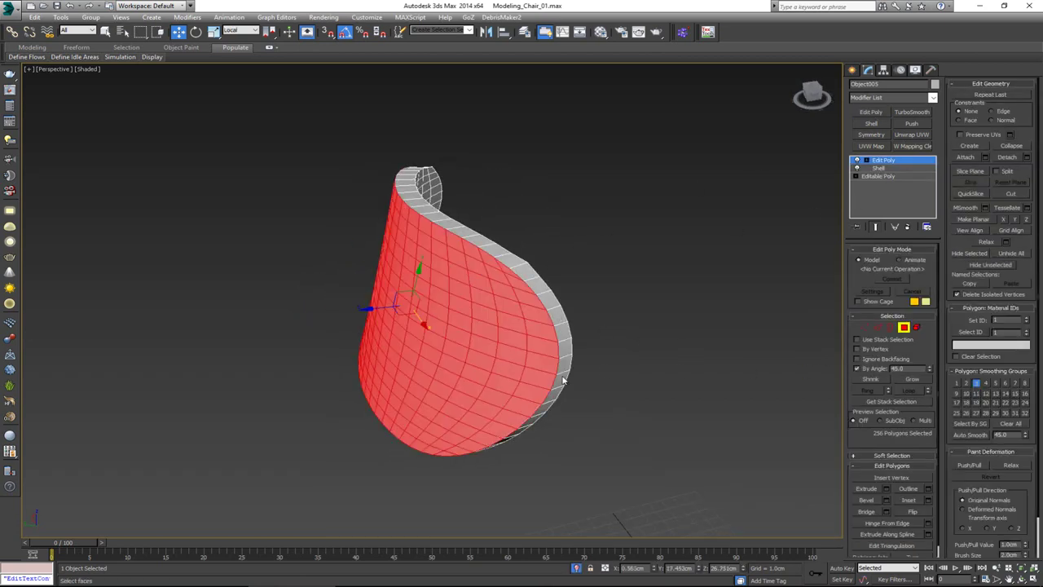
left_click(1029, 157)
left_click(554, 302)
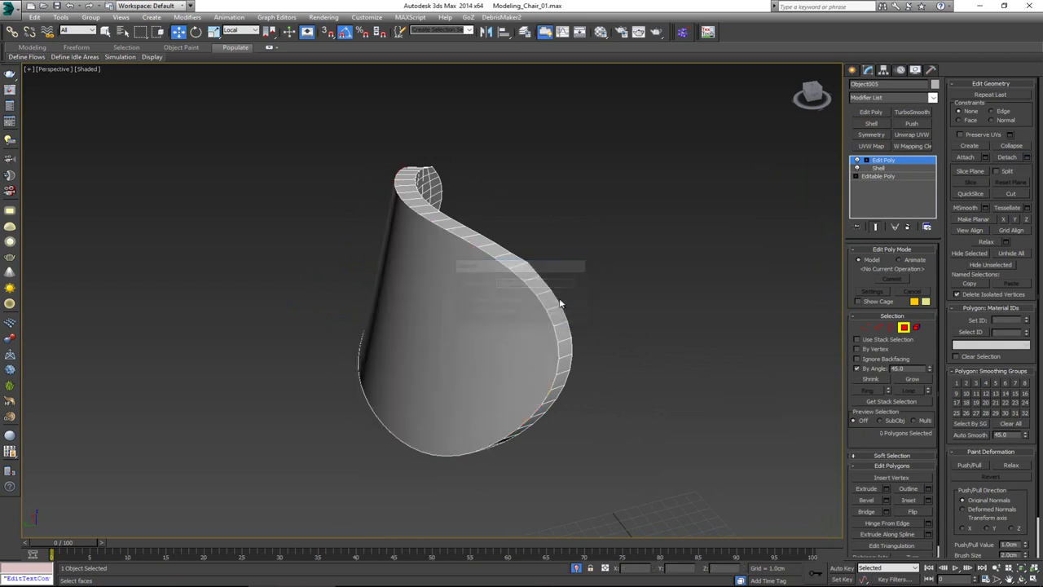
left_click(904, 326)
Smooth the open shell with TurboSmooth and select its open border's vertices in a new Edit Poly modifier.
left_click(911, 113)
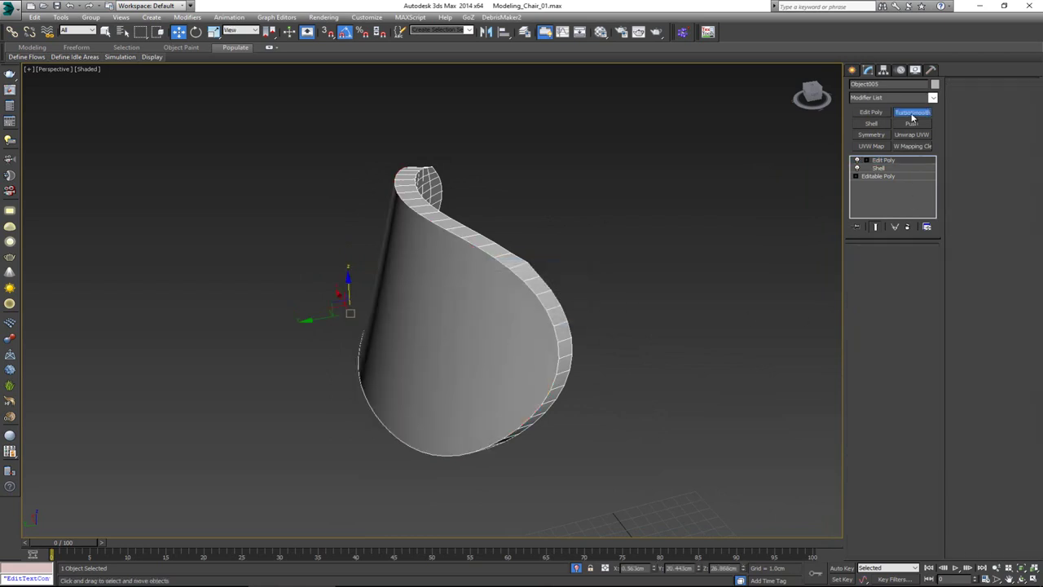
middle_click_drag(563, 223, 512, 237, "alt")
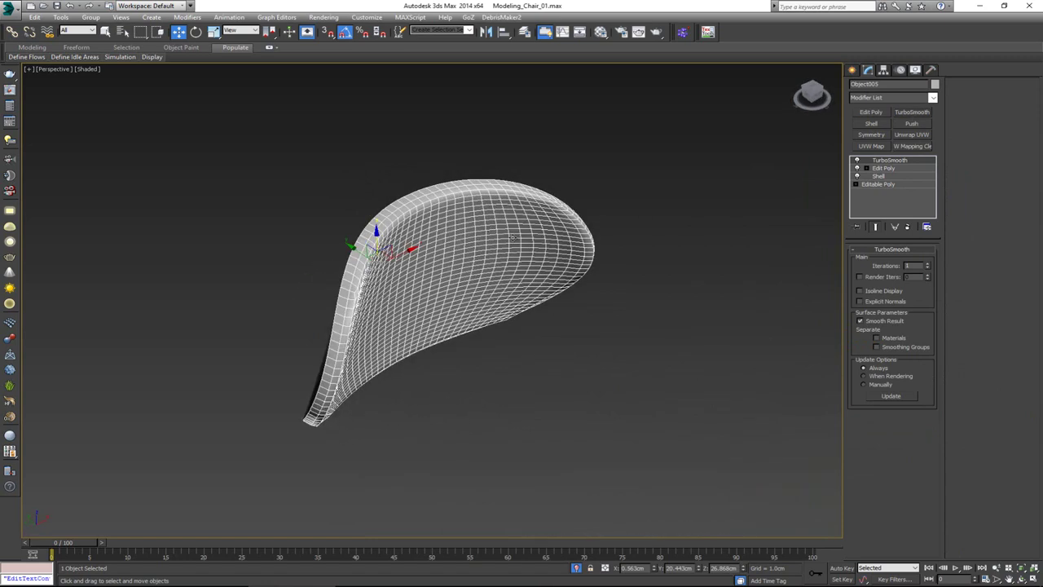
left_click(873, 111)
key("3")
left_click_drag(258, 151, 446, 342)
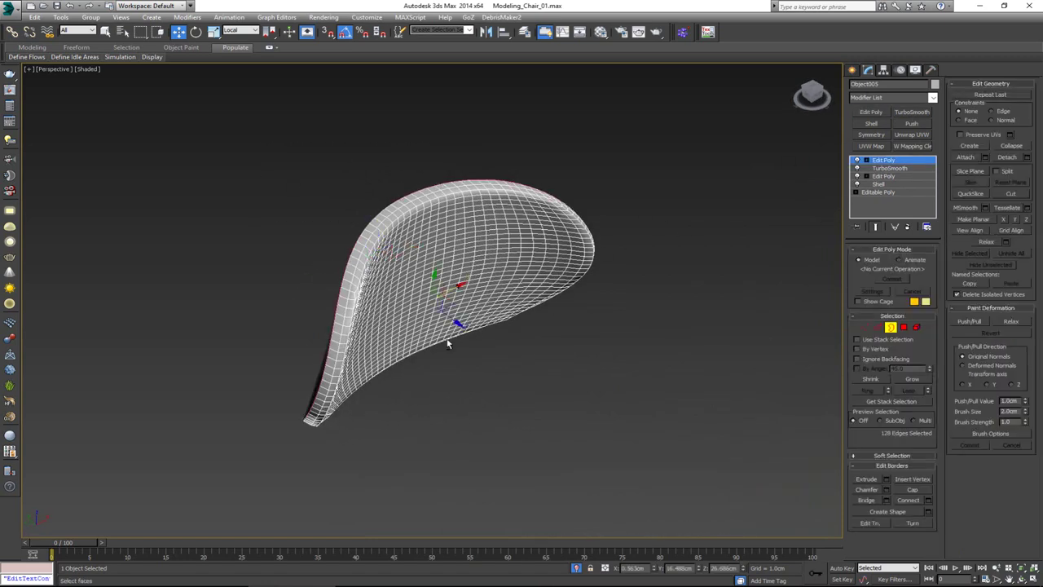
middle_click_drag(447, 343, 501, 347, "alt")
left_click(865, 326, "ctrl")
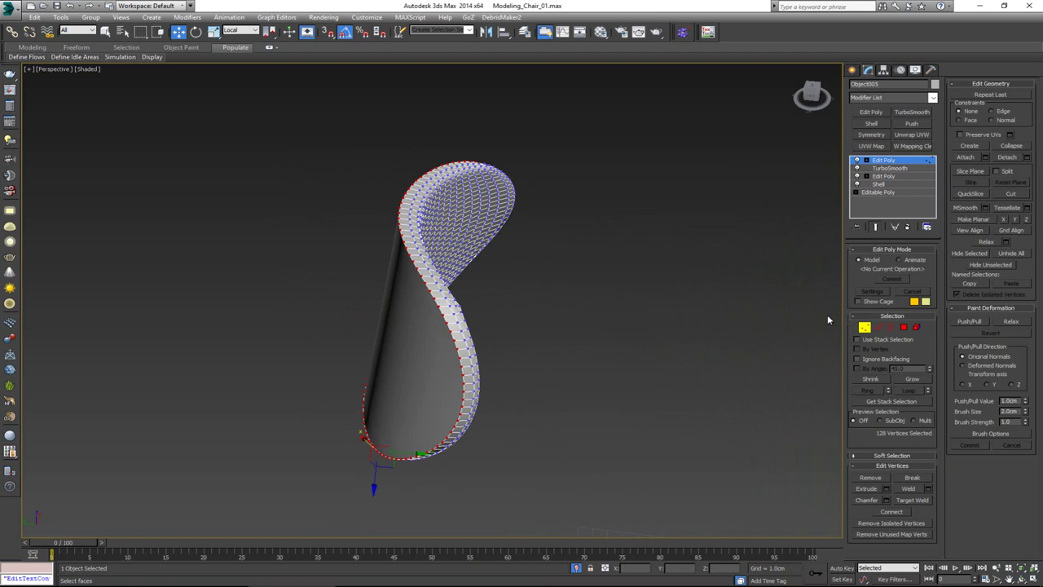
middle_click_drag(827, 320, 603, 241, "alt")
Add a Cloth modifier to the headrest shell.
left_click(878, 98)
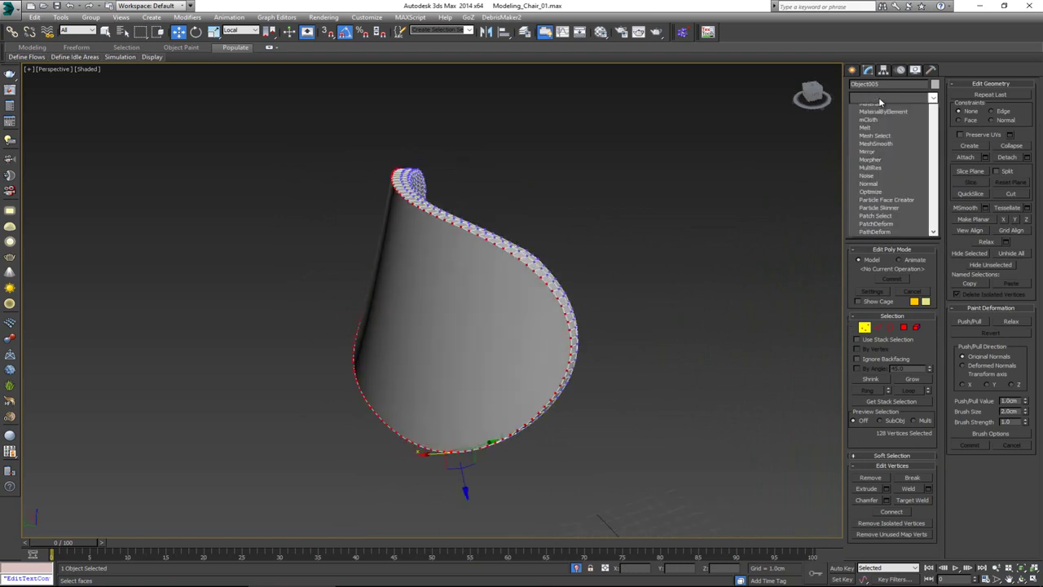
key("c")
key("c")
left_click(879, 124)
left_click(880, 124)
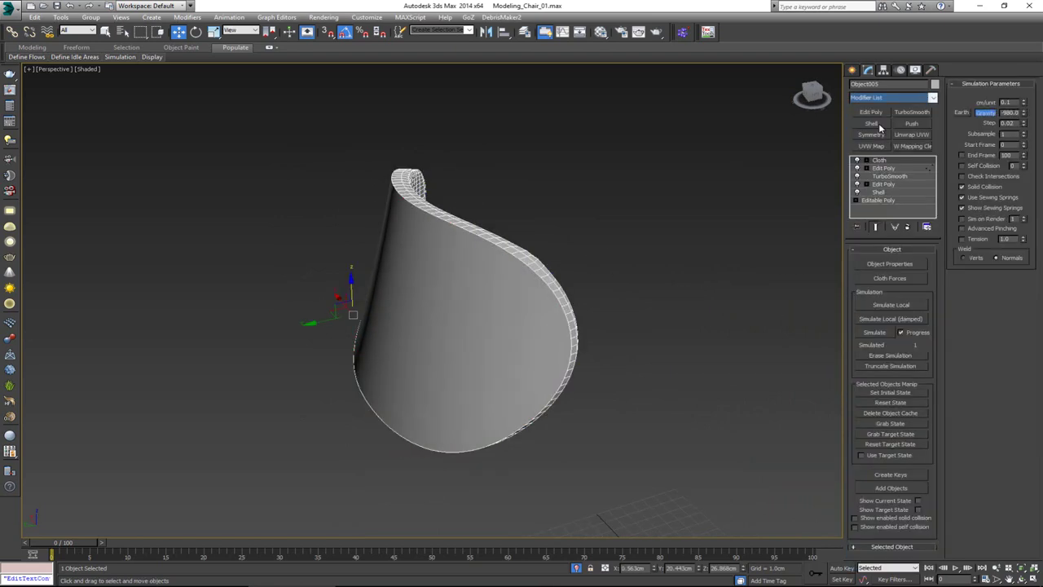
Make a cloth group from the stacked border-vertex selection and constrain it as Node to the headrest's detached back surface.
key("1")
left_click(906, 512)
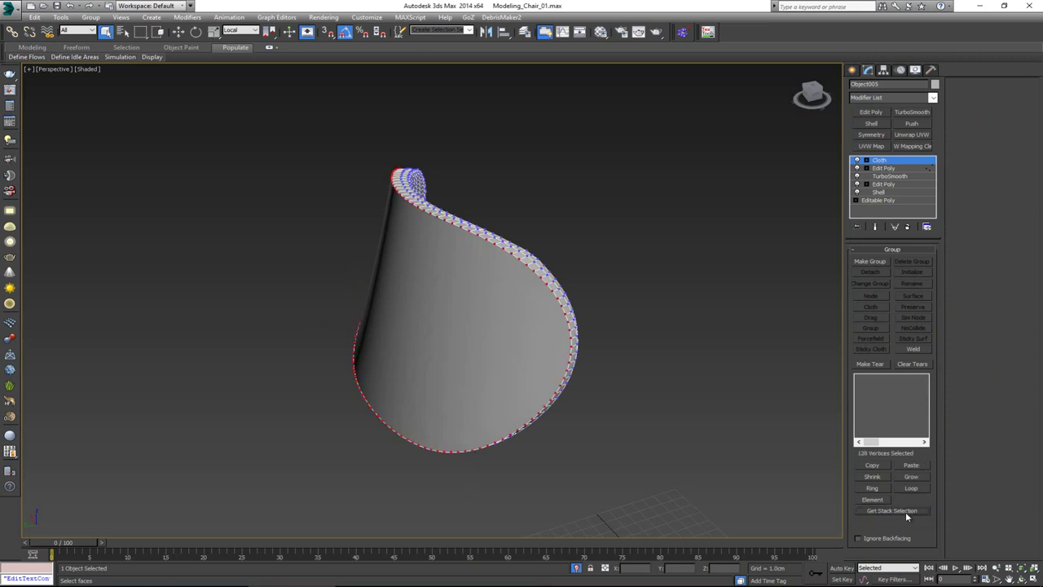
left_click(885, 264)
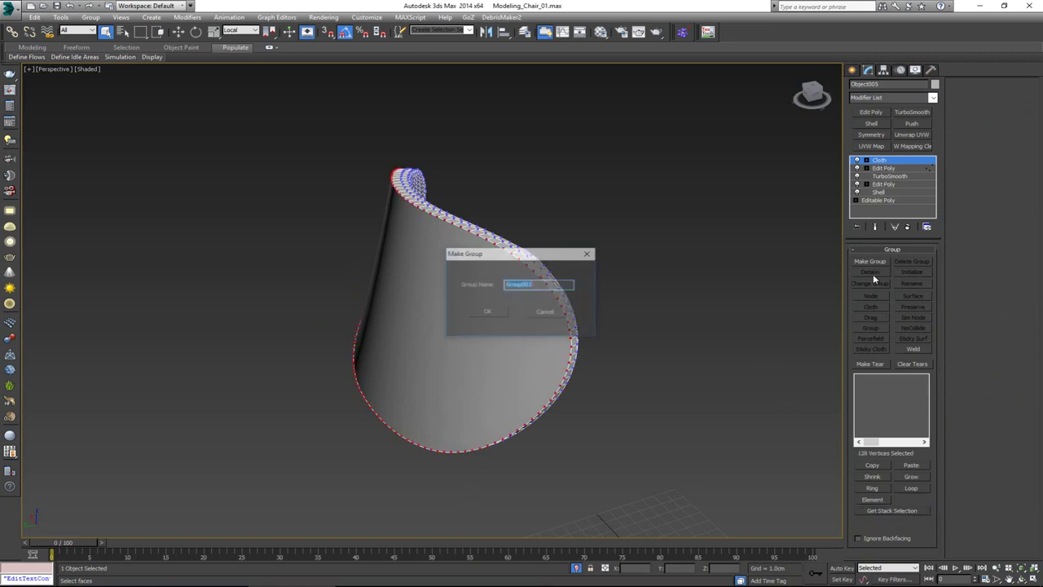
left_click(497, 310)
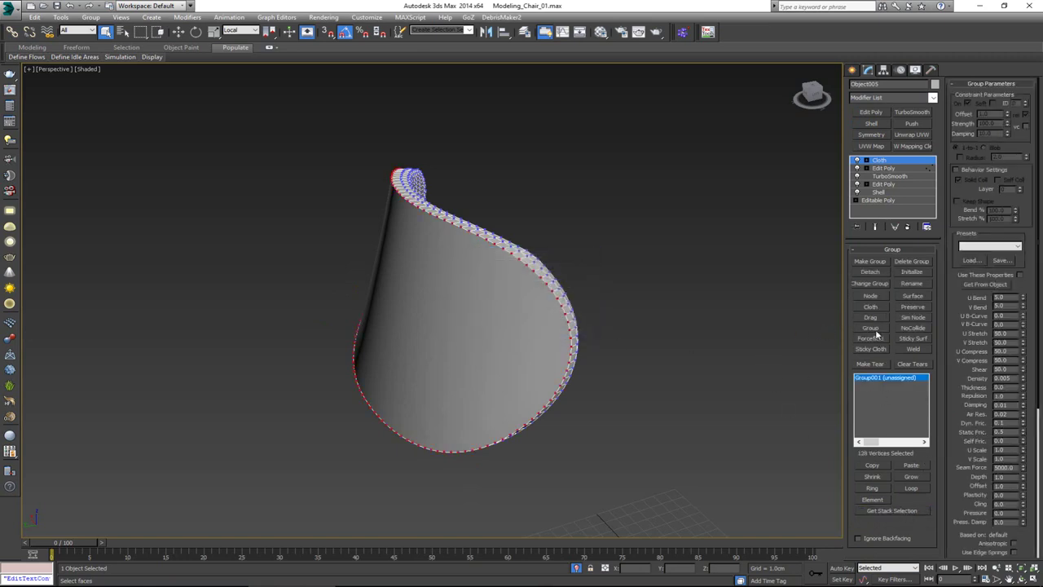
left_click(870, 297)
left_click(498, 343)
left_click(880, 215)
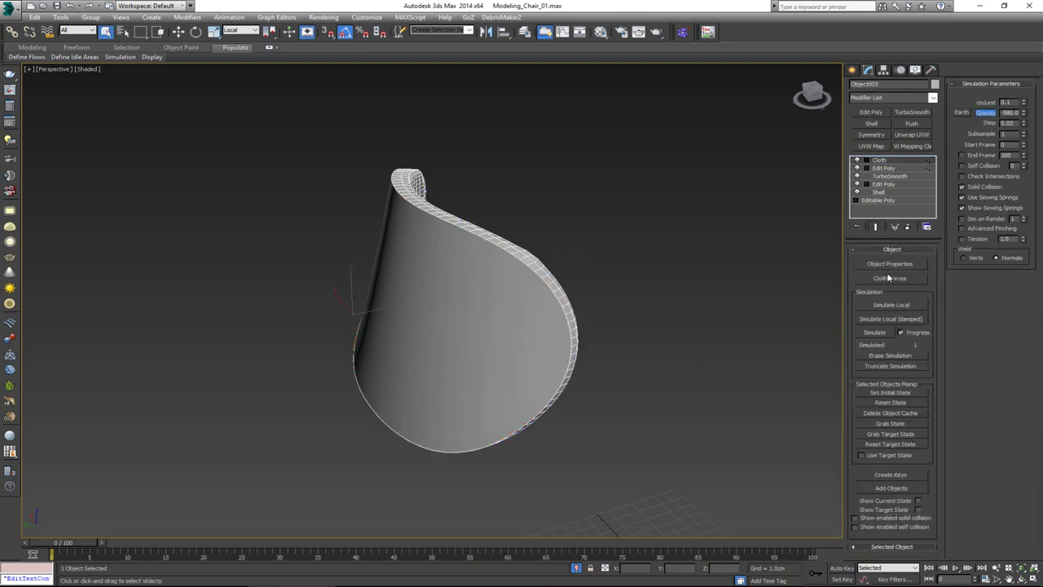
Define the headrest shell as Cloth in the object properties, using the Satin preset and a pressure of 3.
left_click(881, 265)
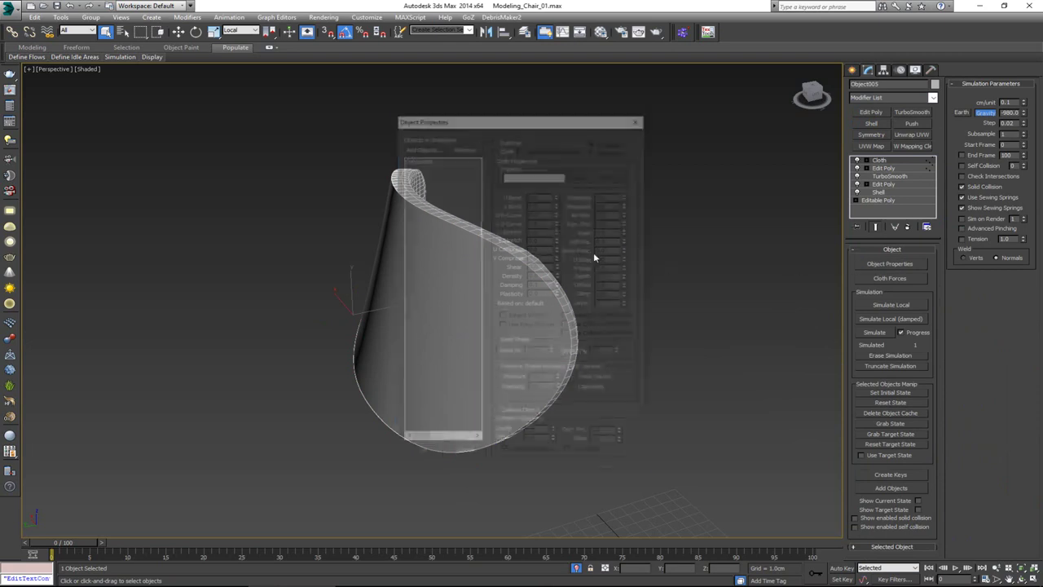
left_click(508, 148)
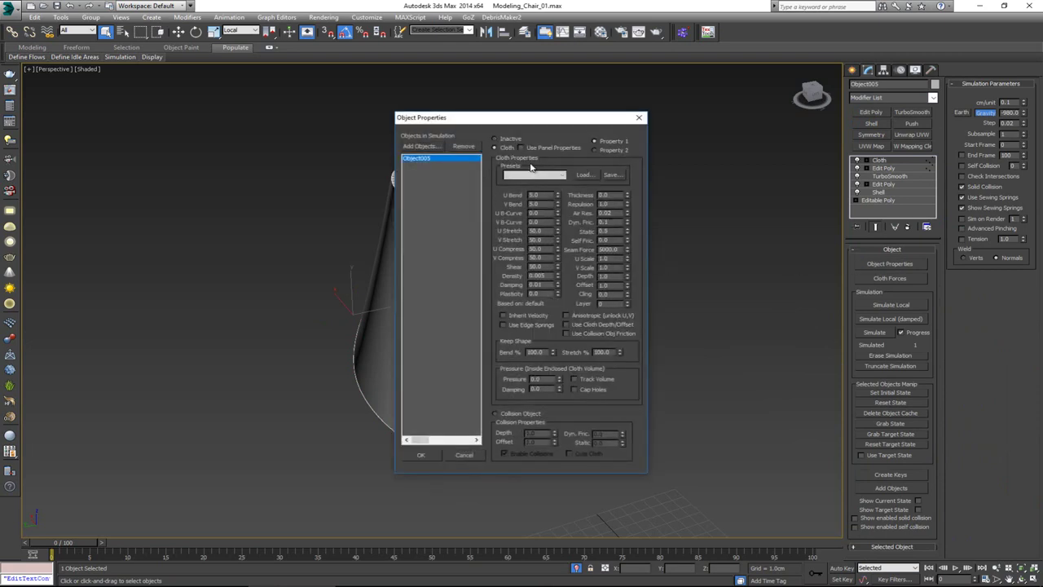
left_click(534, 175)
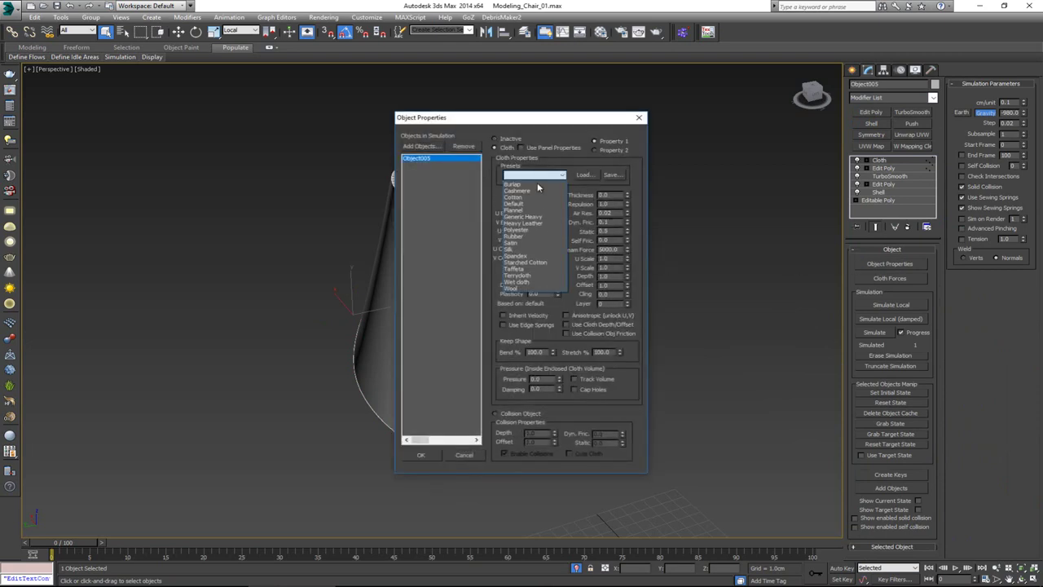
left_click(527, 242)
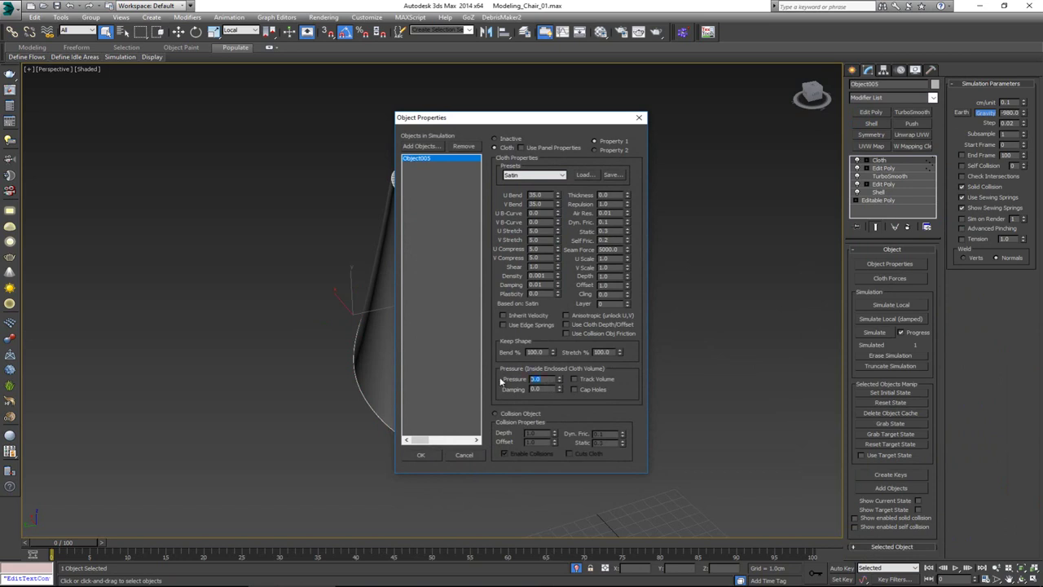
left_click(431, 455)
Start the local cloth simulation on the headrest shell and exit isolation to show the whole chair.
left_click(891, 304)
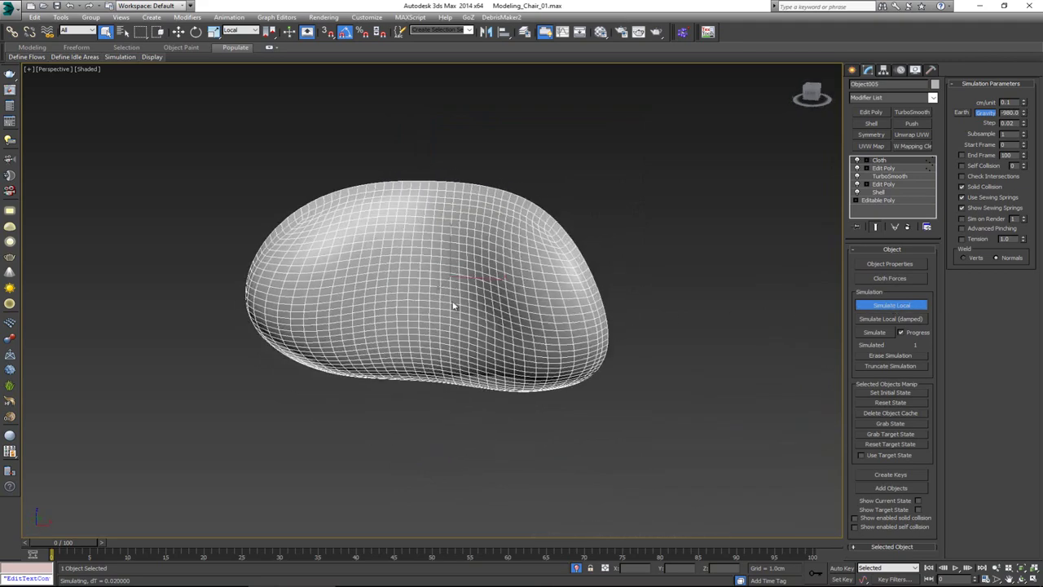
right_click(457, 286)
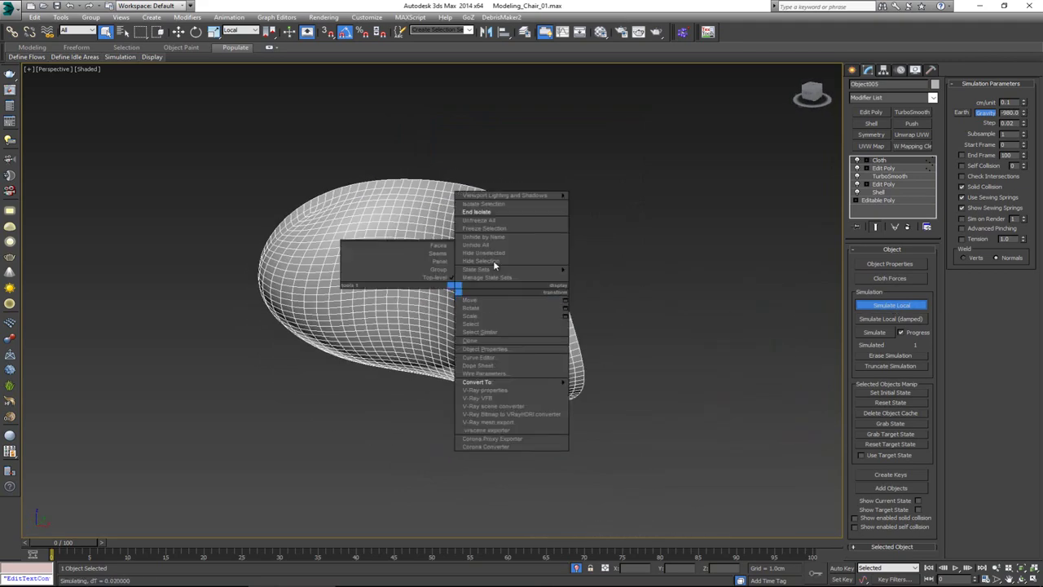
left_click(481, 211)
Set the cloth gravity to -580, stop the local simulation of the headrest cushion and deselect it.
middle_click_drag(393, 228, 458, 241, "alt")
middle_click_drag(711, 179, 606, 226, "alt")
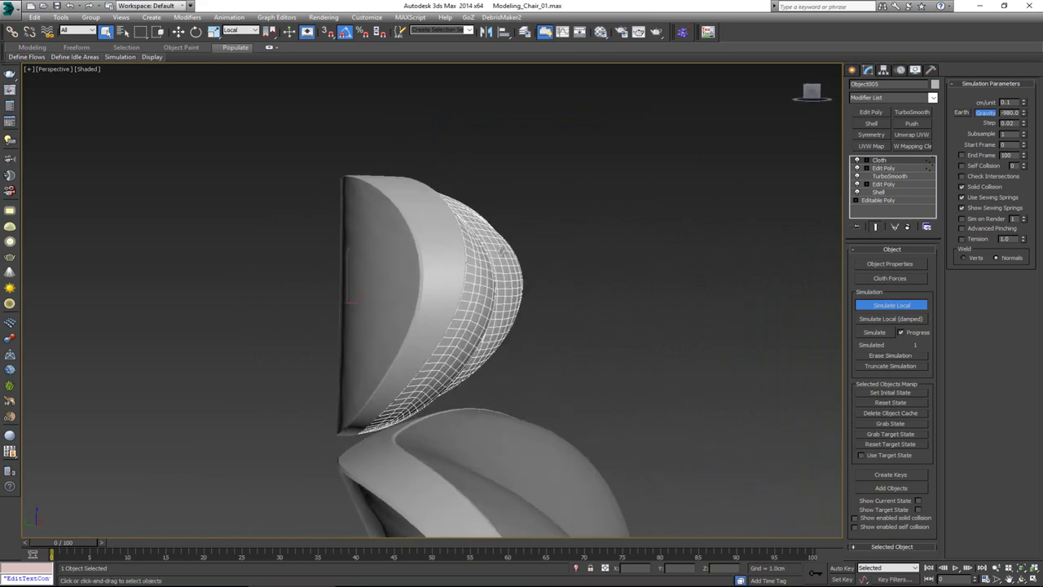
middle_click_drag(487, 242, 466, 258, "alt")
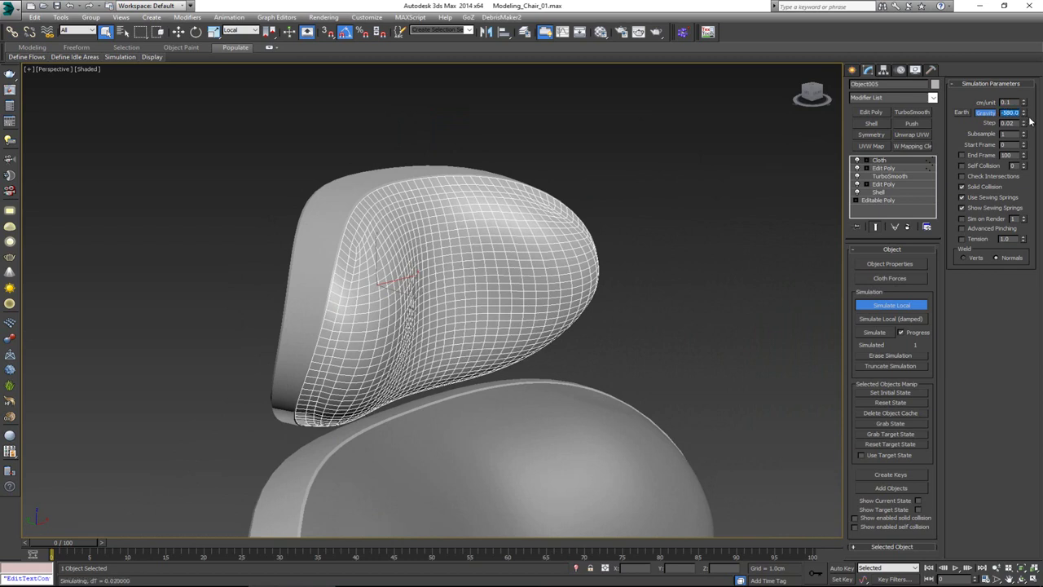
middle_click_drag(642, 197, 667, 198, "alt")
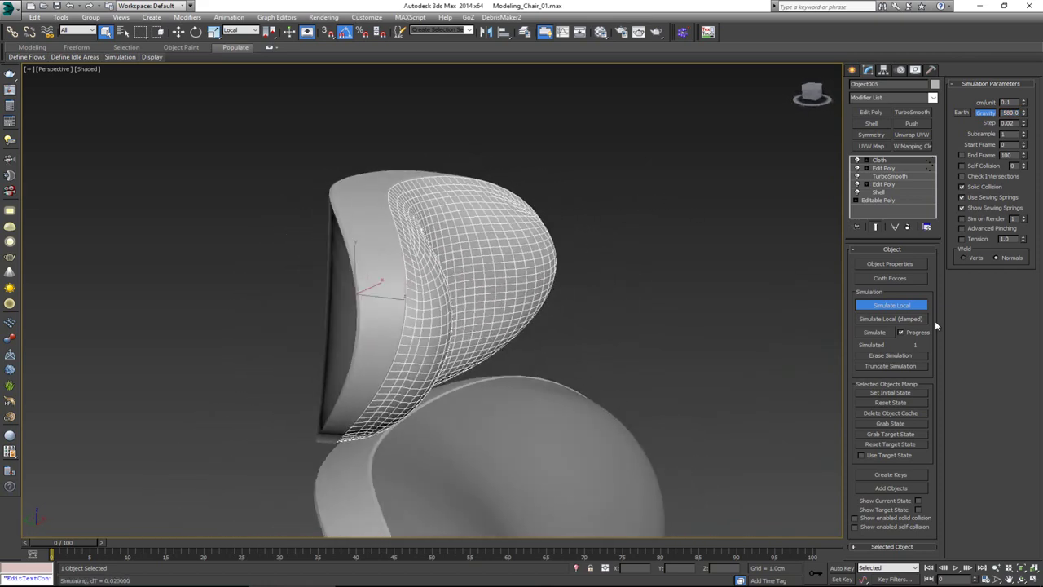
left_click(891, 304)
left_click(628, 232)
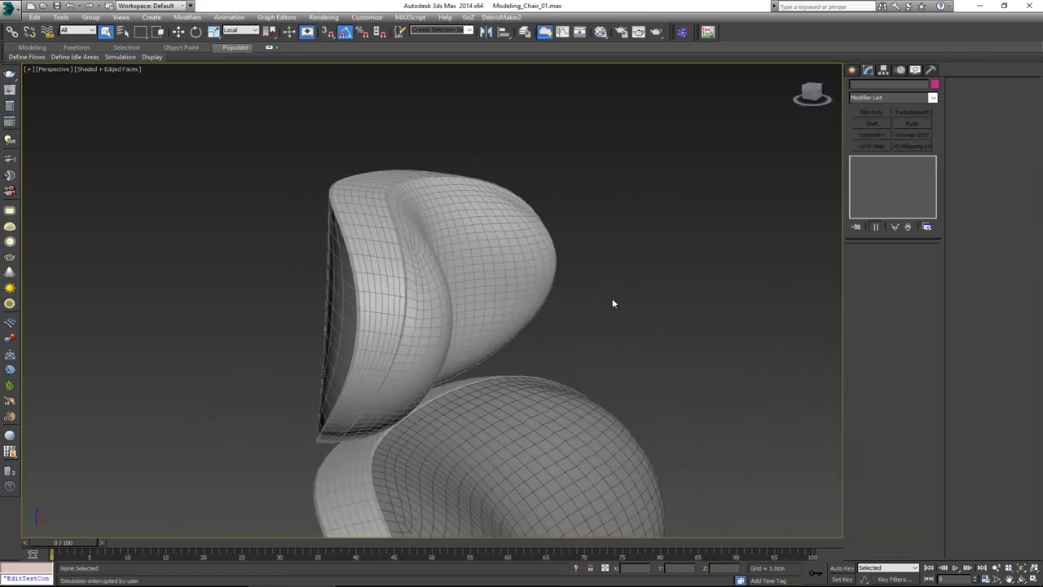
Change the inflated headrest cushion's object color to black and deselect it.
middle_click_drag(612, 300, 462, 212)
scroll(531, 209, "down", 4)
left_click(495, 204)
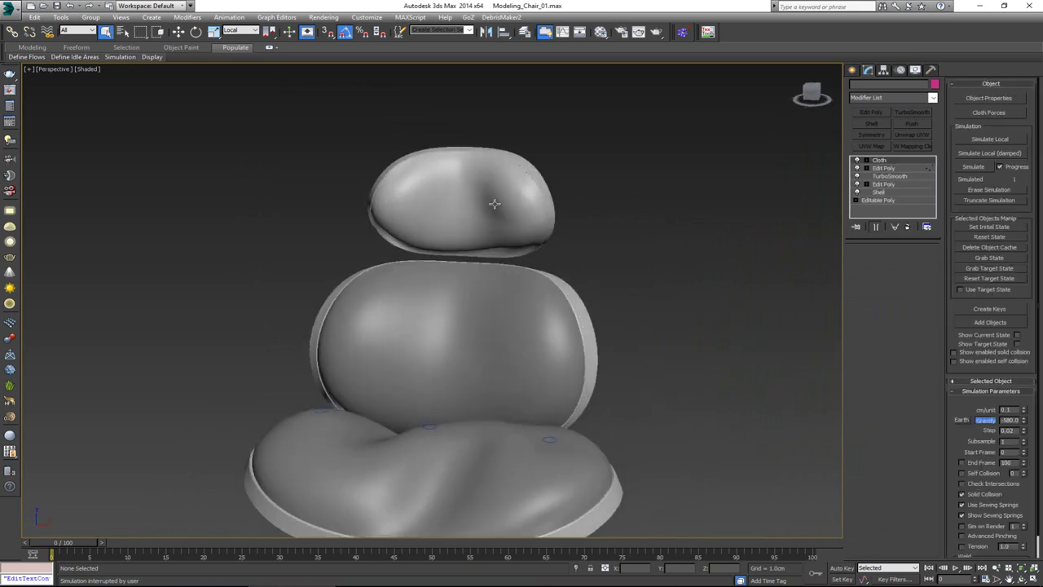
left_click(934, 85)
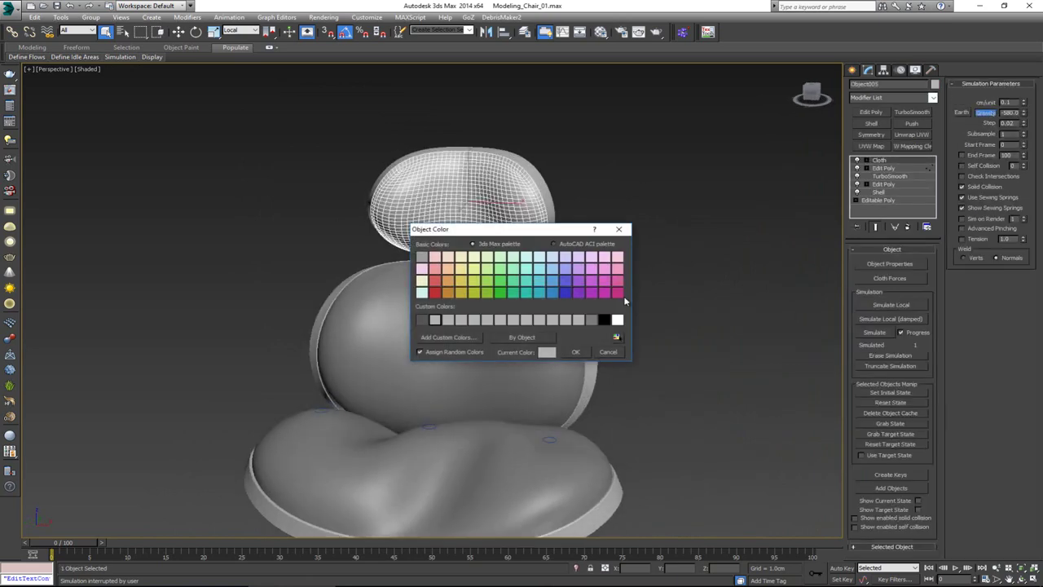
left_click(603, 319)
left_click(575, 351)
left_click(639, 238)
middle_click_drag(639, 238, 665, 274, "alt")
left_click(415, 271)
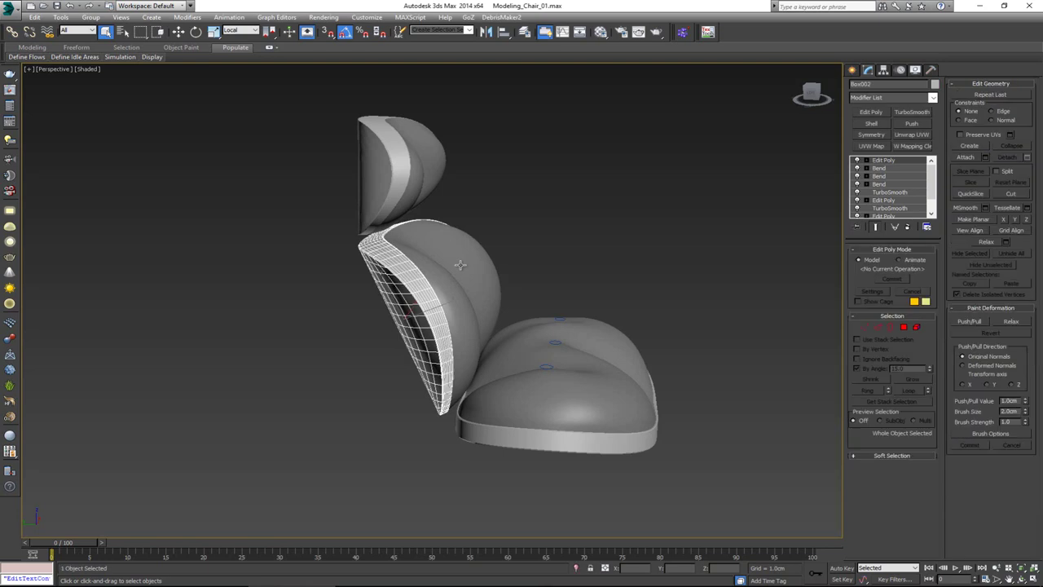
left_click(562, 251)
middle_click_drag(562, 251, 549, 295, "alt")
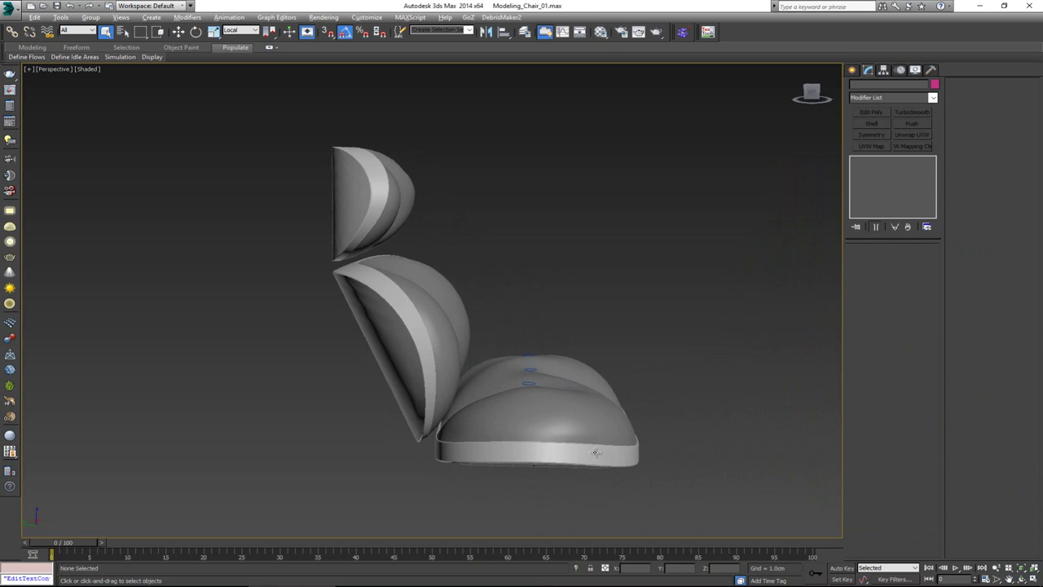
middle_click_drag(602, 472, 512, 467, "alt")
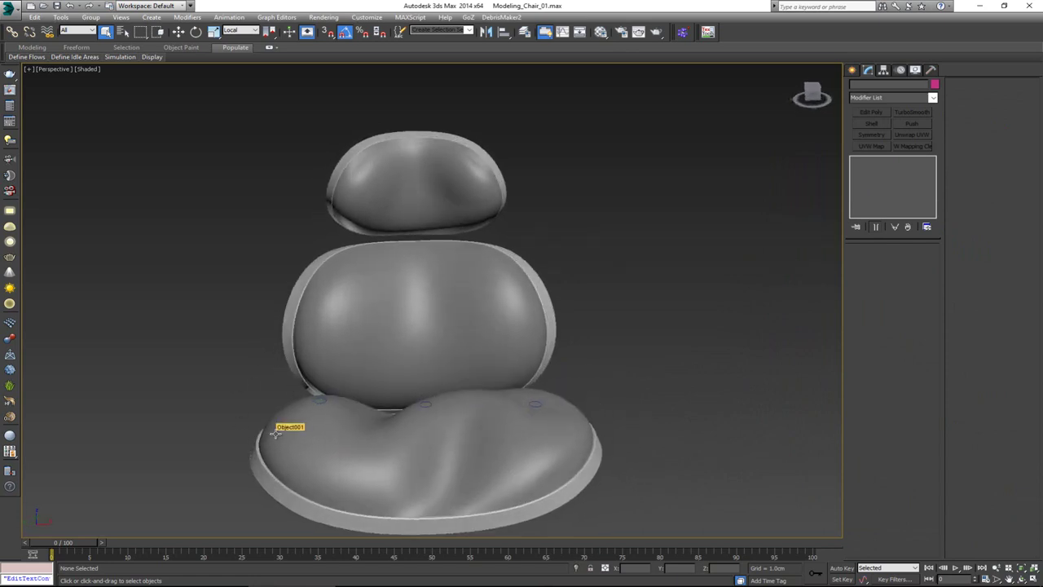
middle_click_drag(281, 286, 308, 257)
Show the chair's side profile in a maximized Left view and hide the grid.
key("alt+w")
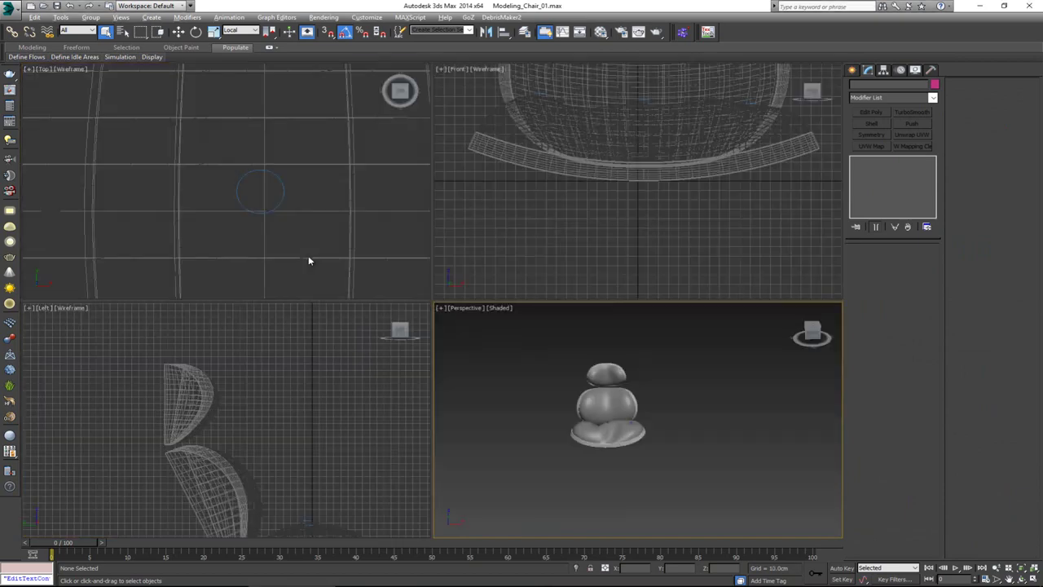
middle_click_drag(250, 368, 252, 324)
key("alt+w")
middle_click_drag(364, 354, 290, 320)
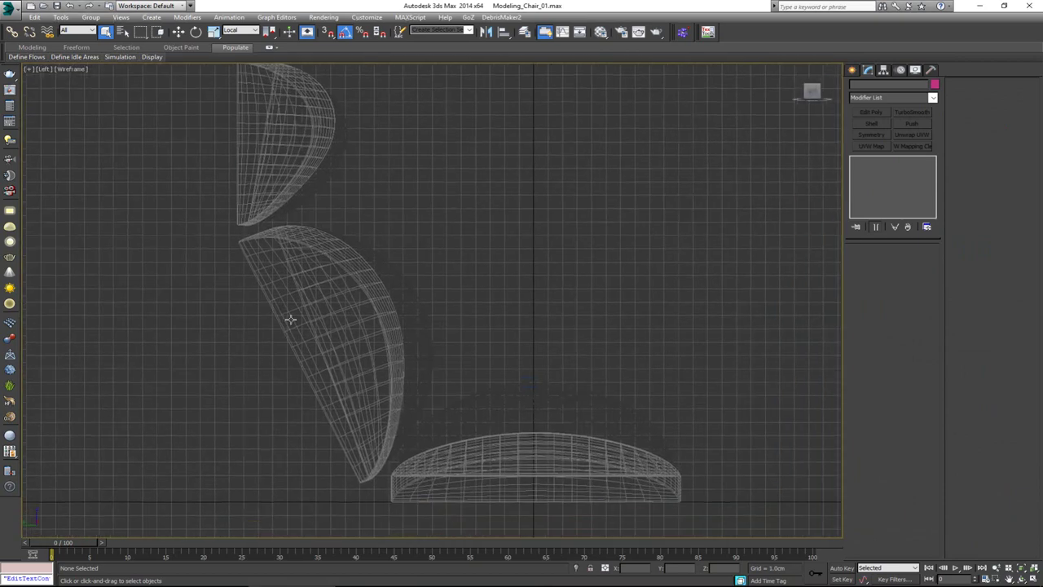
scroll(290, 320, "down", 2)
key("g")
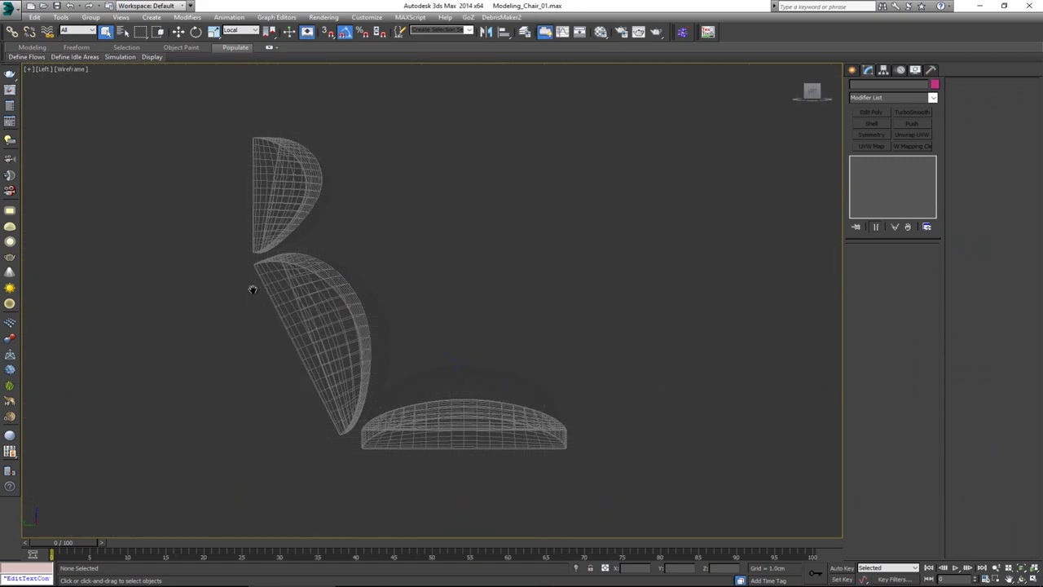
middle_click_drag(252, 290, 253, 256)
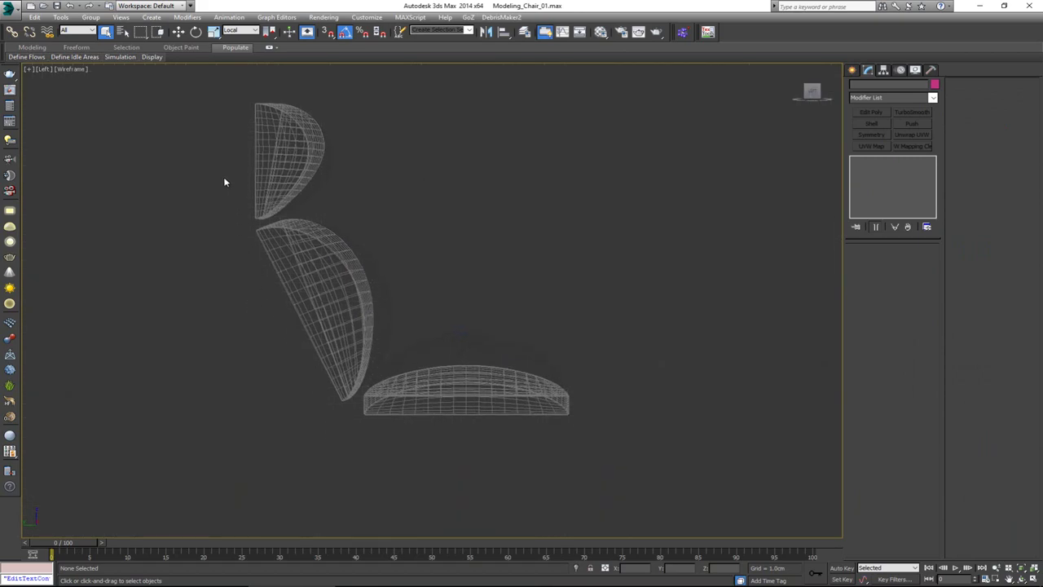
Draw an open Line following the backs of the headrest and backrest, running under the seat, dropping at its front and returning rearward.
right_click(197, 202)
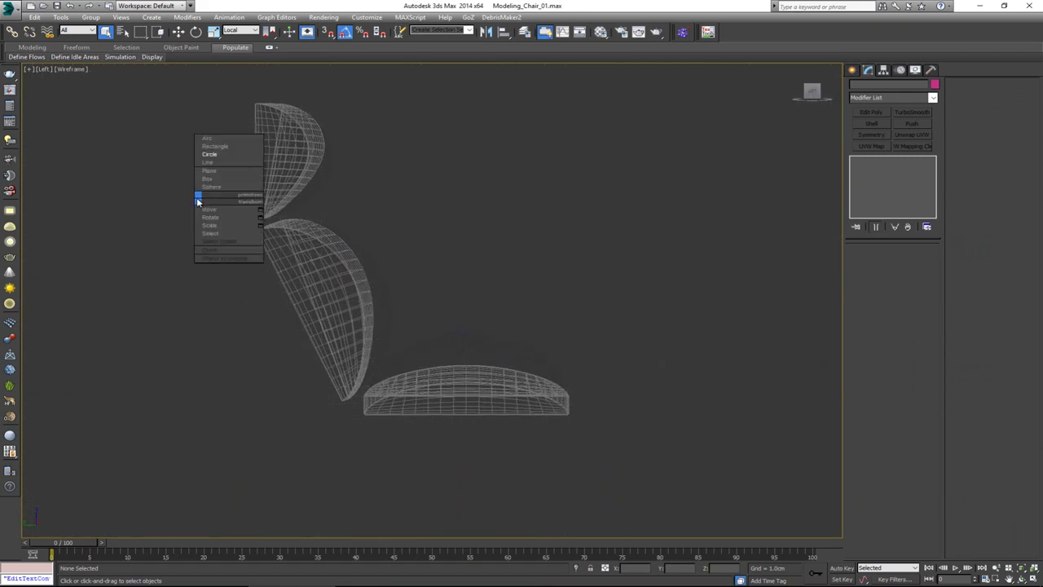
left_click(218, 170)
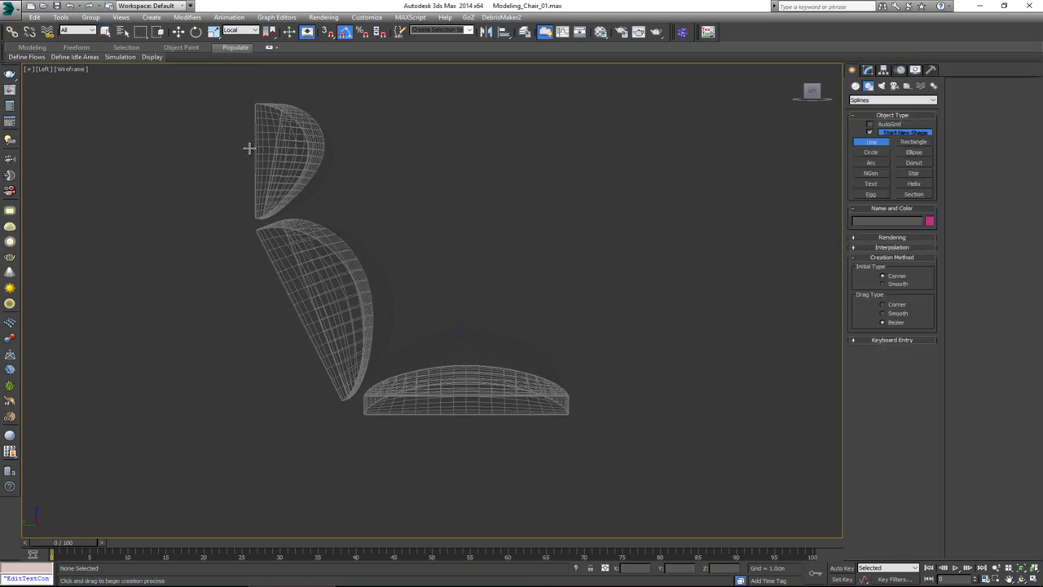
left_click(249, 148)
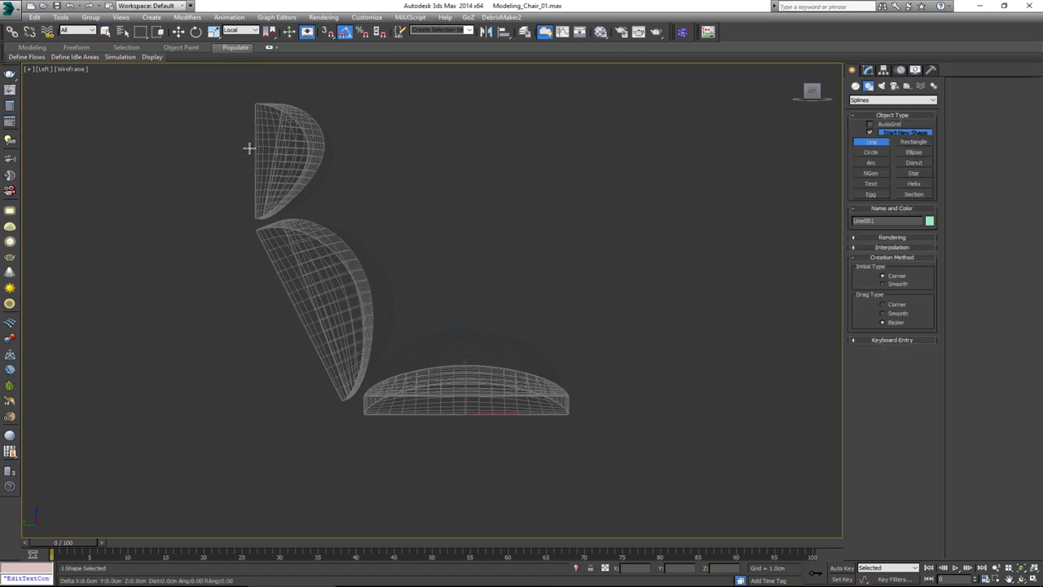
left_click(248, 228)
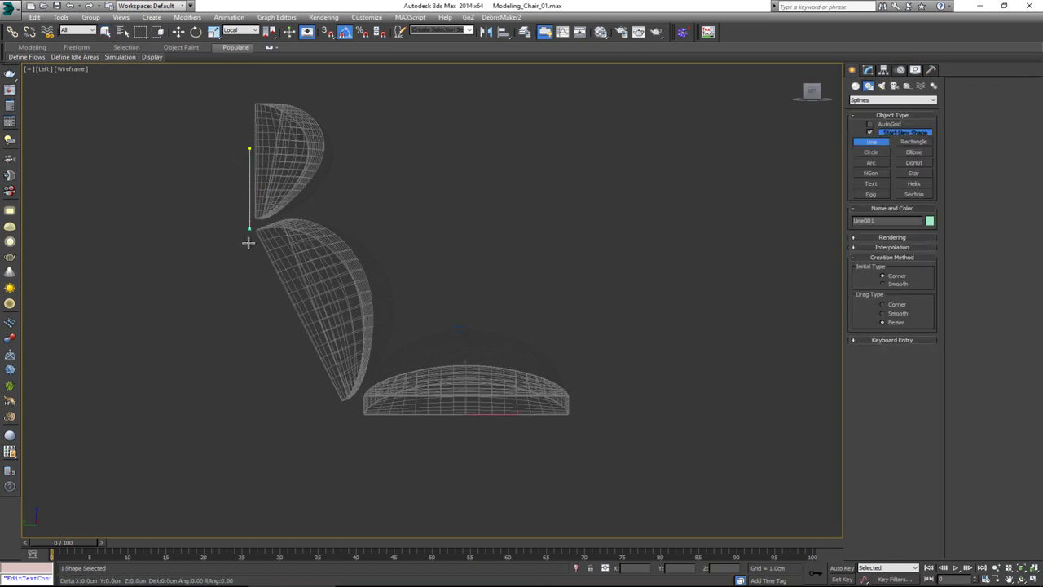
left_click(347, 424)
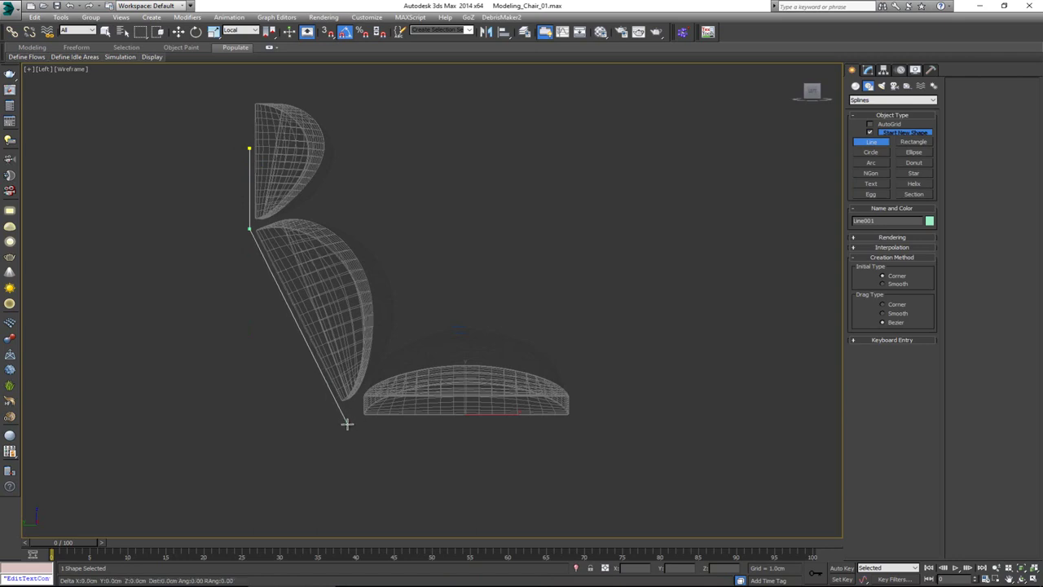
left_click(566, 444, "shift")
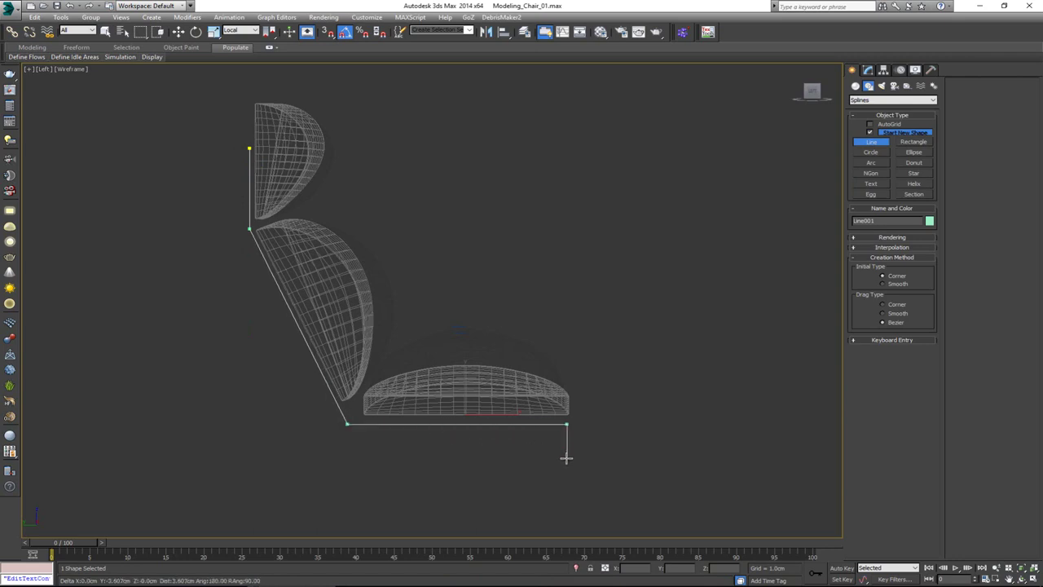
left_click(567, 489)
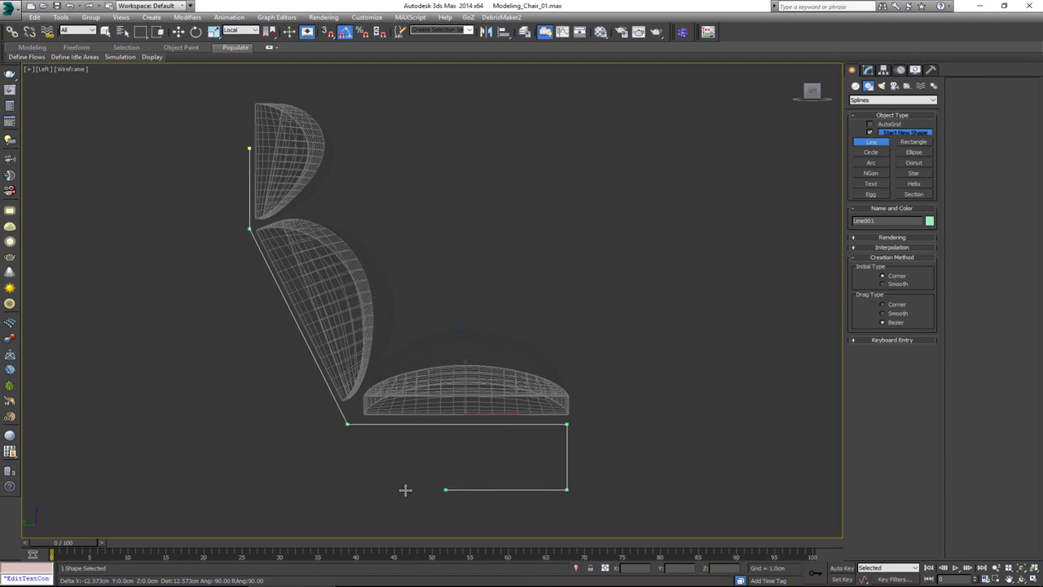
left_click(354, 489)
right_click(360, 495)
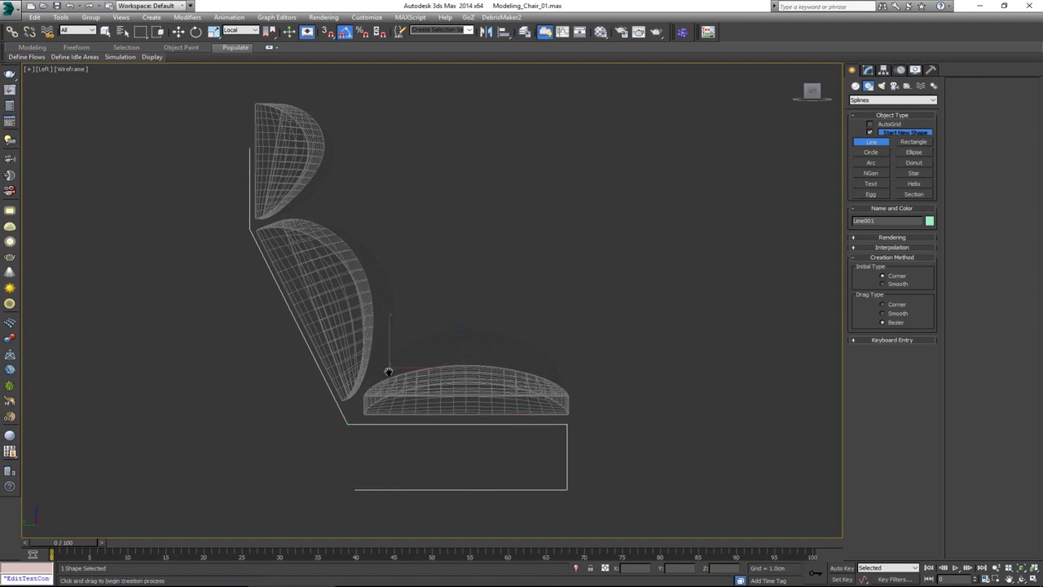
Enable the support line's thickness in both the renderer and the viewport.
middle_click_drag(389, 371, 398, 396)
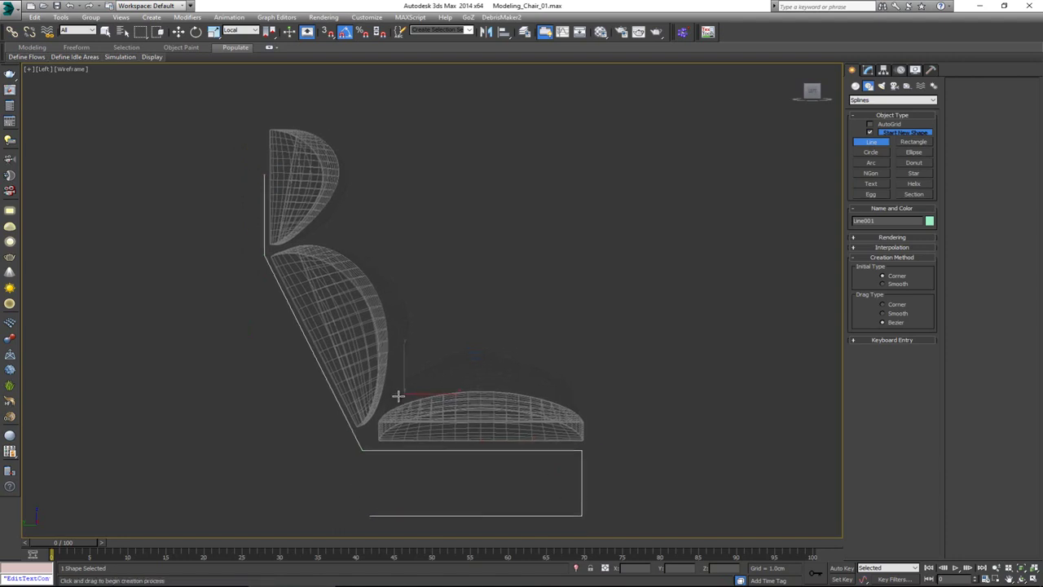
left_click(903, 239)
left_click(887, 246)
left_click(883, 254)
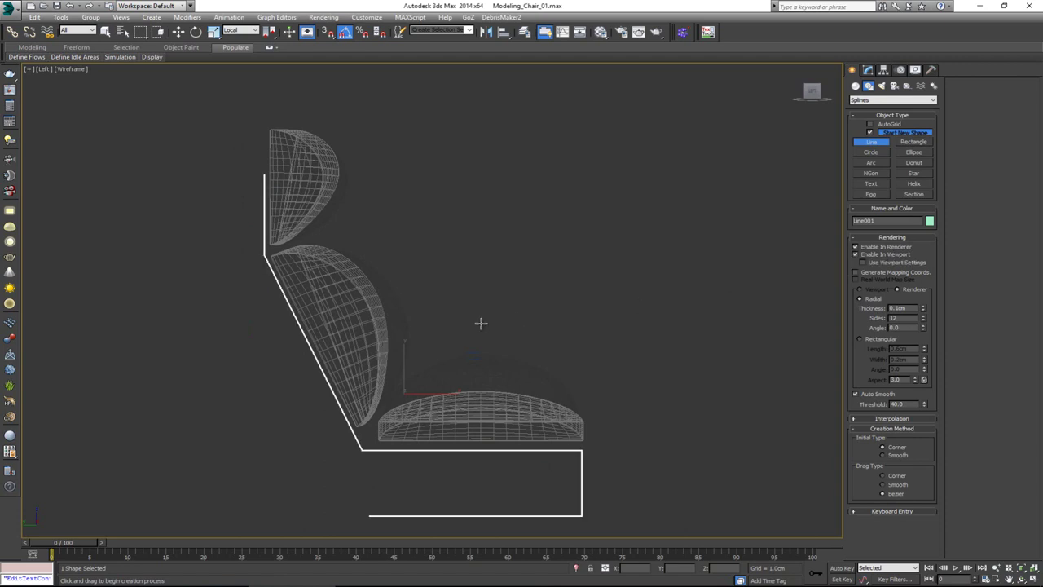
Switch the support line's rendered cross-section to Rectangular while viewing the chair from behind in the perspective view.
middle_click_drag(506, 321, 508, 309)
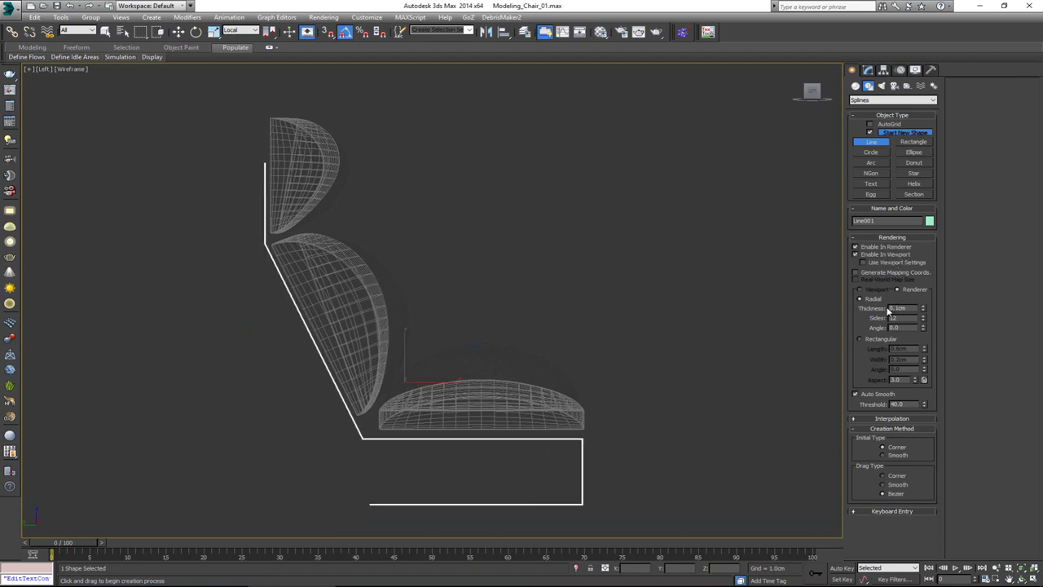
key("alt+w")
middle_click(629, 397)
key("alt+w")
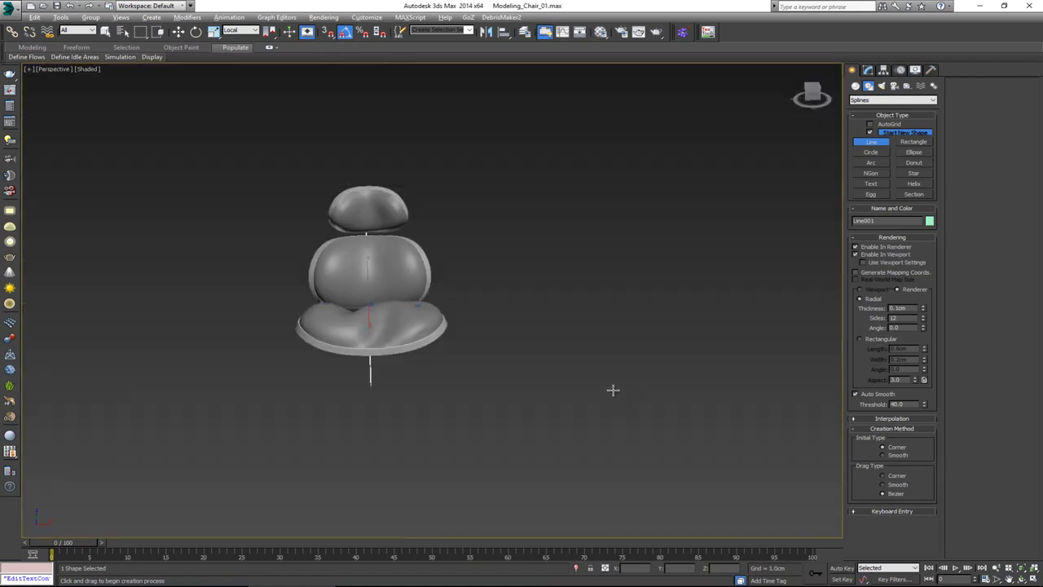
mouse_move(592, 353)
middle_mouse_down("alt")
mouse_move(649, 349)
mouse_move(609, 351)
middle_mouse_up("alt")
key("z")
scroll(476, 378, "up", 2)
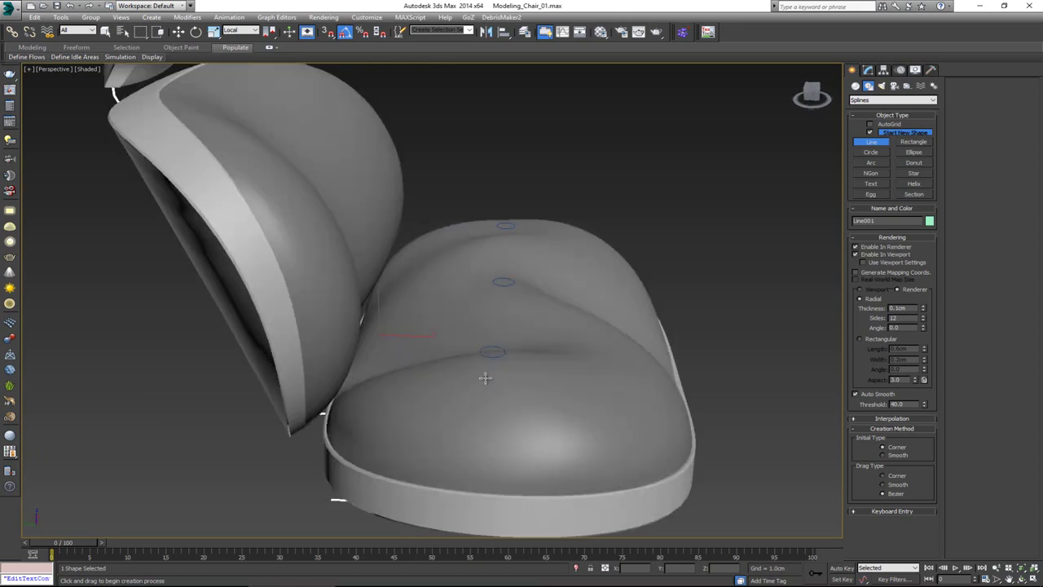
middle_click_drag(484, 377, 632, 353, "alt")
left_click(861, 338)
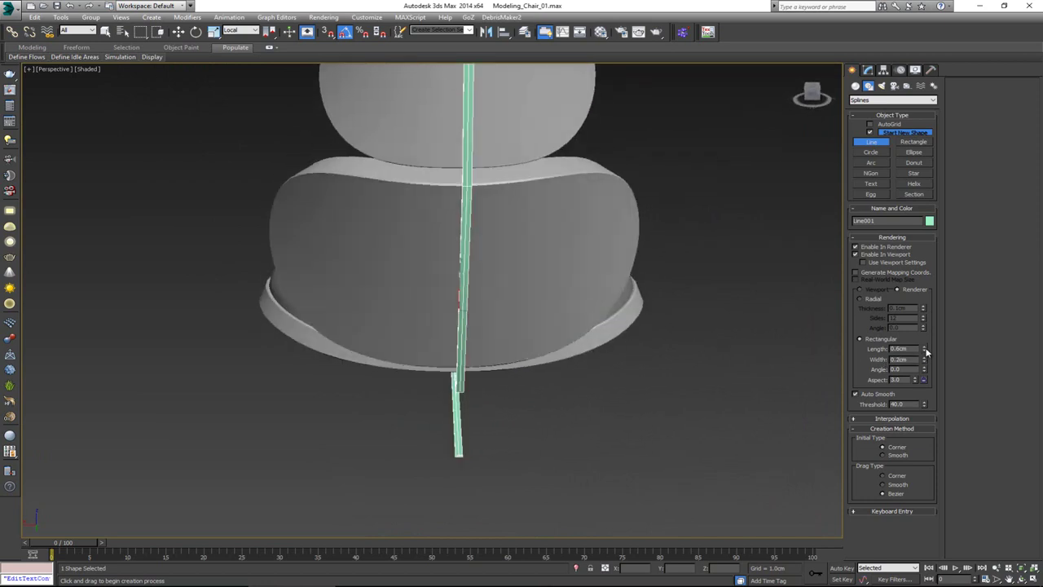
Widen the support line's rectangular cross-section by setting its length to 5 cm.
left_click_drag(925, 350, 899, 109)
middle_click_drag(529, 129, 550, 259)
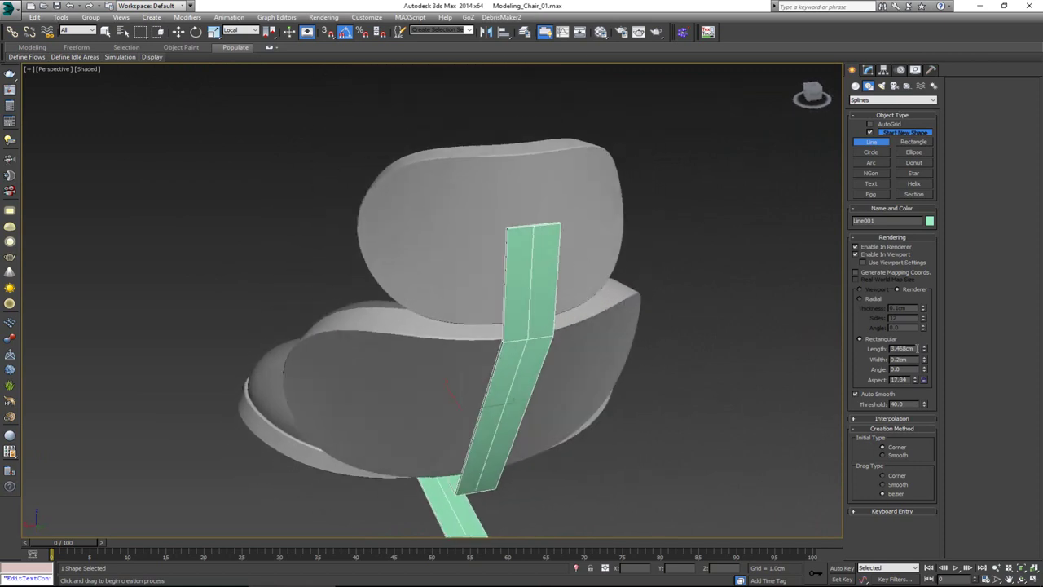
type("5")
key("Return")
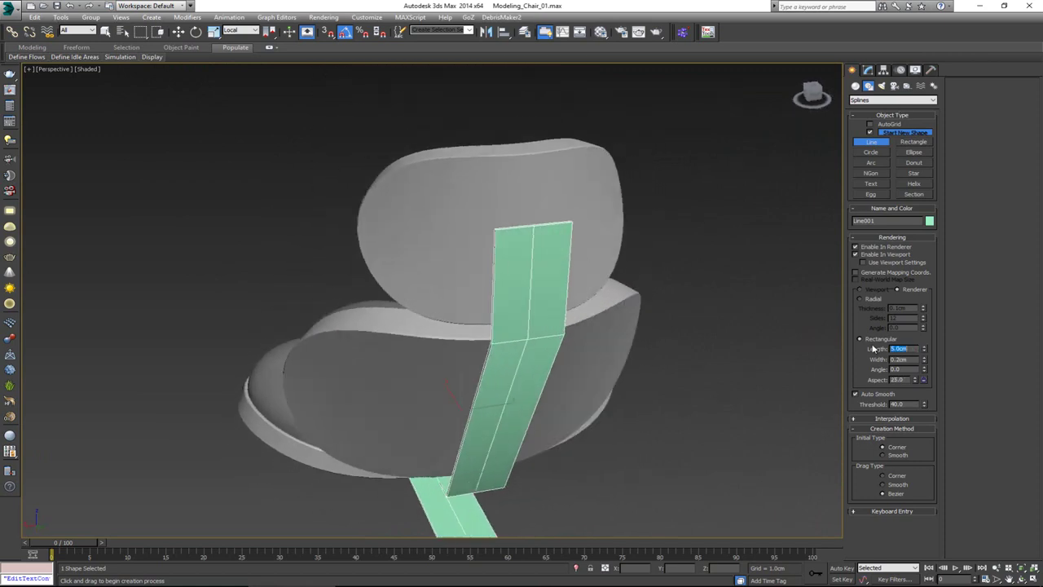
Set the width of the support line's rectangular cross-section to 1 cm.
middle_click_drag(542, 376, 838, 399, "alt")
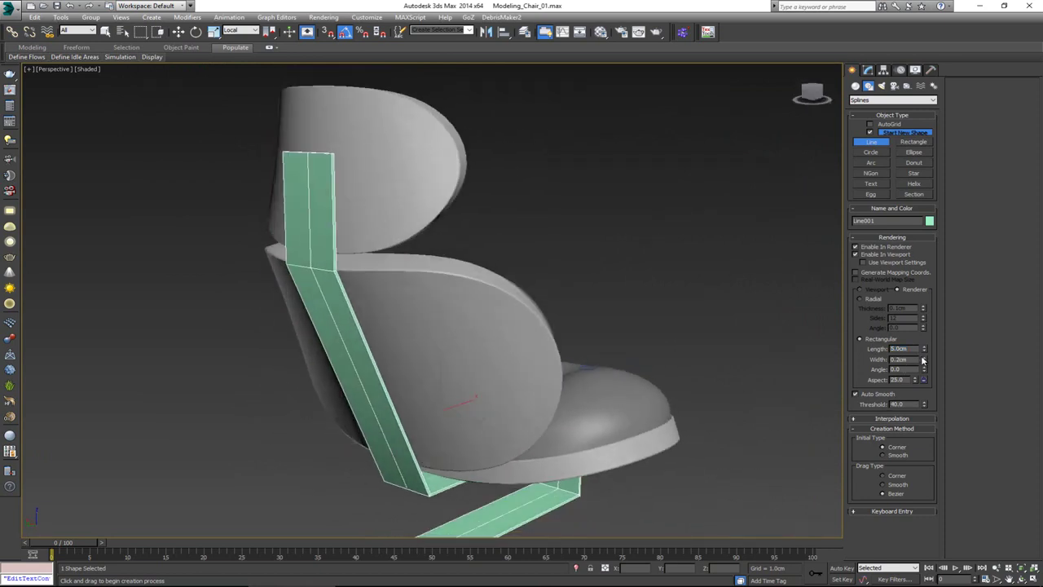
left_click_drag(924, 359, 919, 305)
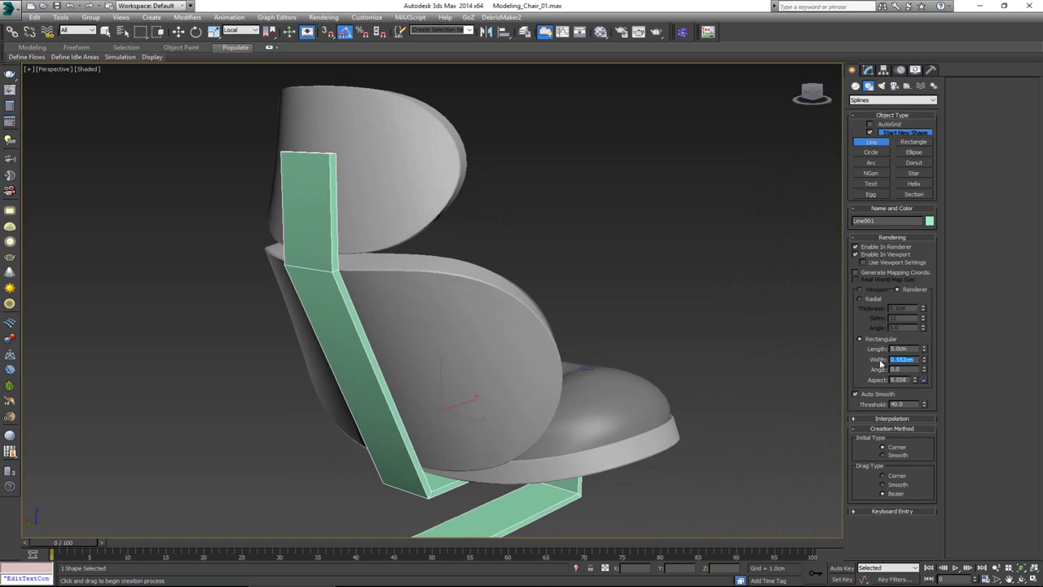
type("2")
key("Return")
type("1")
key("Return")
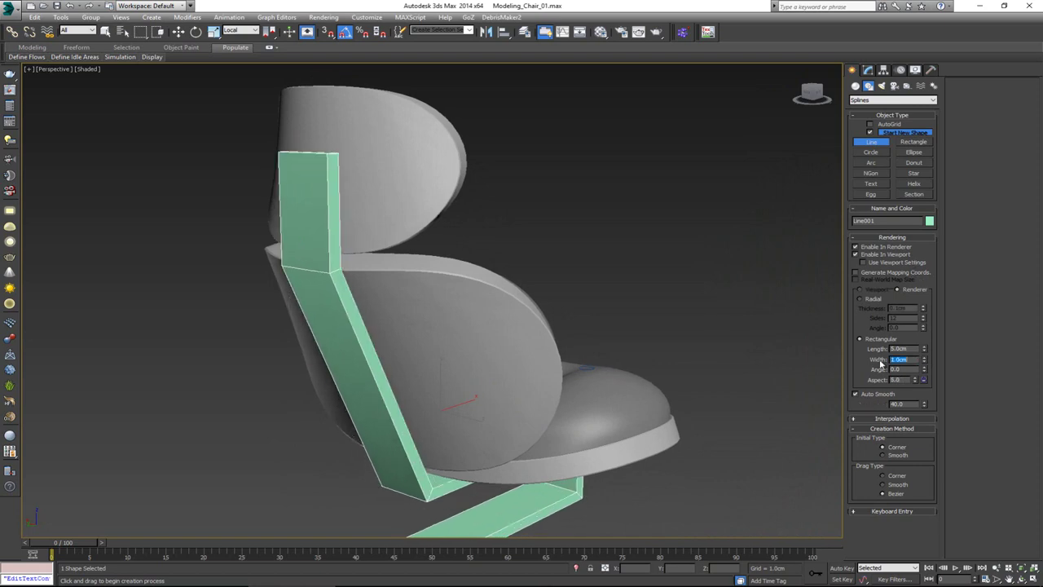
Add an Edit Poly modifier to the support line.
middle_click_drag(699, 379, 776, 330, "alt")
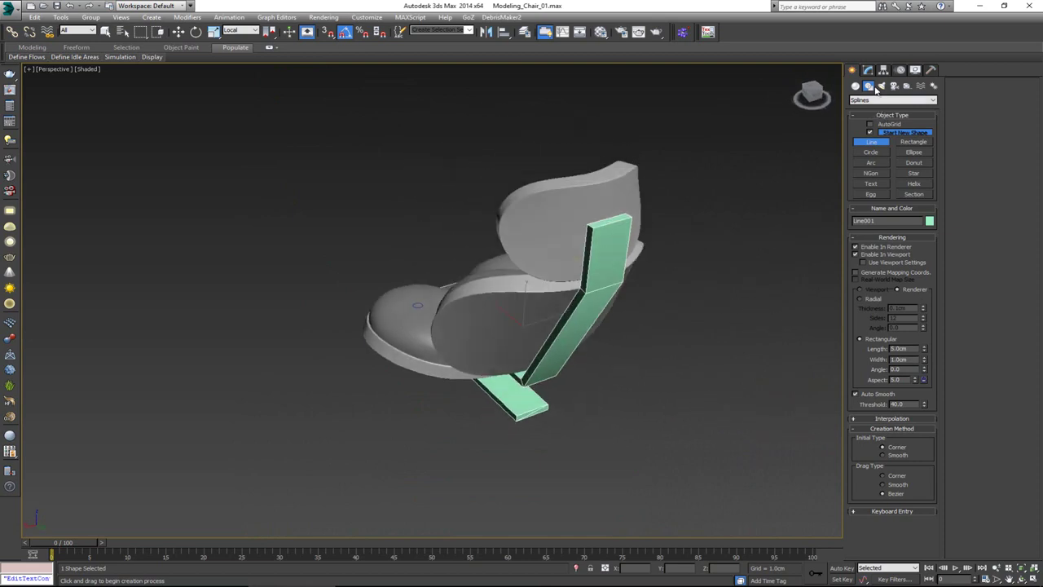
left_click(868, 70)
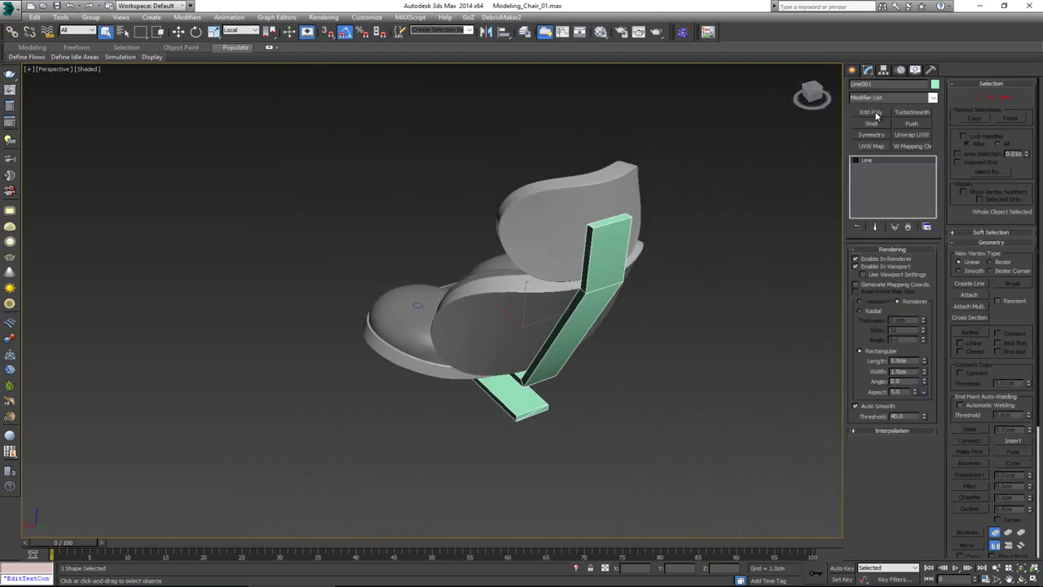
left_click(872, 114)
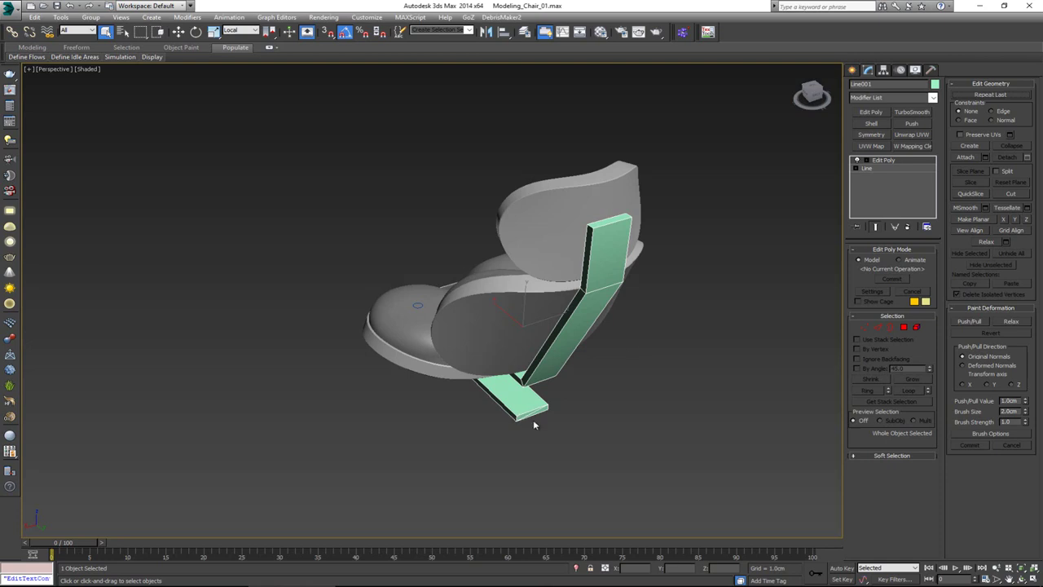
Remove the diagonal edge across the end face of the support's lower arm and leave edge editing.
scroll(534, 418, "up", 5)
scroll(541, 413, "down", 4)
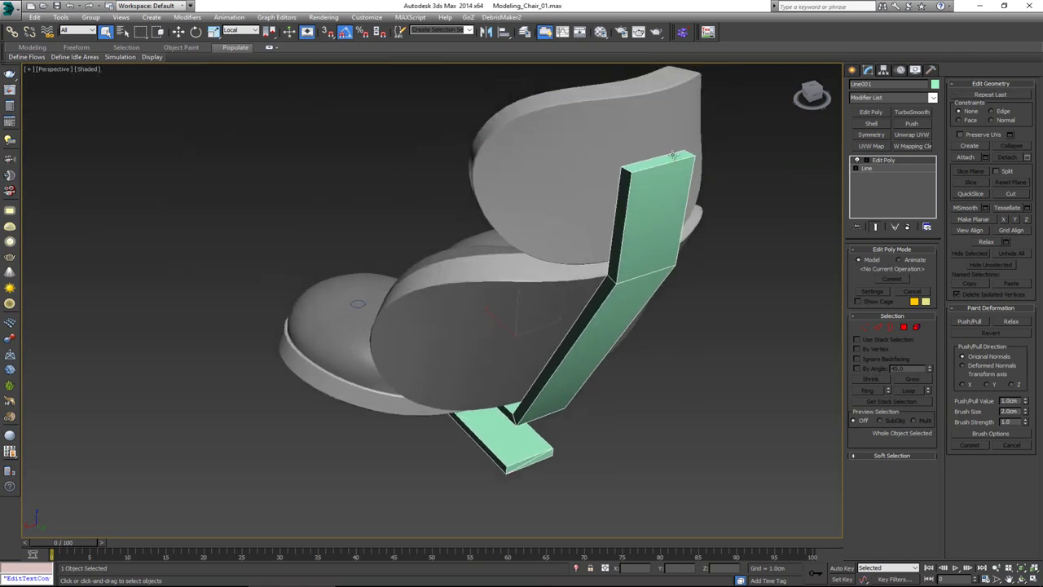
middle_click_drag(575, 366, 583, 227)
scroll(584, 227, "up", 4)
key("2")
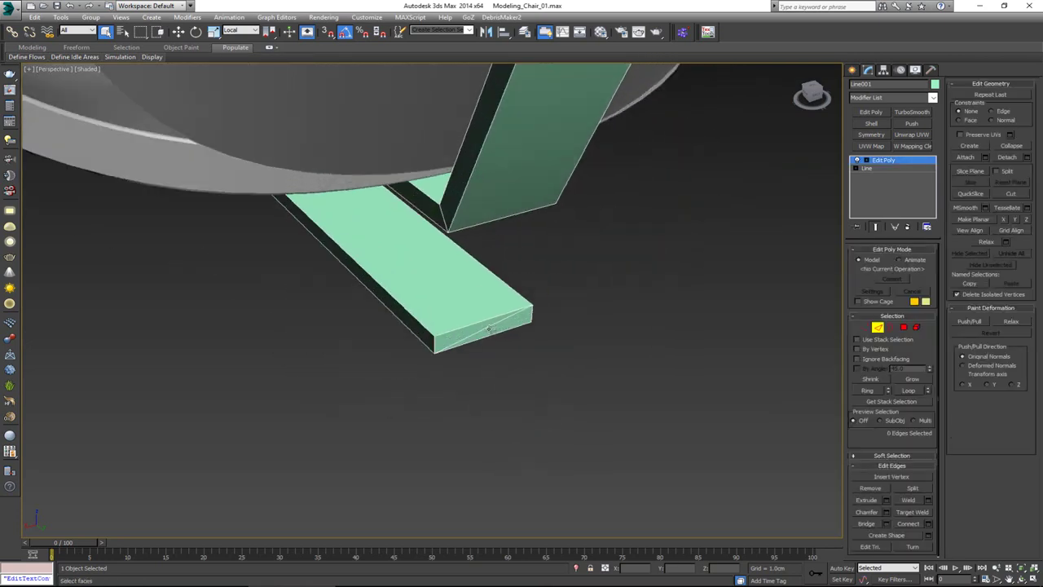
left_click(488, 329)
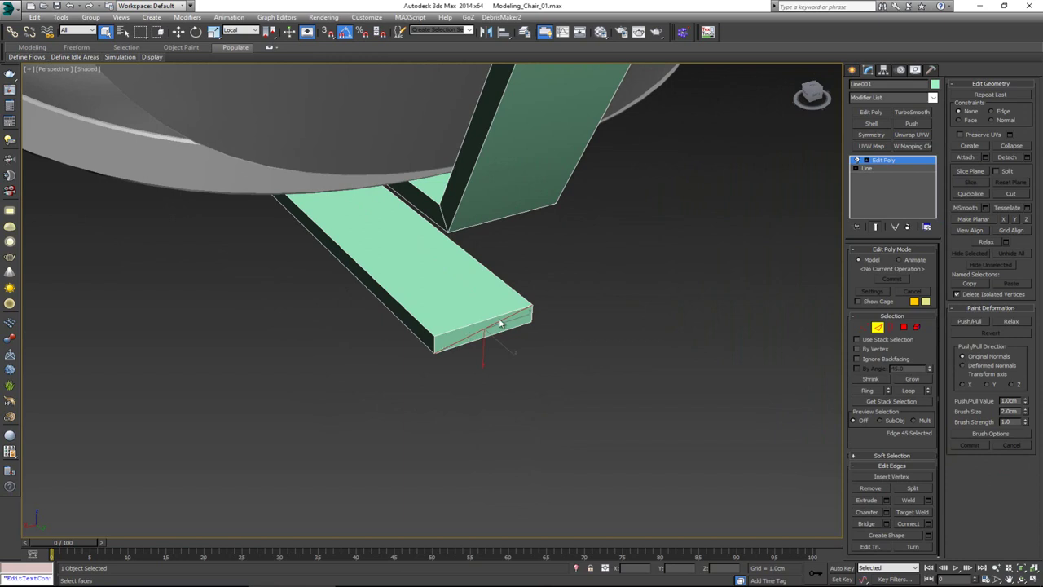
scroll(485, 399, "down", 4)
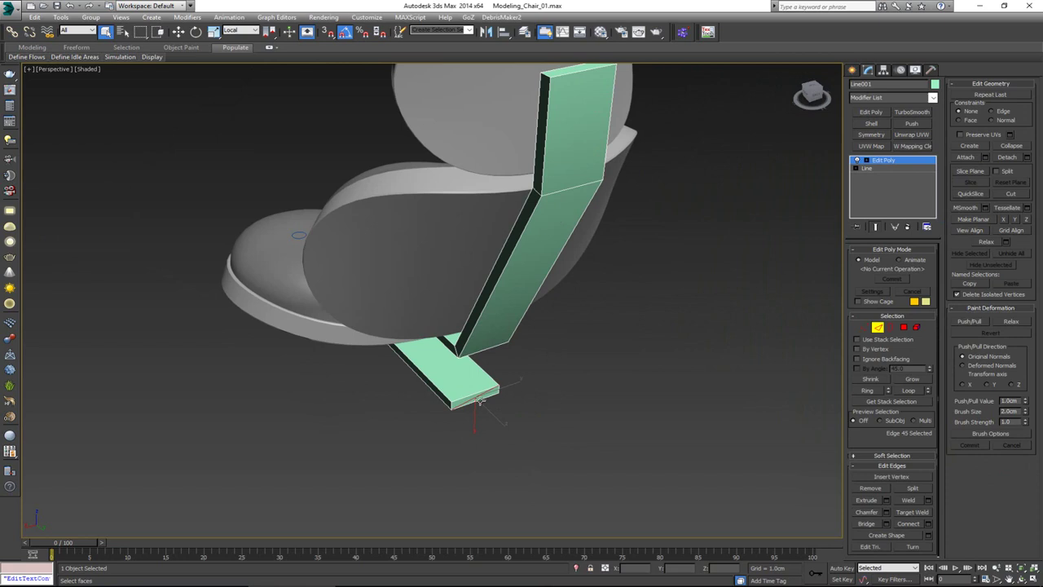
key("BackSpace")
middle_click_drag(522, 330, 800, 315, "alt")
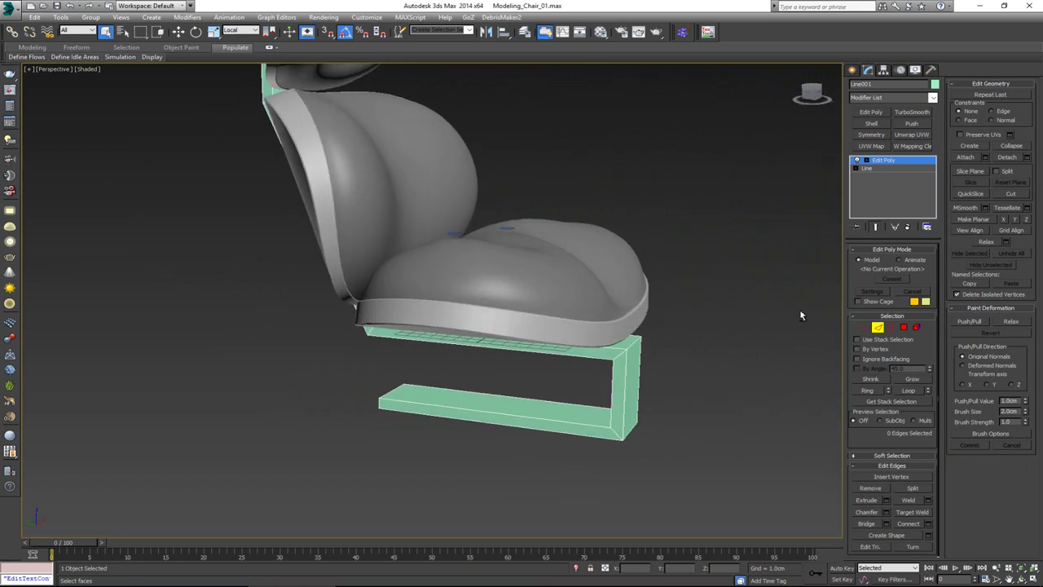
left_click(878, 328)
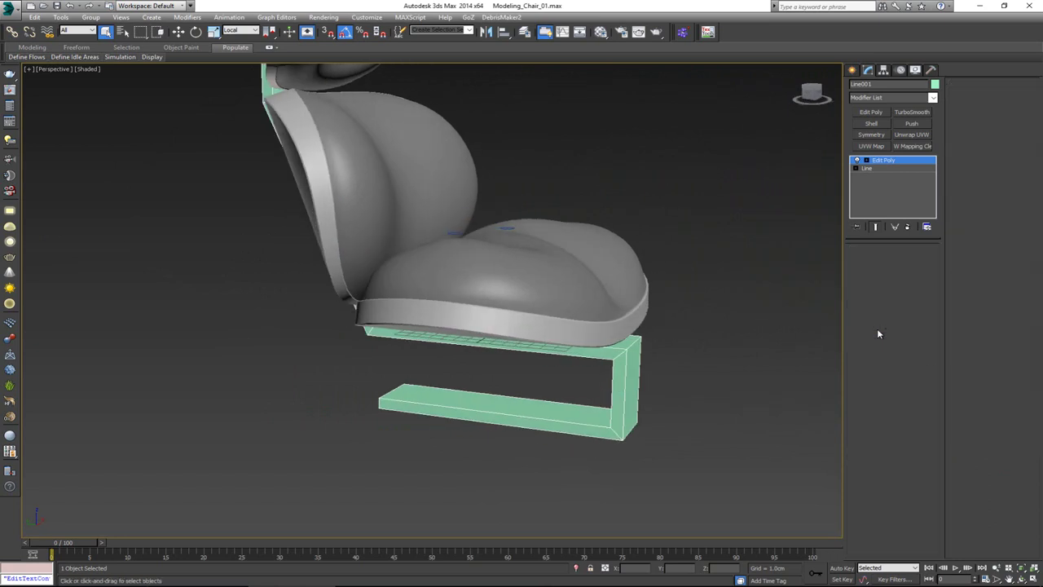
Add TurboSmooth to the support with 2 iterations, separated by Smoothing Groups, and inspect the rounded bends from several sides.
left_click(911, 113)
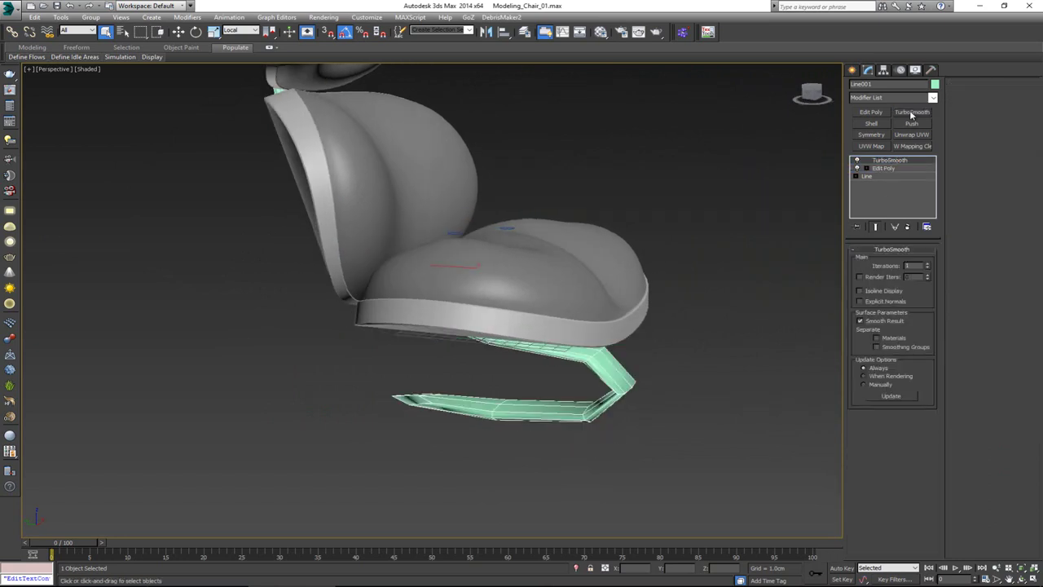
left_click(930, 263)
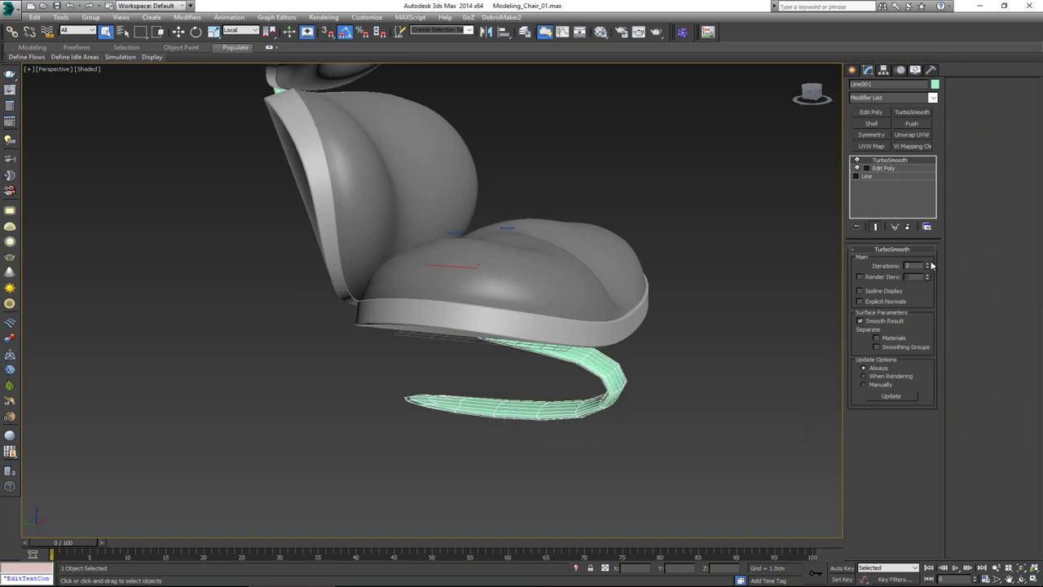
left_click(902, 347)
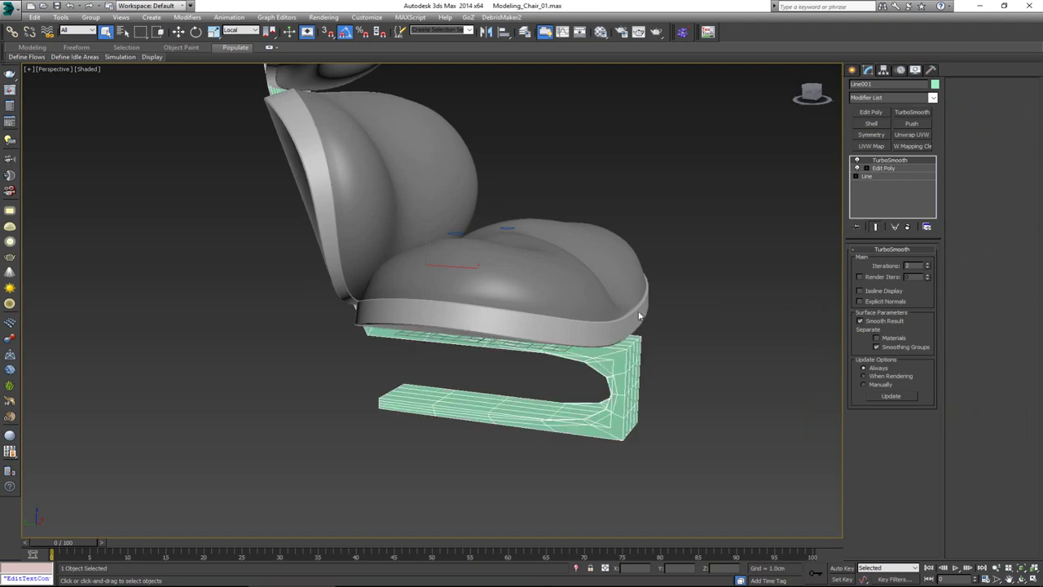
middle_click_drag(639, 316, 350, 295, "alt")
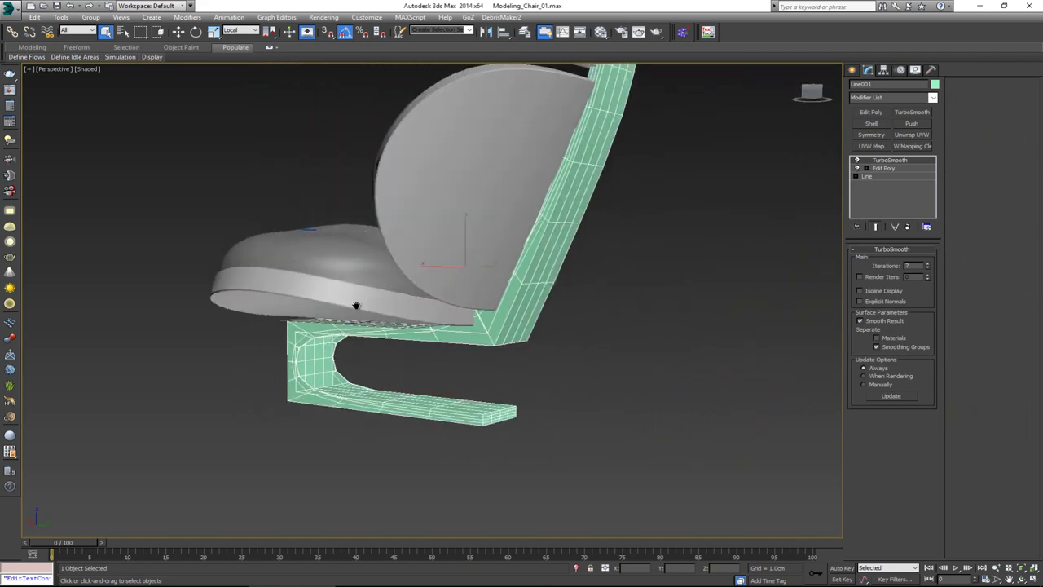
scroll(355, 305, "down", 3)
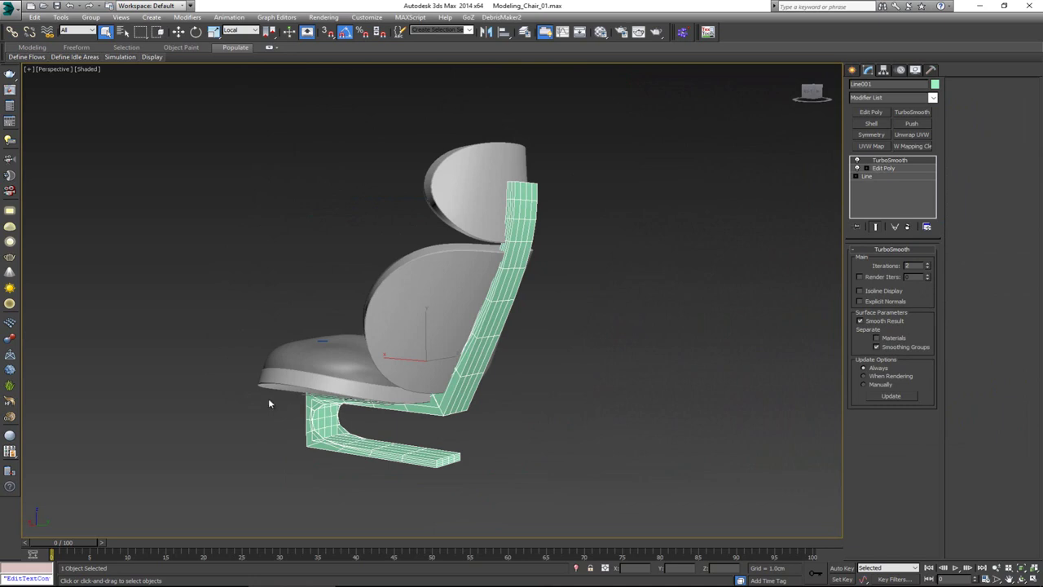
middle_click_drag(268, 403, 404, 329, "alt")
scroll(405, 329, "up", 3)
middle_click_drag(432, 386, 456, 342, "alt")
Return to the support's Edit Poly vertices, show the cage and select the vertices around the lower arm.
left_click(884, 169)
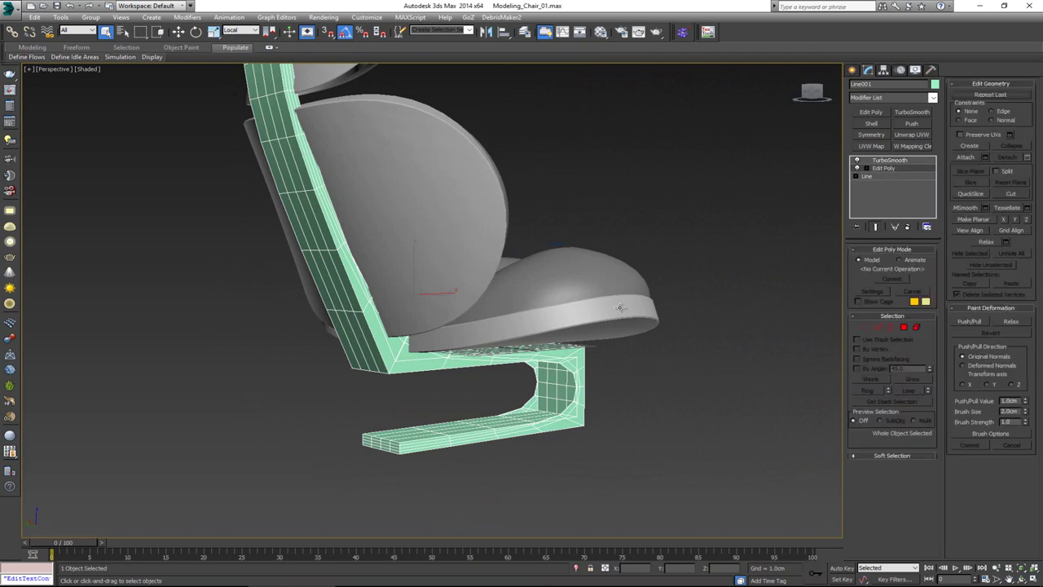
middle_click_drag(612, 326, 530, 326, "alt")
left_click(864, 327)
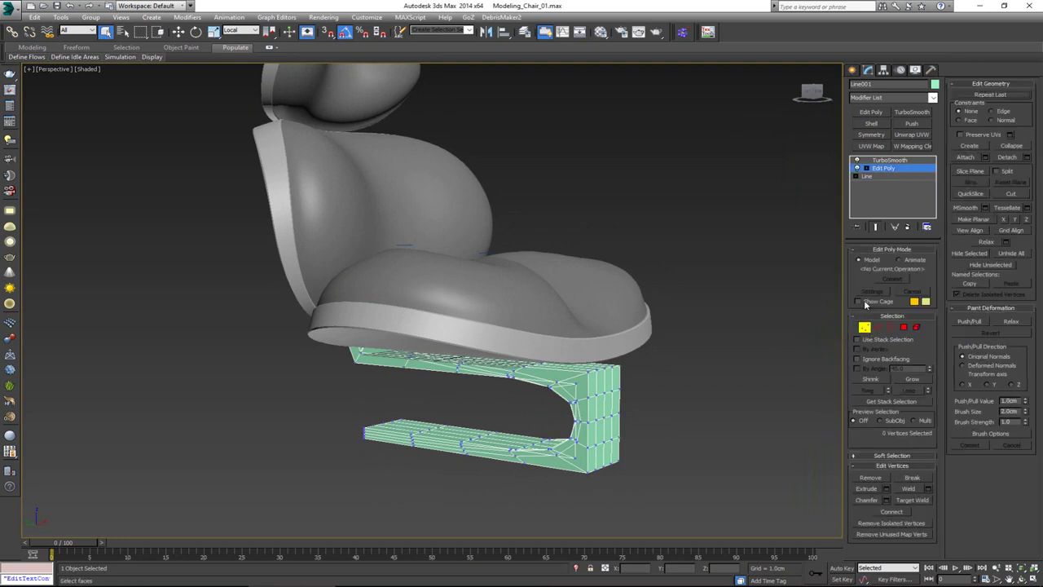
left_click(858, 302)
middle_click_drag(590, 359, 726, 314, "alt")
left_click_drag(529, 509, 528, 506)
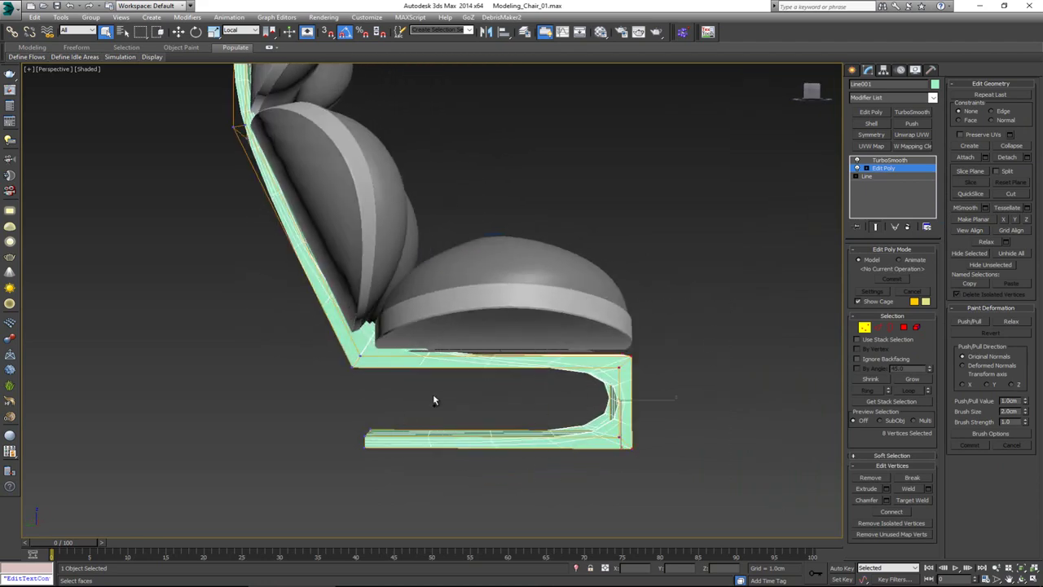
middle_click_drag(345, 470, 482, 433, "alt")
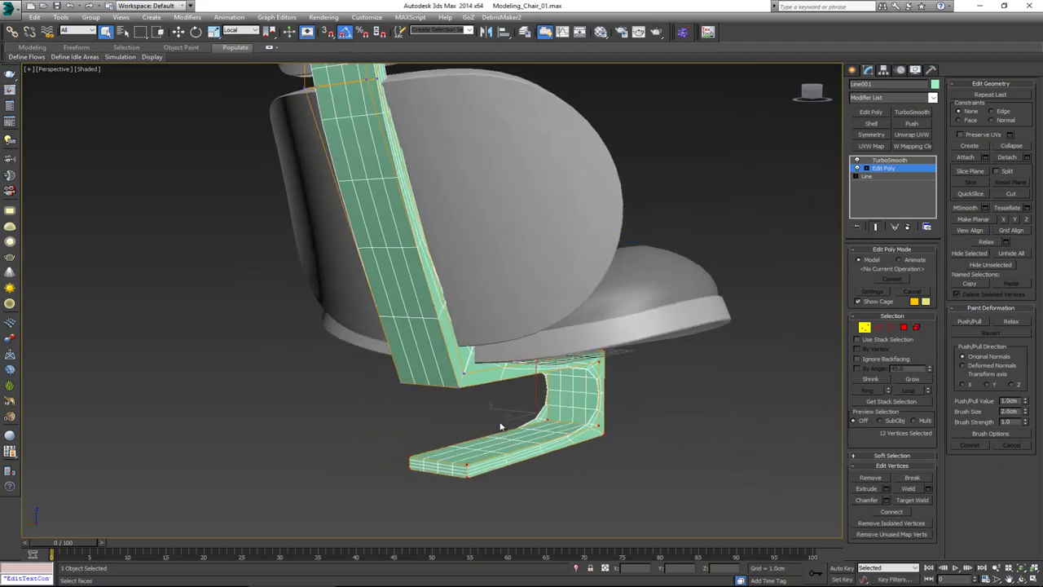
Try to scale the selected lower-arm vertices along one axis, and undo the scaling.
key("r")
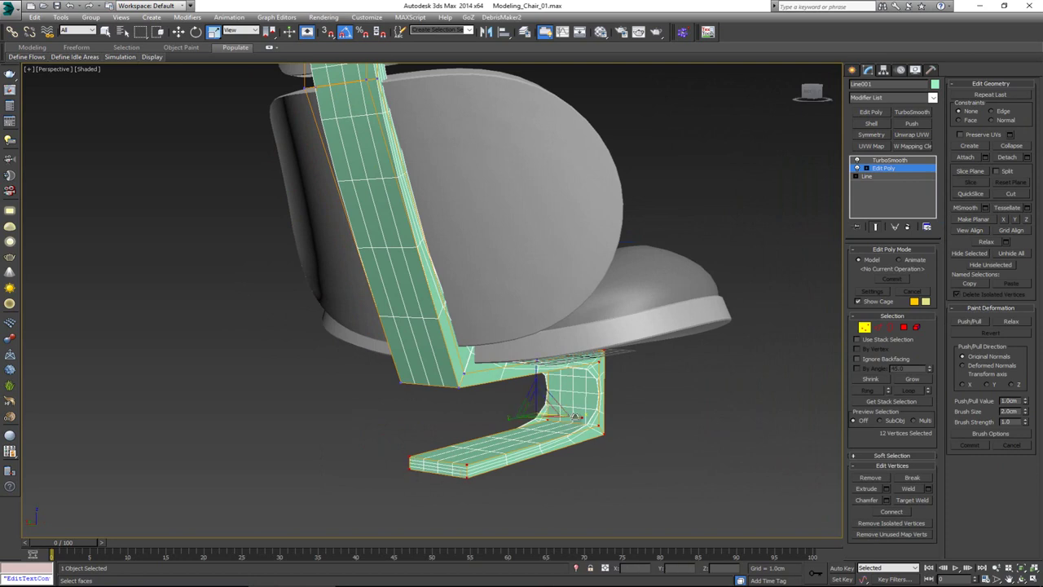
left_click_drag(577, 417, 614, 427)
middle_click_drag(614, 428, 540, 432, "alt")
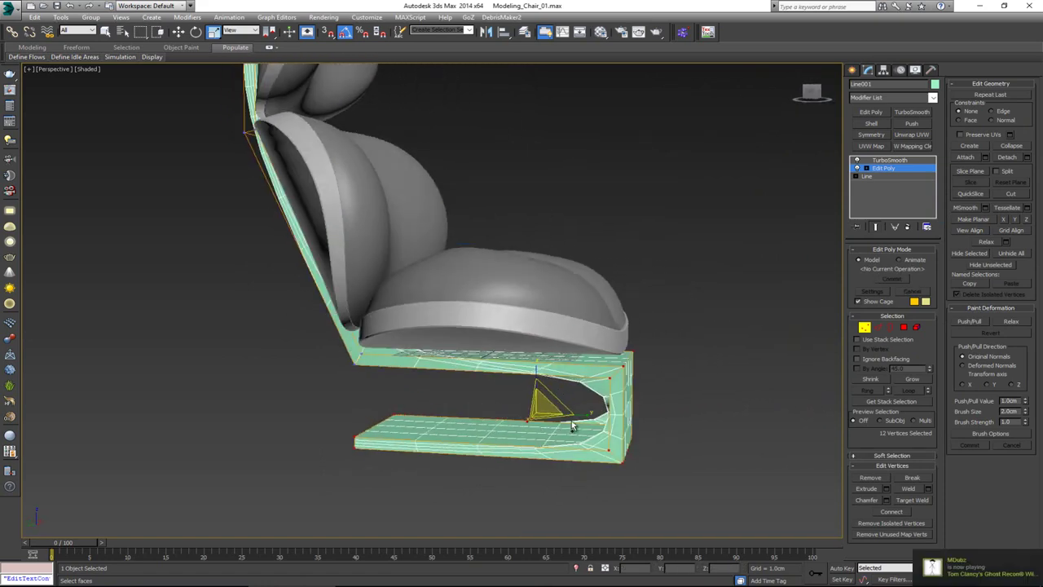
key("ctrl+z")
Reduce the selection to the lower arm's eight vertices and scale them sideways into a wide base plate.
left_click_drag(580, 390, 580, 393, "alt")
middle_click_drag(587, 404, 497, 430, "alt")
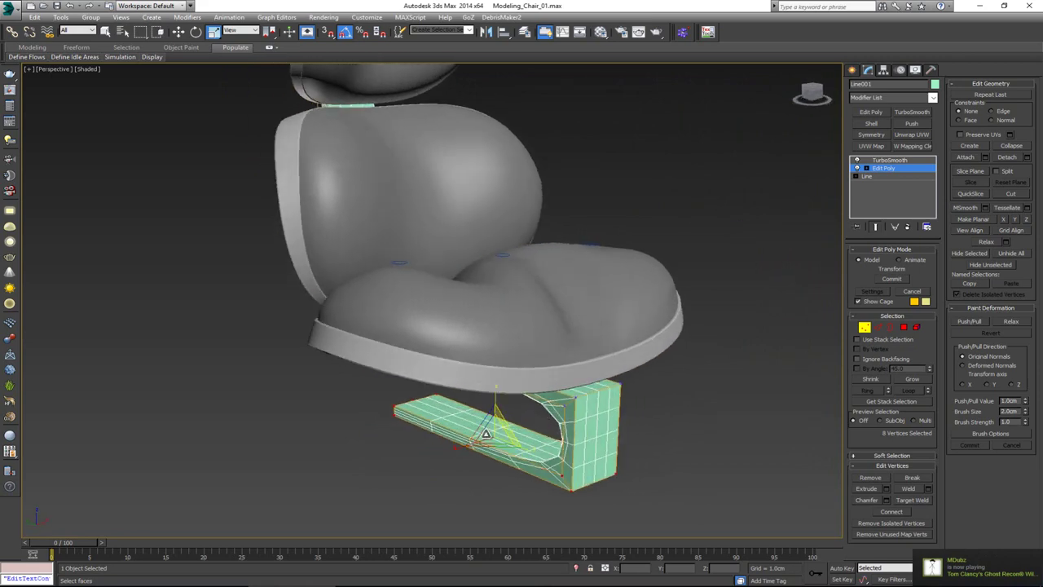
left_click_drag(460, 447, 391, 456)
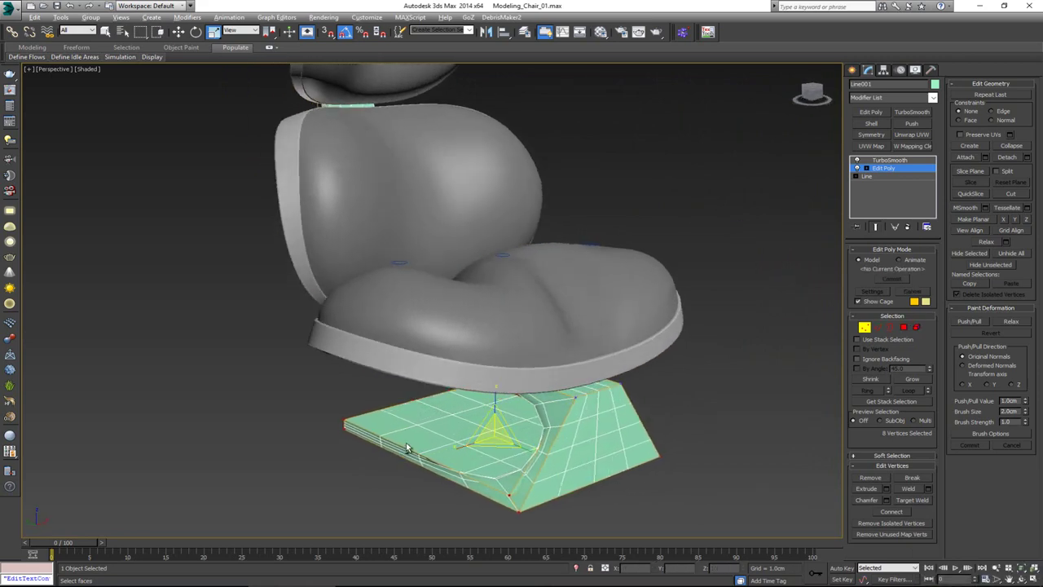
middle_click_drag(489, 432, 657, 427, "alt")
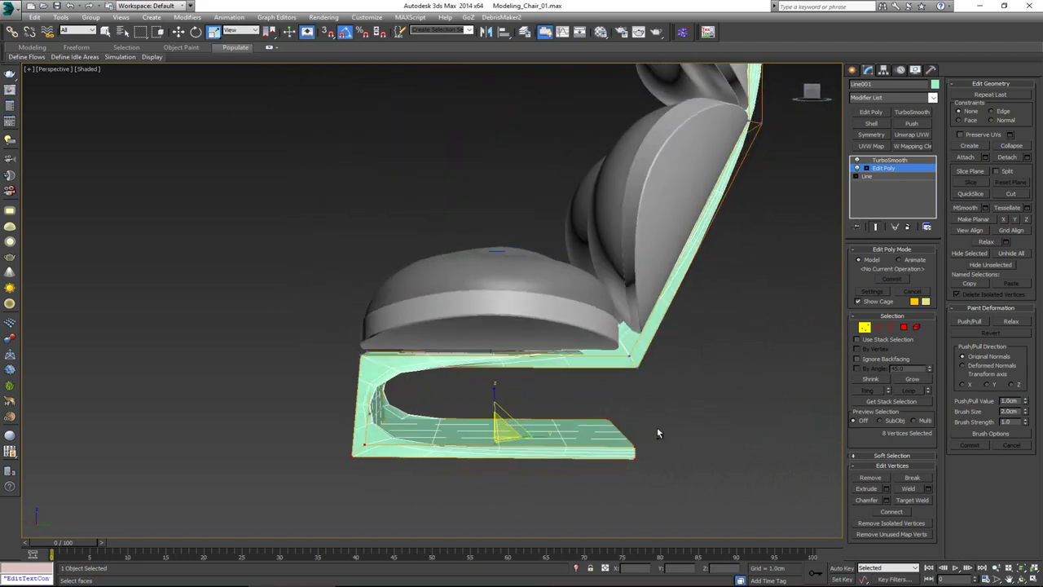
middle_click_drag(627, 377, 616, 412, "alt")
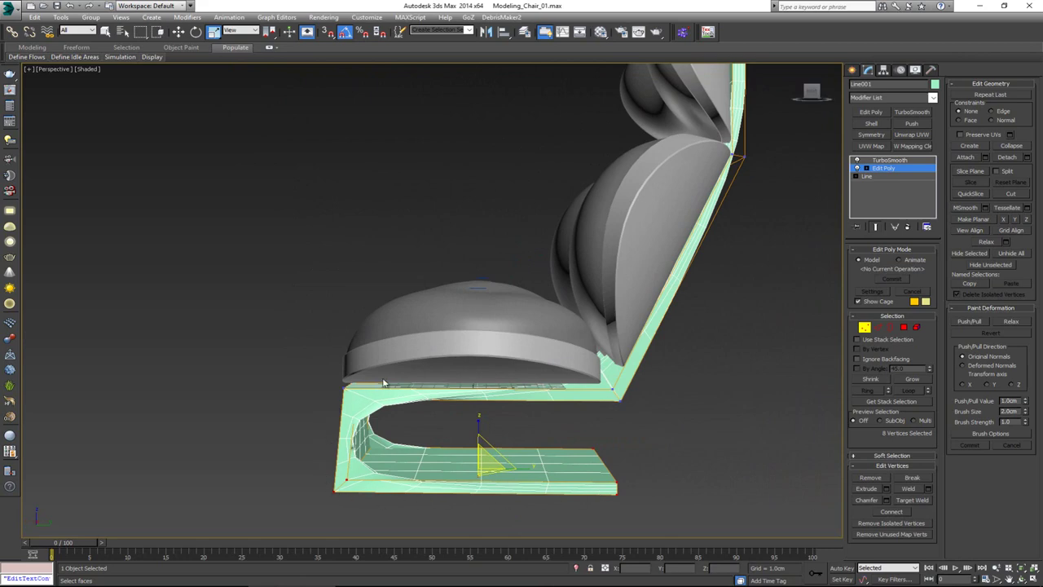
Select the support's upper polygon beneath the seat, isolate the support frame and hide its cage.
key("4")
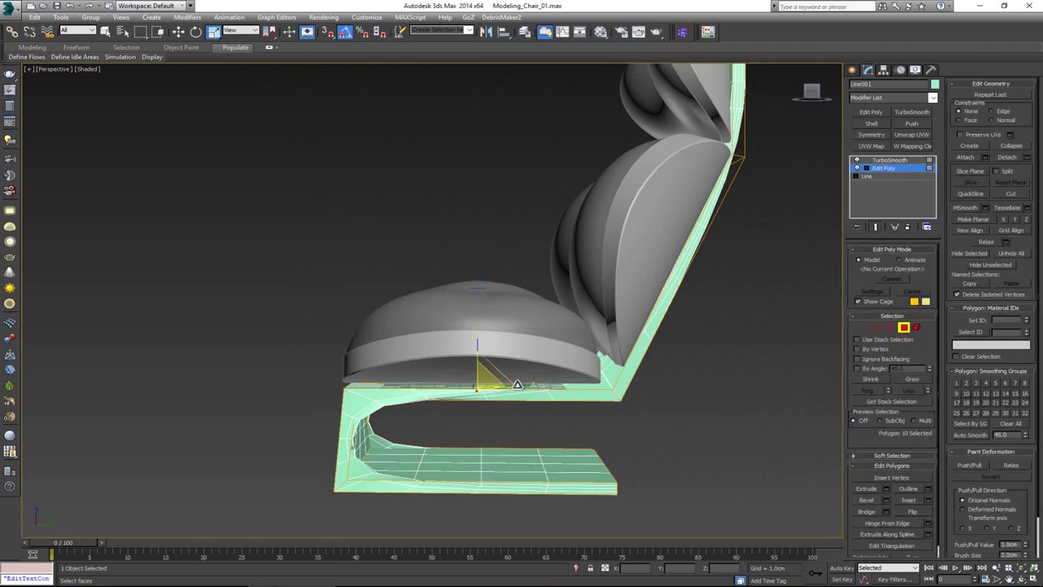
middle_click_drag(497, 393, 528, 398, "alt")
key("alt+q")
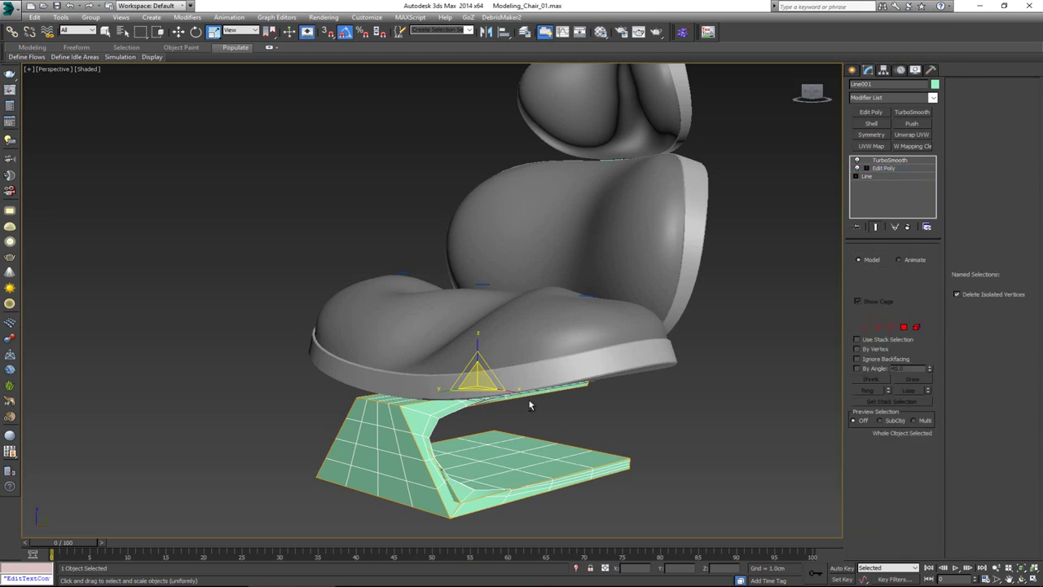
middle_click_drag(467, 375, 478, 390, "alt")
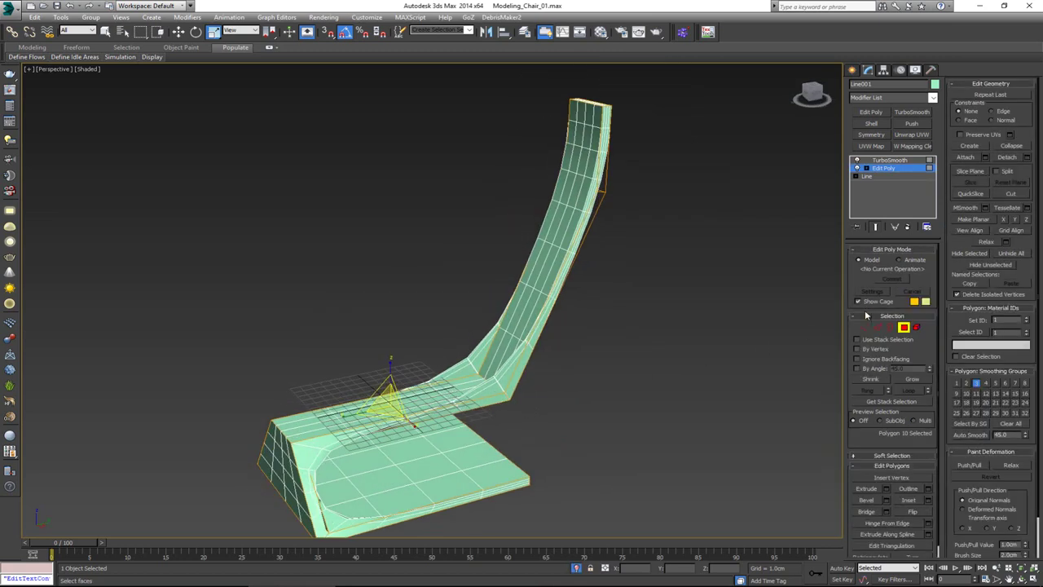
left_click(871, 303)
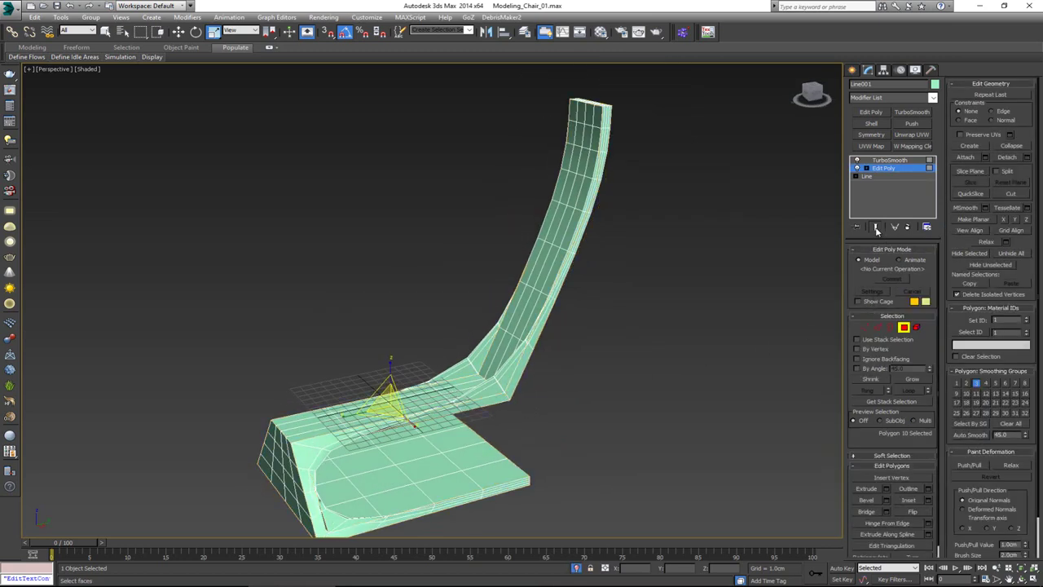
Add the sloping front polygon to the selection and auto-smooth both polygons with a threshold of 180.
left_click(875, 227)
left_click(314, 474, "ctrl")
mouse_move(317, 476)
middle_mouse_down("alt")
mouse_move(321, 443)
mouse_move(313, 469)
middle_mouse_up("alt")
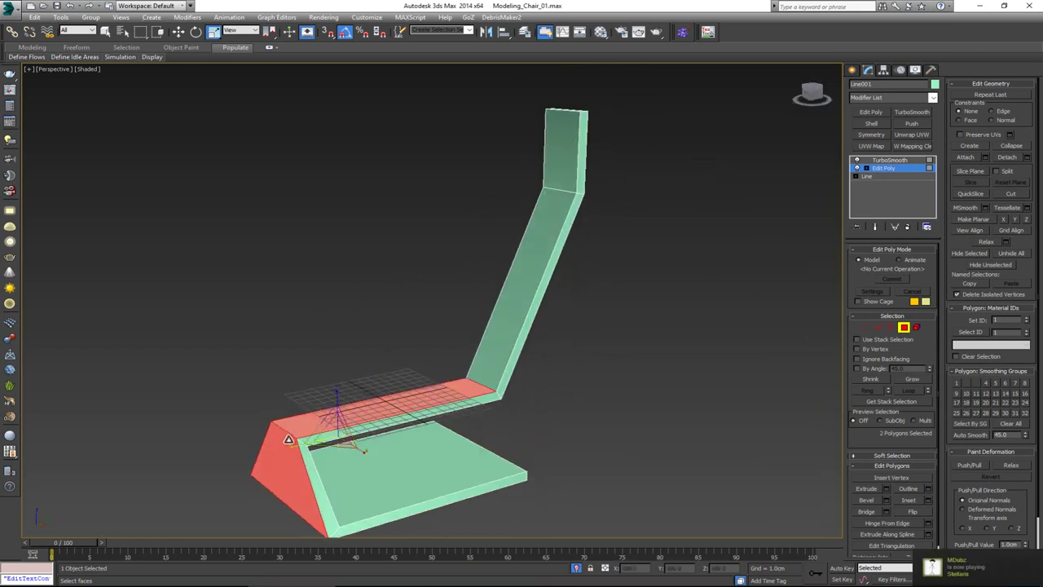
key("ctrl+q")
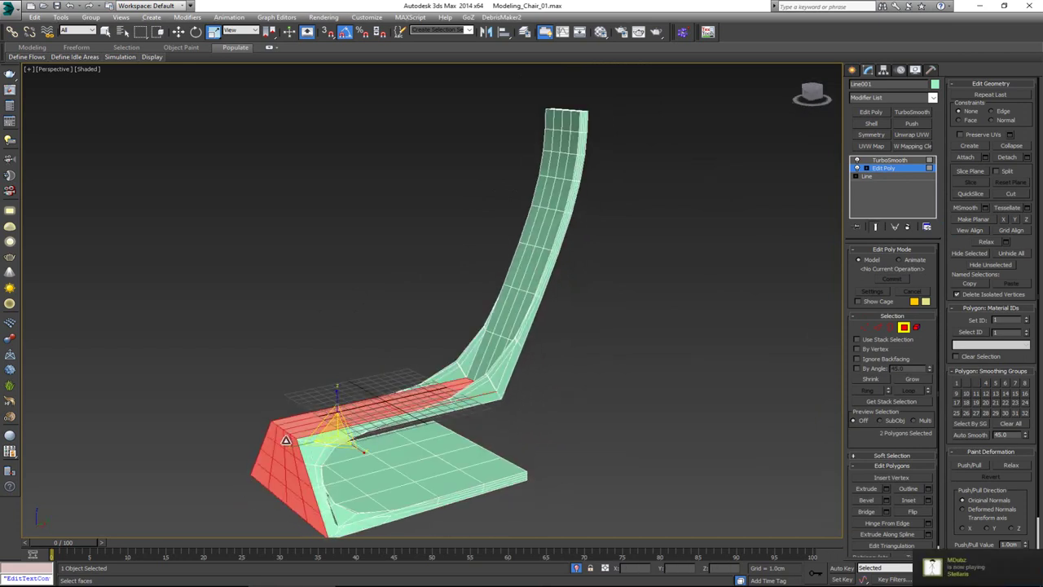
key("ctrl+z")
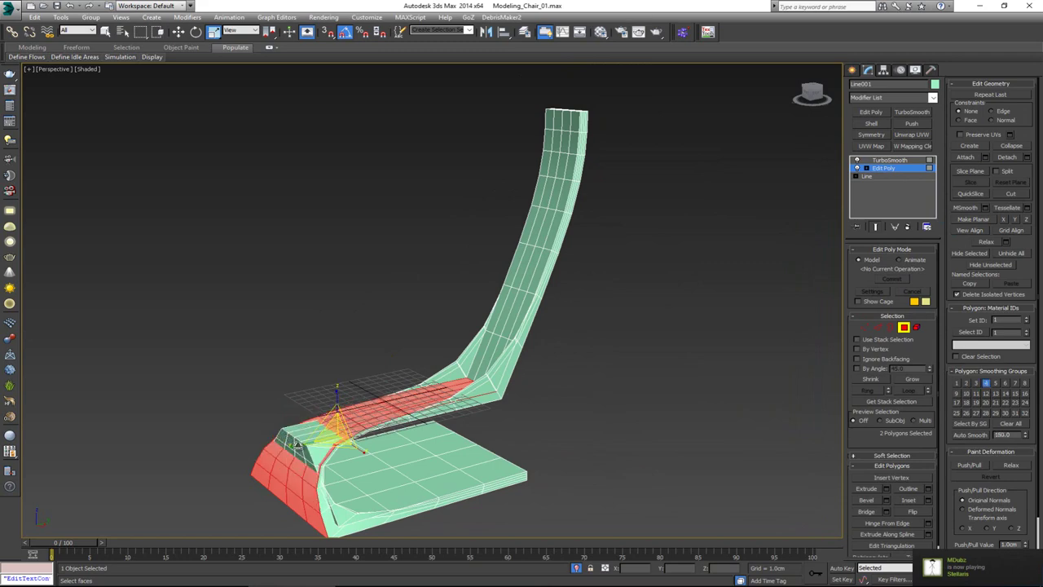
middle_click_drag(348, 466, 418, 405, "alt")
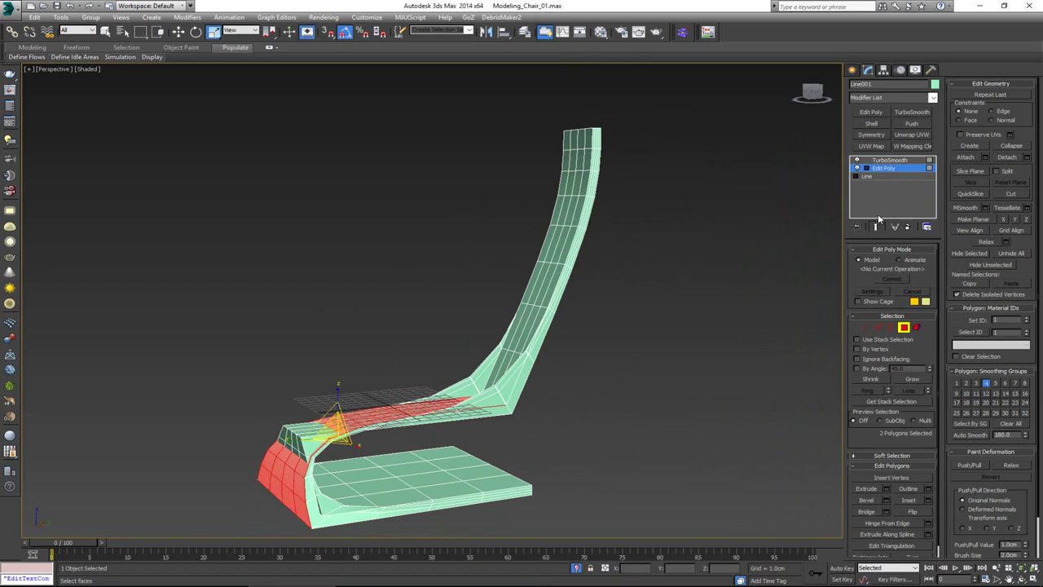
Select the base's top polygon, the inner front polygon and the seat arm's underside polygon, and auto-smooth them.
left_click(896, 161)
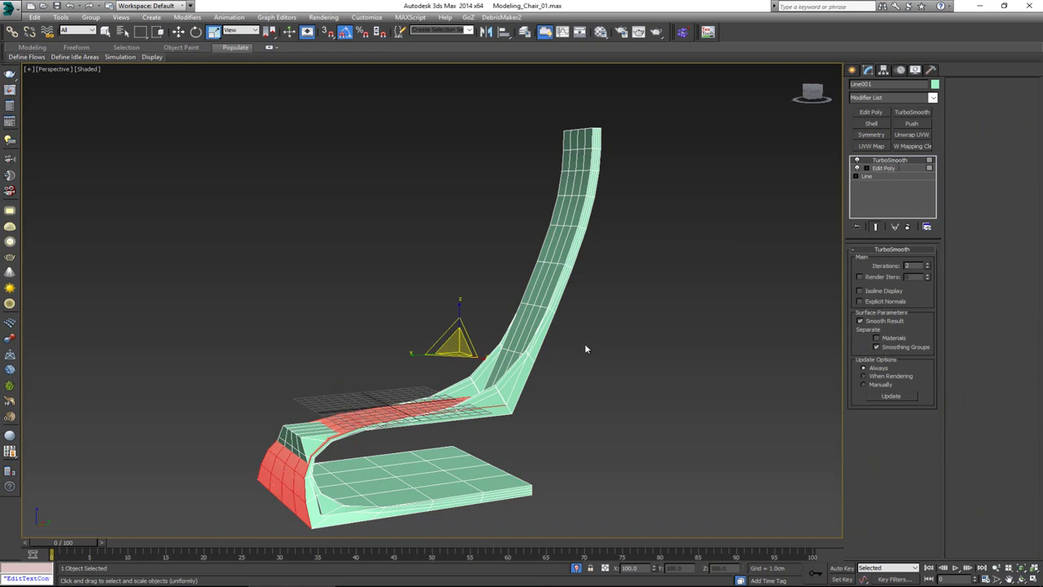
left_click(884, 167)
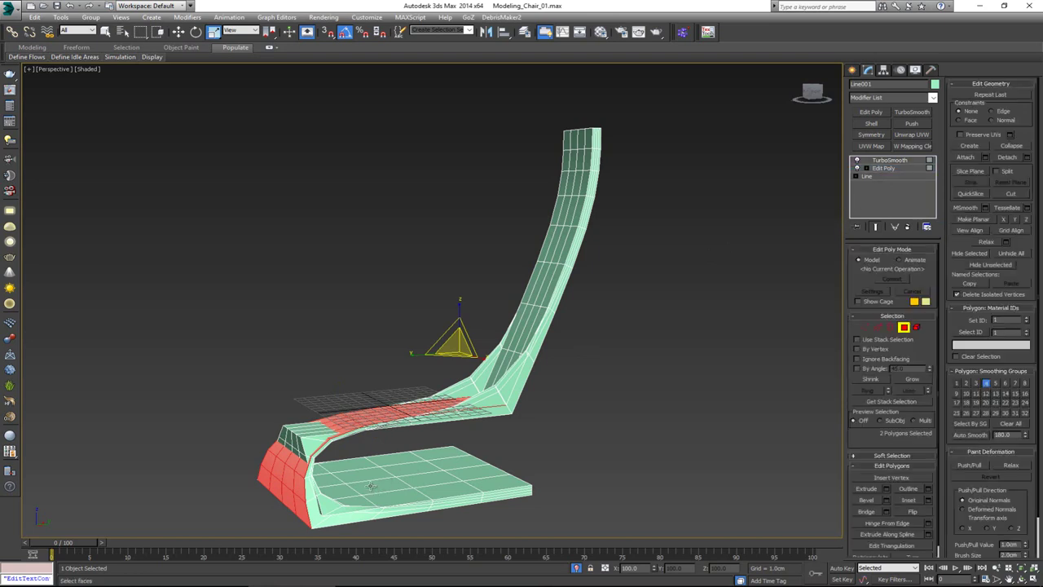
left_click(323, 497)
key("ctrl+q")
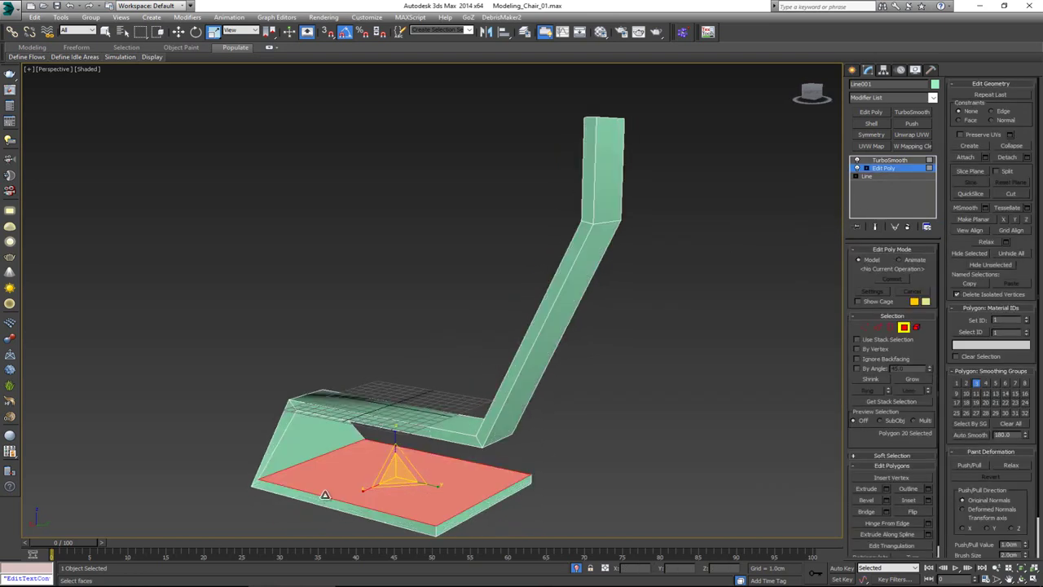
left_click(307, 450, "ctrl")
middle_click_drag(307, 449, 496, 410, "alt")
left_click(380, 416, "ctrl")
key("ctrl+BackSpace")
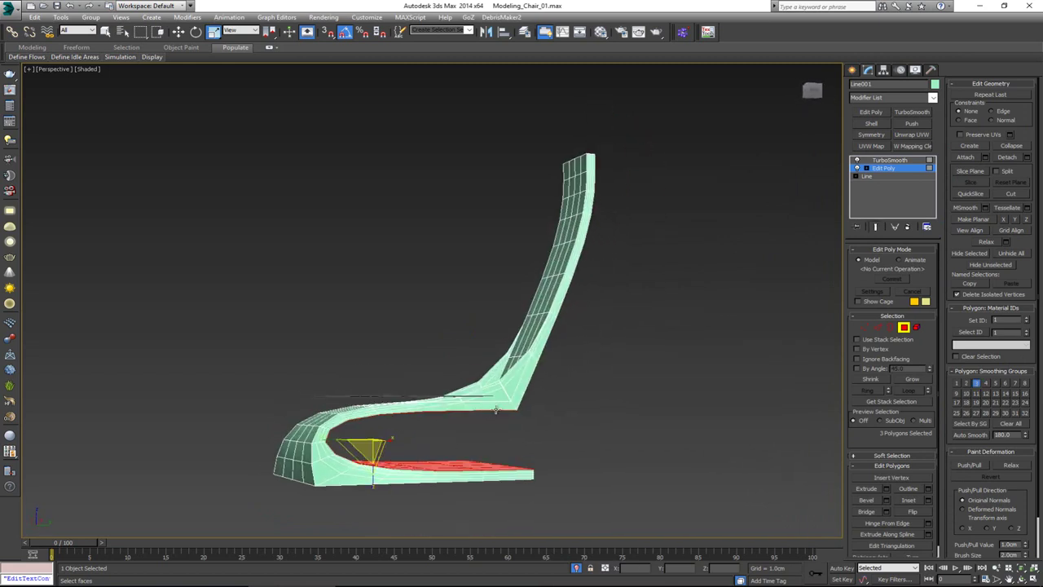
middle_click_drag(515, 474, 497, 505, "alt")
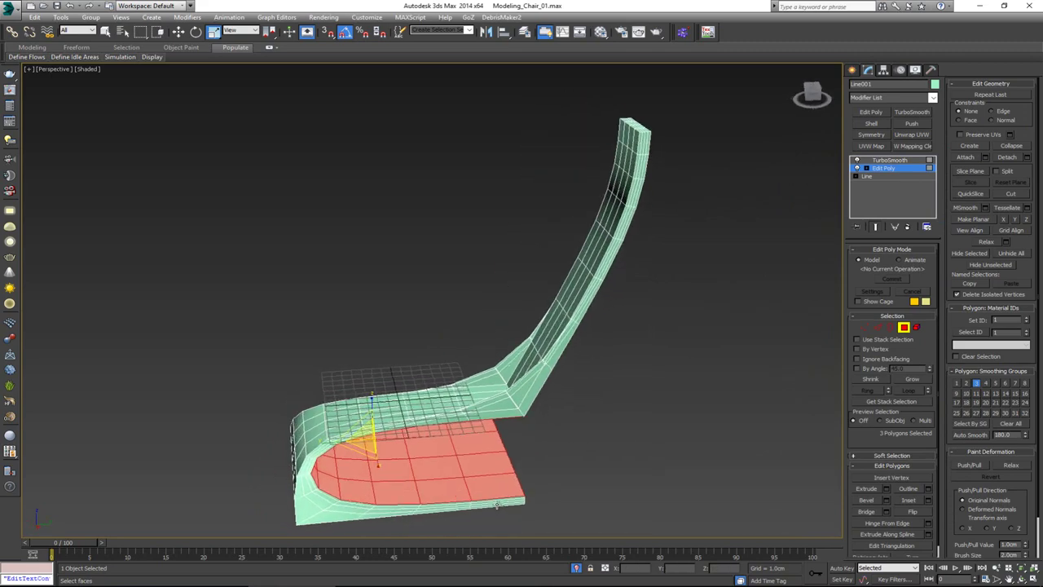
Select the three side polygons along the seat arm, front slope and base, and auto-smooth them together.
left_click(542, 355)
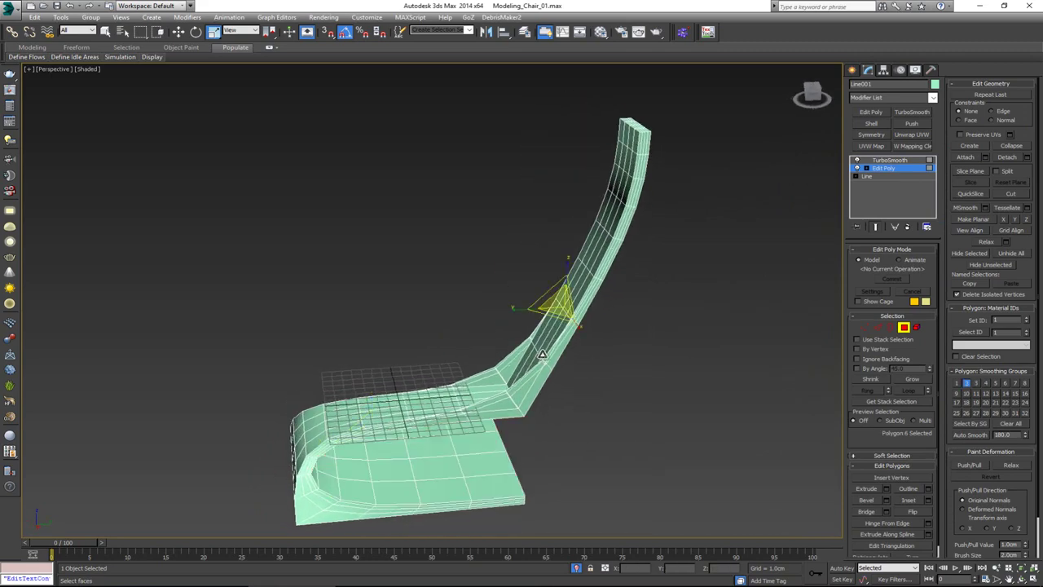
key("ctrl+q")
key("ctrl+e")
key("ctrl+e")
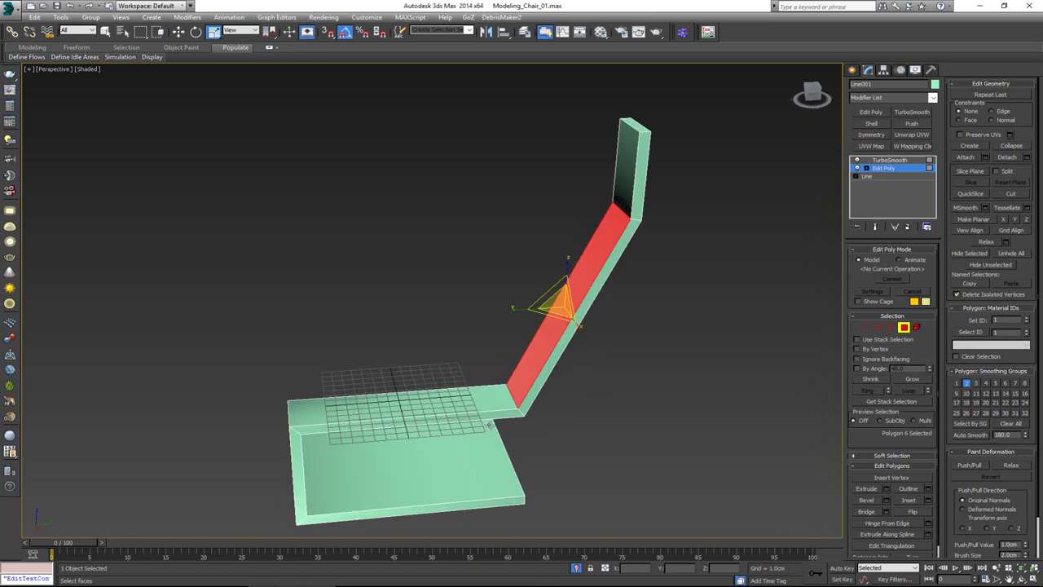
left_click(502, 414)
left_click(297, 469, "ctrl")
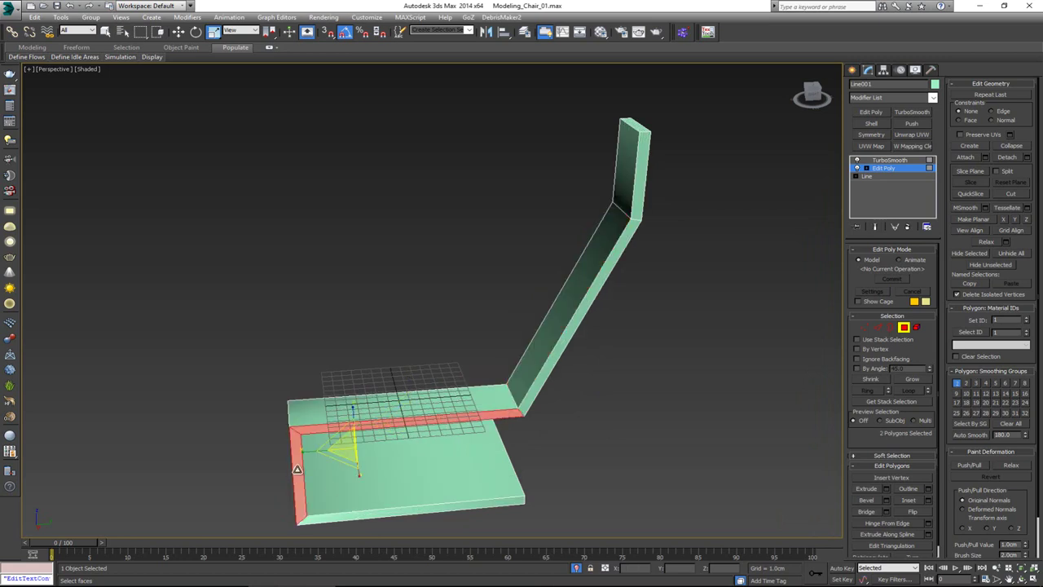
left_click(461, 507, "ctrl")
key("ctrl+e")
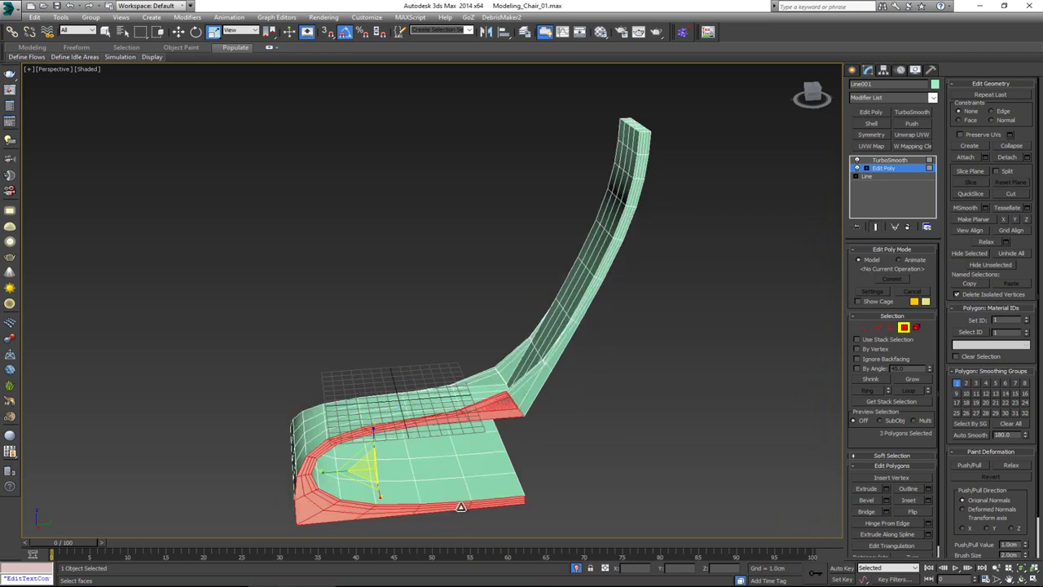
key("semicolon")
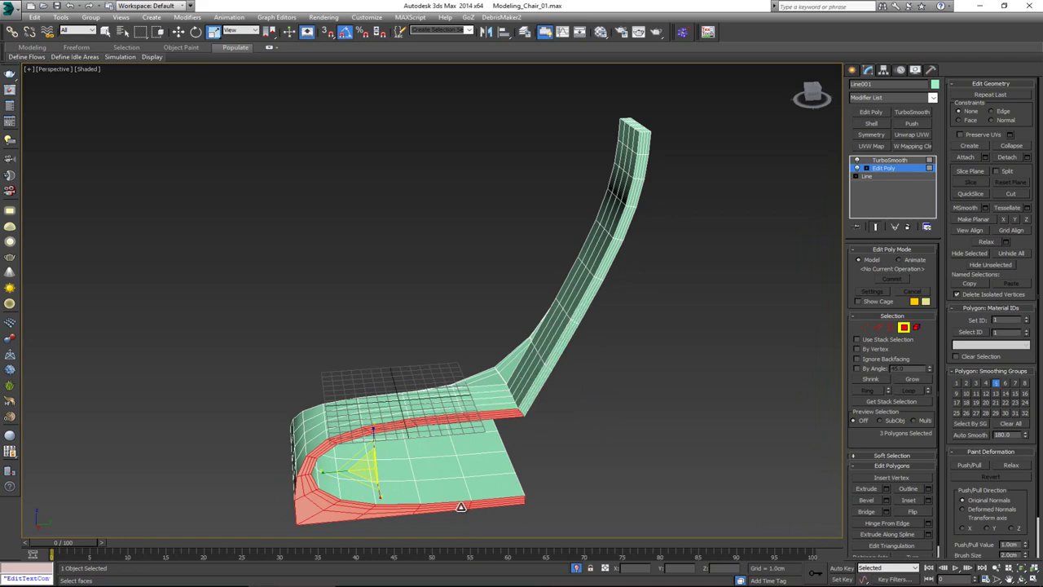
Select the matching three side polygons on the frame's opposite side and auto-smooth them together.
middle_click_drag(388, 459, 532, 453, "alt")
key("ctrl+e")
left_click(257, 446)
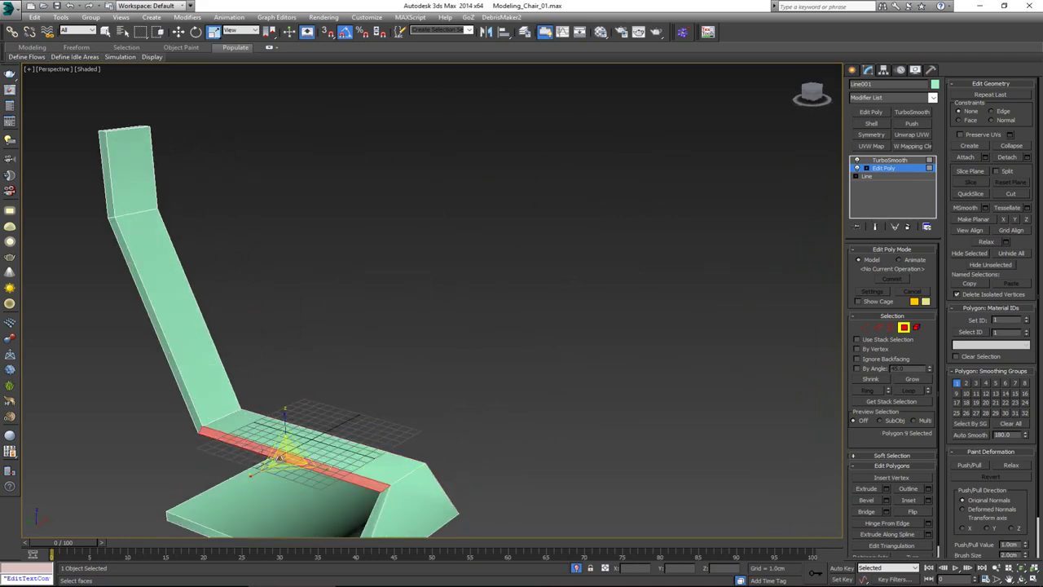
middle_click_drag(277, 457, 292, 407)
left_click(301, 508, "ctrl")
left_click(368, 503, "ctrl")
key("ctrl+e")
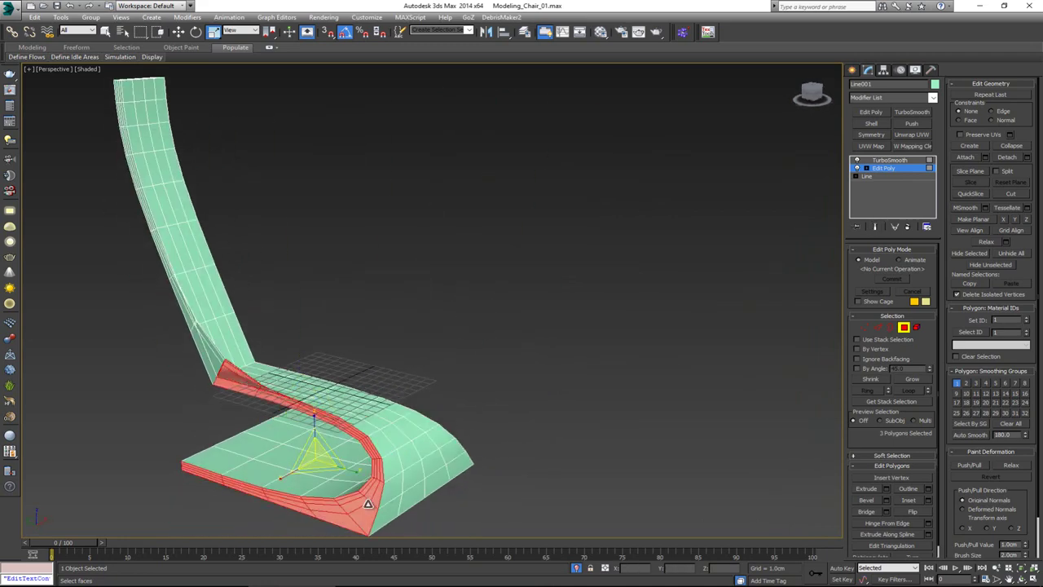
key("semicolon")
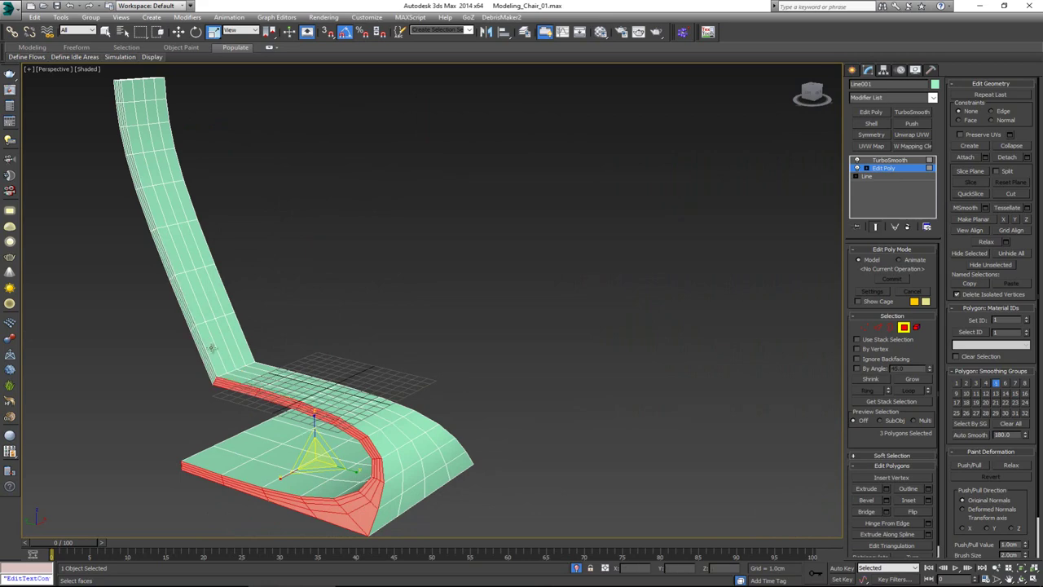
Add the other side's three polygons and the base's rear edge polygon to the selection, and auto-smooth all seven.
middle_click_drag(253, 390, 429, 361, "alt")
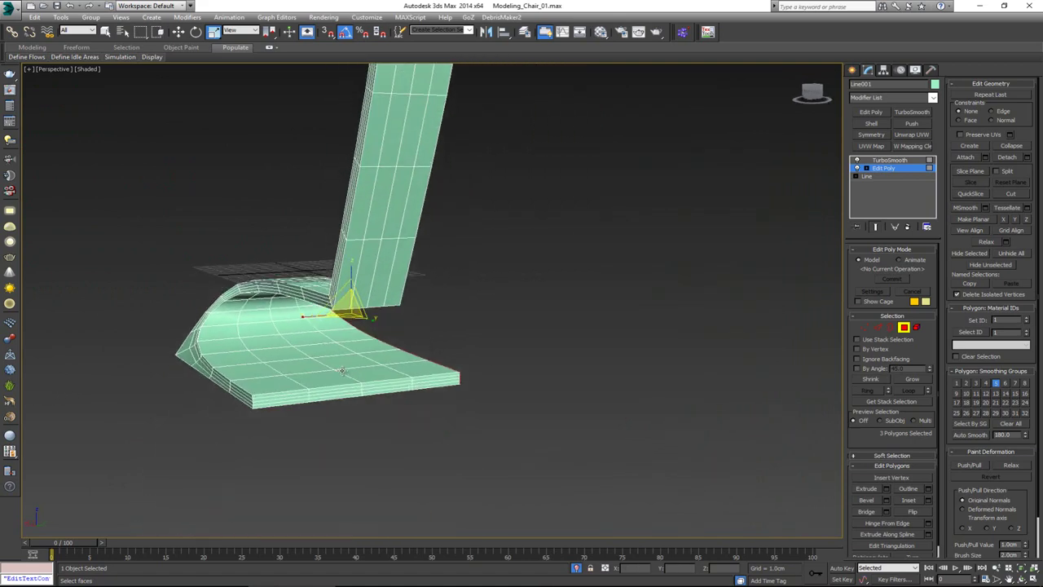
key("F3")
key("F3")
key("ctrl+e")
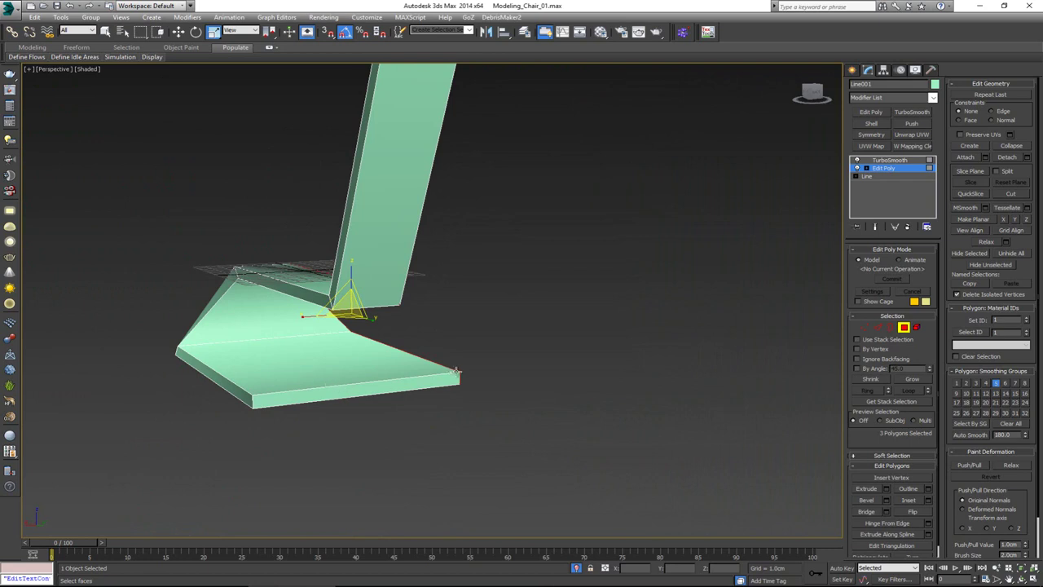
key("ctrl+e")
key("F4")
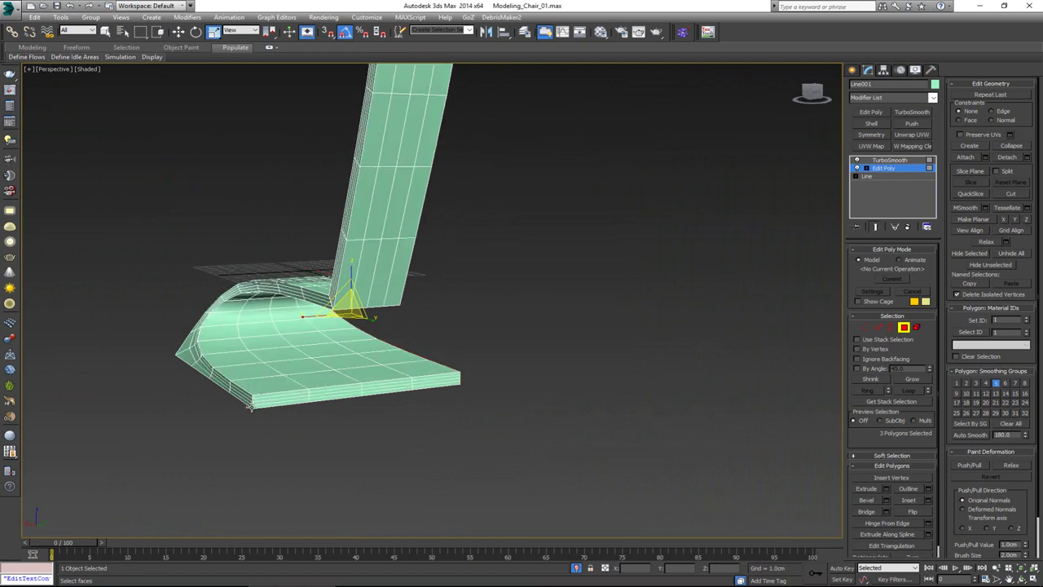
key("ctrl+e")
middle_click_drag(419, 374, 319, 363, "alt")
middle_click_drag(304, 281, 221, 299, "alt")
left_click(256, 294, "ctrl")
left_click(216, 291, "ctrl")
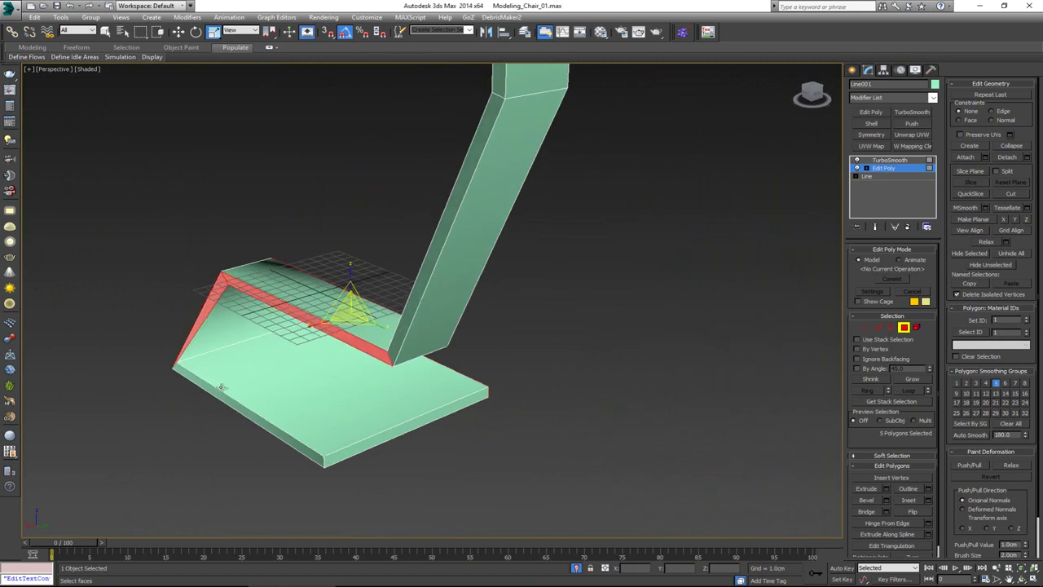
left_click(224, 402, "ctrl")
left_click(381, 438, "ctrl")
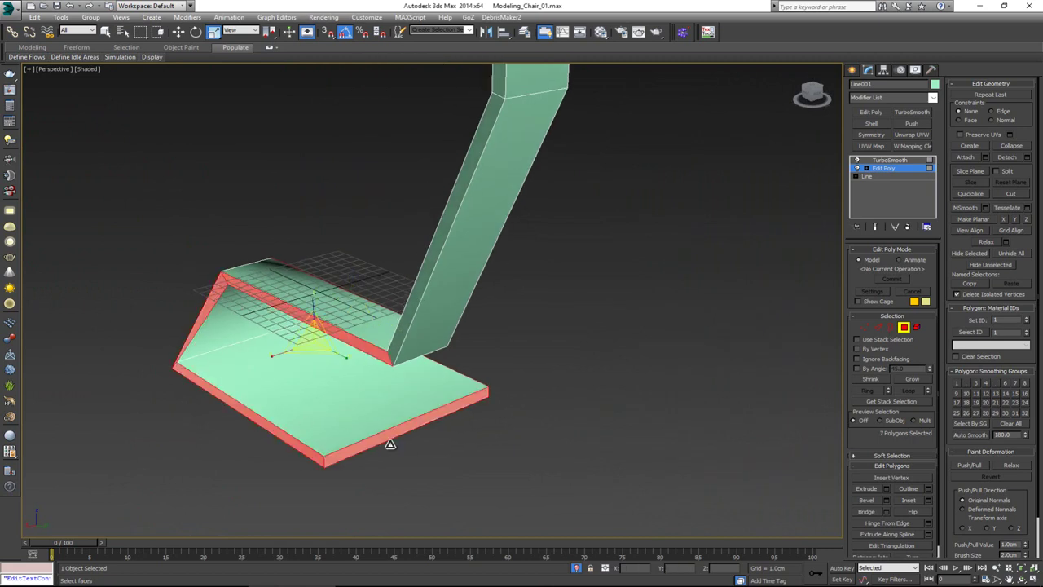
middle_click_drag(387, 443, 345, 447, "alt")
key("ctrl+e")
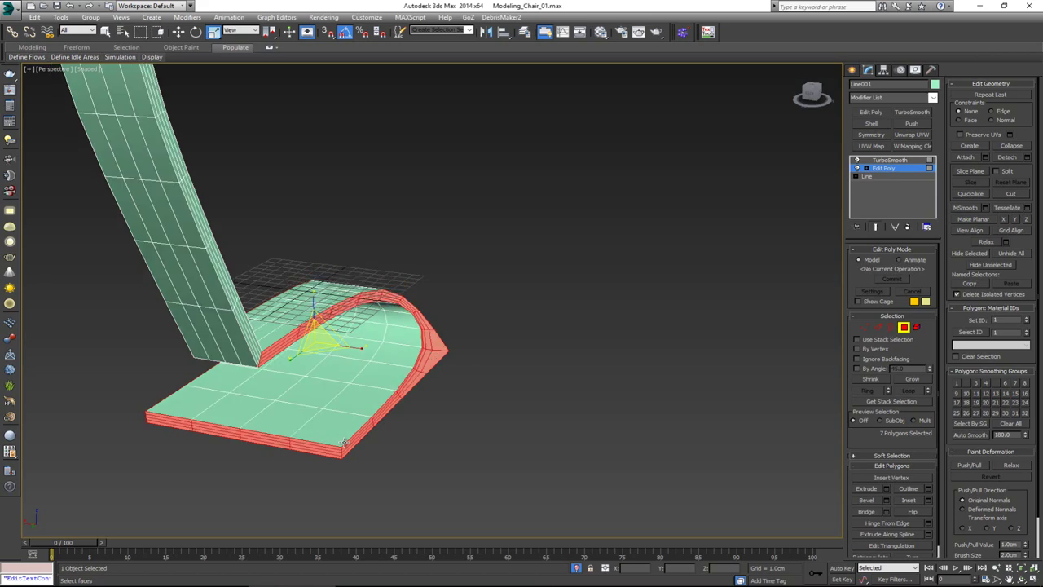
key("ctrl+z")
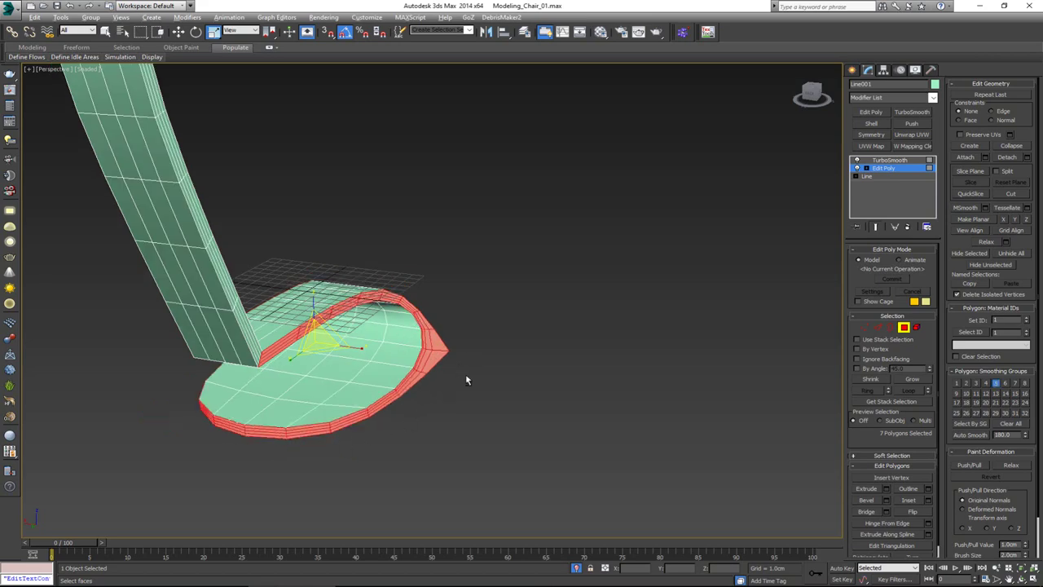
middle_click_drag(466, 380, 389, 361, "alt")
Leave polygon editing and end the isolation to show the whole chair.
left_click(902, 326)
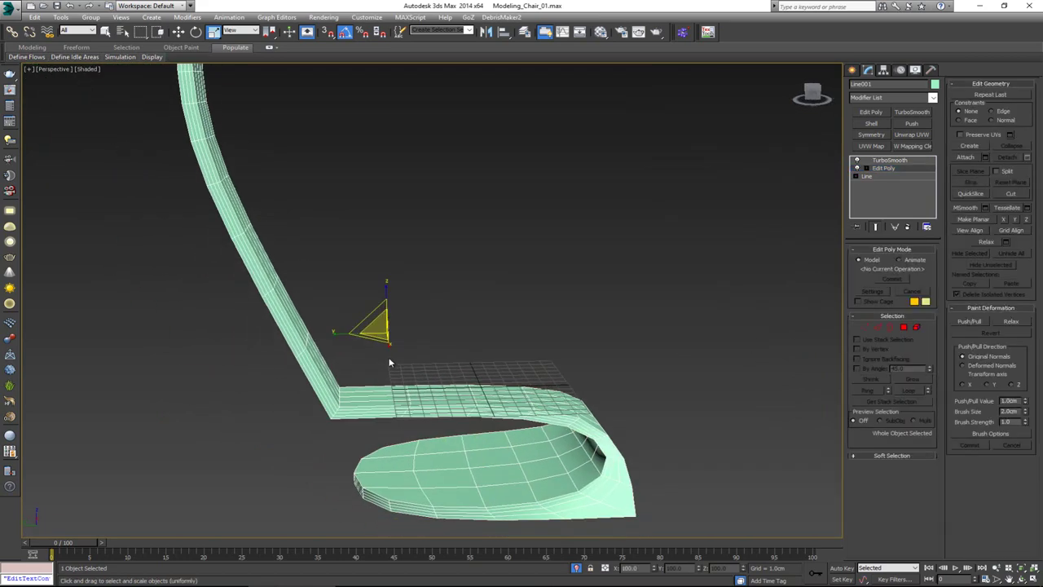
right_click(405, 364)
left_click(461, 287)
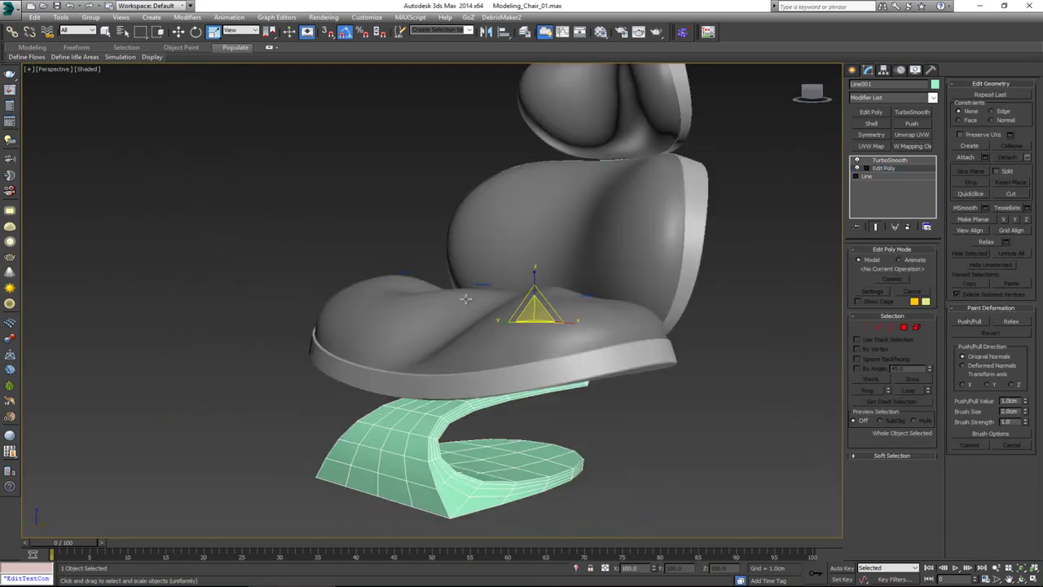
Display the cage, select the base's four rear corner vertices and scale them sideways to widen the base's rear.
middle_click_drag(486, 346, 326, 360, "alt")
middle_click_drag(404, 403, 370, 342)
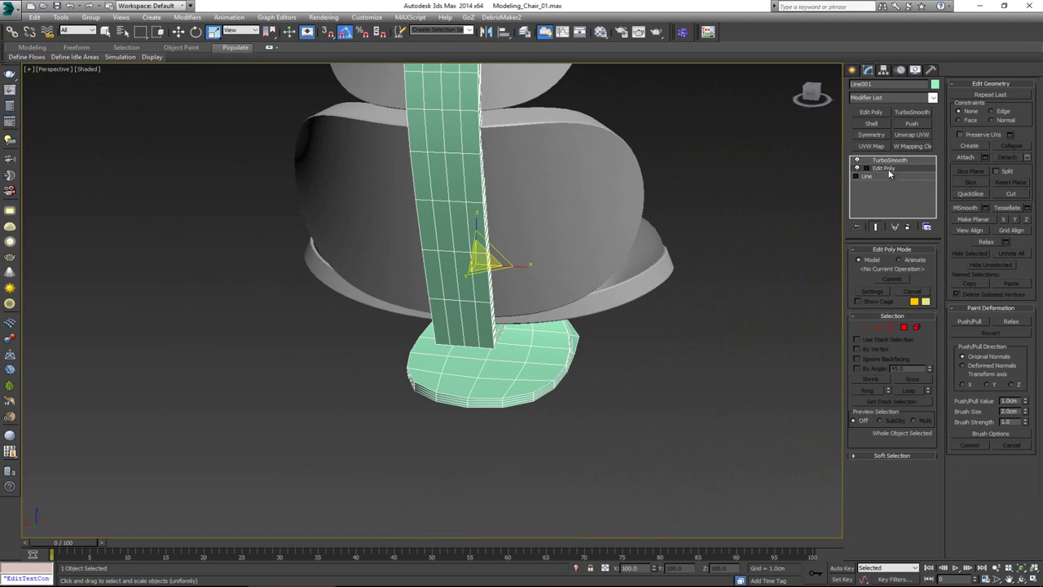
key("1")
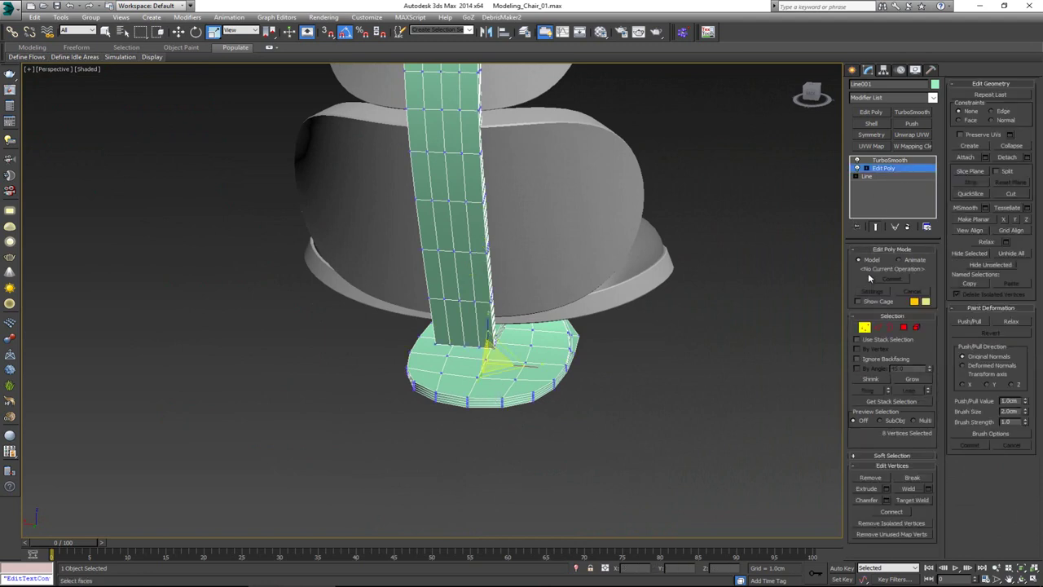
left_click(874, 303)
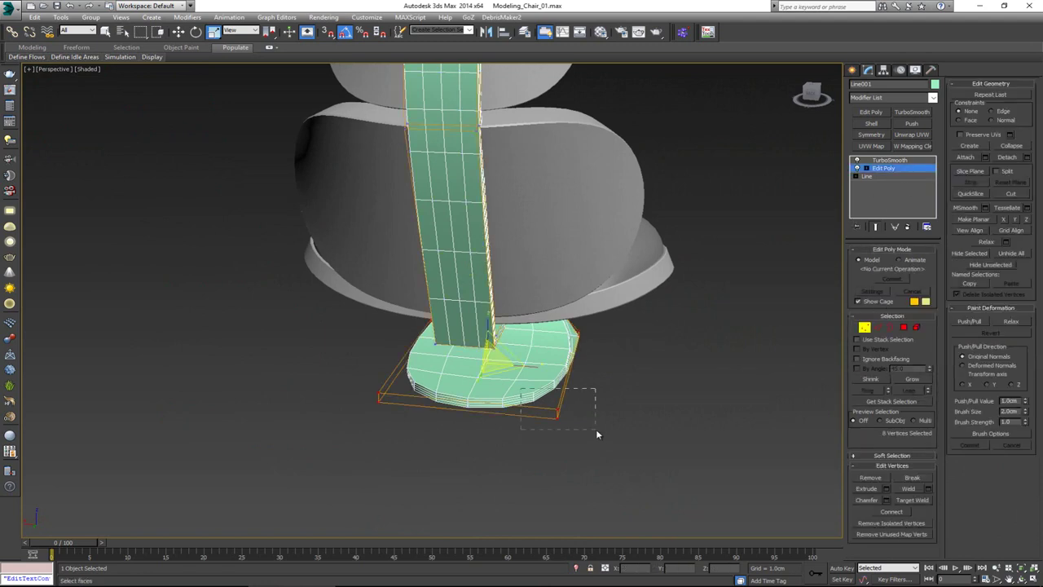
left_click_drag(596, 429, 595, 429)
left_click_drag(353, 368, 424, 424, "ctrl")
middle_click_drag(435, 419, 459, 418, "alt")
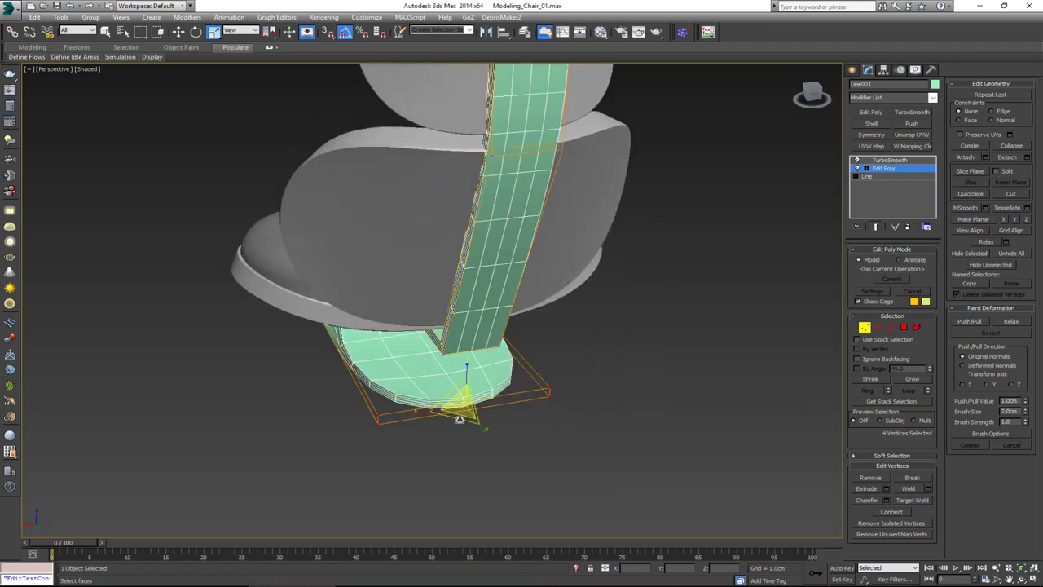
left_click_drag(430, 413, 373, 415)
Move the base's four rear vertices backward along the Y axis, using the View coordinate system.
key("w")
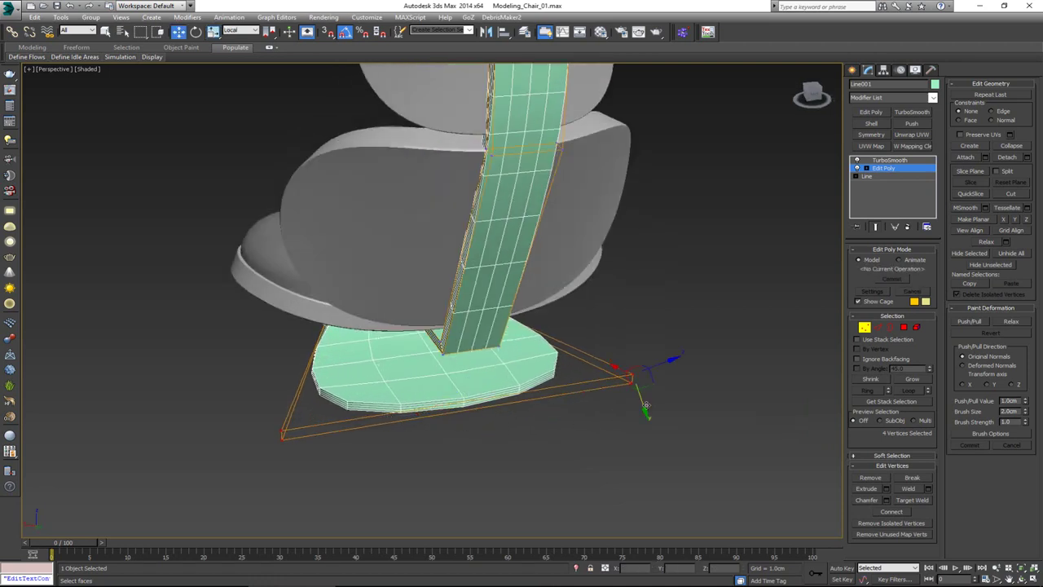
middle_click_drag(572, 412, 609, 402, "alt")
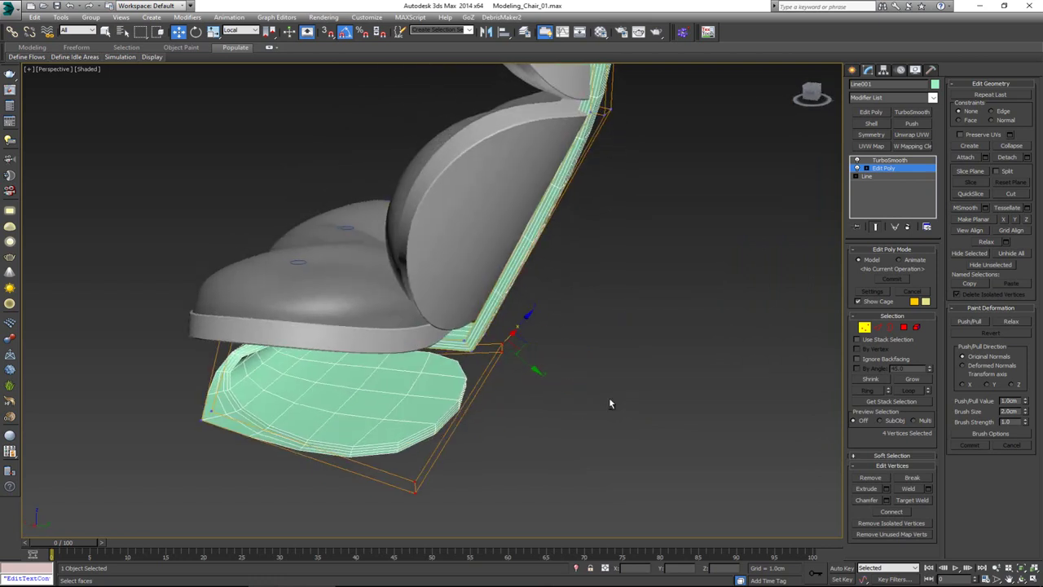
left_click(236, 31)
left_click(235, 39)
left_click_drag(497, 405, 528, 410)
Select the rear polygon of the backrest support's sloping section and auto-smooth it.
middle_click_drag(471, 372, 514, 334, "alt")
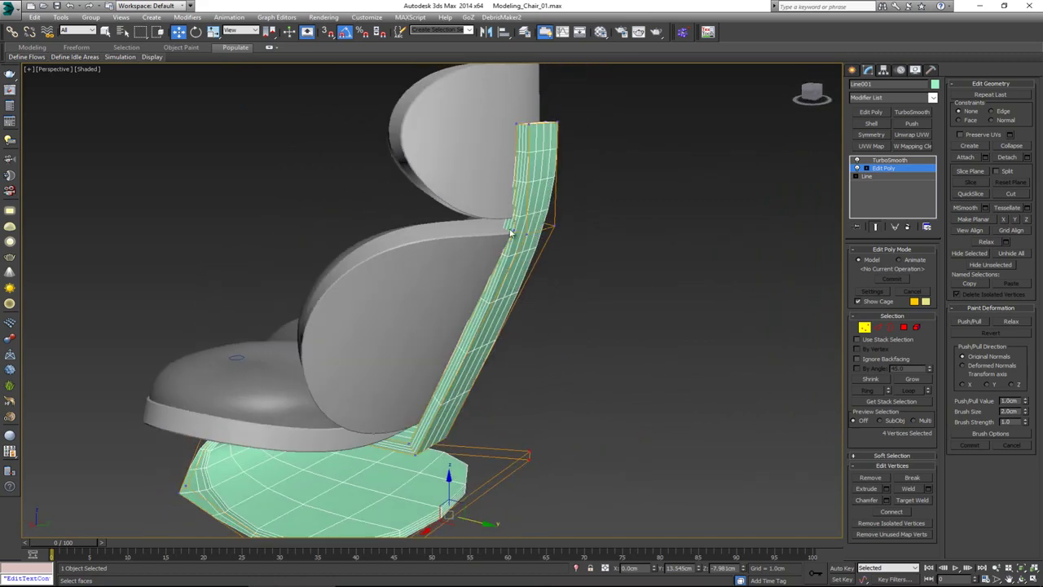
key("4")
left_click(491, 318)
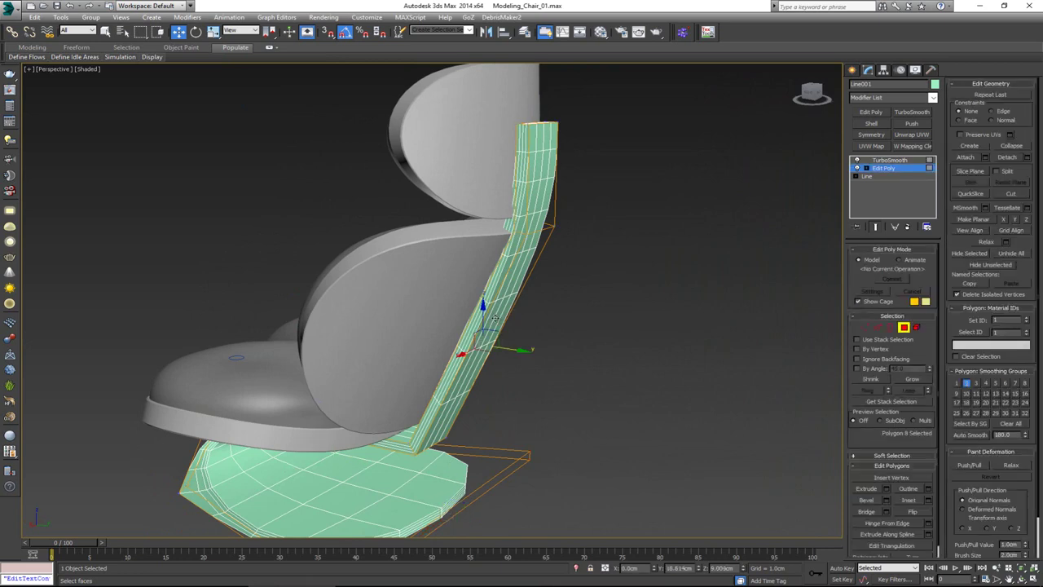
key("e")
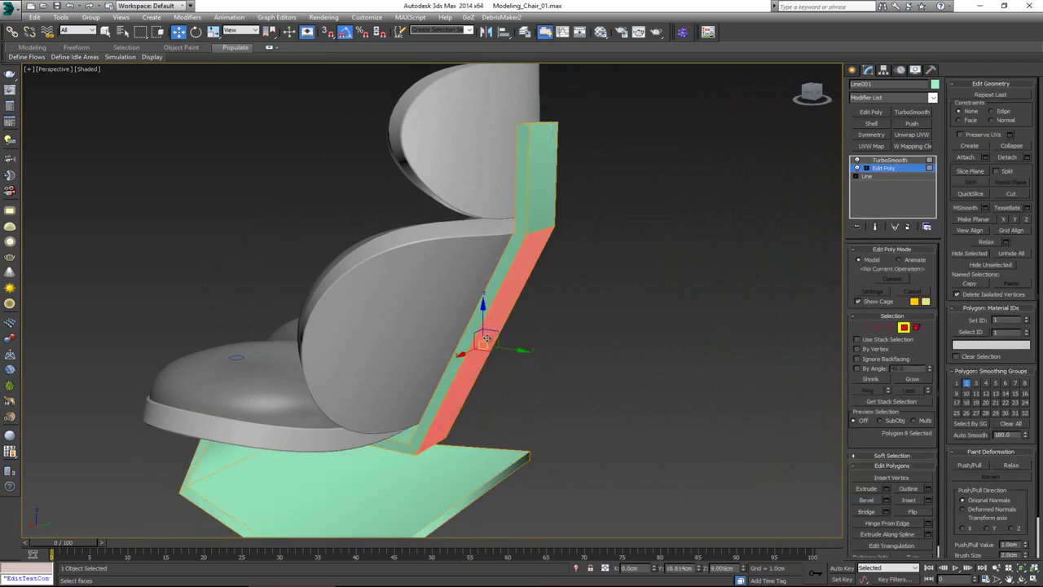
key("ctrl+e")
key("ctrl+e")
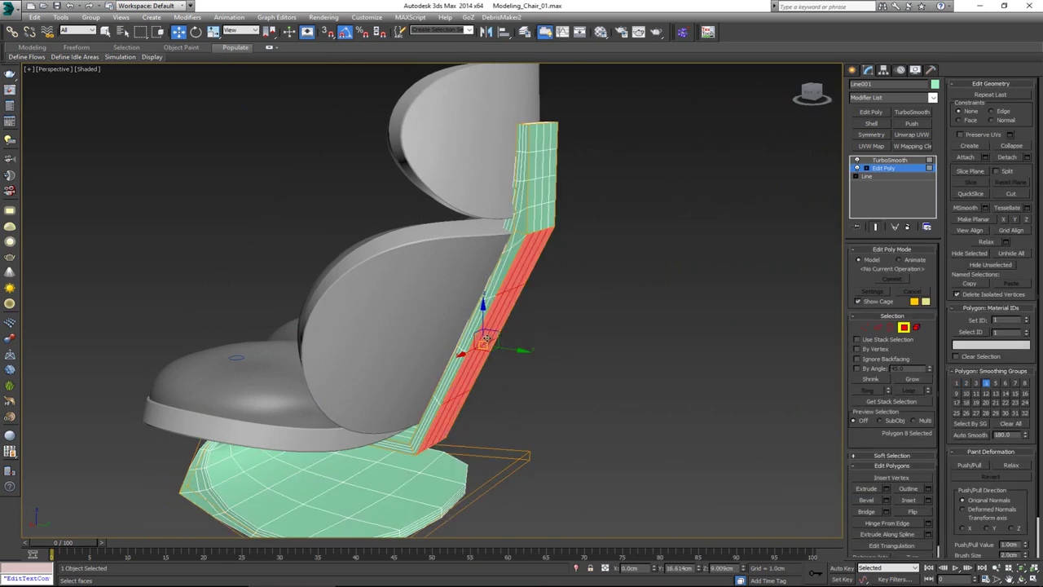
Select the front polygon of the backrest support's sloping section and auto-smooth it.
key("F4")
key("ctrl+e")
key("F3")
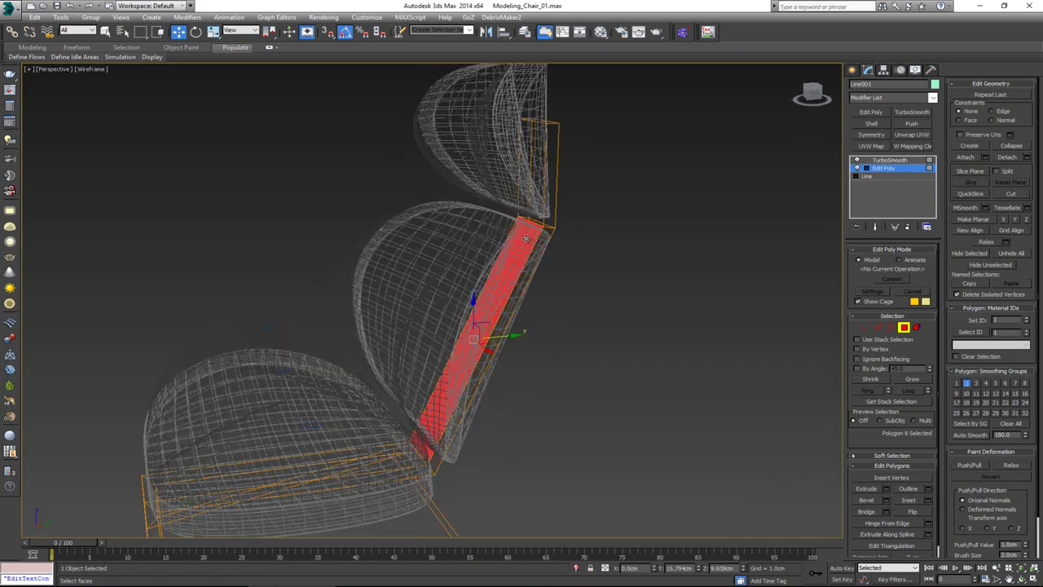
key("F3")
middle_click_drag(527, 273, 515, 267, "alt")
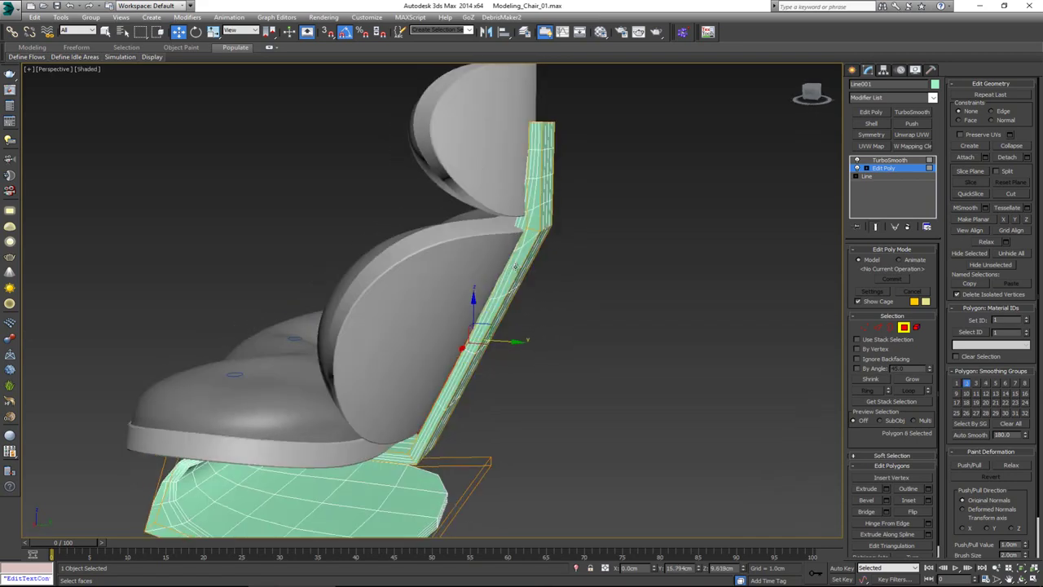
left_click(526, 245)
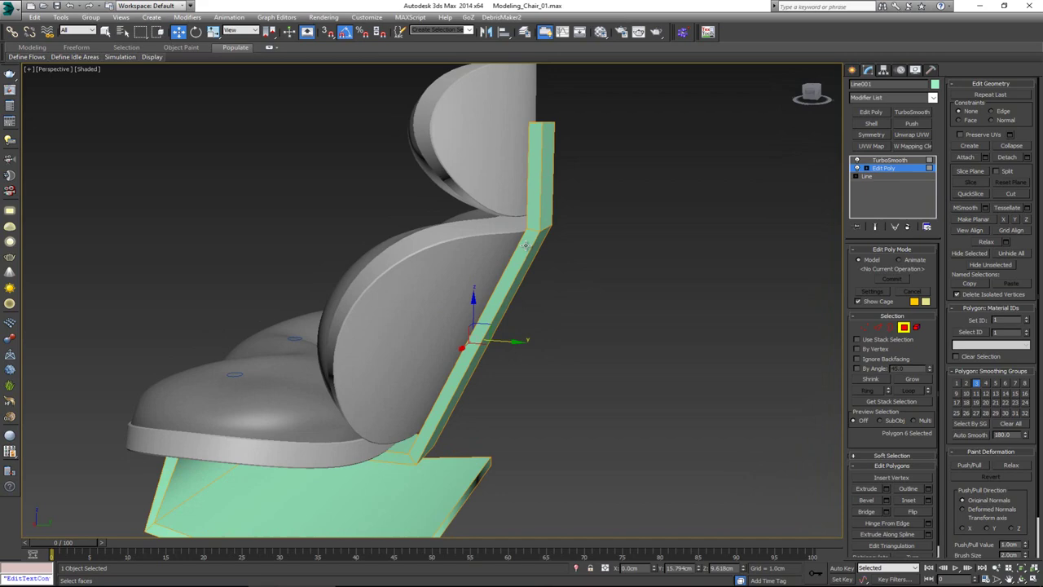
Select both side polygons of the backrest support's sloping section, show the smoothed end result and undo the last smoothing change.
left_click(525, 244)
middle_click_drag(552, 252, 456, 271, "alt")
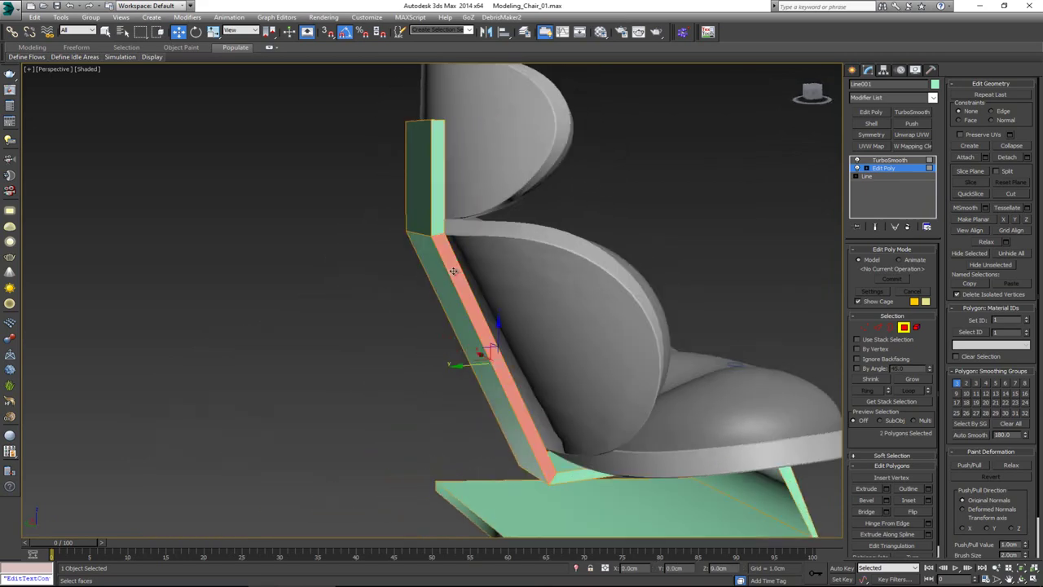
key("ctrl+e")
key("ctrl+z")
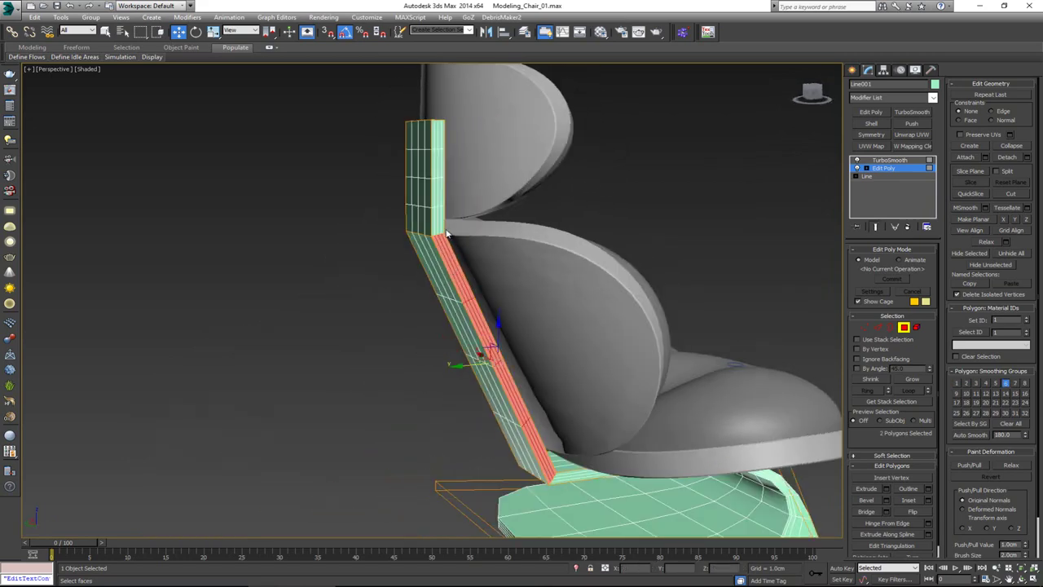
middle_click_drag(456, 260, 570, 266, "alt")
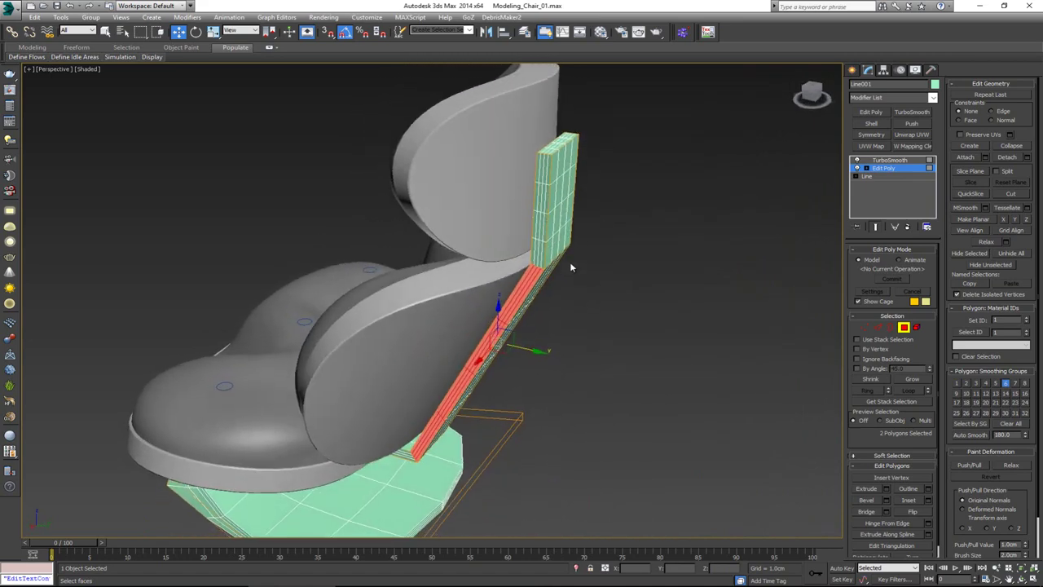
Assign the backrest support's top polygon and upper rear polygon to smoothing group 3, and deselect the frame.
left_click(553, 158)
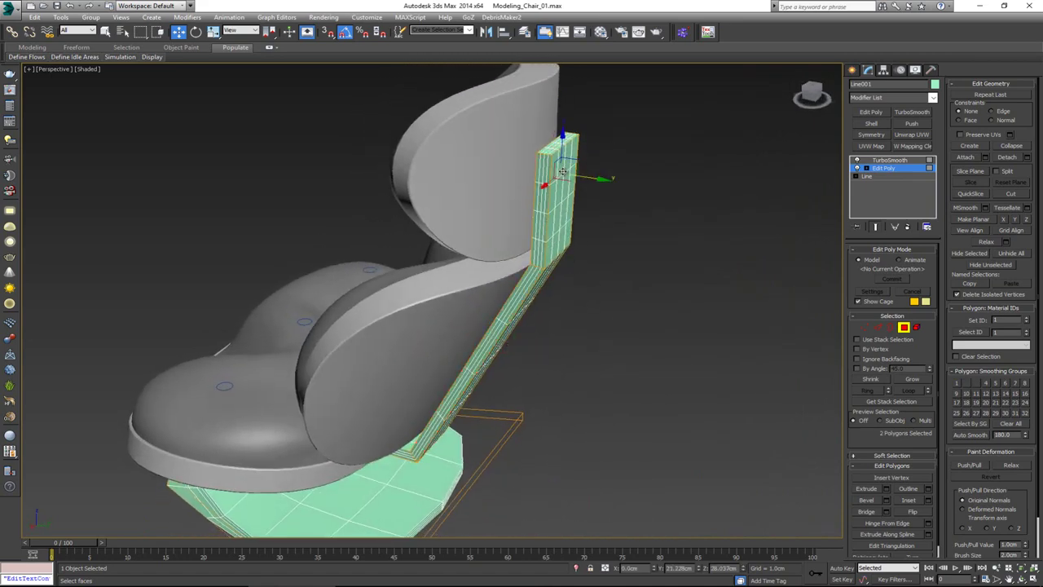
left_click(562, 171)
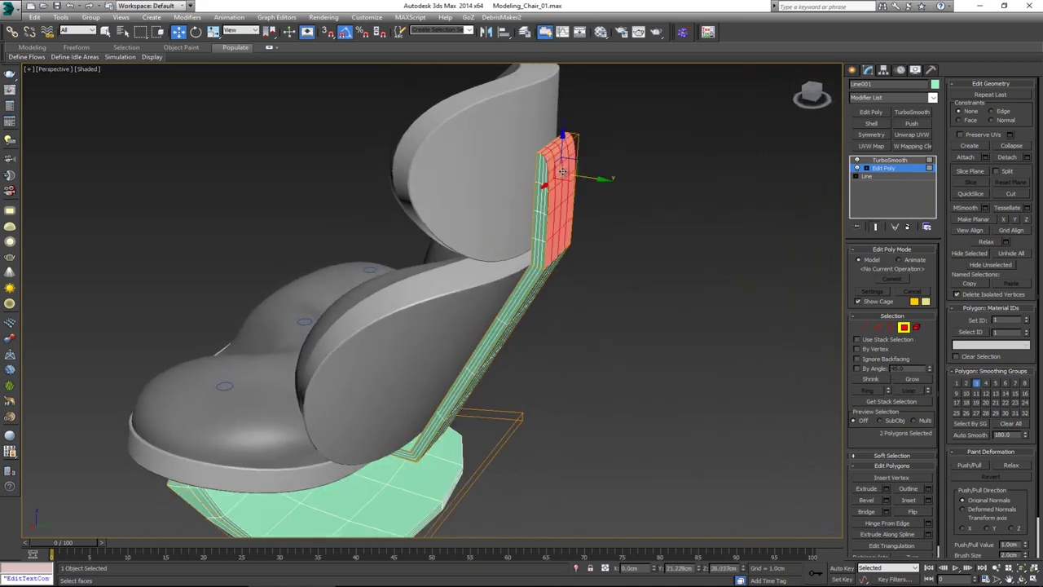
left_click(907, 329)
left_click(714, 192)
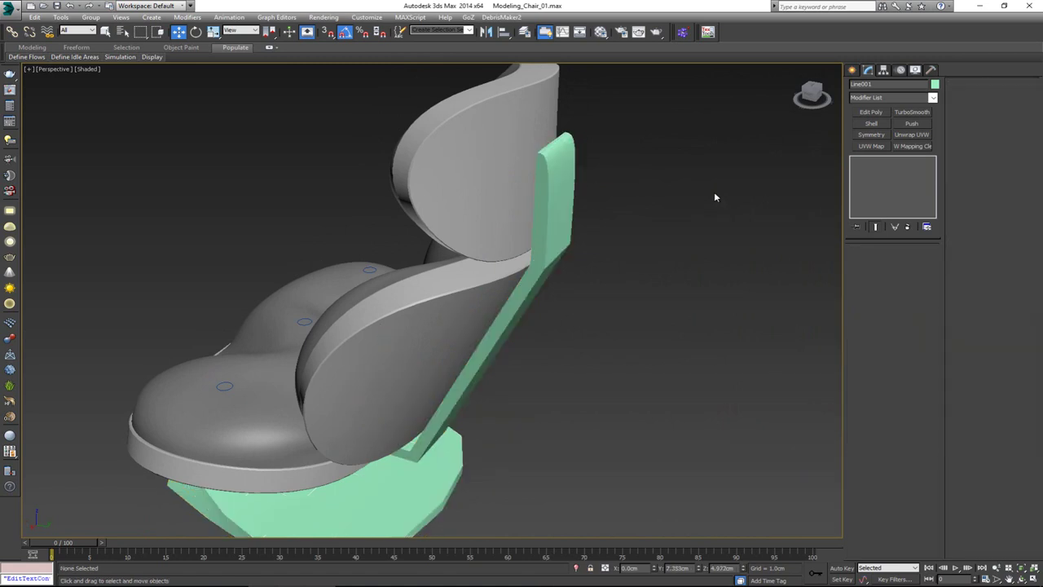
Set the support frame's TurboSmooth iterations to 3.
key("F4")
key("F4")
scroll(656, 237, "down", 3)
middle_click_drag(657, 237, 480, 229, "alt")
left_click(368, 382)
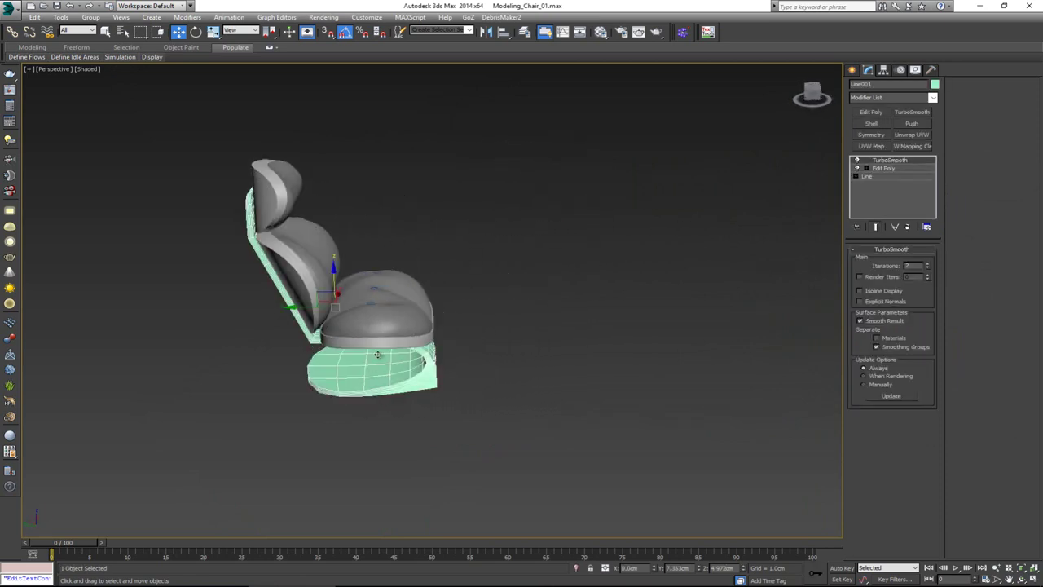
scroll(382, 351, "up", 5)
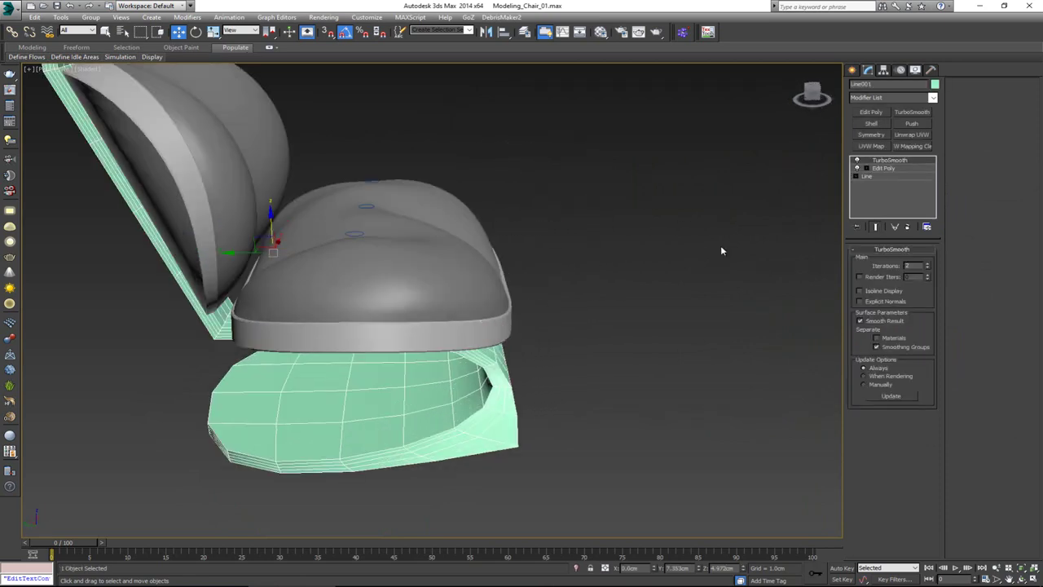
left_click(927, 265)
left_click(607, 318)
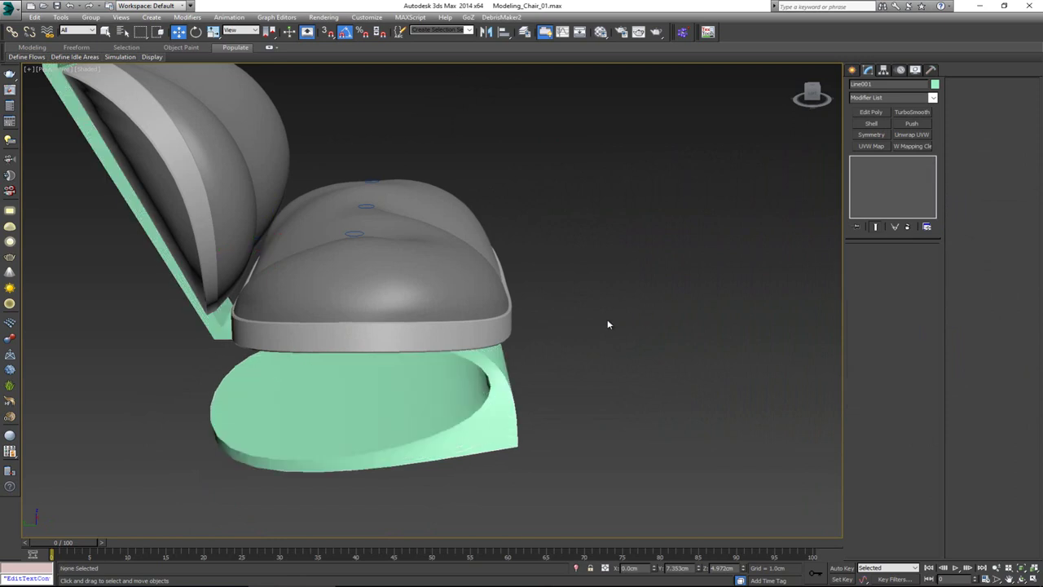
Add a second TurboSmooth modifier to the support frame to soften its edges and bends.
middle_click_drag(607, 318, 689, 311, "alt")
scroll(587, 208, "up", 5)
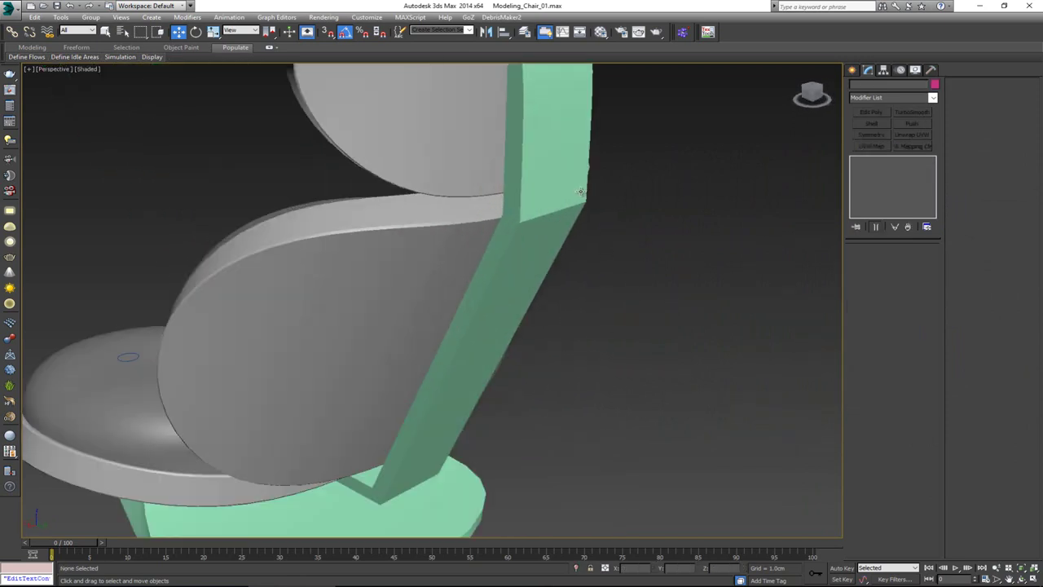
key("F4")
middle_click_drag(535, 146, 537, 216)
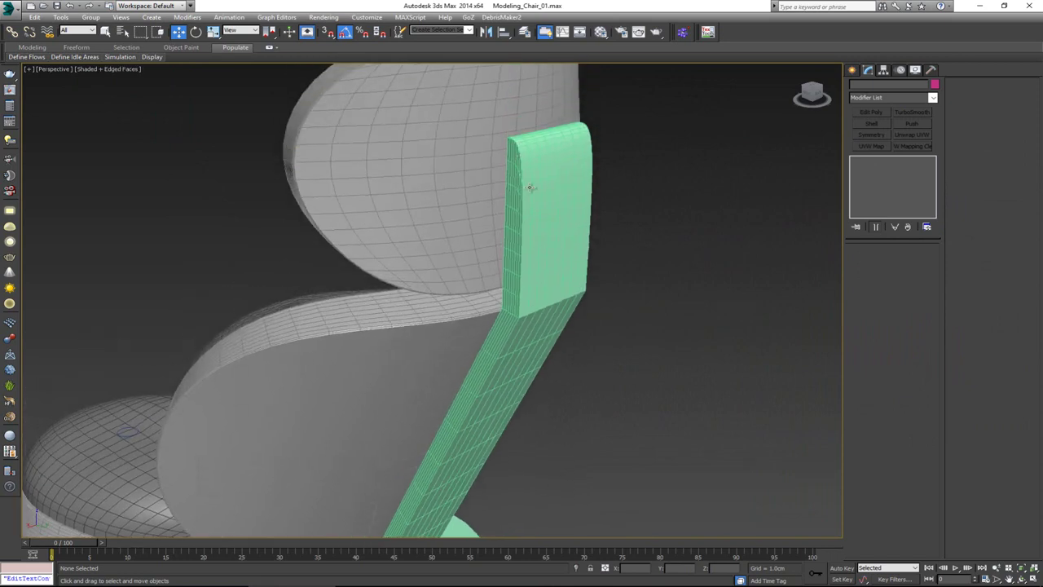
left_click(529, 189)
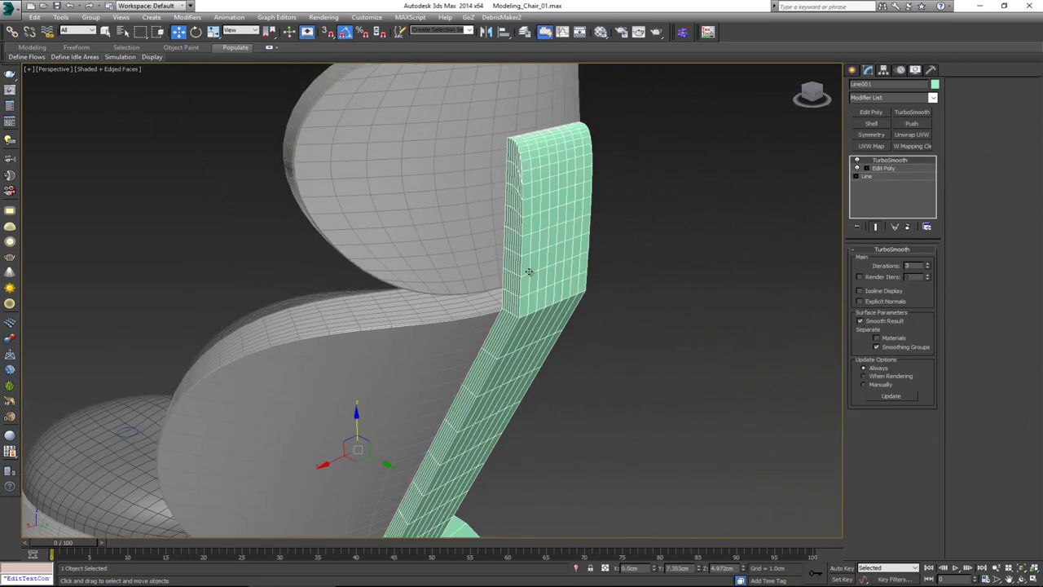
left_click(917, 114)
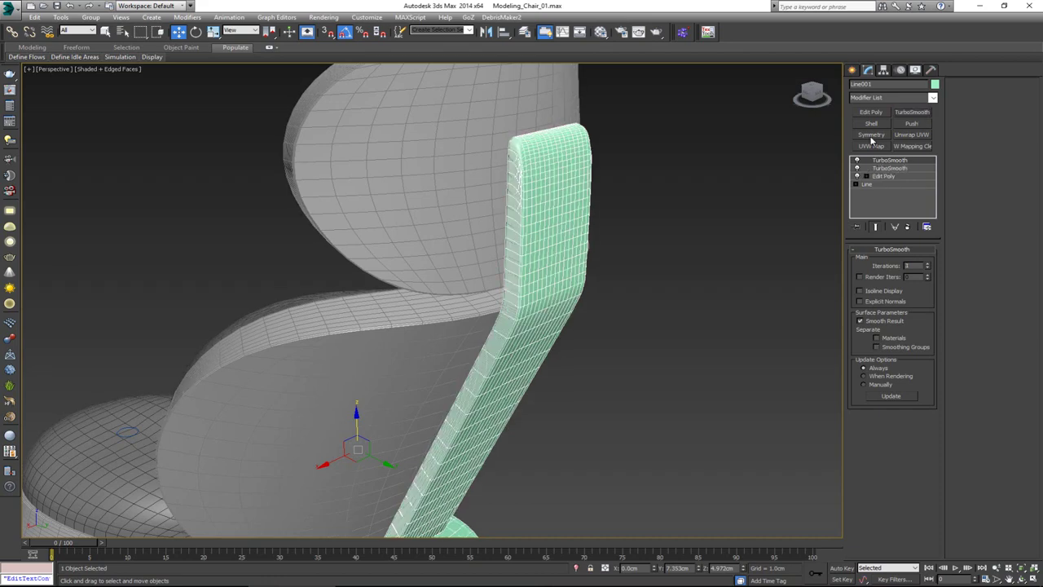
Examine the smoothed support frame and the whole chair from the side and front without edged faces.
left_click(684, 230)
key("F4")
middle_click_drag(545, 247, 587, 202, "alt")
left_click(444, 426)
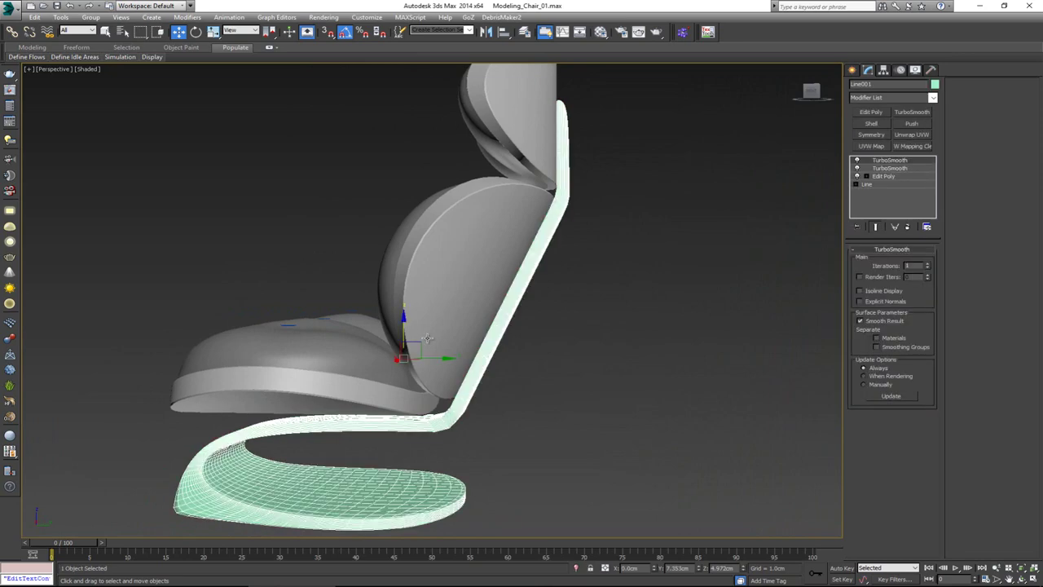
middle_click_drag(444, 427, 351, 333, "alt")
scroll(554, 324, "down", 3)
left_click(575, 259)
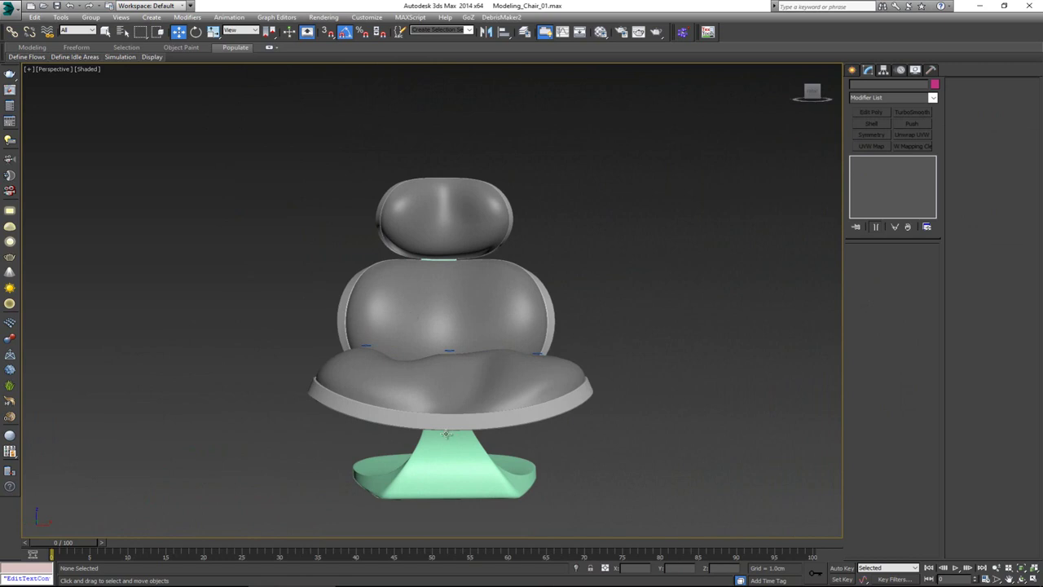
middle_click_drag(387, 352, 498, 358, "alt")
Create a plane about 9.9 cm long over the seat in the Left view, with one length and one width segment.
key("alt+w")
middle_click_drag(176, 413, 159, 392)
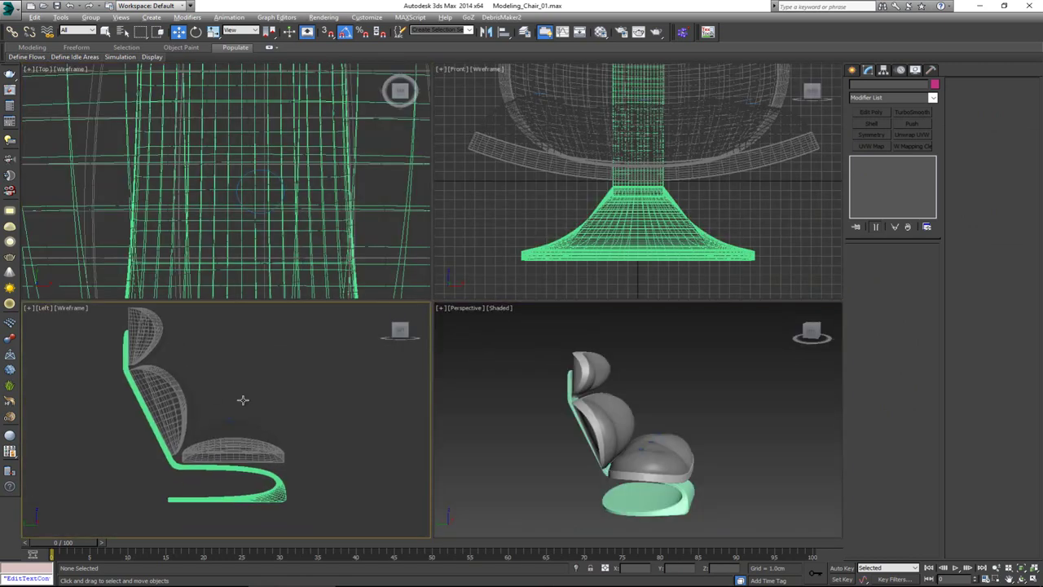
key("alt+w")
right_click(426, 246)
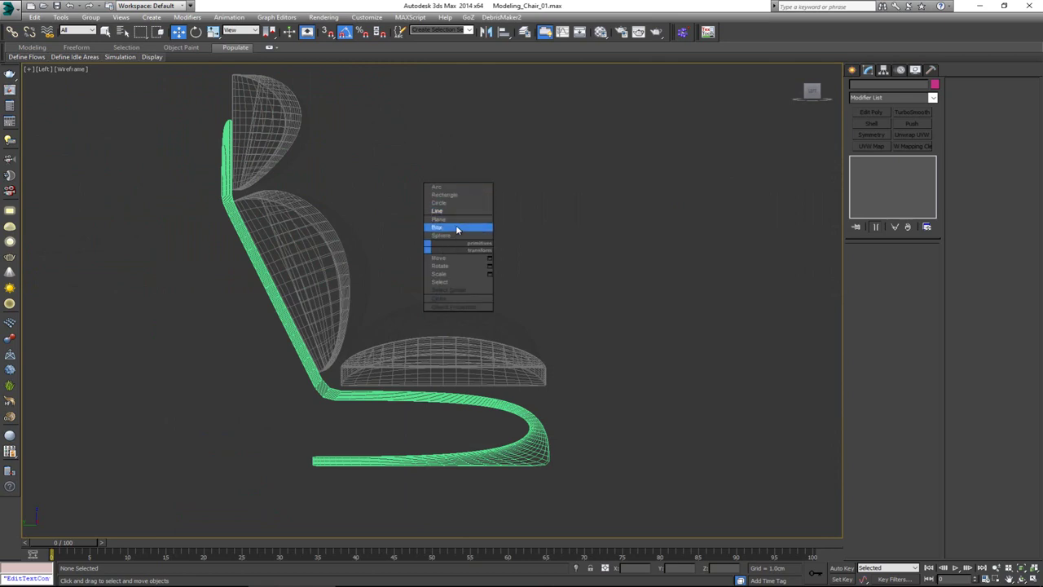
left_click(456, 220)
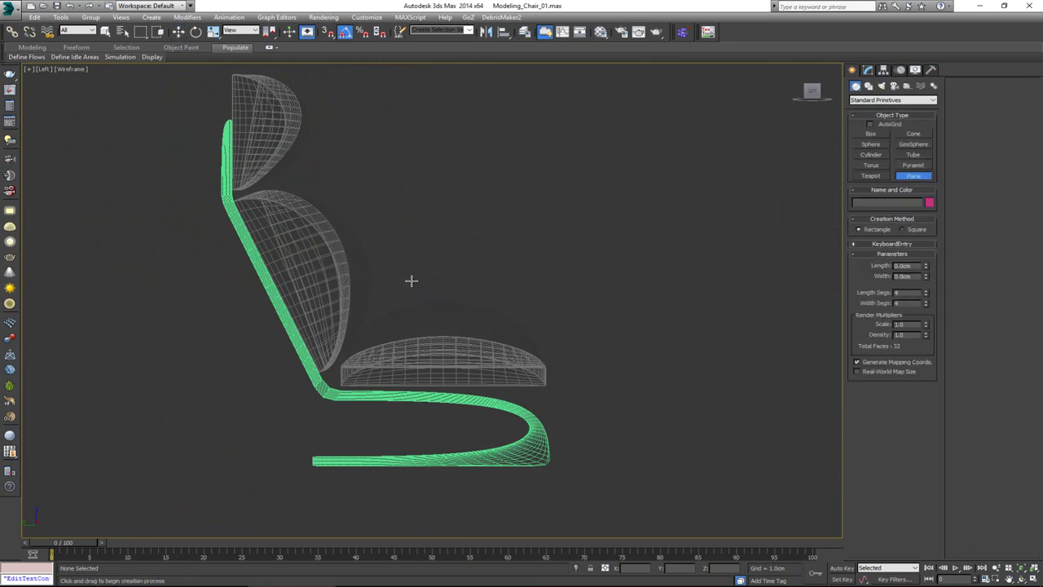
left_click_drag(396, 273, 494, 365)
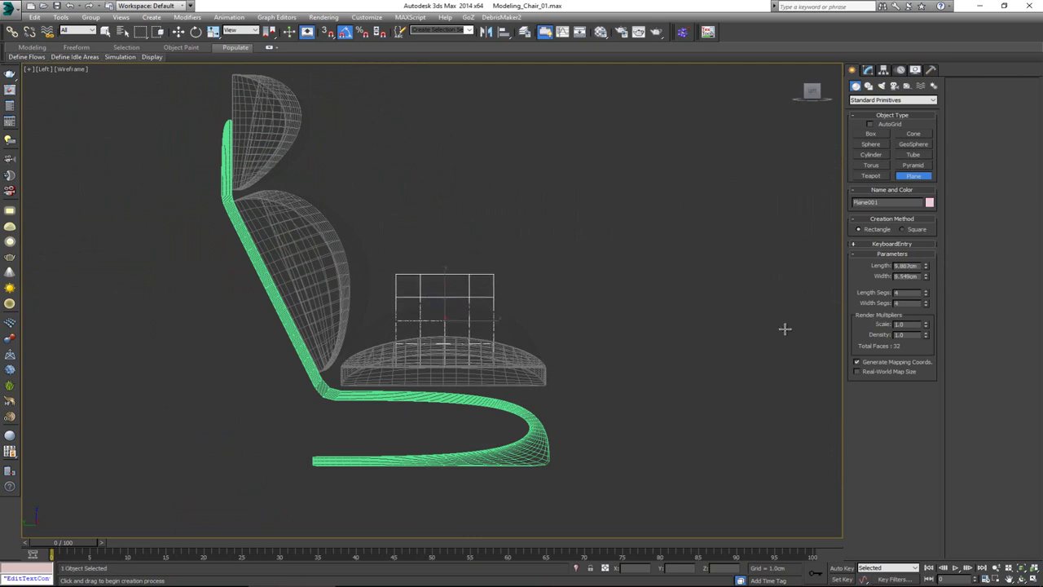
right_click(925, 303)
right_click(526, 332)
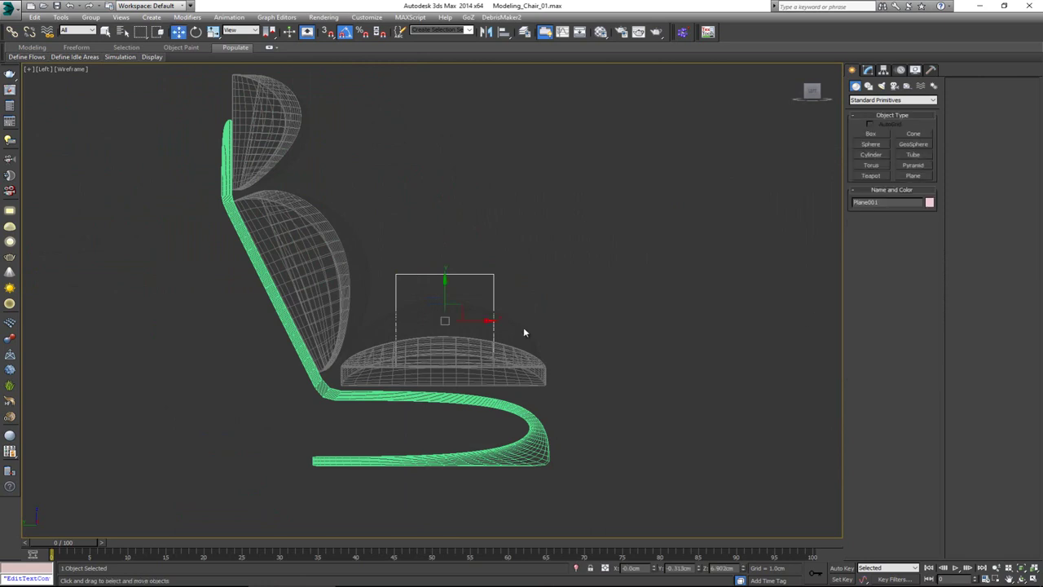
Add an Edit Poly modifier to the new plane beside the seat.
key("alt+w")
right_click(568, 421)
key("alt+w")
middle_click_drag(599, 433, 406, 370, "alt")
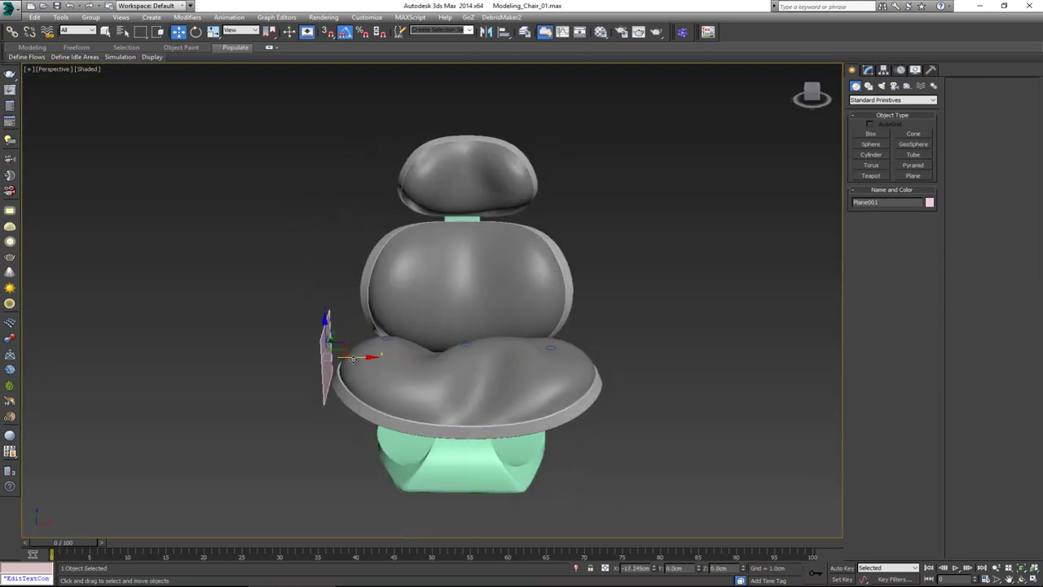
key("z")
scroll(466, 349, "down", 8)
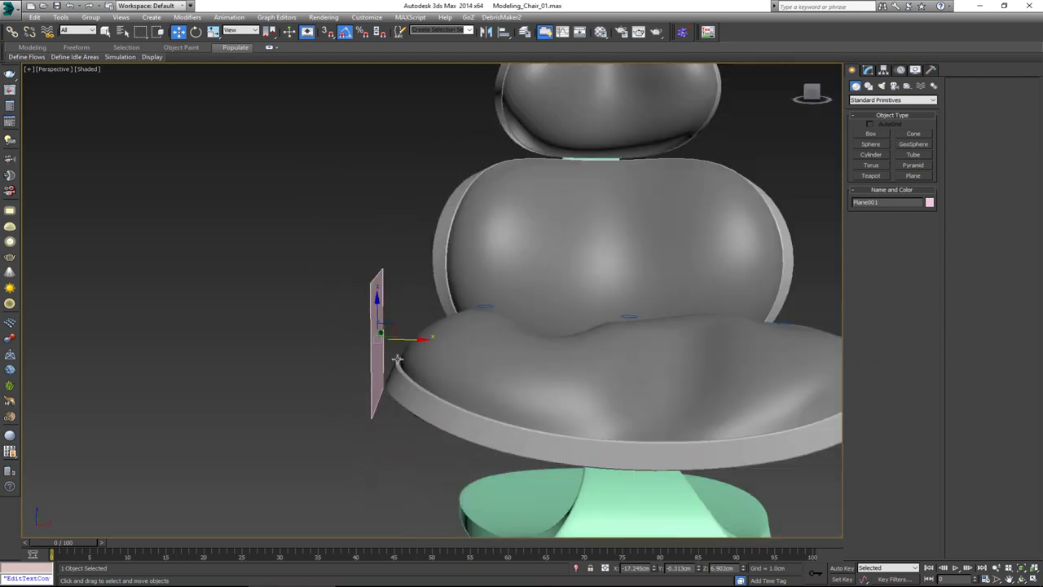
middle_click_drag(408, 356, 469, 347, "alt")
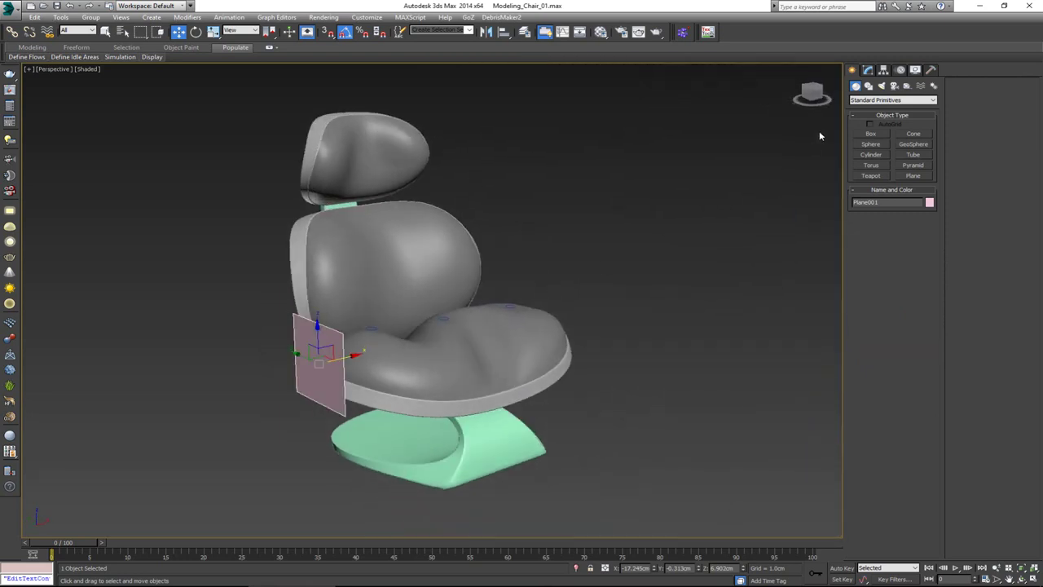
left_click(868, 71)
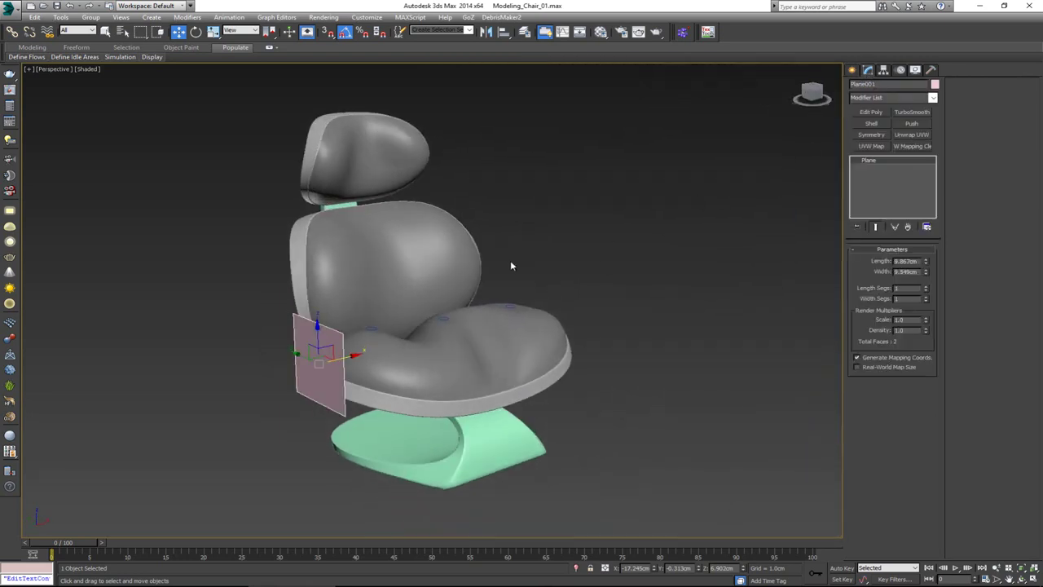
key("z")
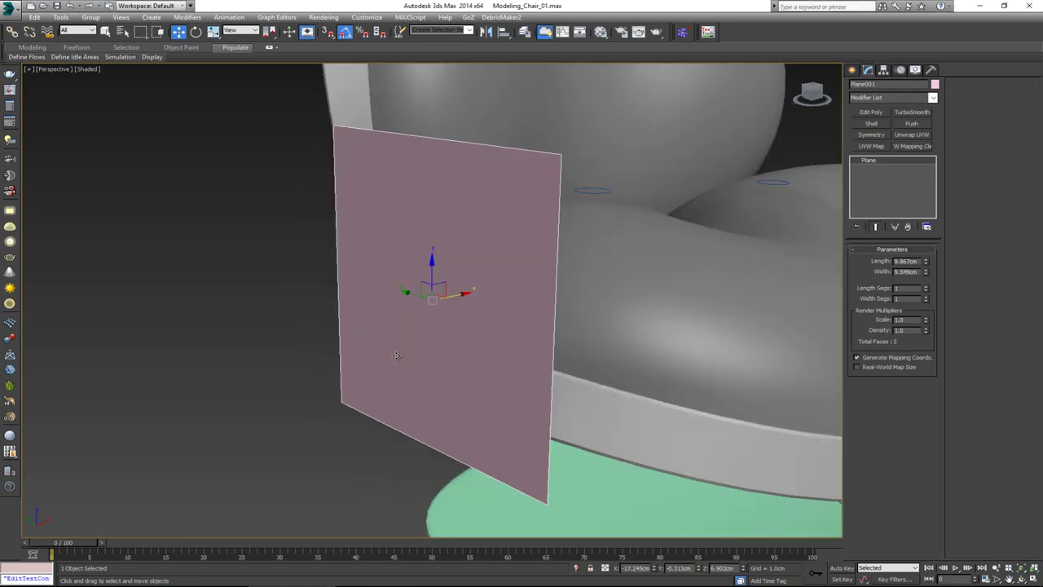
middle_click_drag(358, 352, 355, 375, "alt")
left_click(870, 112)
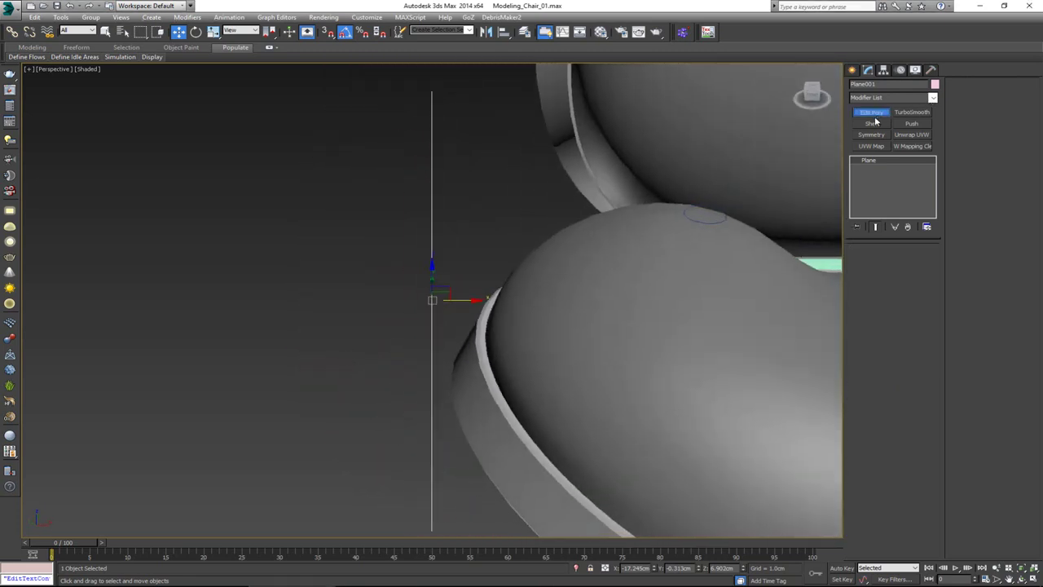
Extrude copies of the plane's top edge inward over the seat, down, and back outward to form the armrest's folded top.
scroll(607, 189, "down", 3)
key("2")
middle_click_drag(502, 247, 352, 245, "alt")
left_click(467, 230)
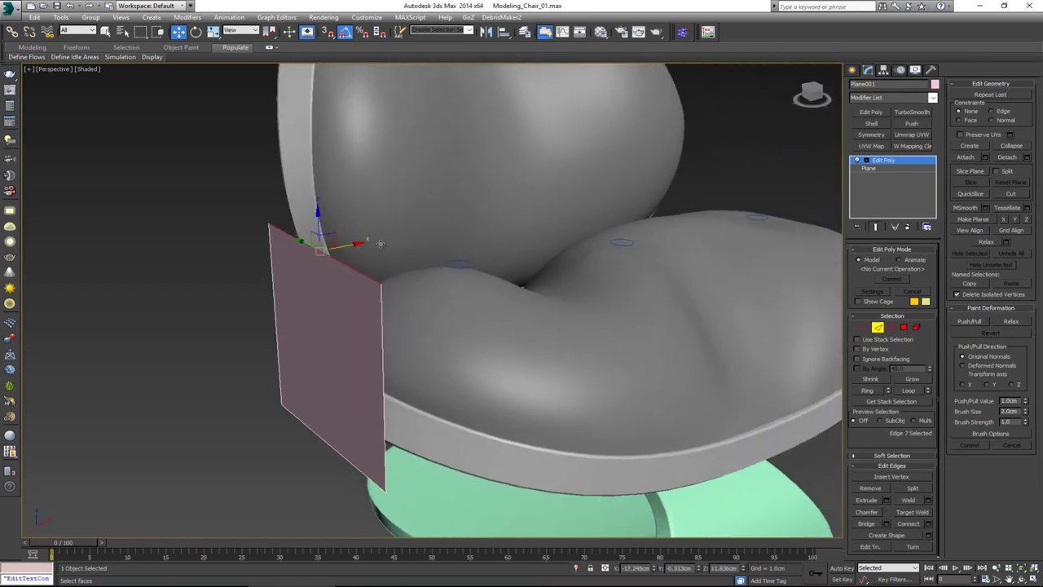
left_click_drag(380, 244, 479, 229, "shift")
middle_click_drag(480, 229, 467, 210, "alt")
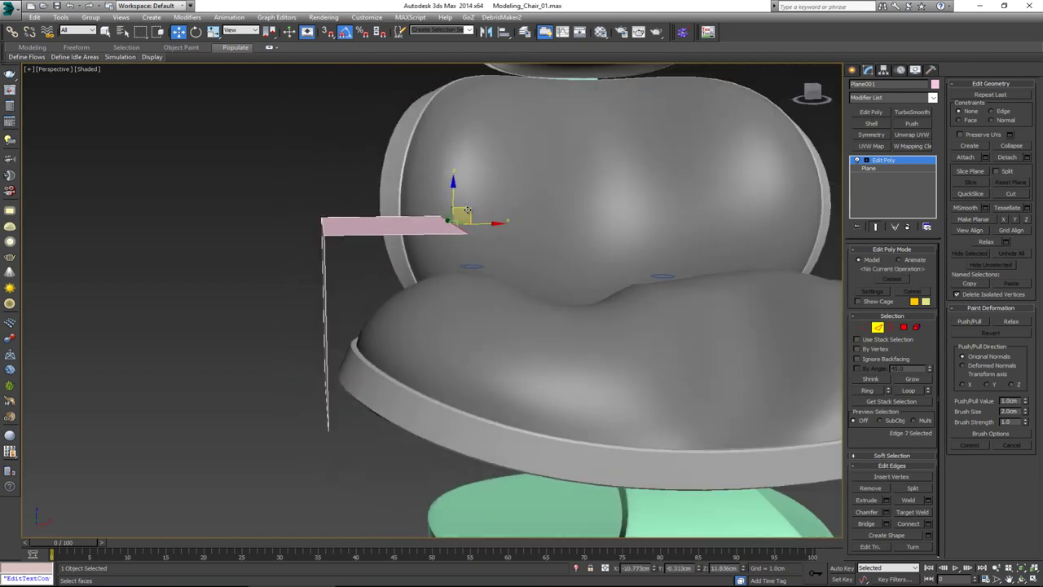
left_click_drag(470, 211, 387, 284, "shift")
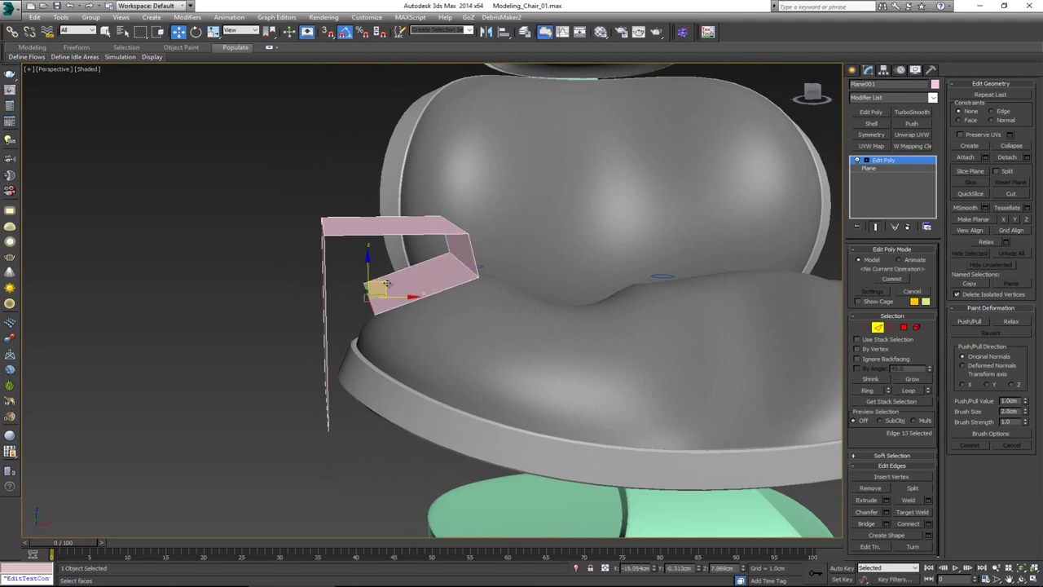
Extend the armrest strip's bottom edge in the Front view, sloping inward and running flat beneath the seat to the chair's centre.
middle_click_drag(326, 429, 324, 388, "alt")
left_click(339, 404)
key("alt+w")
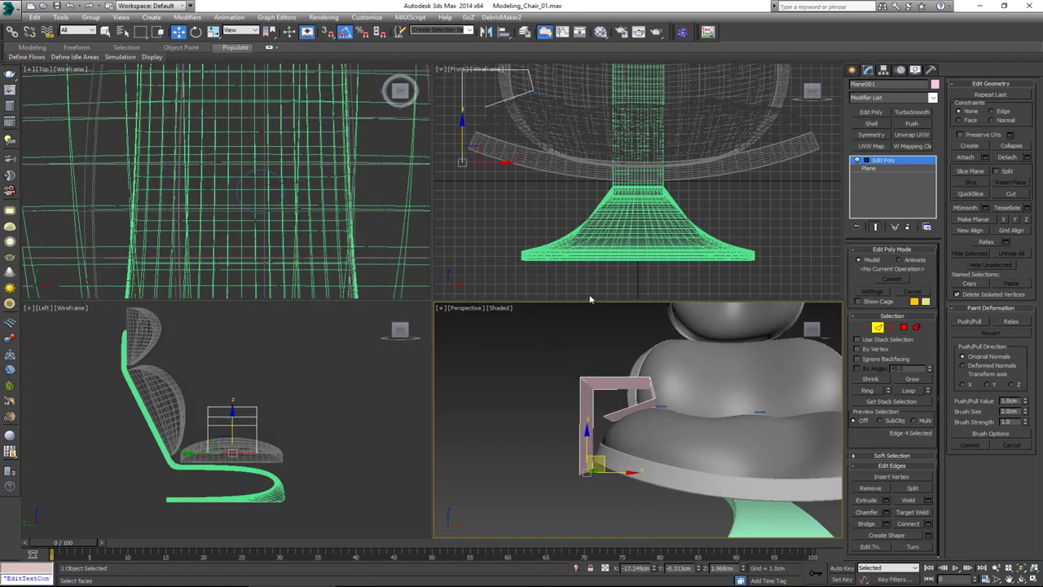
middle_click_drag(578, 200, 603, 247)
key("alt+w")
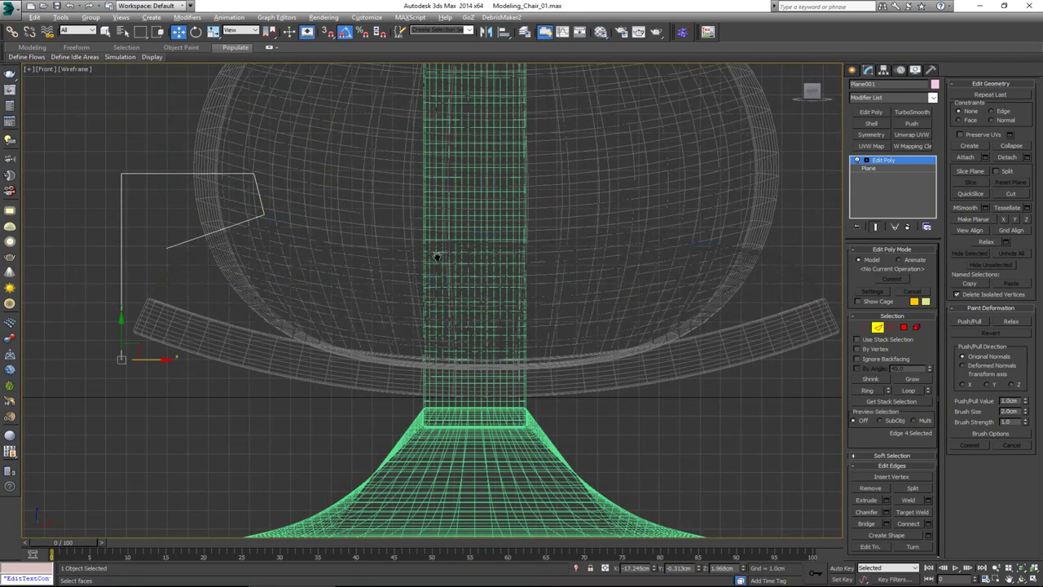
middle_click_drag(437, 256, 526, 184)
left_click_drag(221, 276, 595, 327, "shift")
key("alt+w")
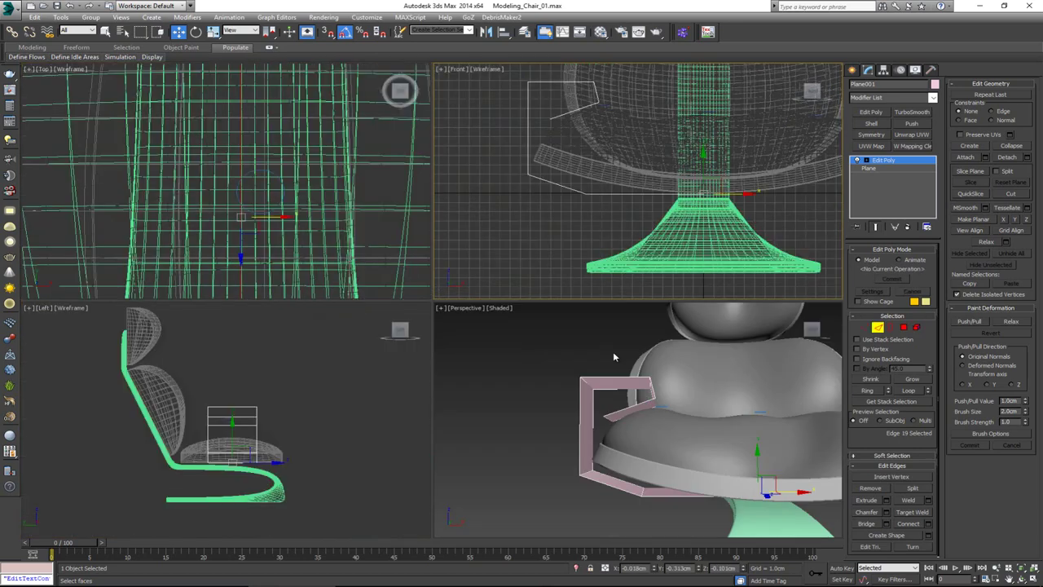
Leave edge editing and add a Symmetry modifier to the armrest strip.
middle_click_drag(614, 356, 591, 399, "alt")
key("alt+w")
middle_click_drag(557, 356, 547, 377, "alt")
scroll(527, 331, "down", 2)
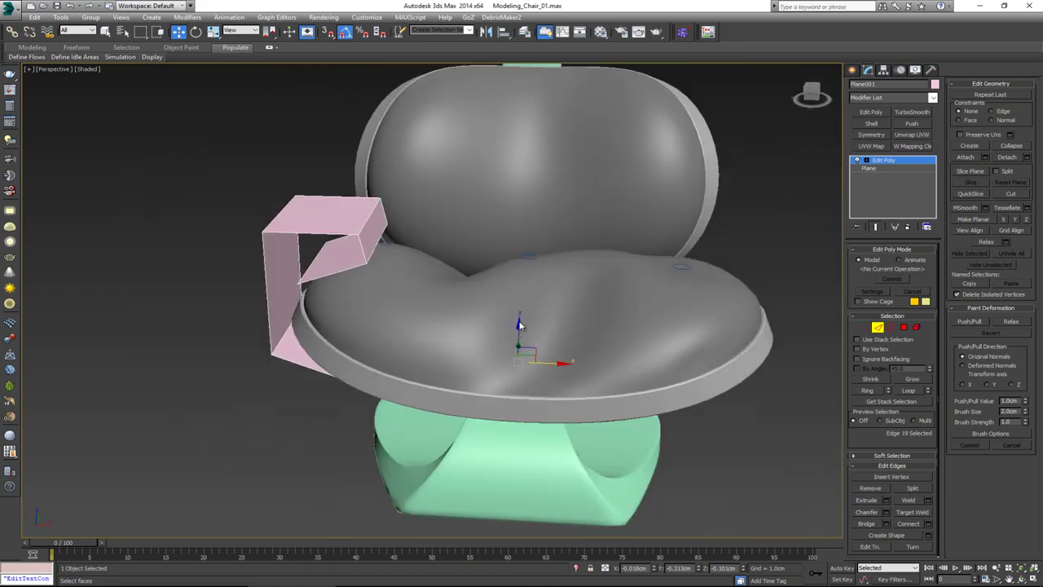
middle_click_drag(534, 317, 546, 294, "alt")
left_click(877, 327)
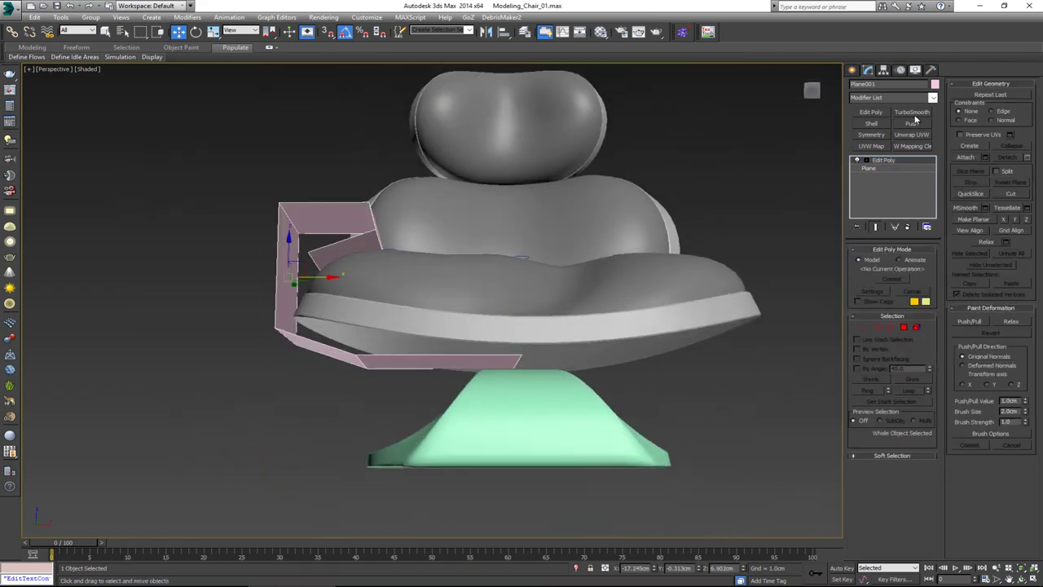
left_click(881, 136)
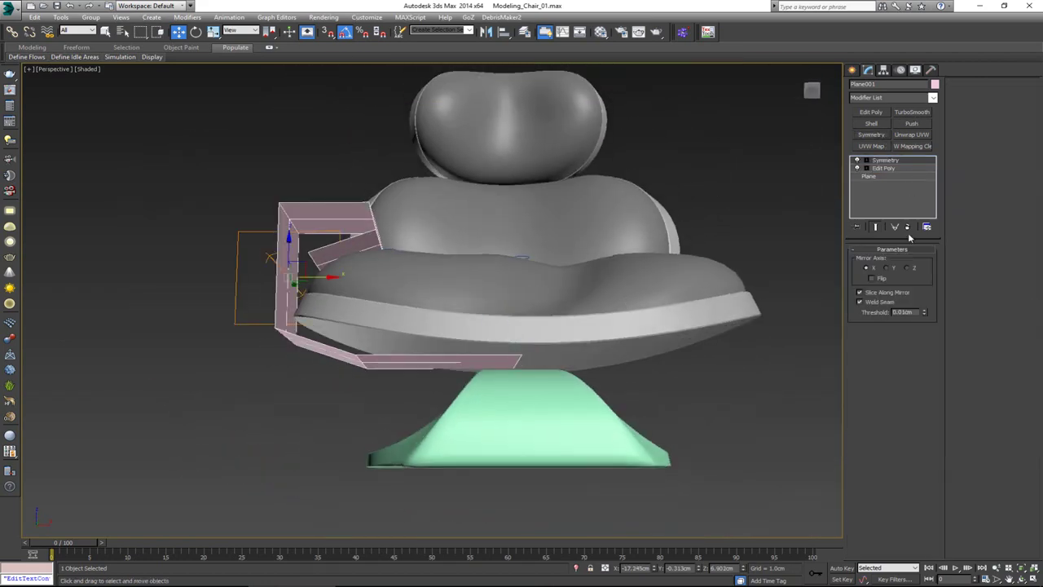
Set the armrest Symmetry modifier's mirror axis to Z and move its mirror plane to the chair's centre.
left_click(912, 268)
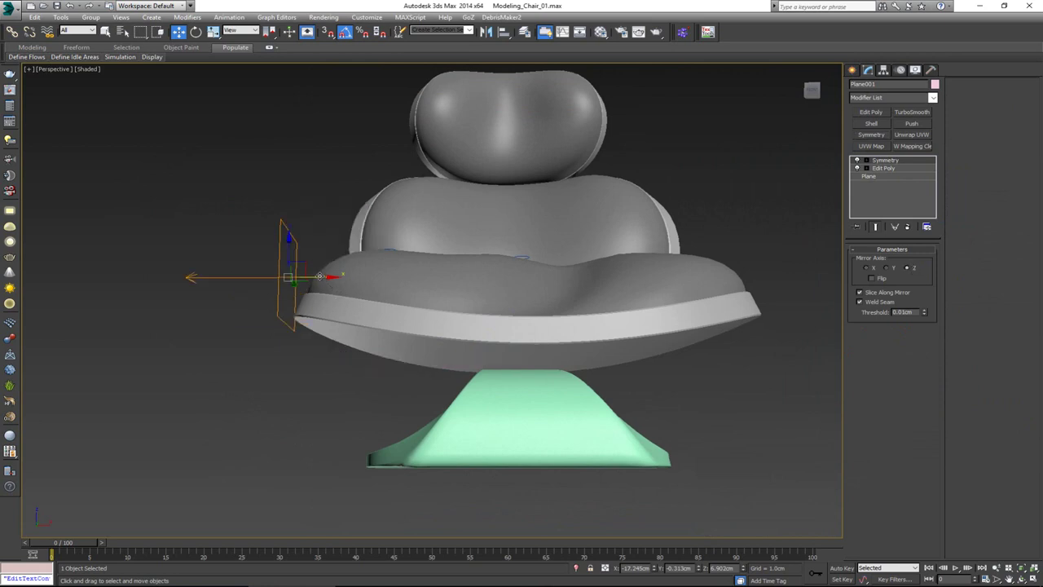
left_click(886, 160)
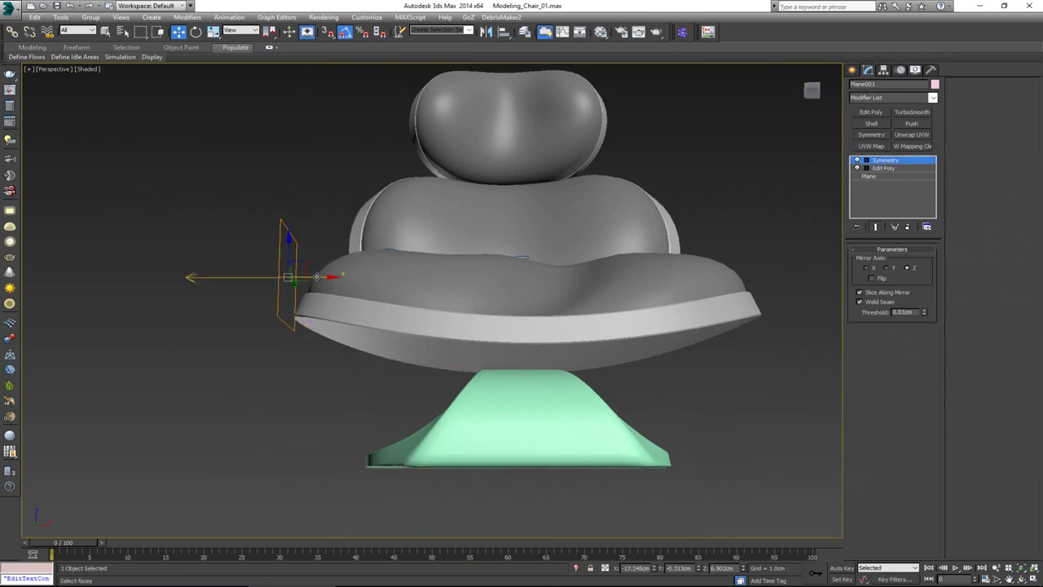
left_click_drag(317, 277, 547, 317)
middle_click_drag(559, 293, 558, 320, "alt")
left_click_drag(549, 278, 552, 279)
middle_click_drag(553, 279, 539, 241, "alt")
Move the two end vertices of the armrest strip beneath the seat toward the centre to close the gap between the mirrored halves.
left_click(883, 168)
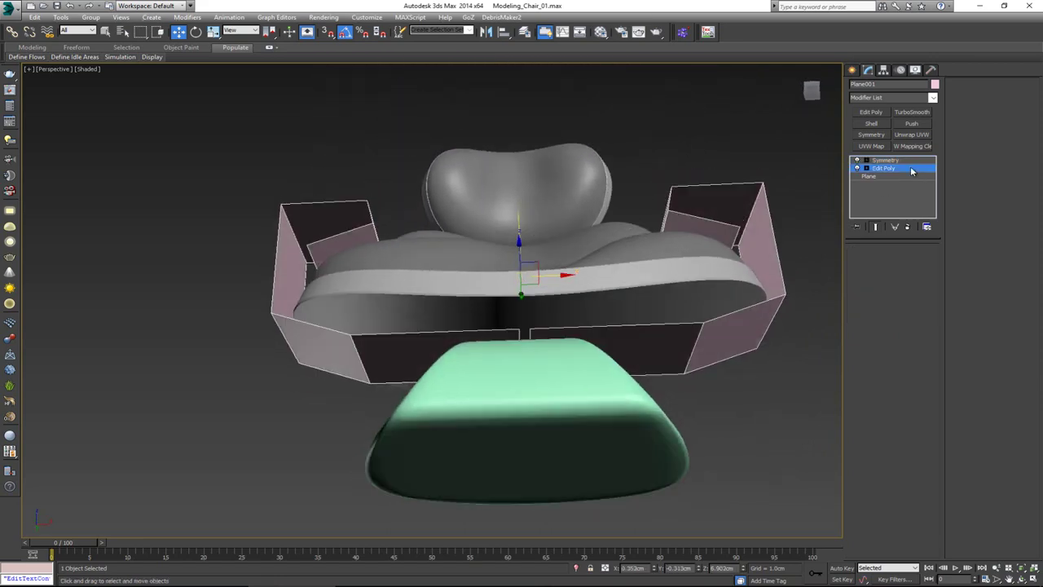
key("1")
left_click_drag(493, 288, 574, 480)
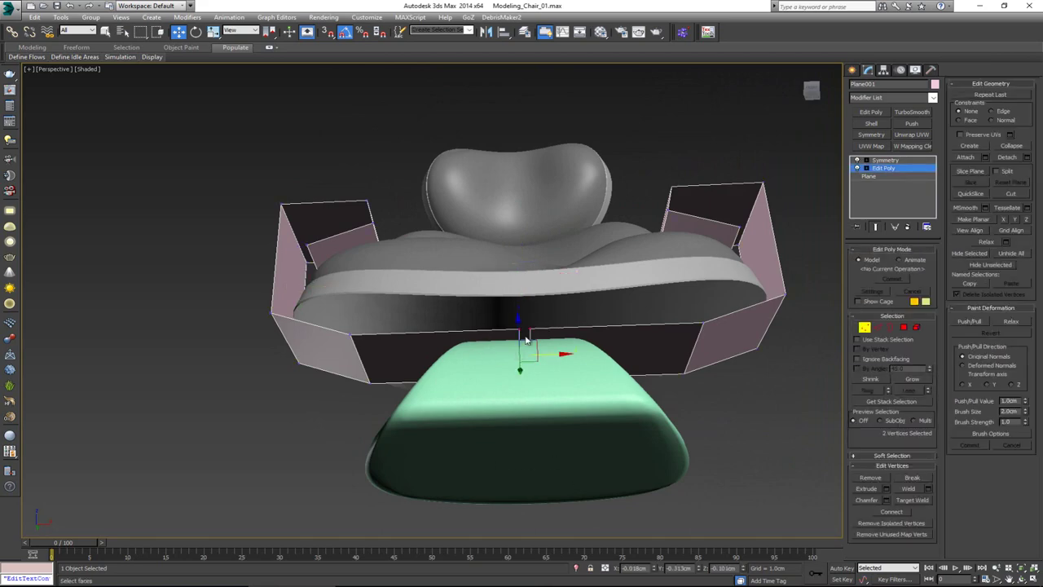
left_click_drag(551, 355, 556, 356)
middle_click_drag(559, 355, 537, 341, "alt")
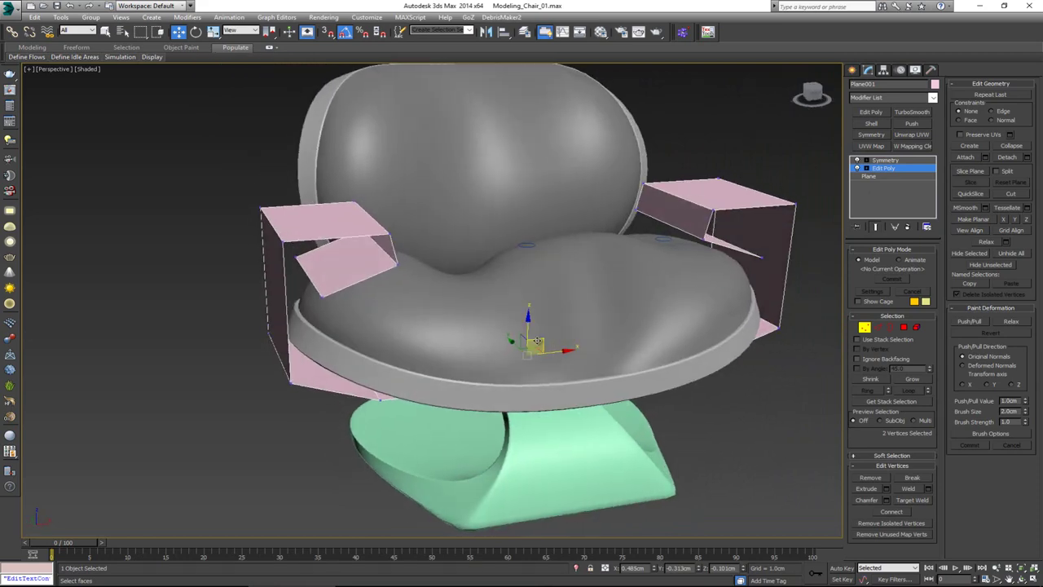
Add Shell and TurboSmooth modifiers below Symmetry on the armrest, with TurboSmooth separated by smoothing groups.
left_click(879, 126)
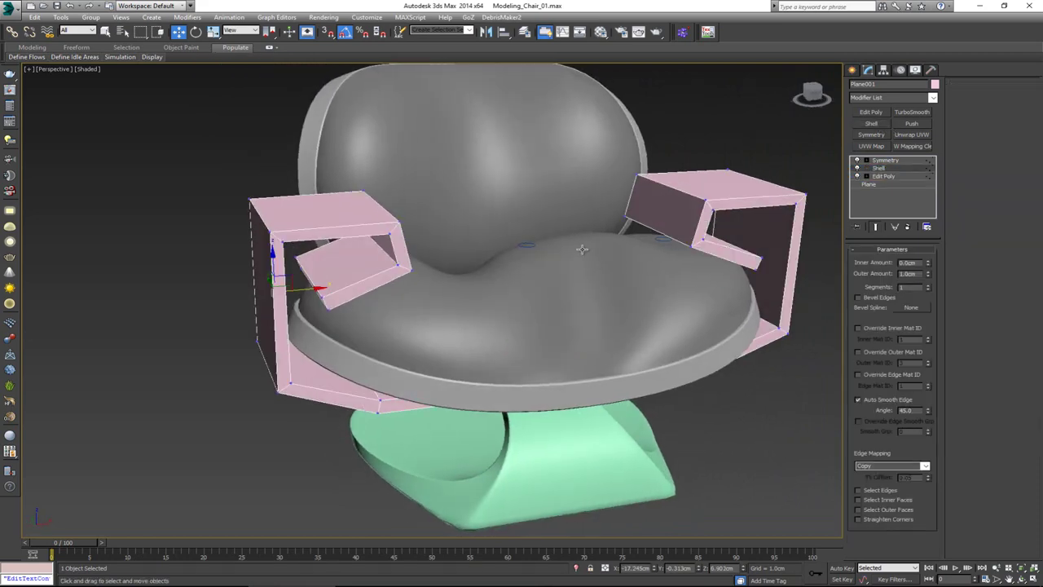
mouse_move(582, 250)
middle_mouse_down("alt")
mouse_move(572, 259)
mouse_move(563, 242)
mouse_move(593, 247)
middle_mouse_up("alt")
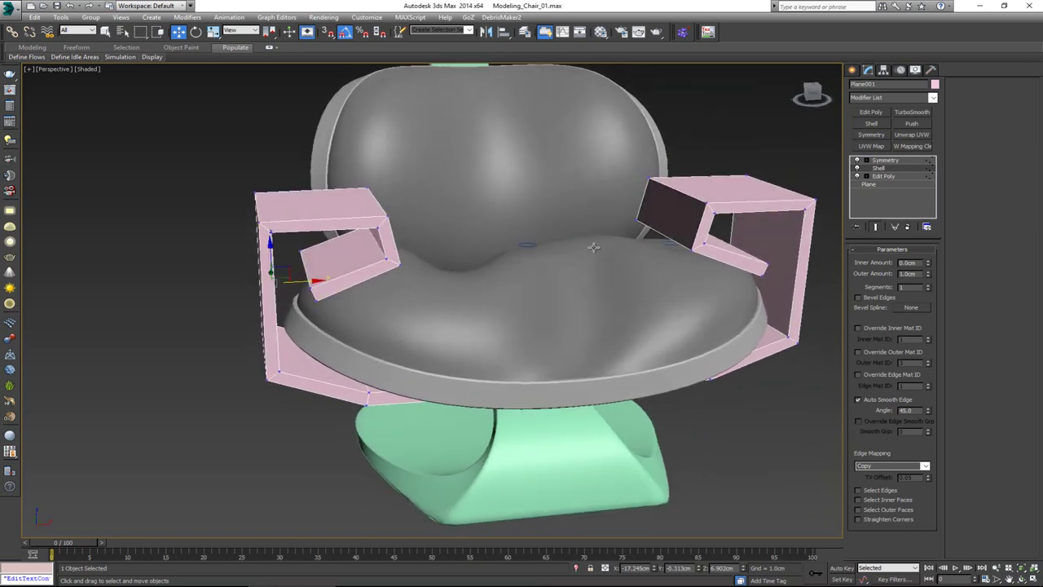
left_click(911, 113)
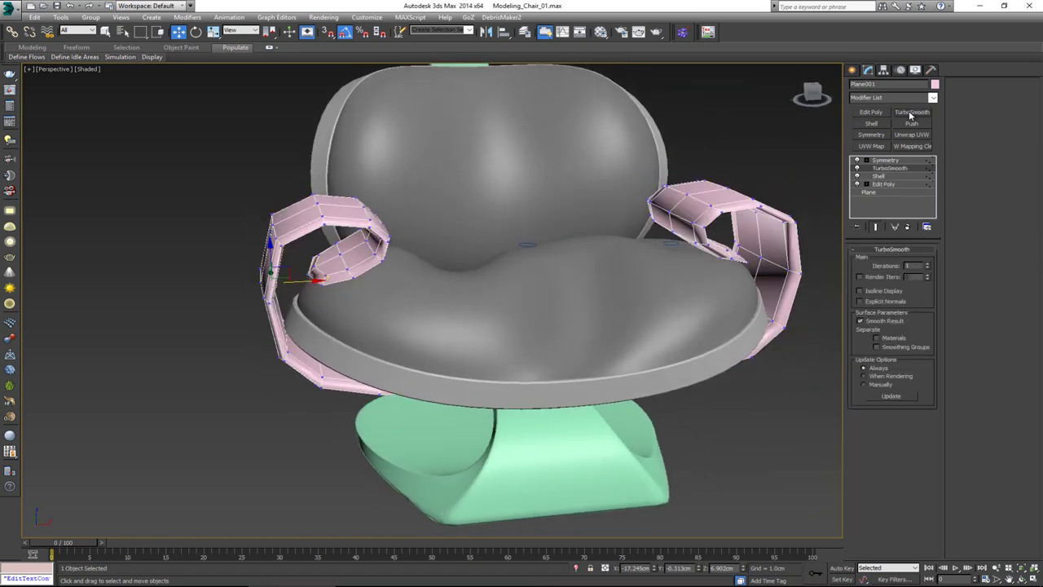
left_click(877, 347)
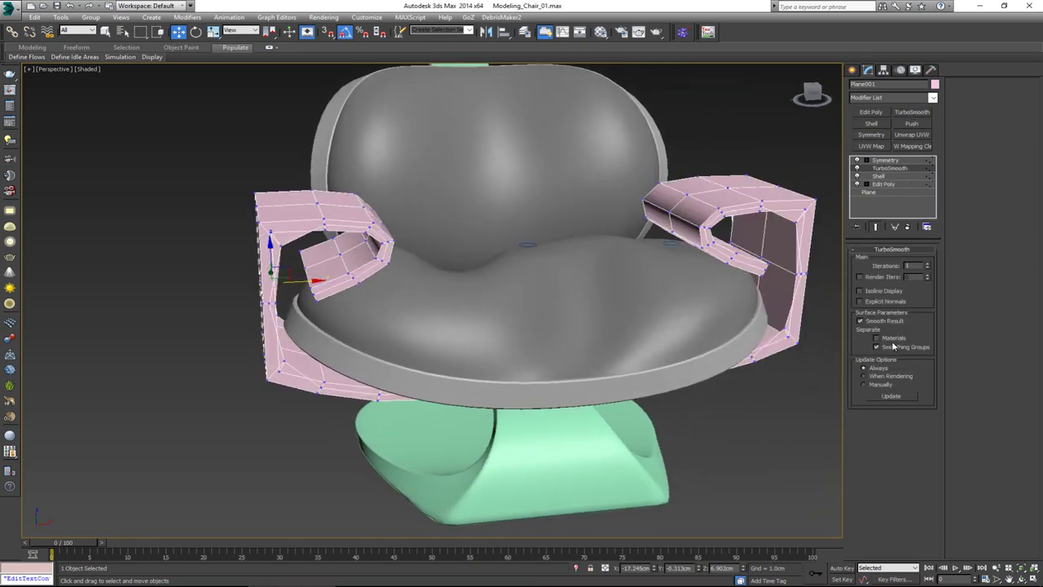
middle_click_drag(542, 228, 592, 233, "alt")
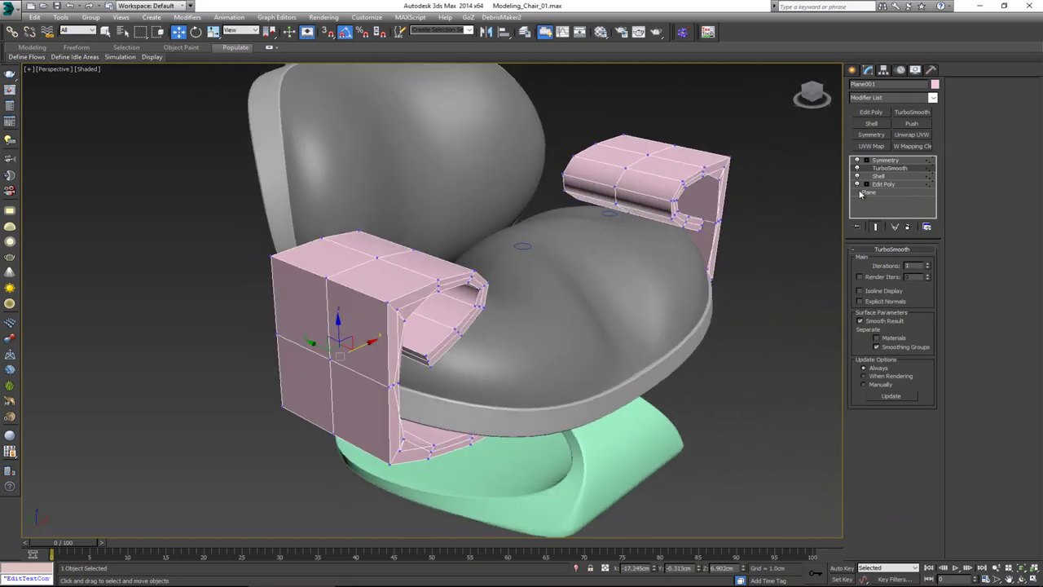
Add an Edit Poly modifier above Shell and connect the ring of crosswise edges to add a lengthwise loop through the armrest.
left_click(880, 175)
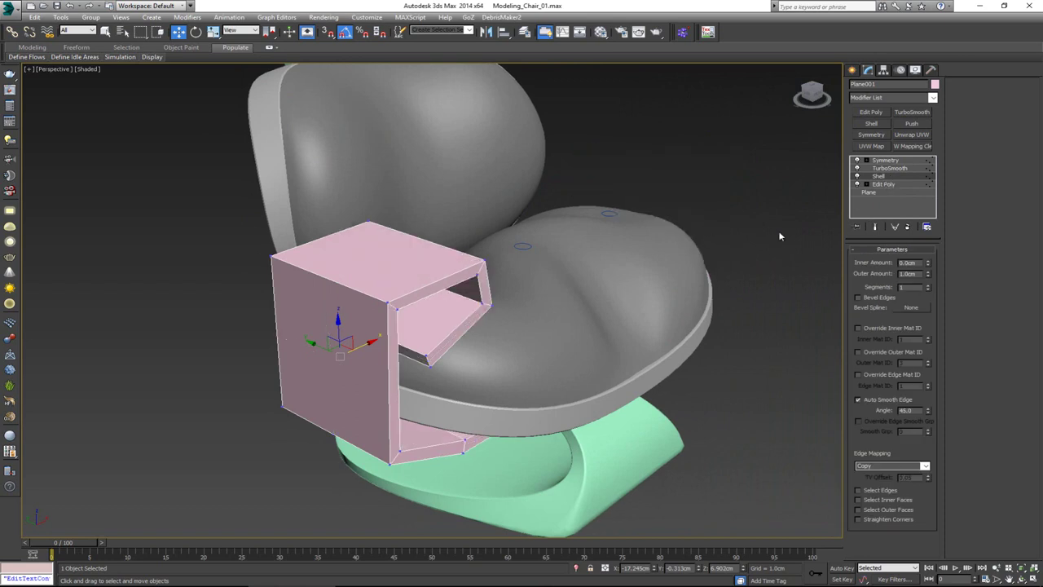
left_click(871, 112)
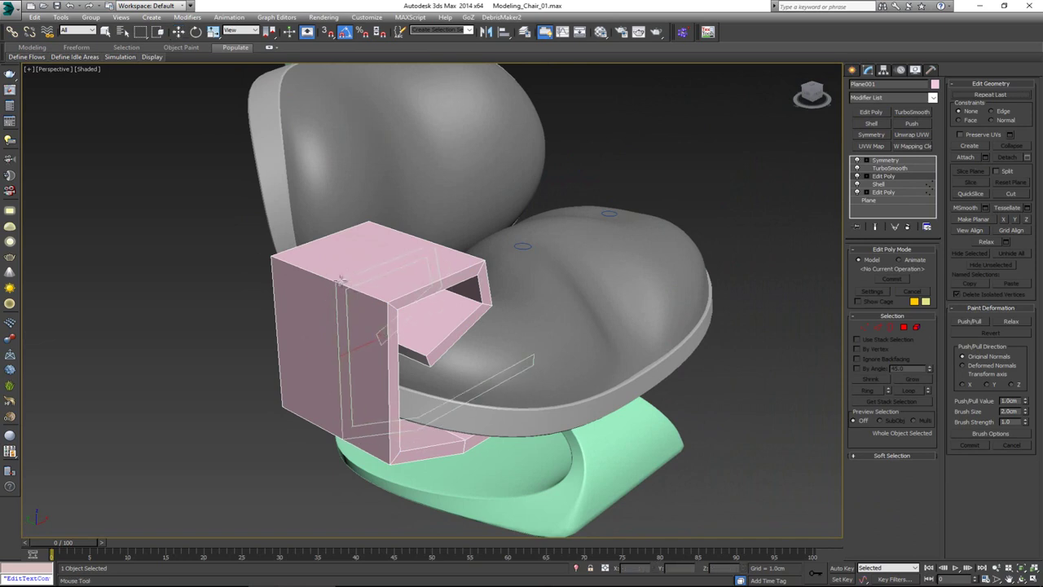
right_click(338, 285)
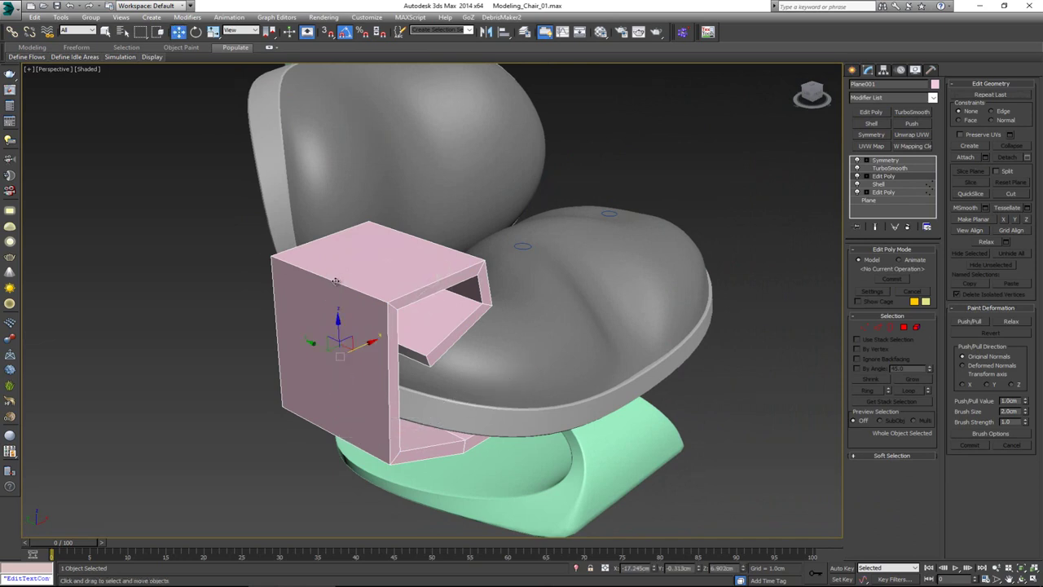
key("2")
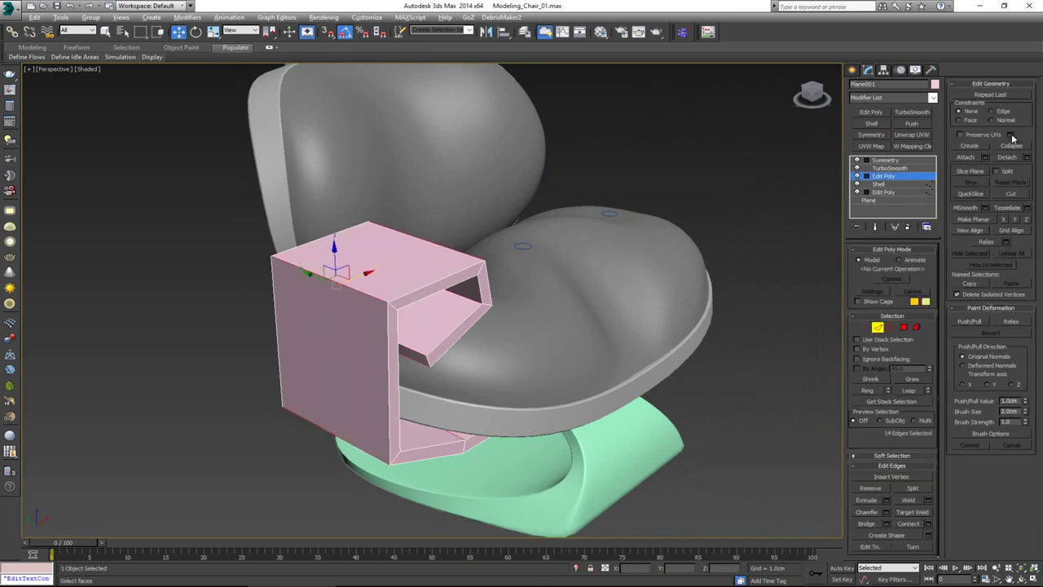
left_click(909, 524)
mouse_move(470, 245)
middle_mouse_down("alt")
mouse_move(507, 223)
mouse_move(425, 229)
mouse_move(415, 215)
mouse_move(458, 230)
middle_mouse_up("alt")
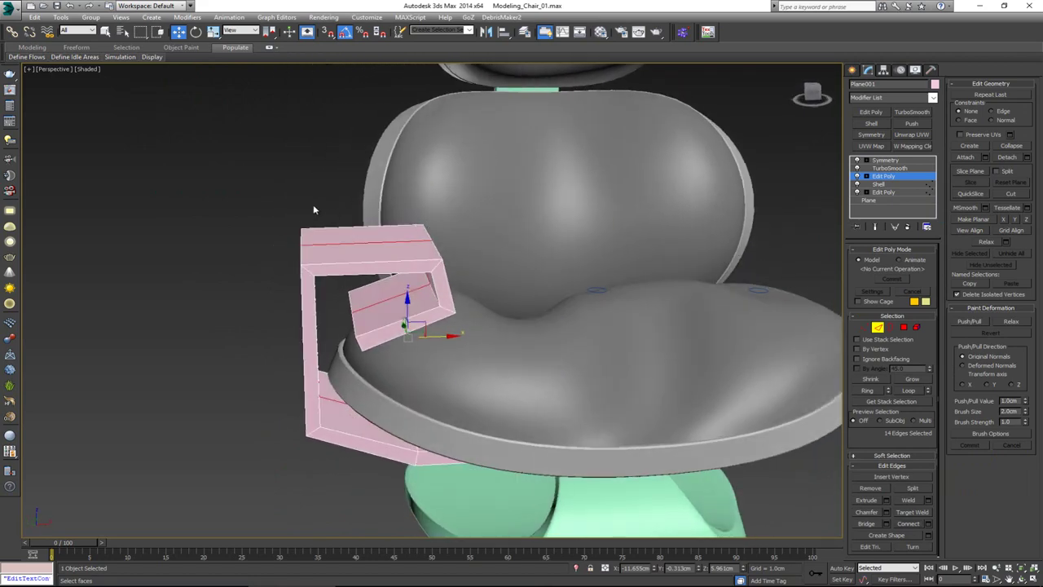
Move the armrest's upper outer corner vertices inward and down in the Front view.
key("1")
left_click_drag(288, 228, 337, 295)
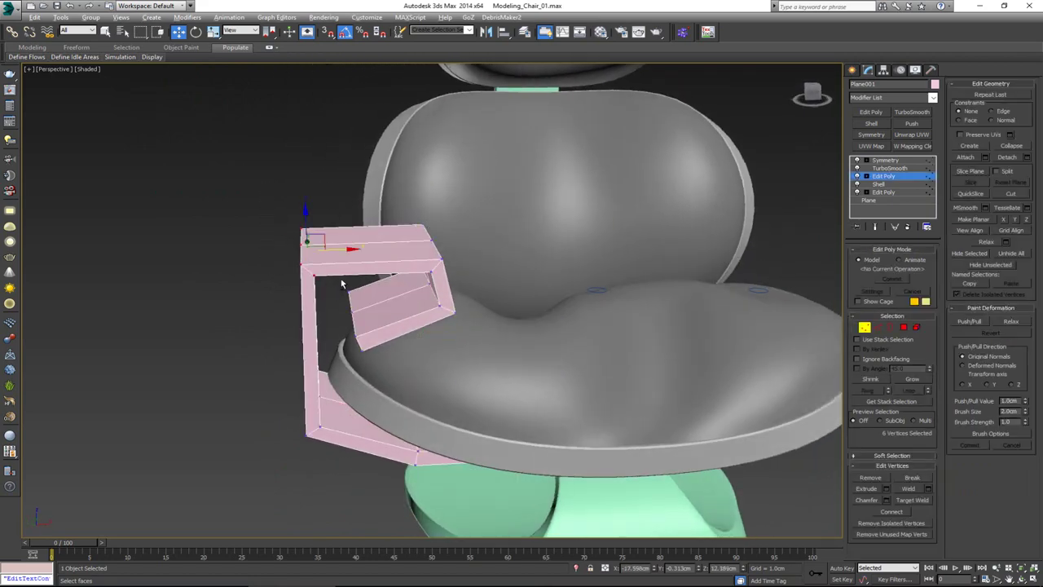
key("alt+w")
key("alt+w")
key("alt+w")
scroll(593, 229, "up", 2)
key("alt+w")
scroll(431, 216, "up", 2)
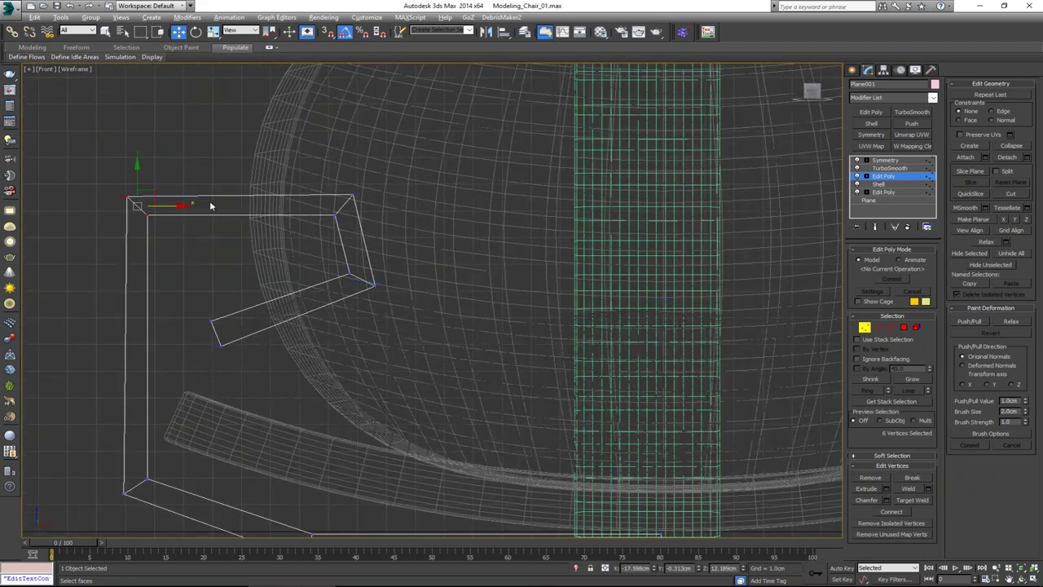
left_click_drag(147, 198, 183, 226)
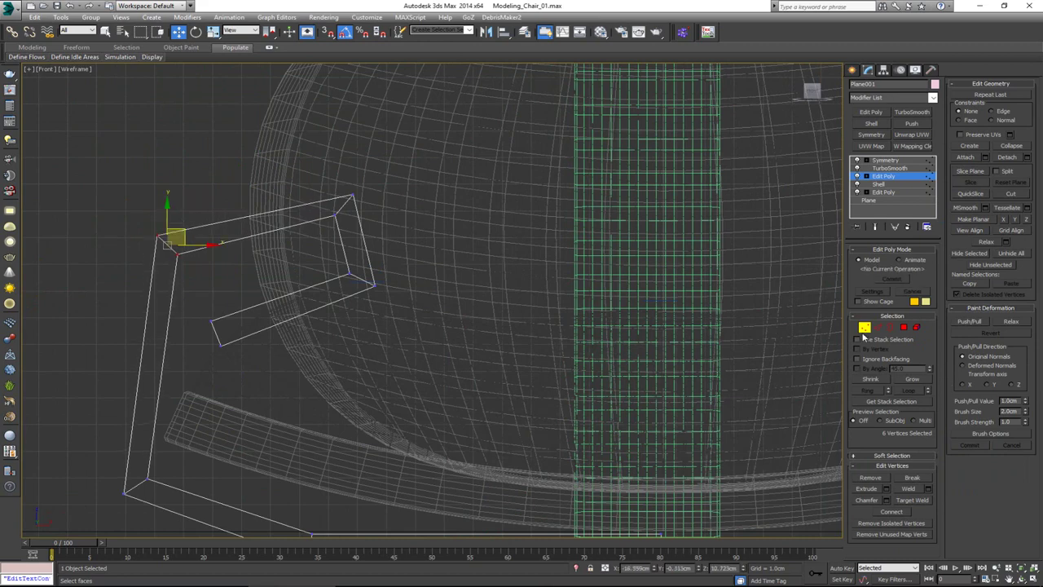
Move the armrest's inner top corner vertices outward, rotate them, adjust the fold corner below, and return to the Symmetry result in Perspective.
left_click_drag(421, 145, 314, 226)
mouse_move(359, 189)
left_mouse_down()
mouse_move(320, 180)
mouse_move(343, 197)
left_mouse_up()
key("e")
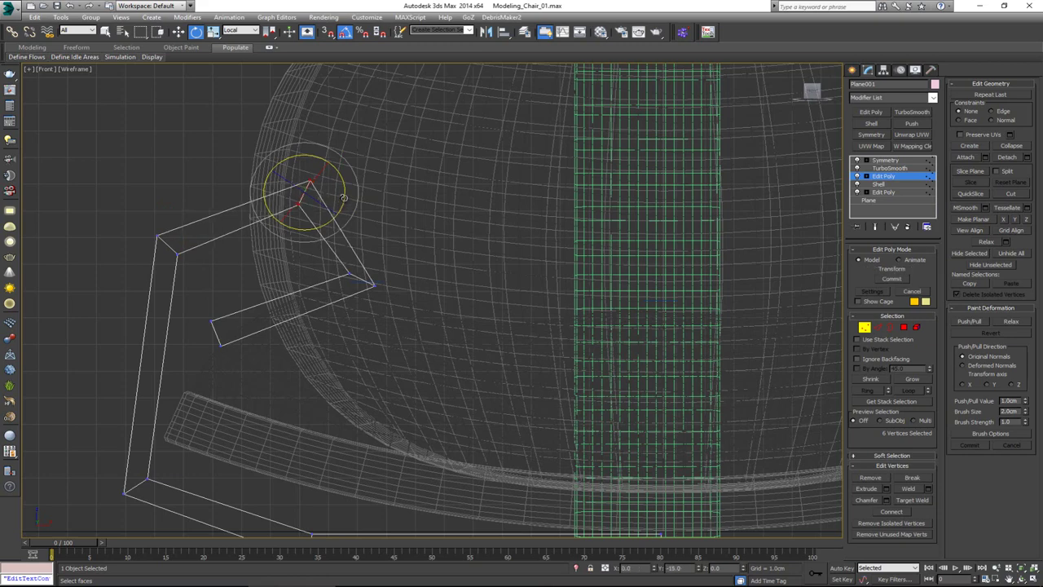
left_click_drag(320, 314, 404, 277)
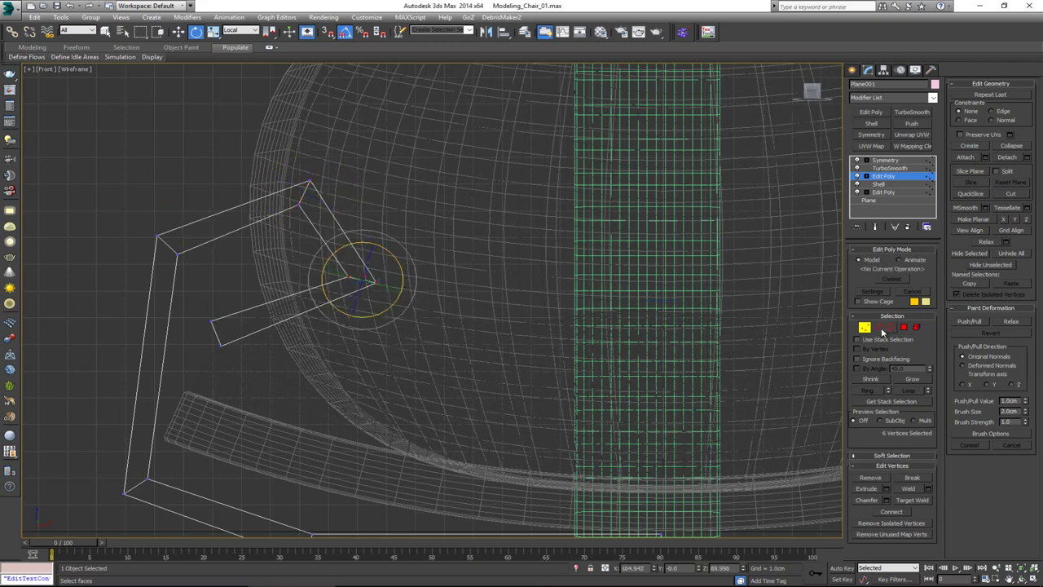
left_click(864, 327)
left_click(885, 160)
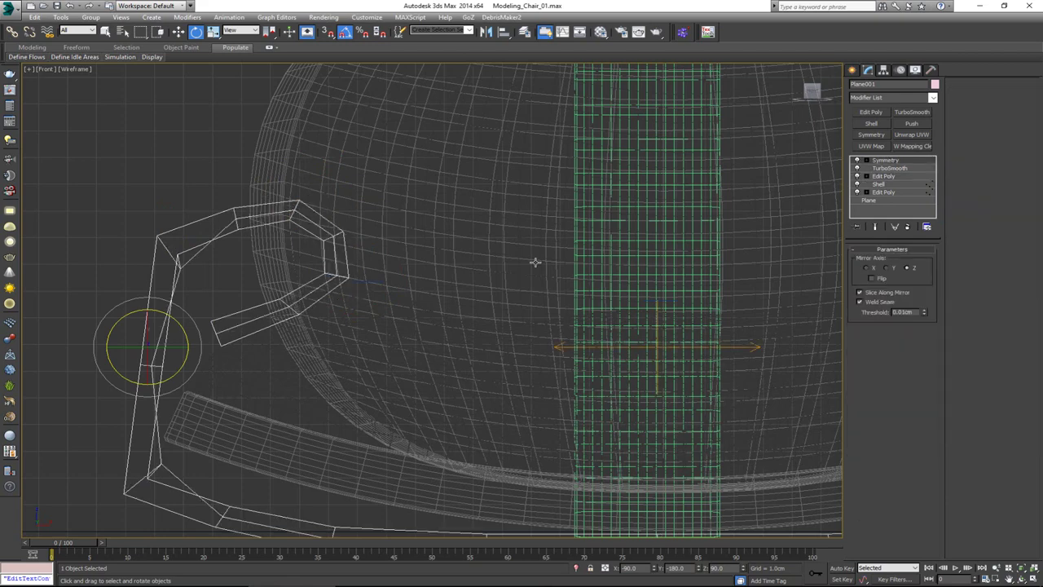
key("alt+w")
right_click(644, 398)
key("alt+w")
middle_click_drag(464, 285, 438, 304, "alt")
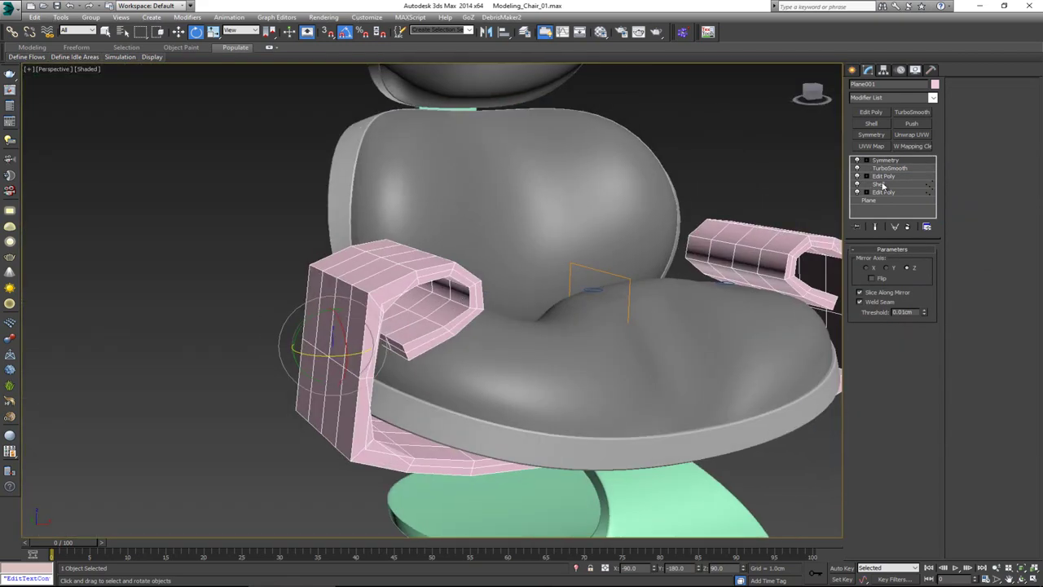
In the upper Edit Poly, select the armrest's crosswise edge ring and convert it to a selection of the broad inner and outer polygons.
left_click(888, 176)
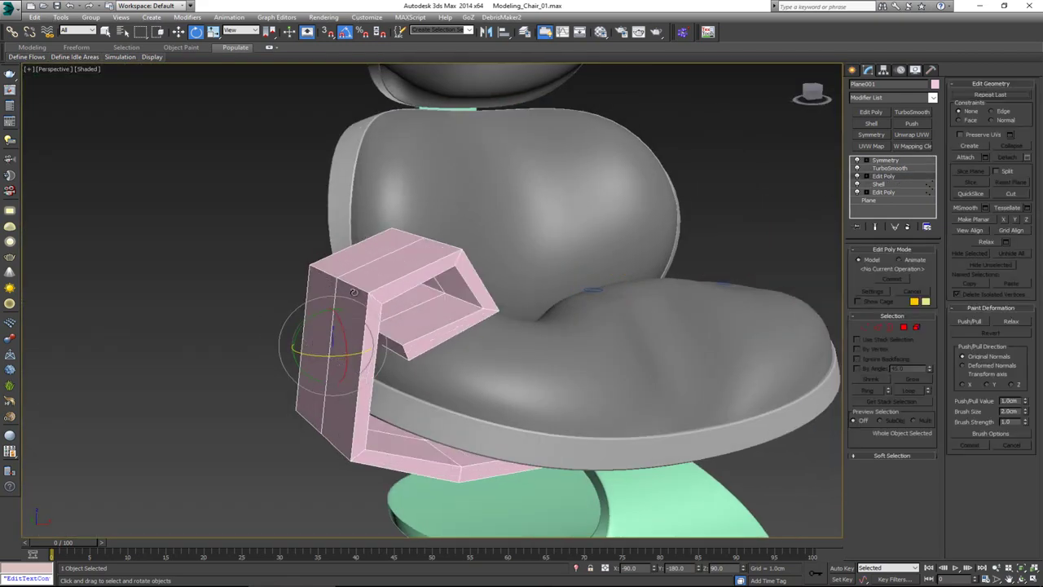
key("2")
left_click(329, 276)
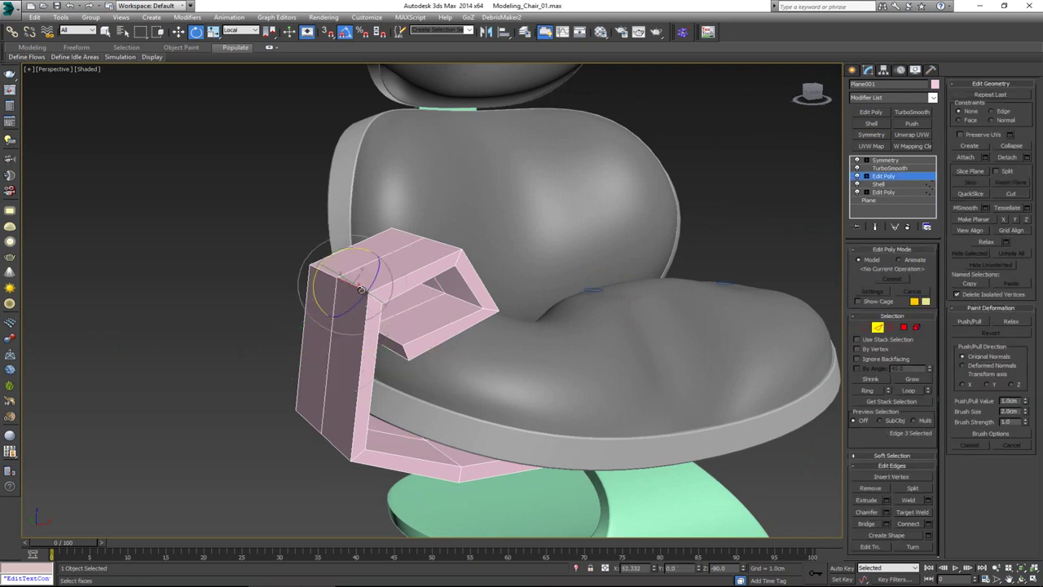
left_click(330, 276, "ctrl")
key("alt+r")
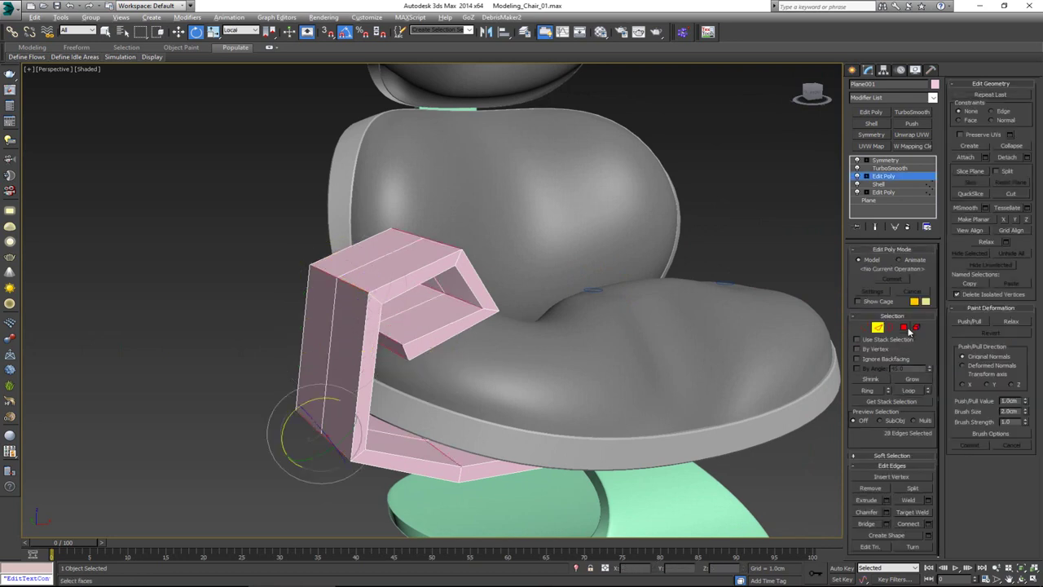
left_click(905, 328, "ctrl")
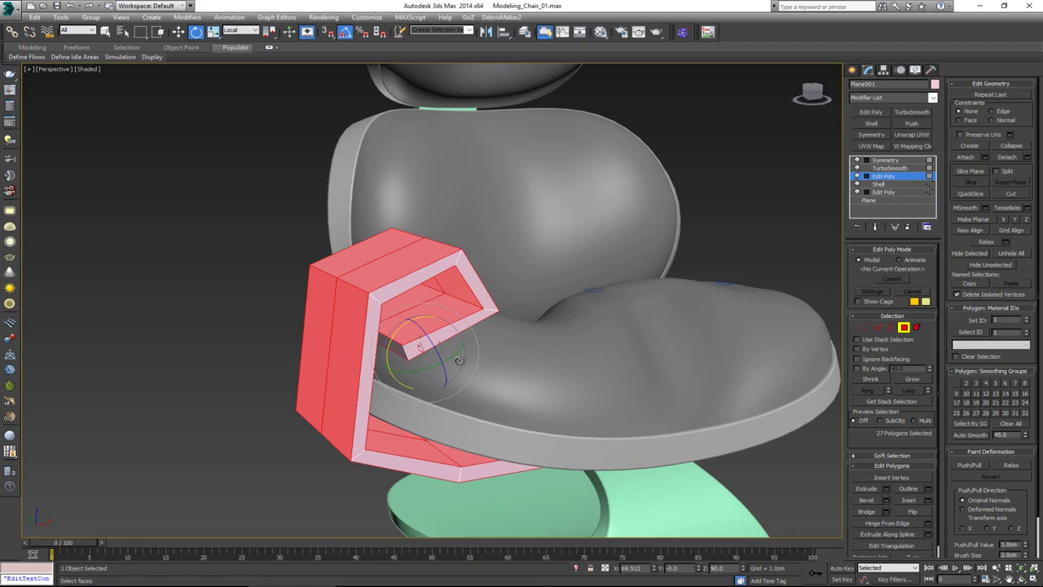
Deselect the end-cap polygons at the chair's centre, auto-smooth the remaining armrest faces at 180, and leave polygon editing.
middle_click_drag(458, 360, 386, 343, "alt")
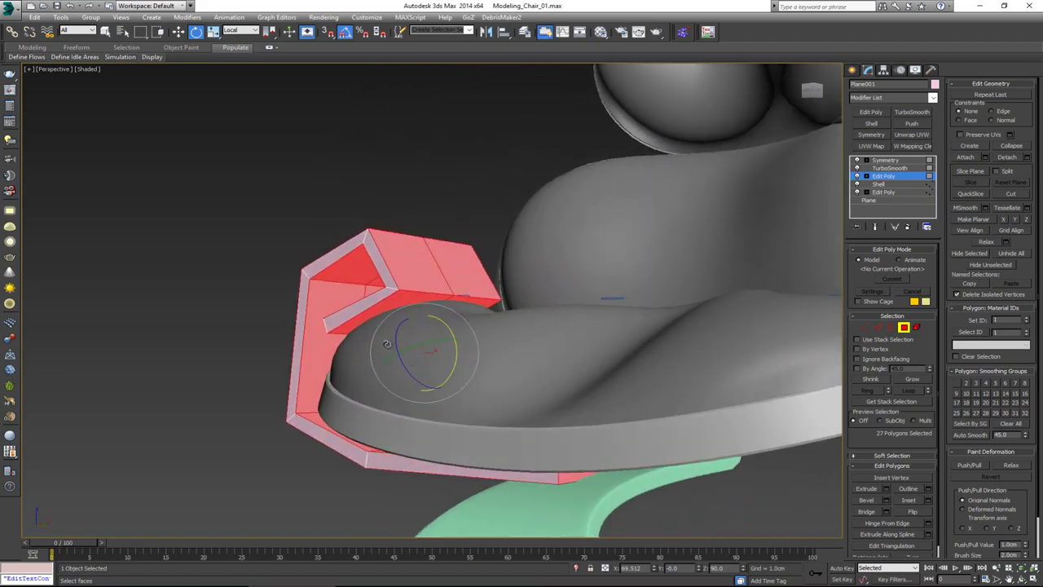
left_click(585, 477, "alt")
middle_click_drag(588, 492, 604, 471, "alt")
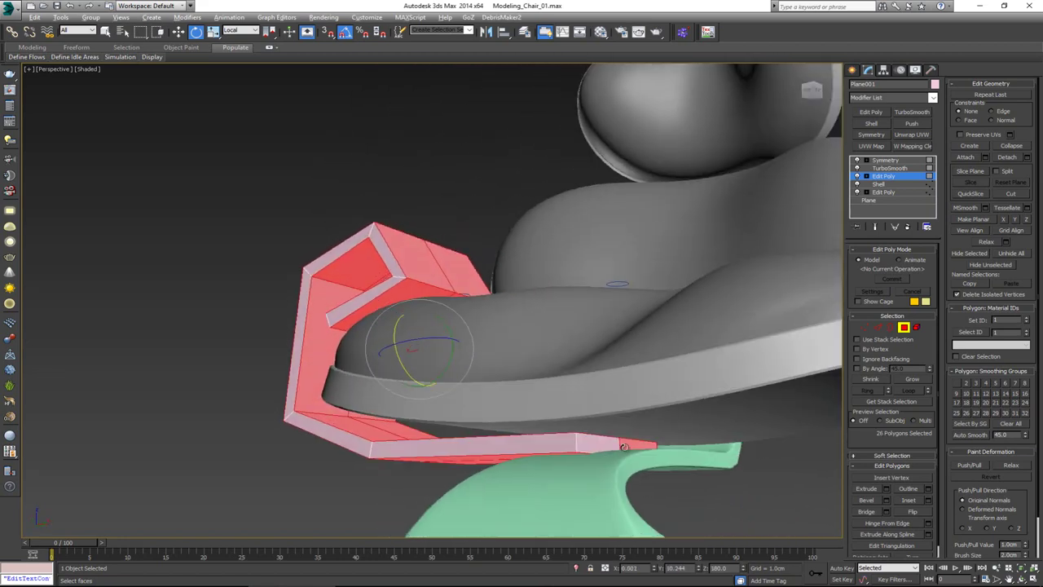
left_click(627, 447, "alt")
middle_click_drag(506, 442, 569, 471, "alt")
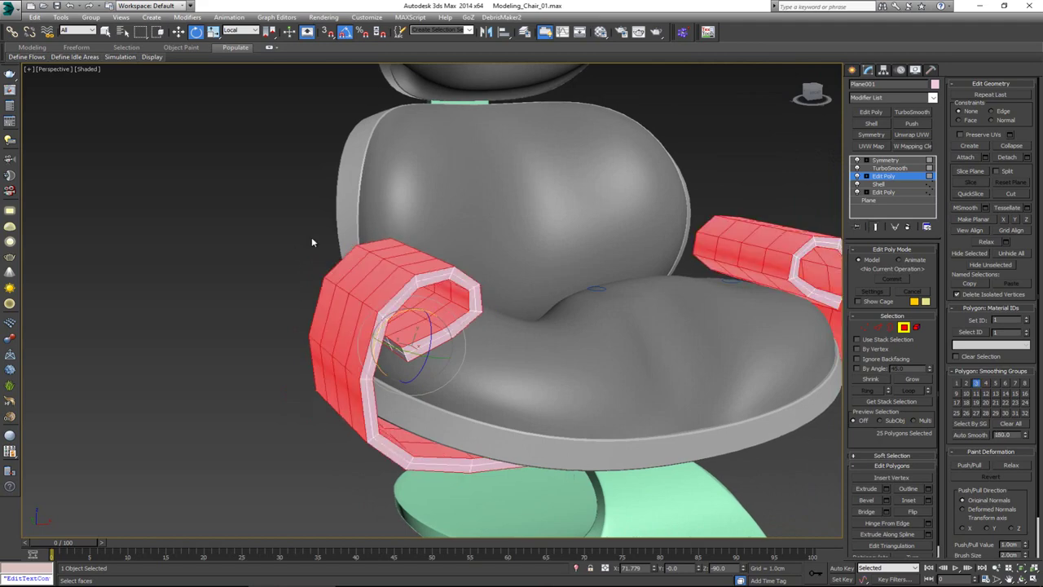
middle_click_drag(312, 237, 447, 258, "alt")
left_click(904, 327)
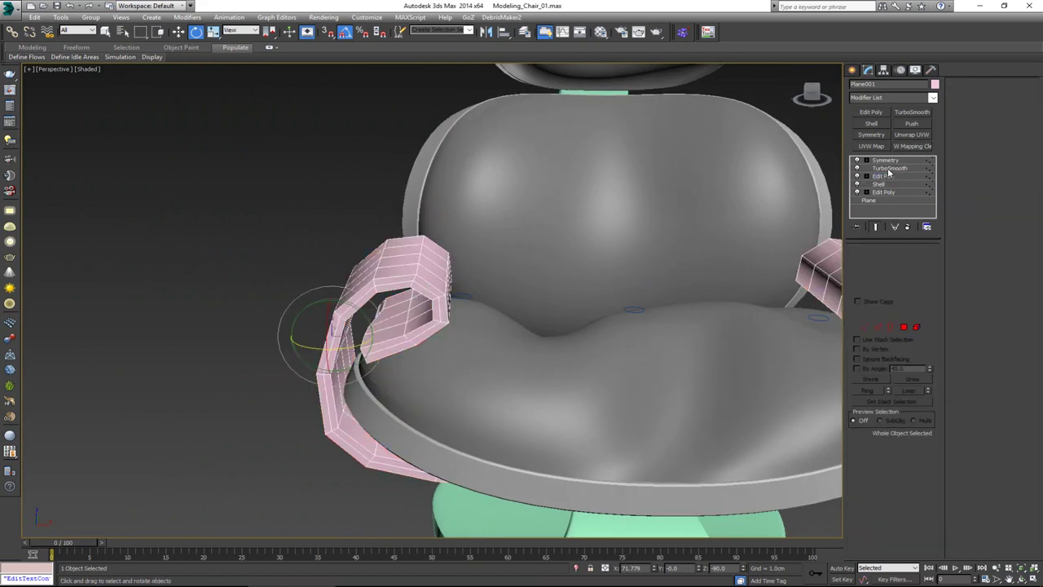
Set the armrest's TurboSmooth iterations to 2.
left_click(890, 168)
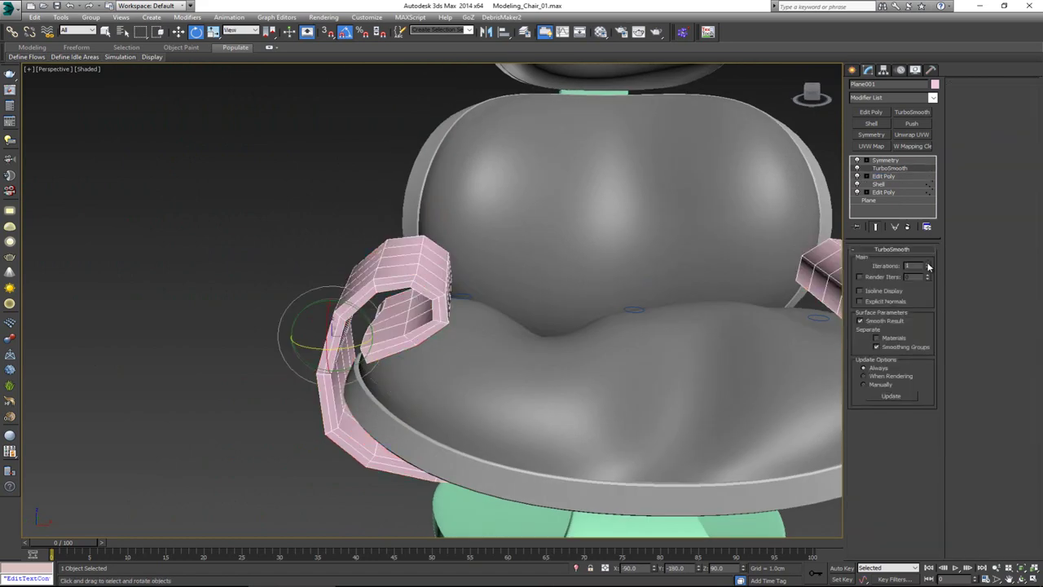
left_click(927, 263)
middle_click_drag(503, 310, 588, 279, "alt")
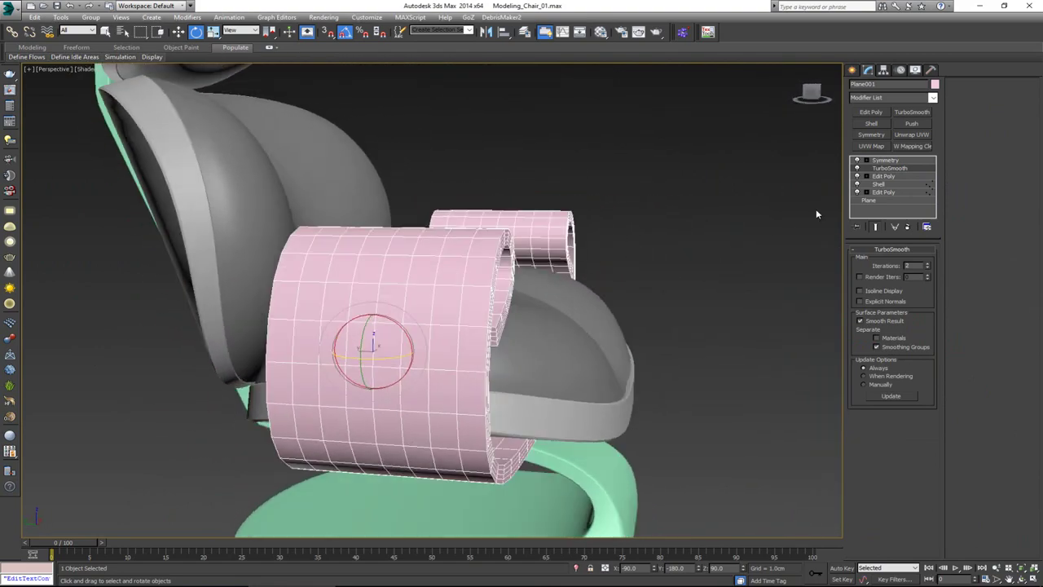
Start vertex editing in the armrest's upper Edit Poly and show the cage around the smoothed result.
left_click(896, 177)
key("1")
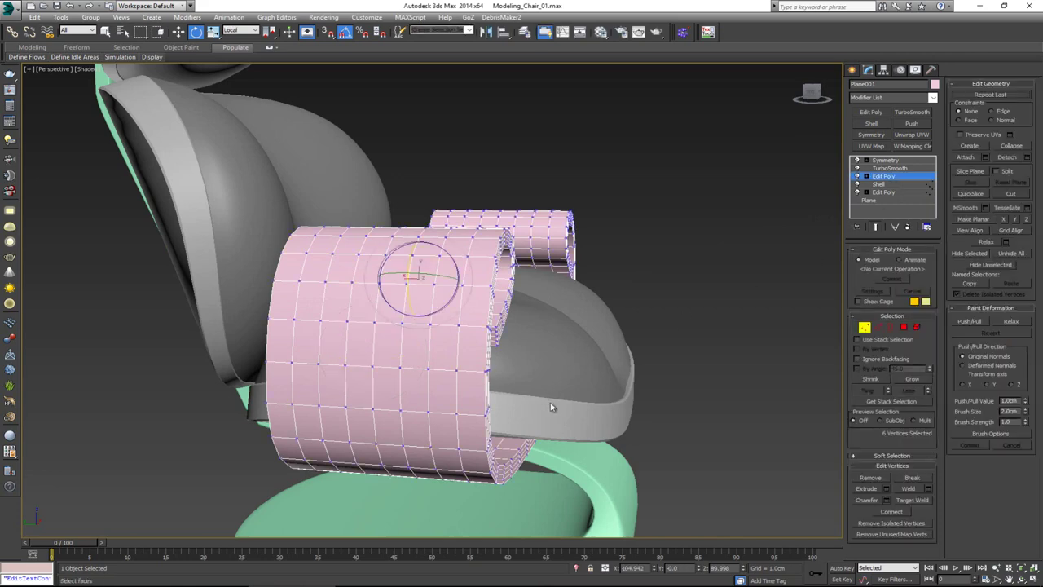
key("grave")
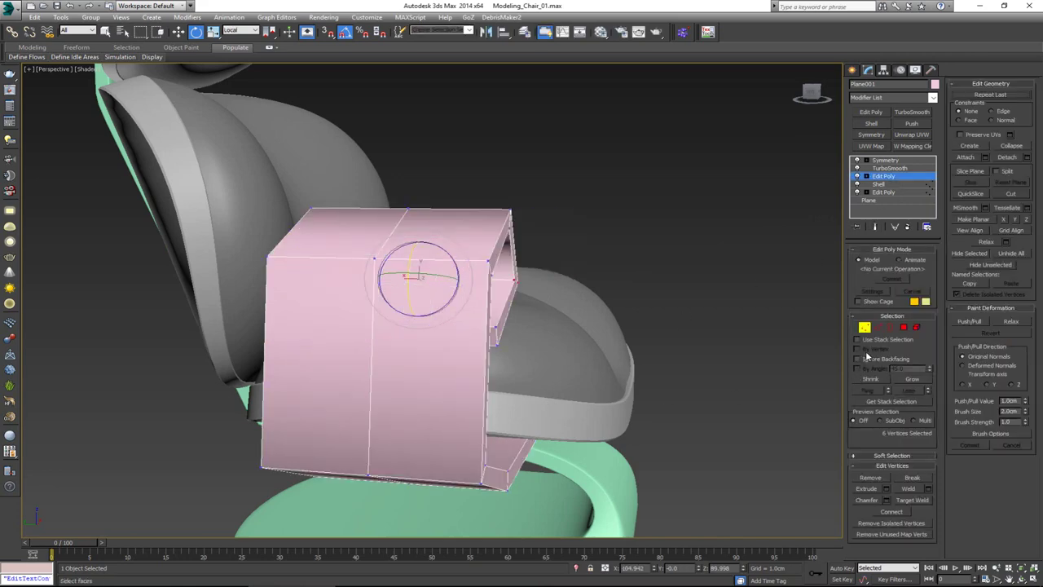
key("grave")
left_click(867, 302)
Move the armrest's rear bottom corner vertices forward and its front bottom corner vertices backward so the sides taper toward the base.
middle_click_drag(503, 426, 533, 411, "alt")
key("F3")
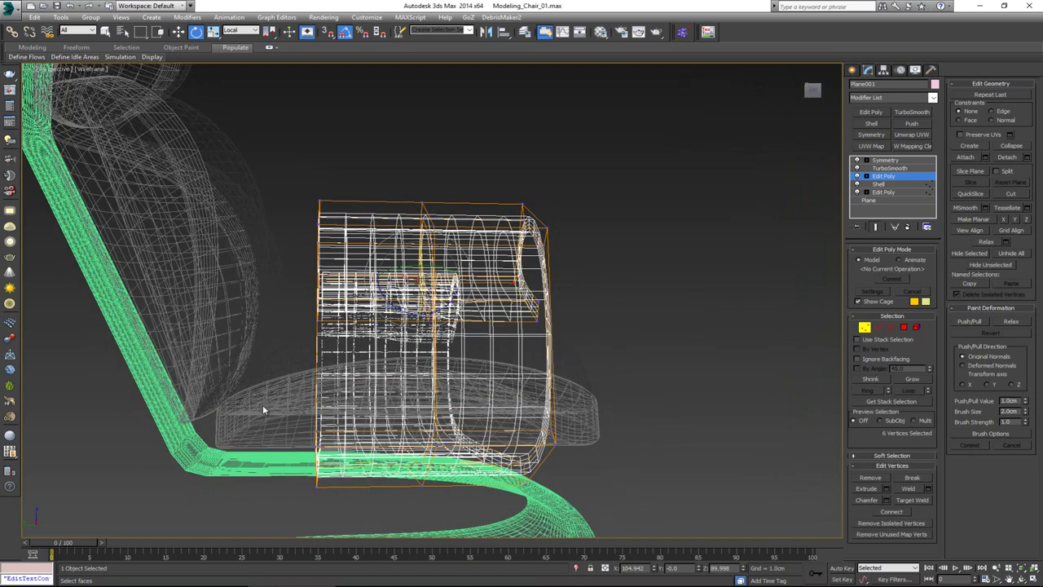
key("F3")
key("w")
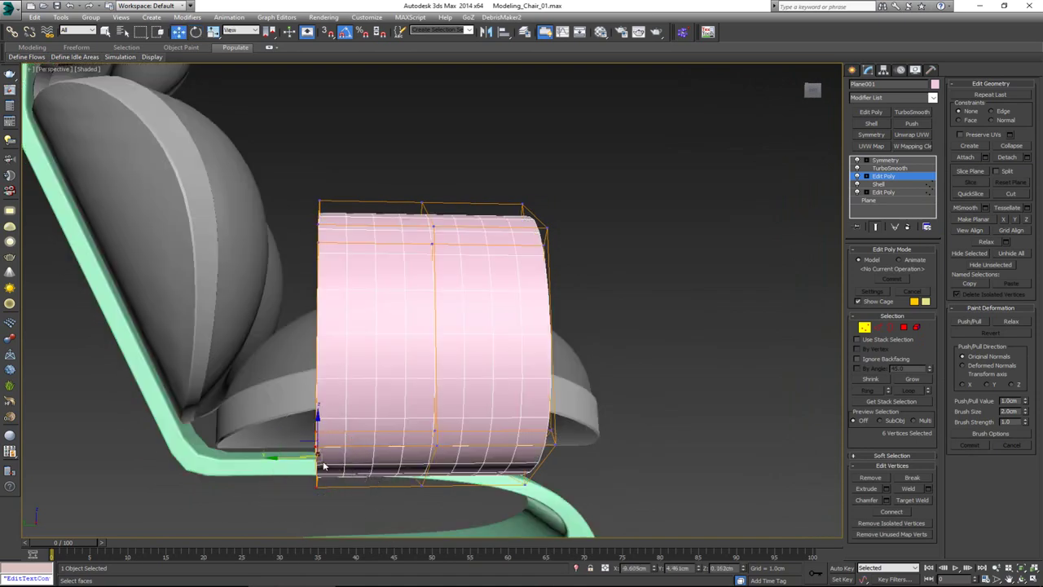
left_click_drag(284, 458, 425, 463)
middle_click_drag(424, 459, 417, 458, "alt")
key("F3")
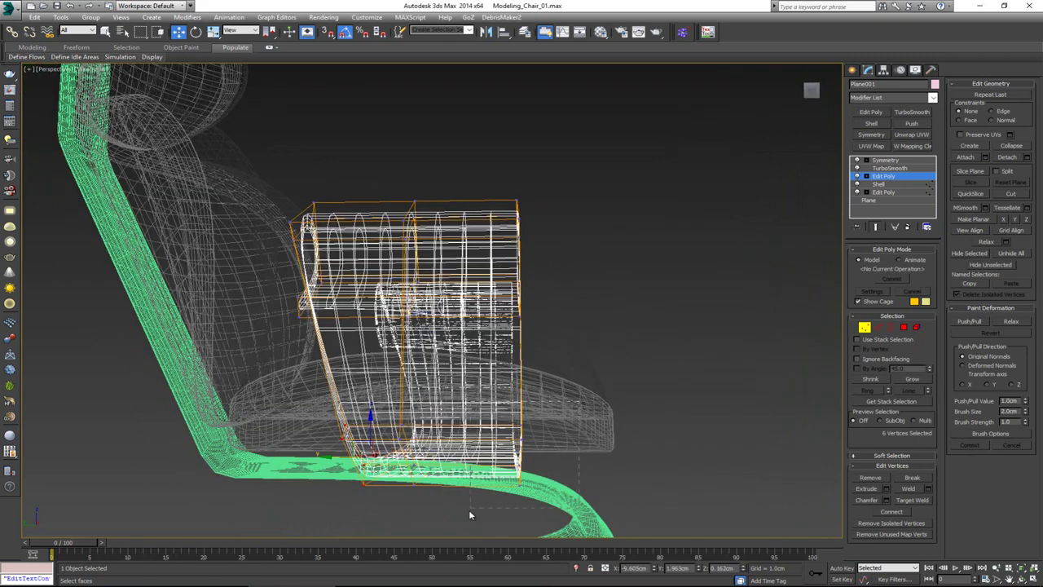
key("F3")
left_click_drag(481, 459, 415, 457)
Raise the vertices at the free end of the armrest's curl and pull the curl's inner corner vertices outward and slightly down.
middle_click_drag(414, 457, 346, 303, "alt")
left_click_drag(337, 362, 326, 360)
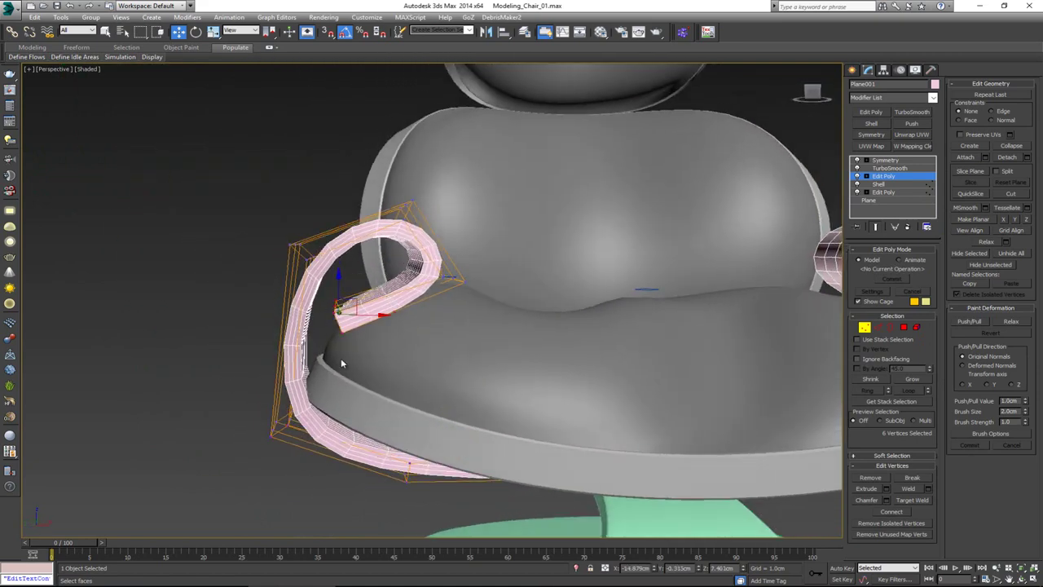
left_click_drag(353, 306, 368, 265)
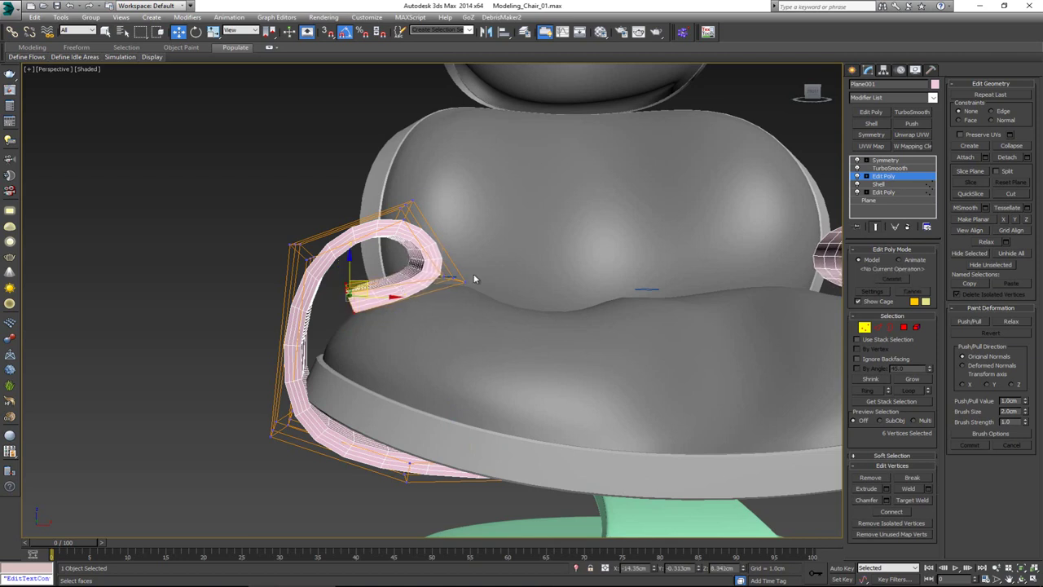
left_click_drag(441, 299, 423, 303)
left_click_drag(461, 264, 428, 280)
Shift the curl's top corner vertices outward and slightly down, leave vertex editing and deselect the armrest.
mouse_move(428, 281)
middle_mouse_down("alt")
mouse_move(433, 296)
mouse_move(419, 303)
mouse_move(445, 215)
middle_mouse_up("alt")
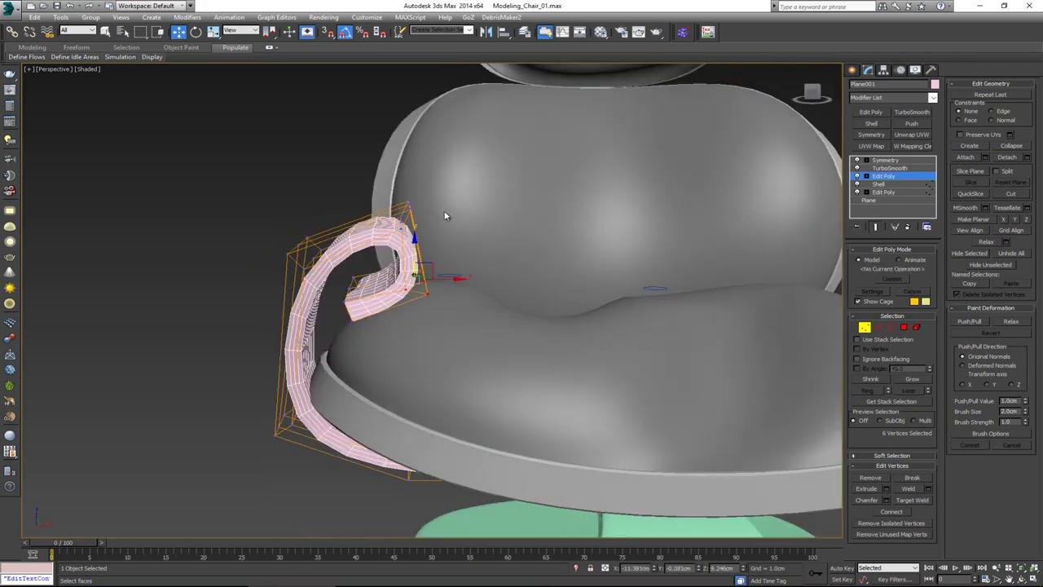
left_click_drag(379, 245, 382, 248)
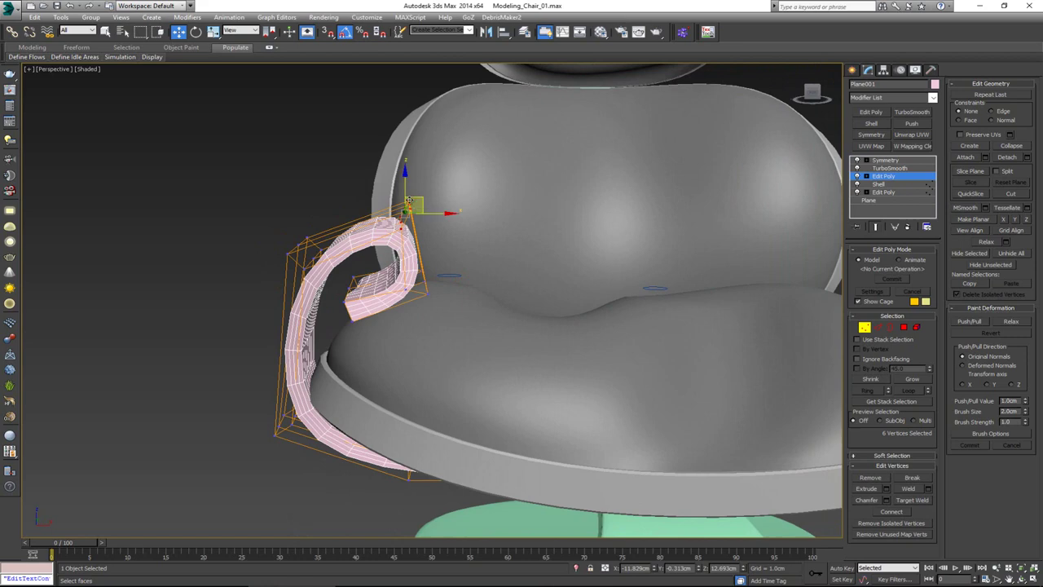
left_click_drag(415, 203, 388, 212)
middle_click_drag(387, 212, 430, 226, "alt")
scroll(426, 238, "down", 4)
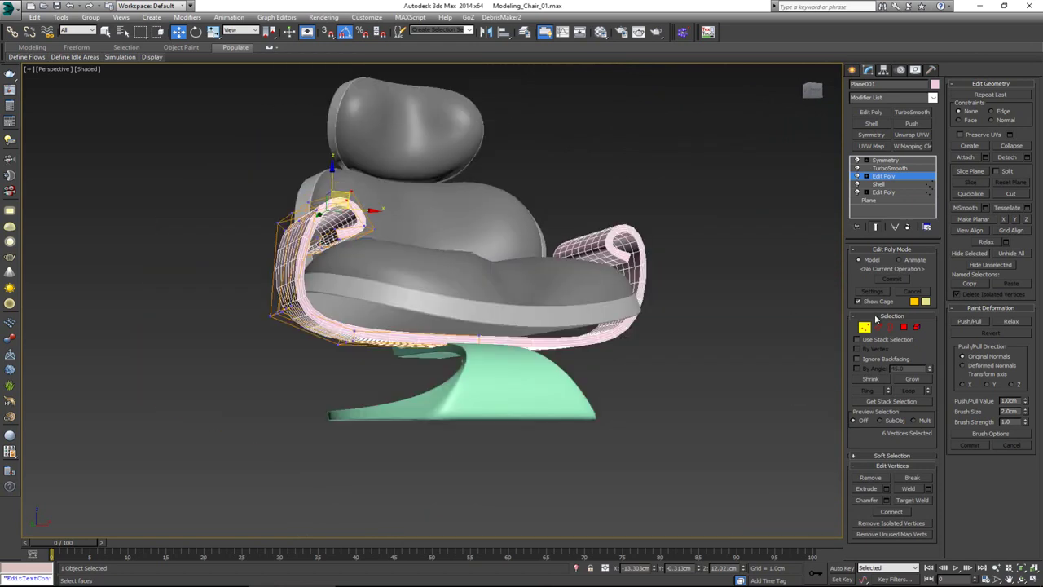
left_click(865, 327)
middle_click_drag(315, 349, 444, 381, "alt")
left_click(676, 349)
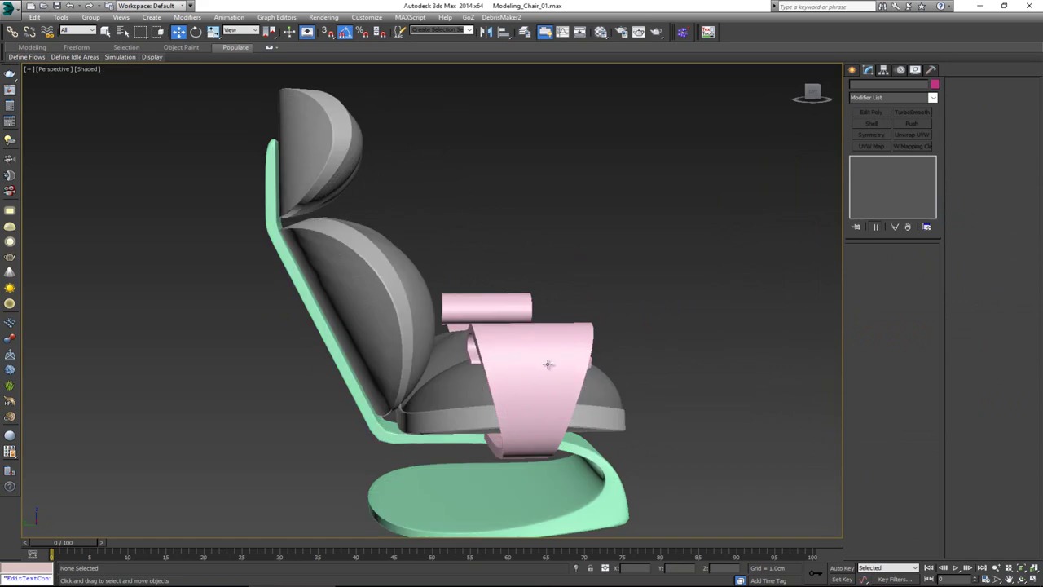
middle_click_drag(547, 365, 496, 361, "alt")
scroll(342, 345, "up", 4)
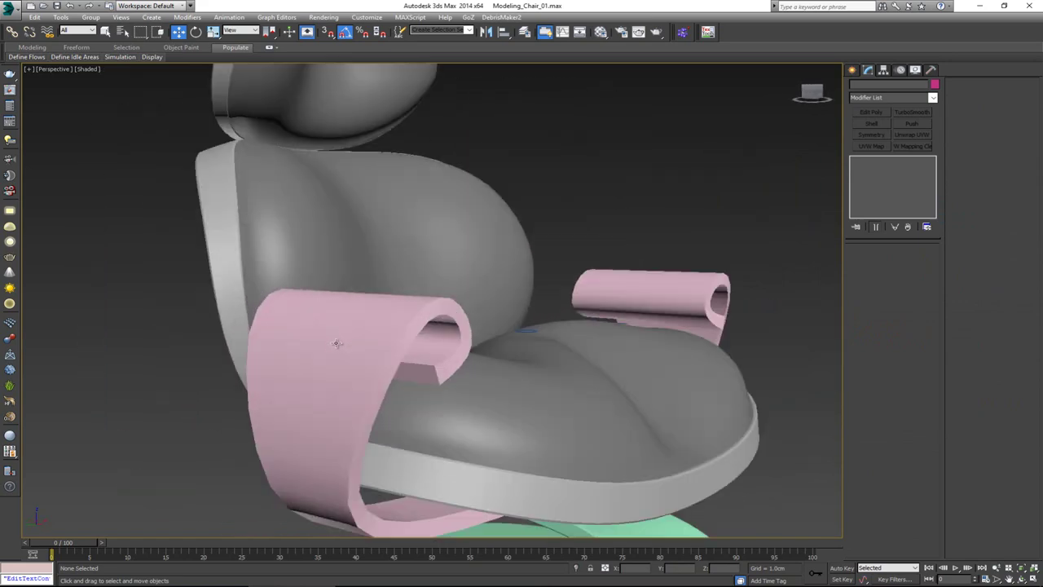
Add another TurboSmooth with 1 iteration above the armrest's Symmetry, then deselect it and display the chair without edged faces.
left_click(405, 338)
key("F4")
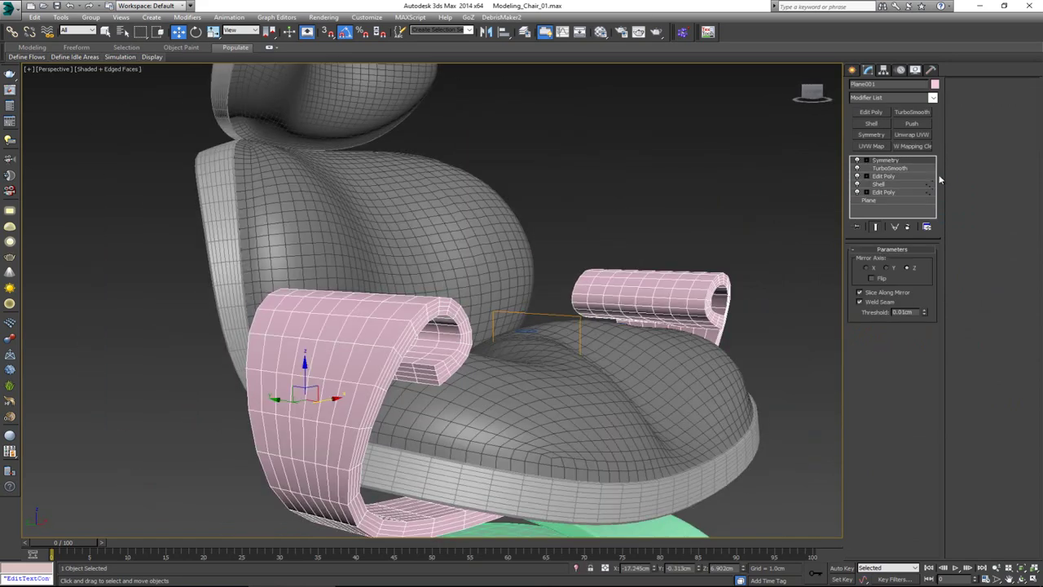
left_click(912, 113)
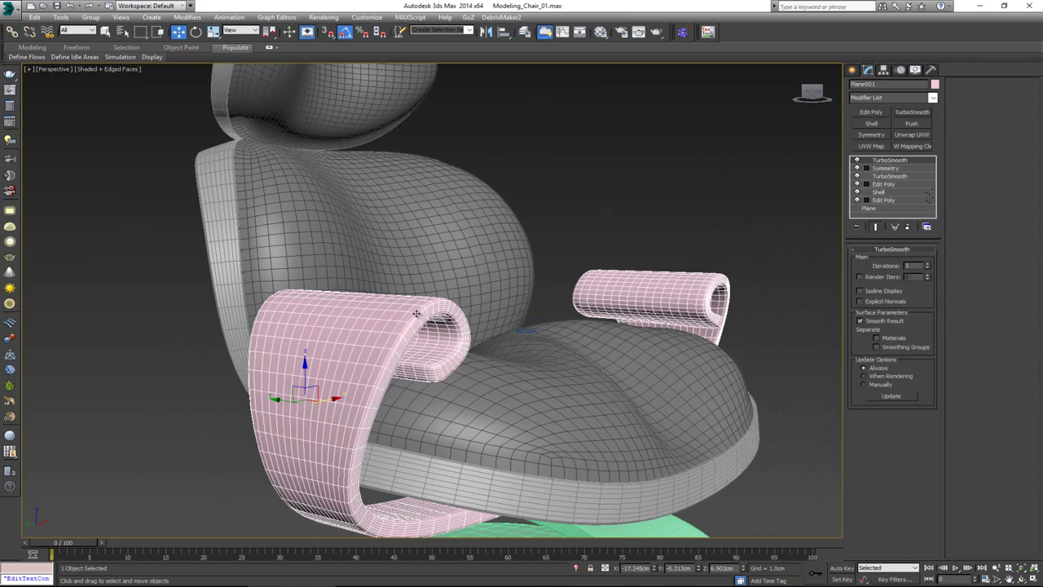
key("F4")
left_click(734, 204)
scroll(645, 314, "down", 3)
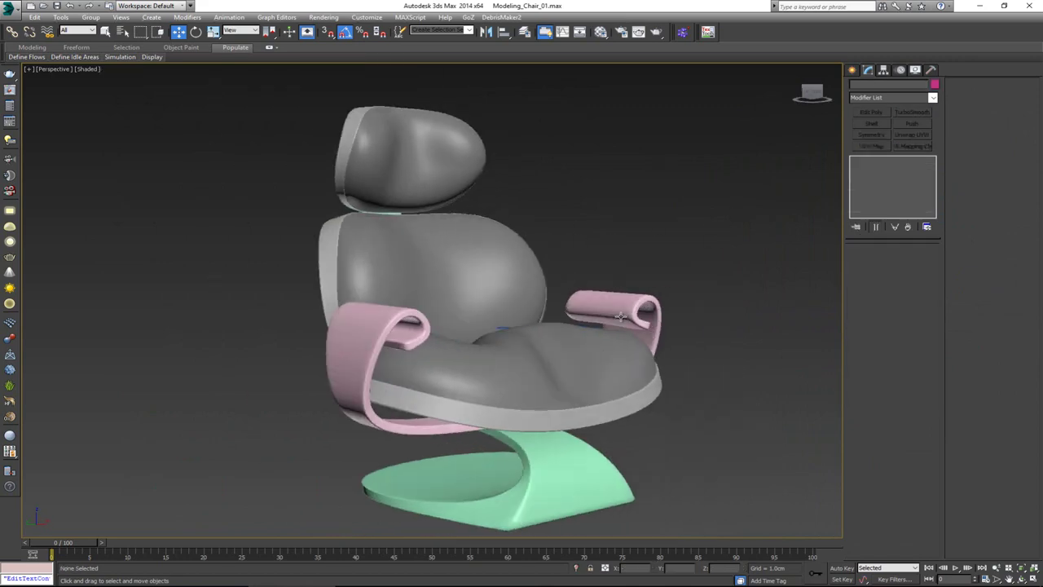
Raise the whole armrest piece by about 0.2 cm, closer to the underside of the seat.
middle_click_drag(621, 316, 585, 367, "alt")
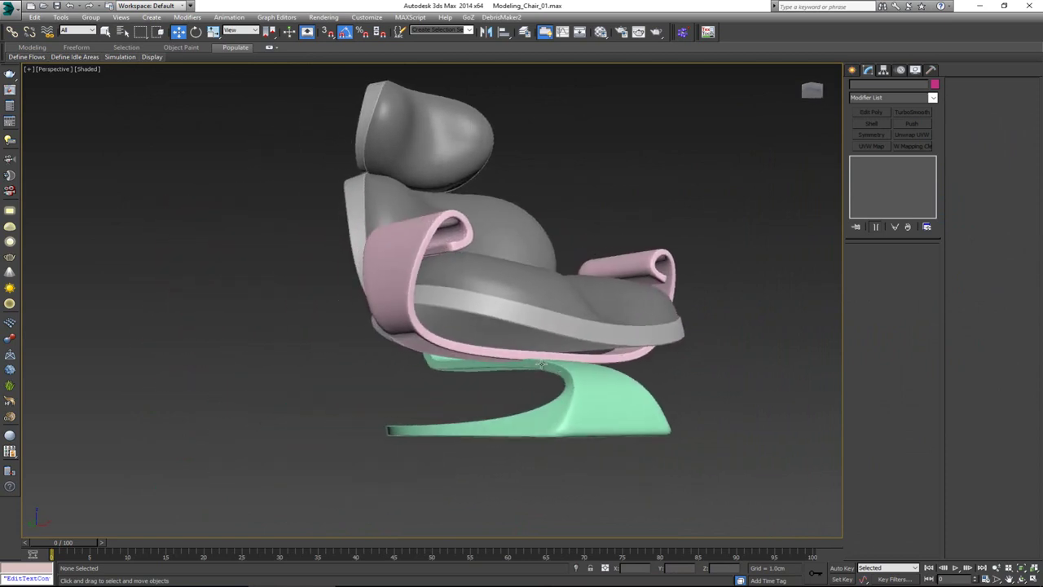
left_click(517, 356)
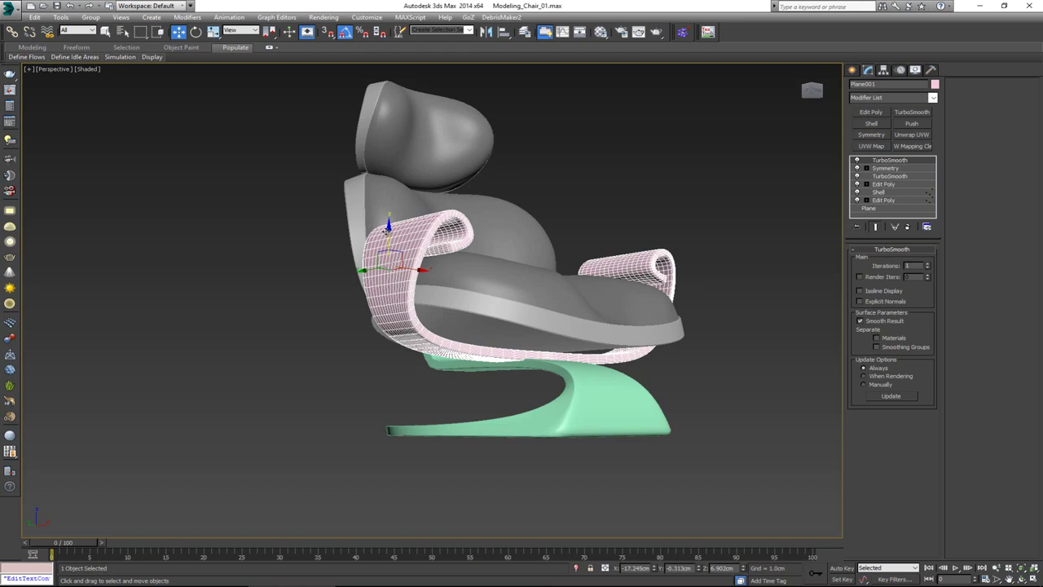
left_click_drag(388, 232, 389, 229)
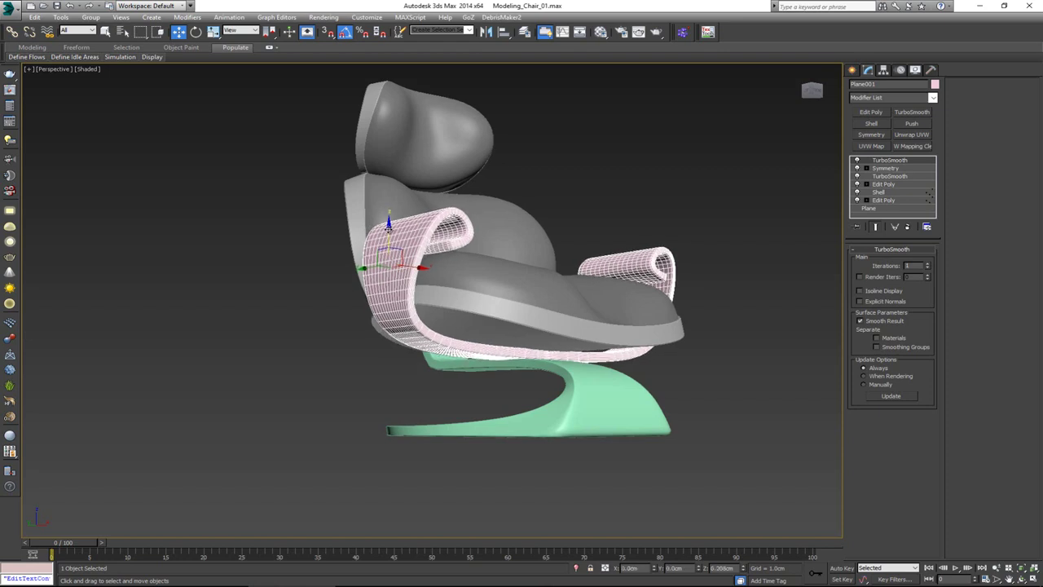
middle_click_drag(472, 281, 571, 420, "alt")
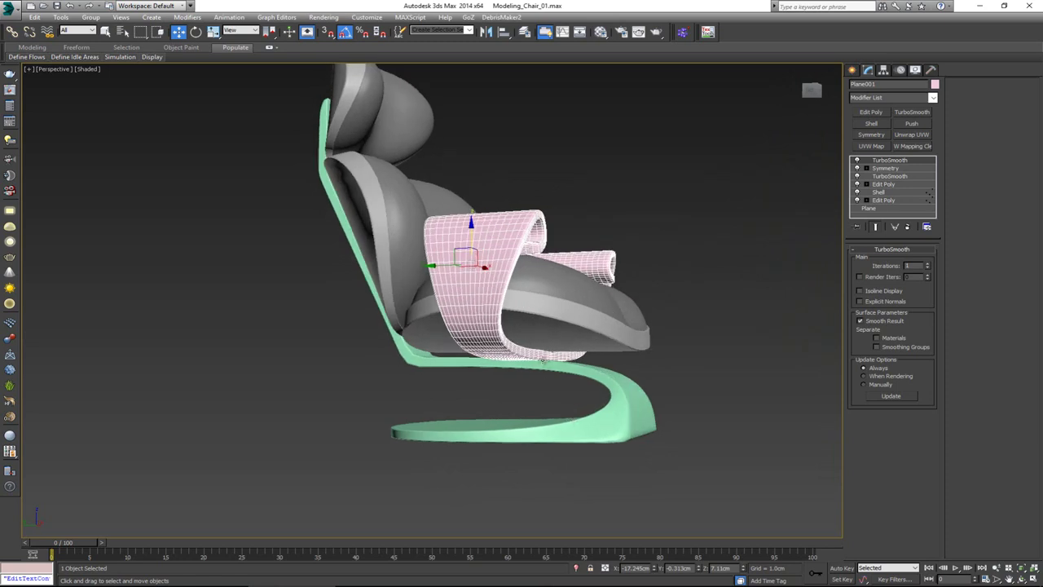
Examine how the armrest strap fits between the seat shell and the base from both sides of the chair.
left_click(567, 369)
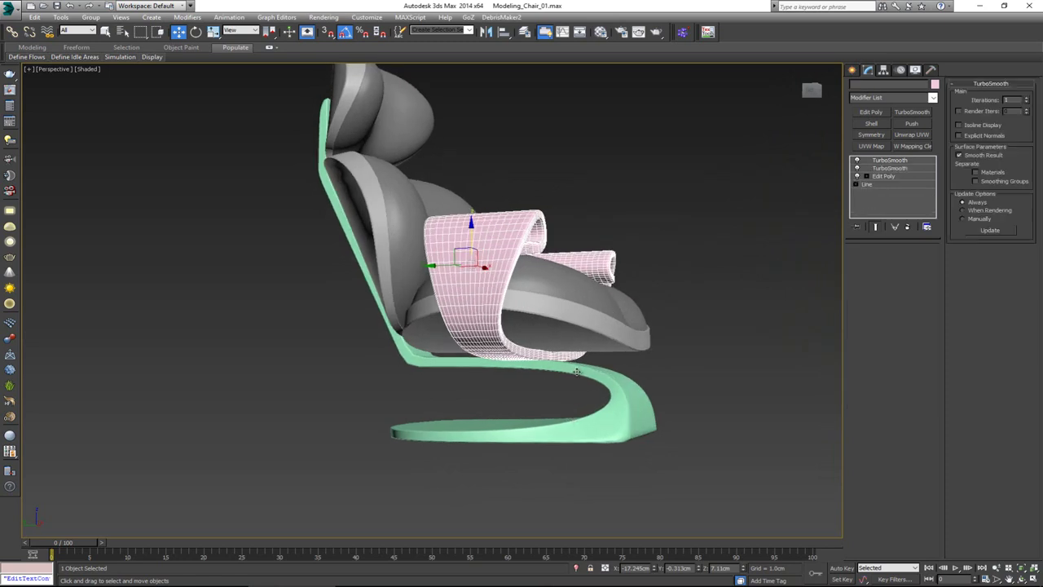
left_click(546, 340)
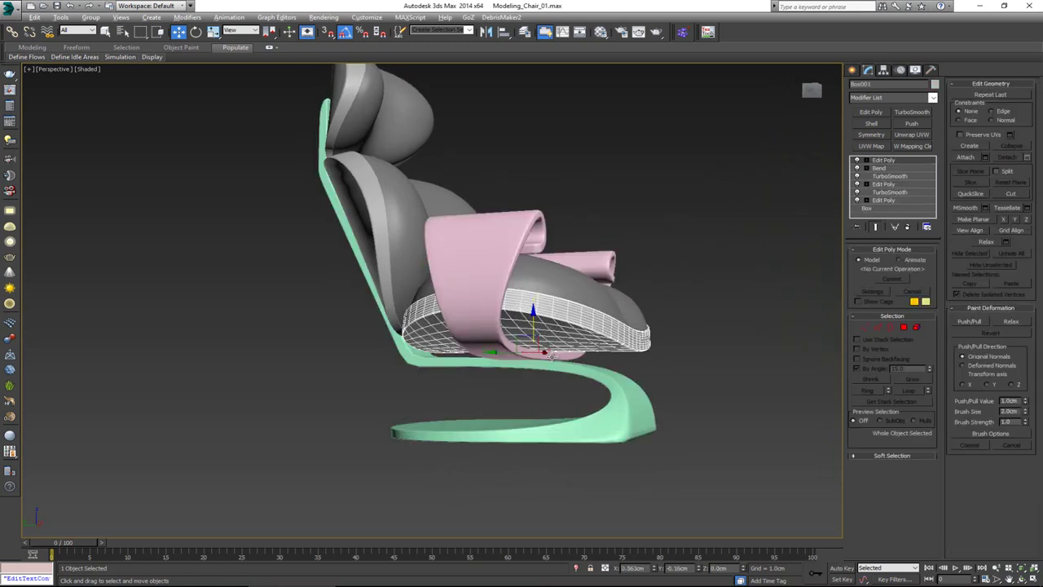
middle_click_drag(550, 355, 588, 358, "alt")
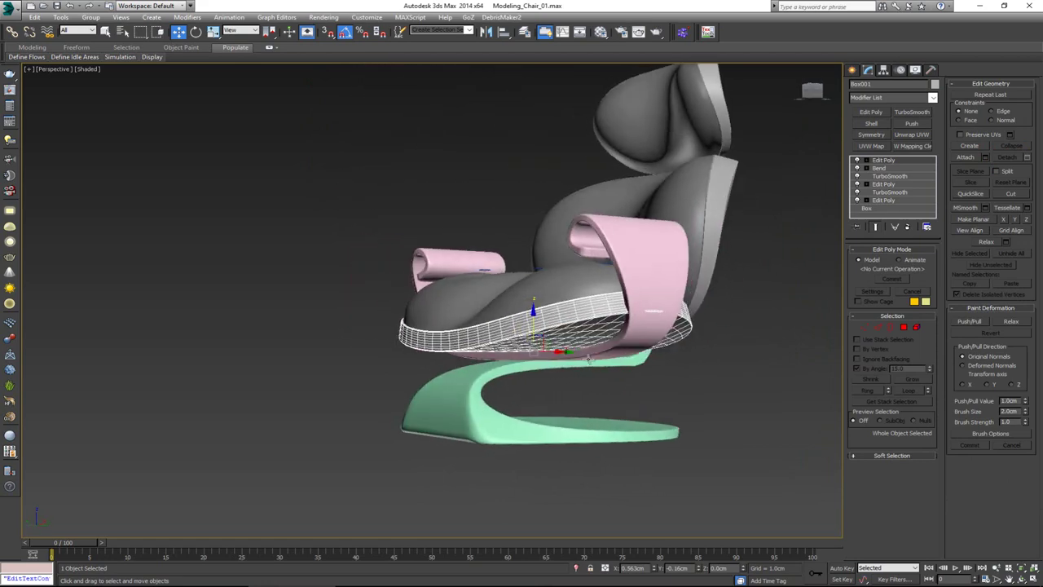
left_click(601, 353)
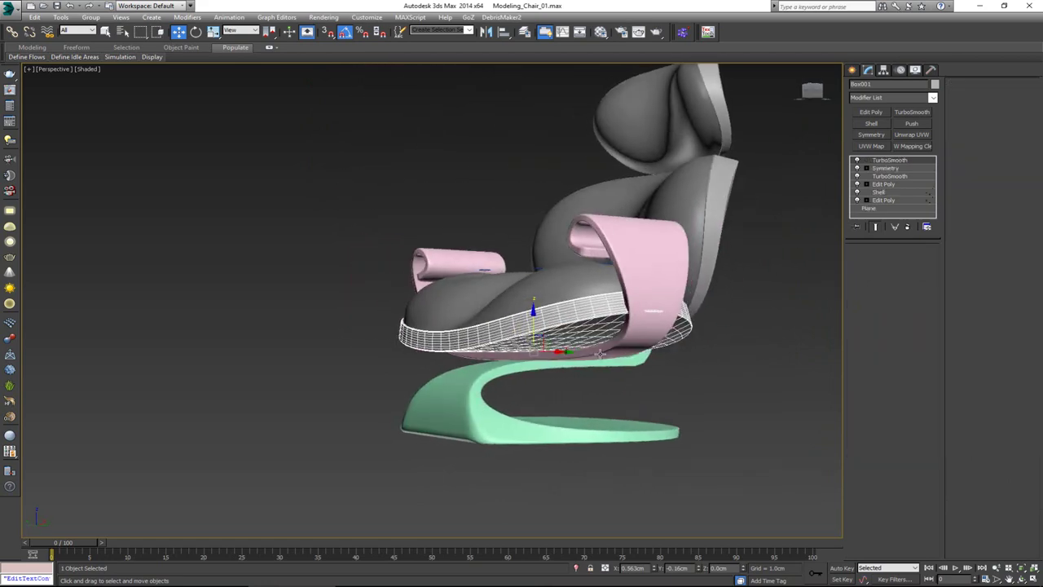
left_click(511, 373)
middle_click_drag(510, 377, 550, 437, "alt")
left_click(678, 433)
Select all parts of the chair, assign them one light grey custom object color and clear the selection.
left_click_drag(704, 188, 449, 493)
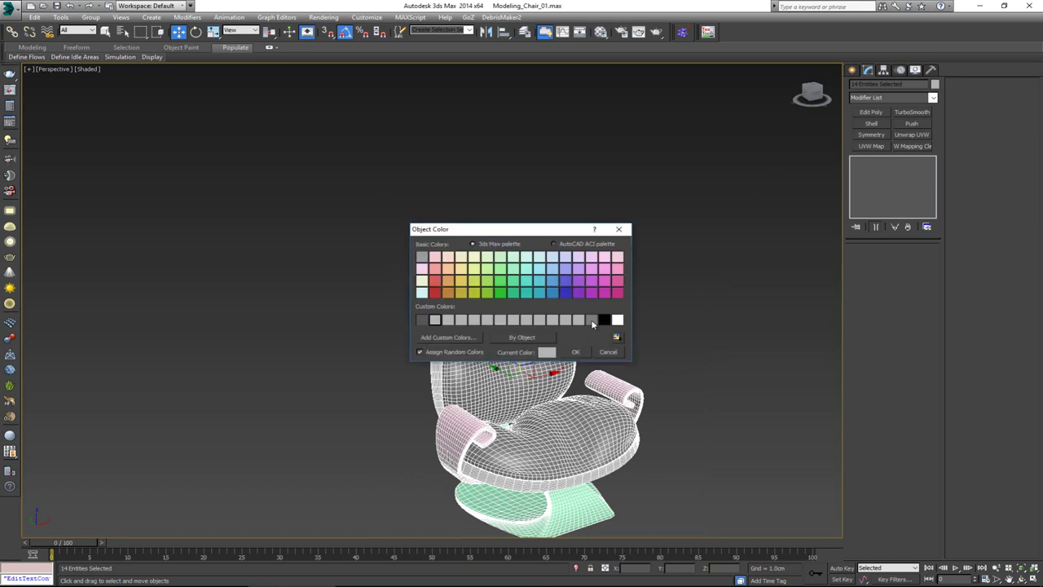
left_click(592, 320)
left_click(579, 321)
left_click(579, 352)
left_click_drag(684, 312, 652, 350)
middle_click_drag(585, 402, 548, 342)
scroll(541, 361, "down", 3)
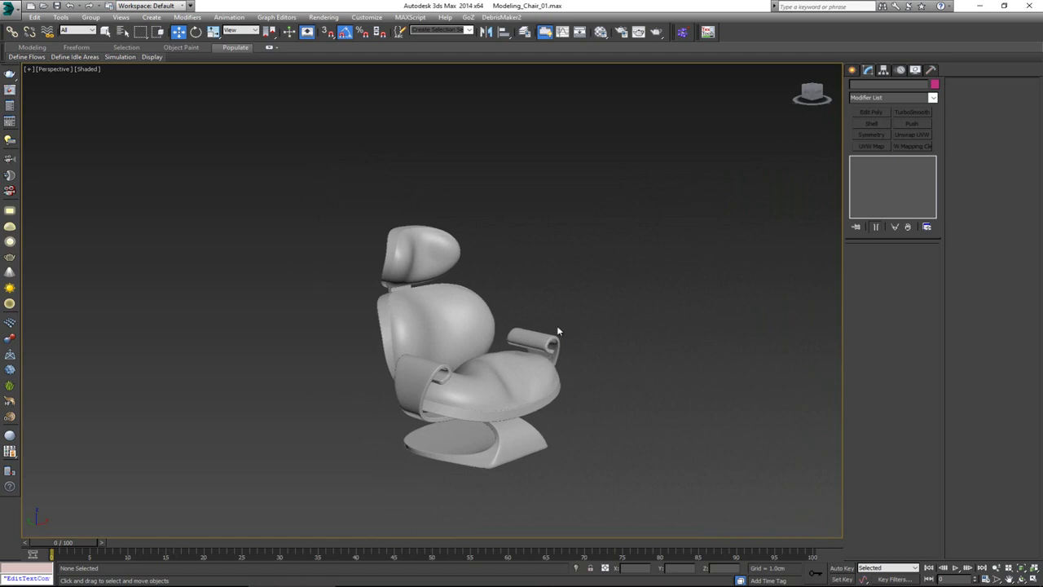
middle_click_drag(575, 310, 568, 316, "alt")
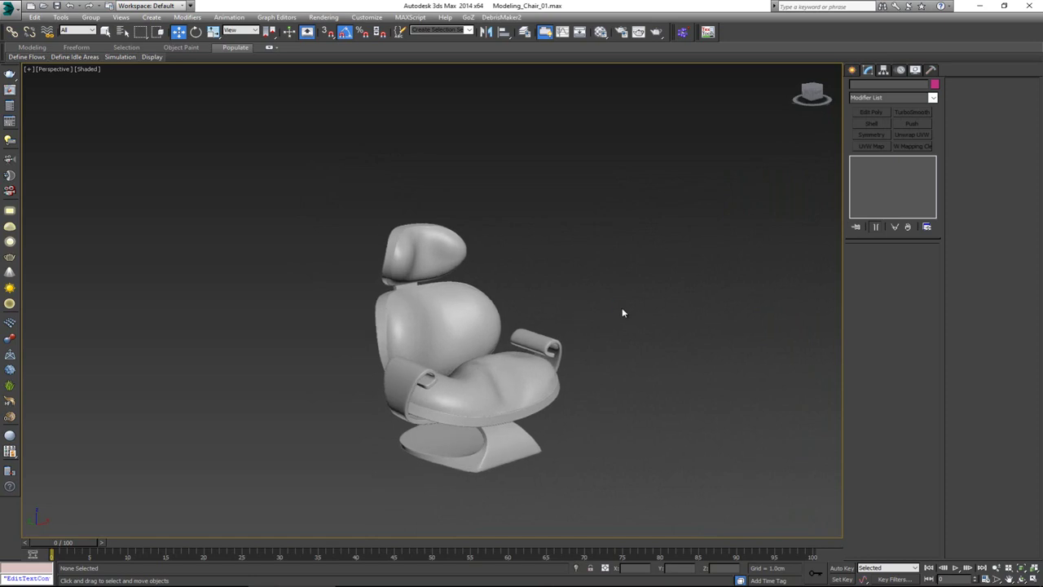
middle_click_drag(582, 375, 583, 371)
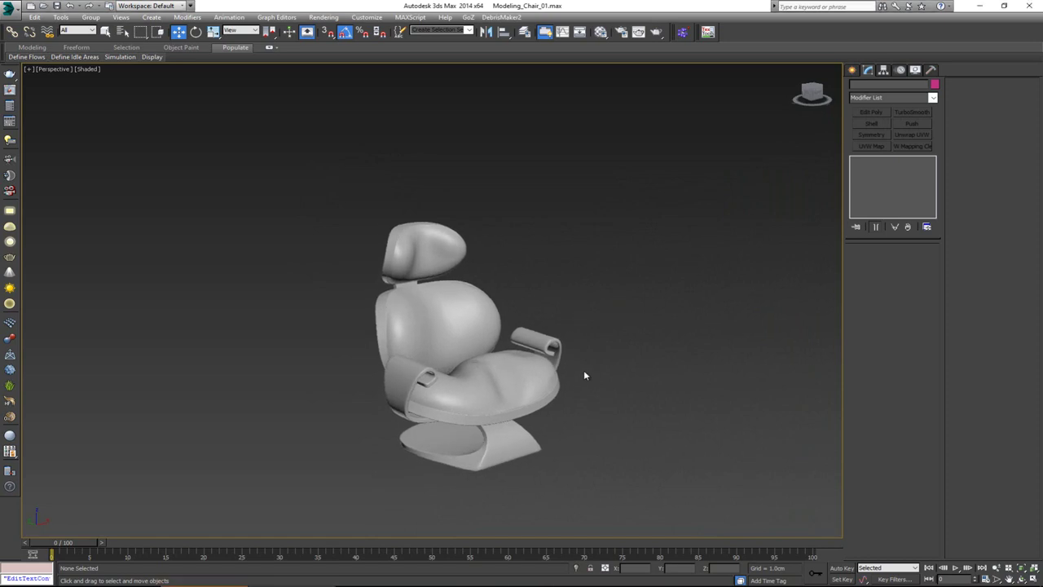